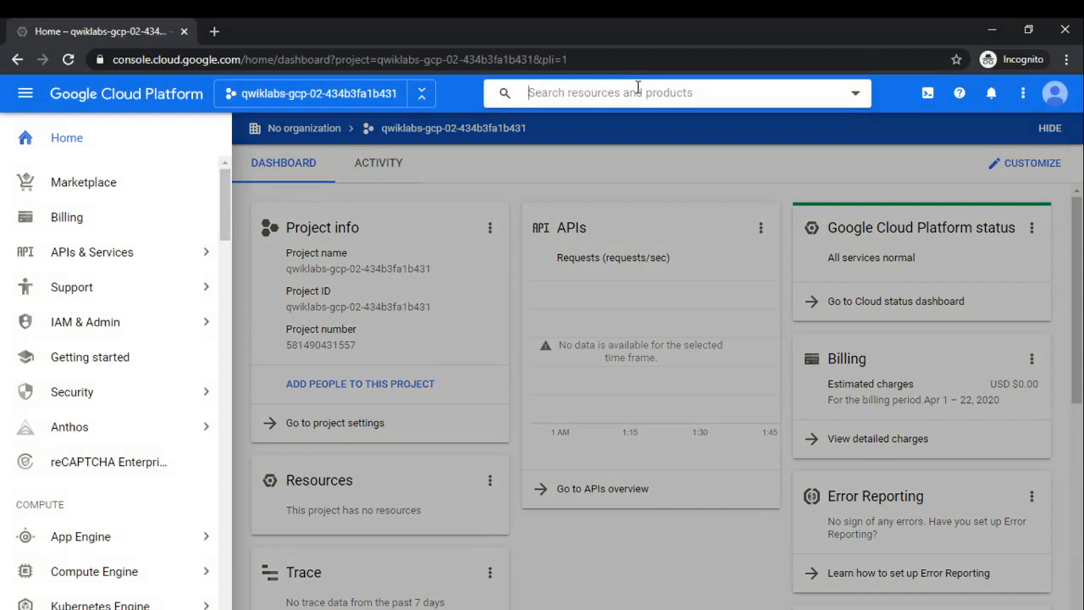
Search the console for bigquery, open the BigQuery product and dismiss its welcome message
{"action": "type", "text": "bigqur"}
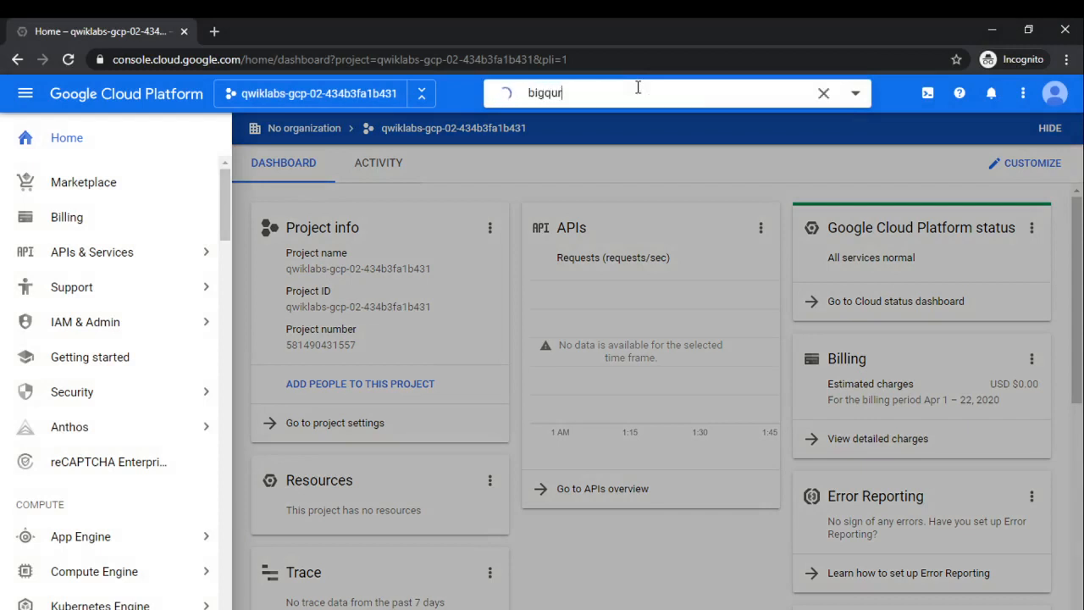
{"action": "key", "text": "BackSpace"}
{"action": "type", "text": "ery"}
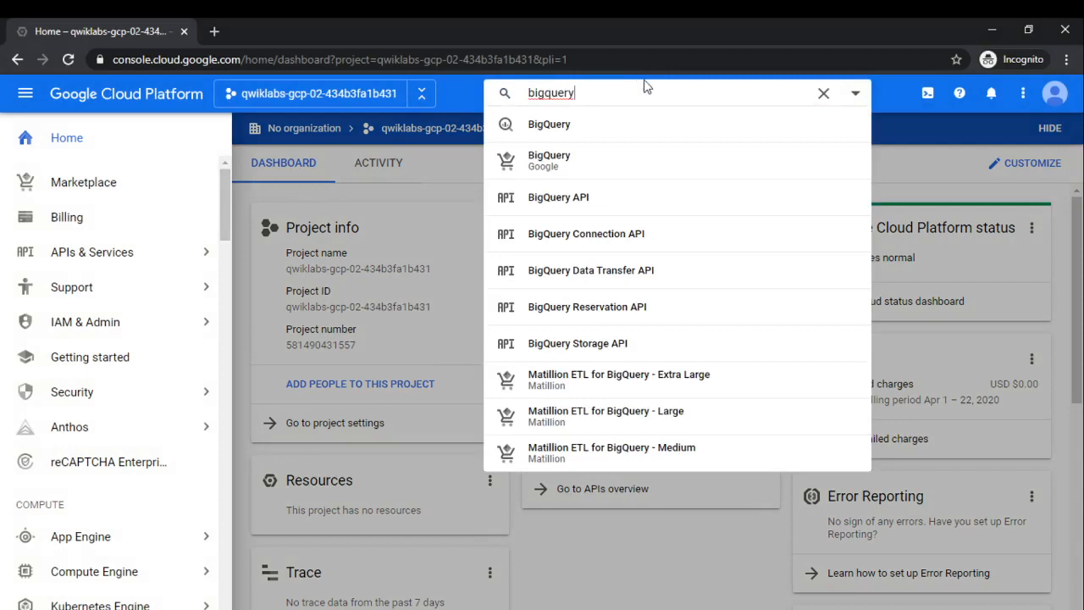
{"action": "left_click", "coordinate": [626, 124]}
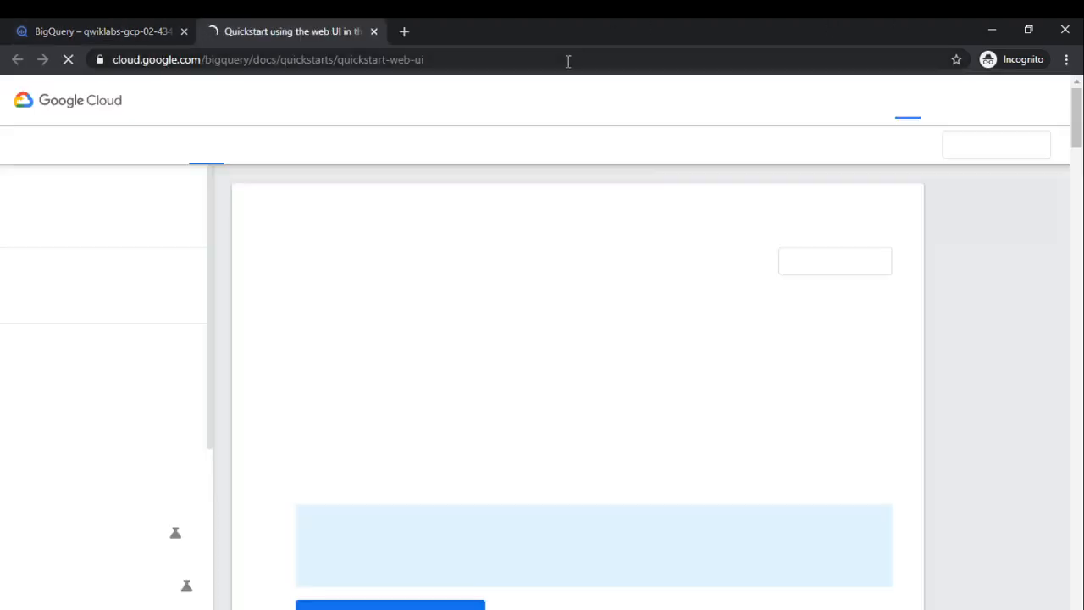
{"action": "left_click", "coordinate": [374, 31]}
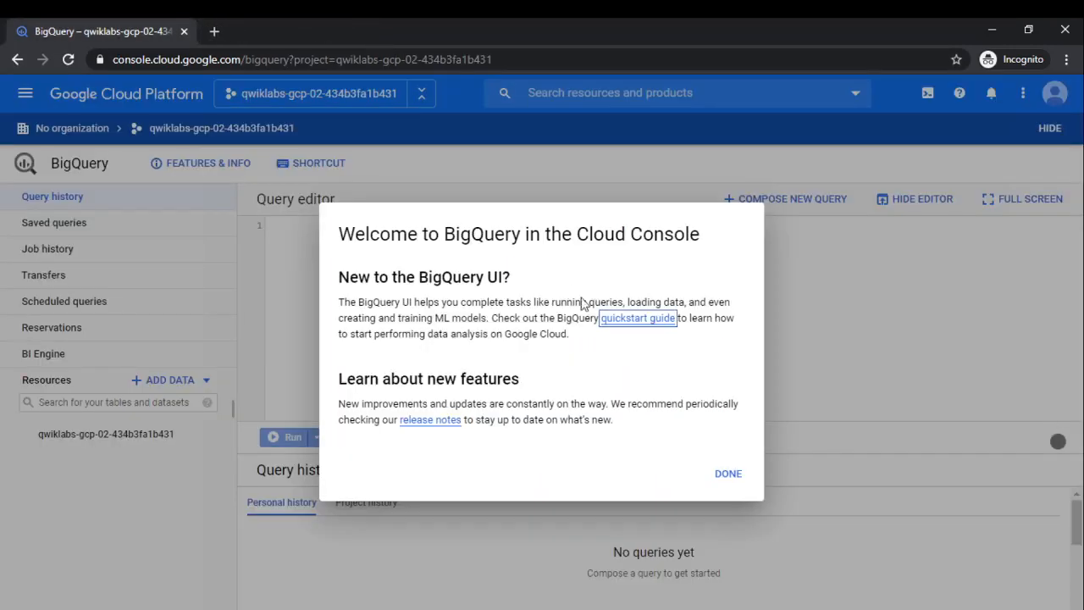
{"action": "left_click", "coordinate": [722, 474]}
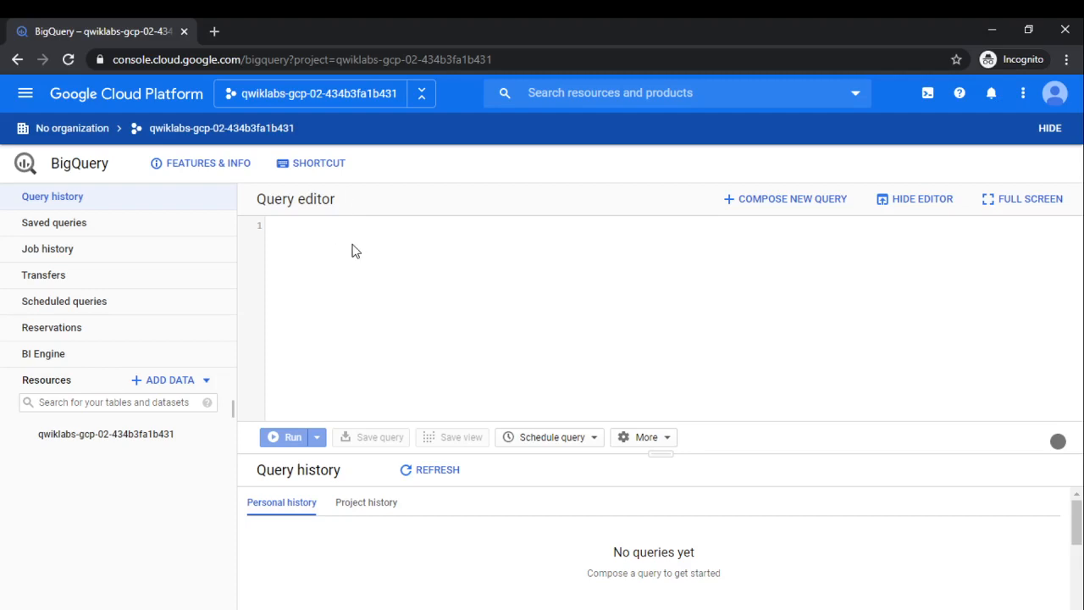
Begin a query in the editor with SELECT FROM and the project reference `bigquery-public-data
{"action": "left_click", "coordinate": [318, 240]}
{"action": "type", "text": "SEL"}
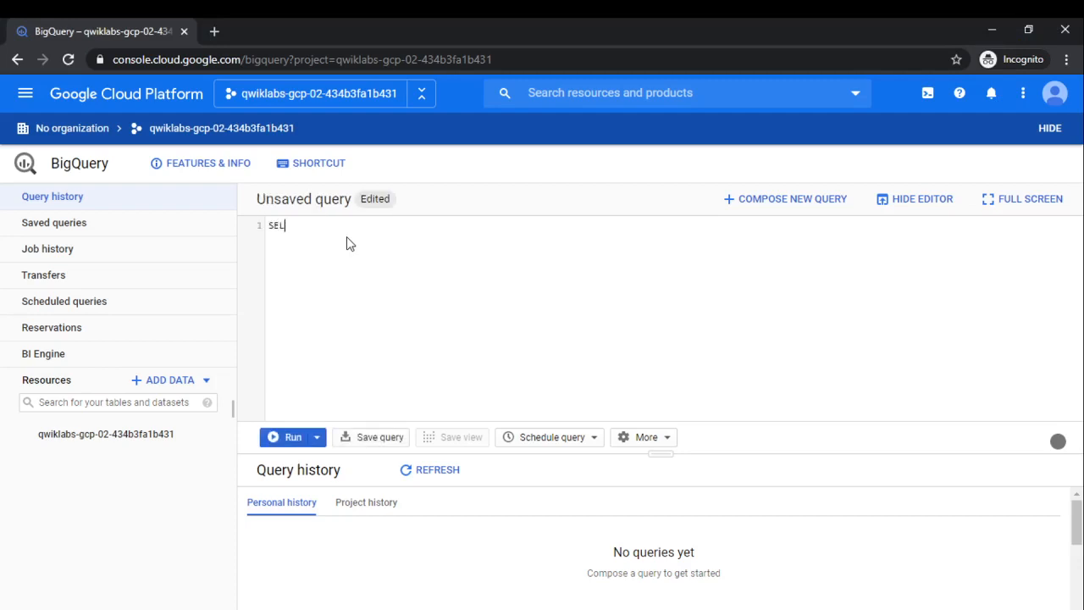
{"action": "type", "text": "ECT FROM `bigquery"}
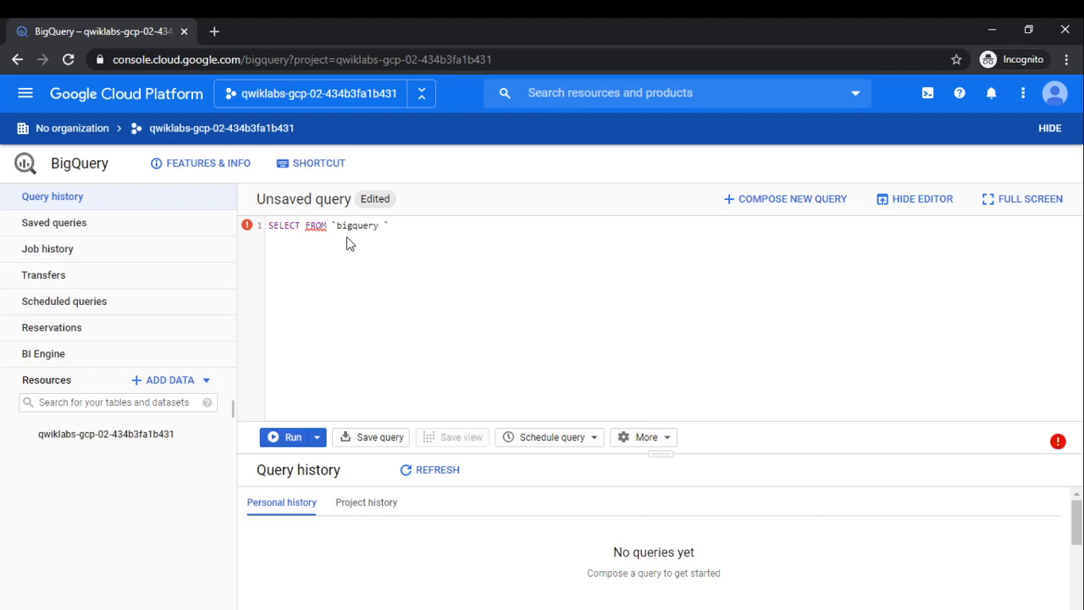
{"action": "type", "text": "-pub"}
{"action": "key", "text": "BackSpace"}
{"action": "type", "text": "lic-dataset"}
{"action": "key", "text": "alt+Tab"}
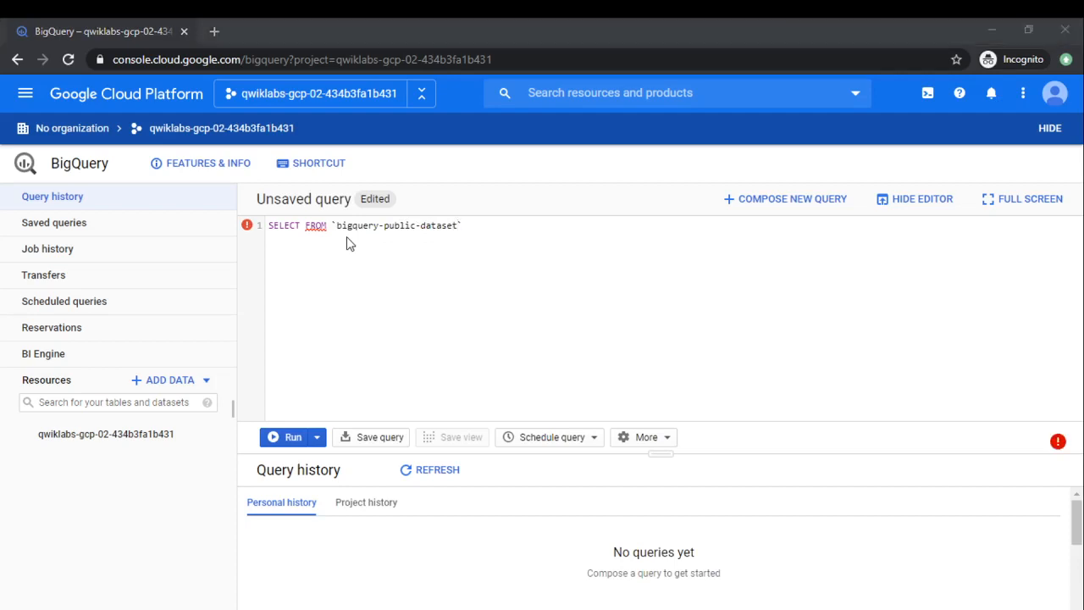
{"action": "key", "text": "alt+Tab"}
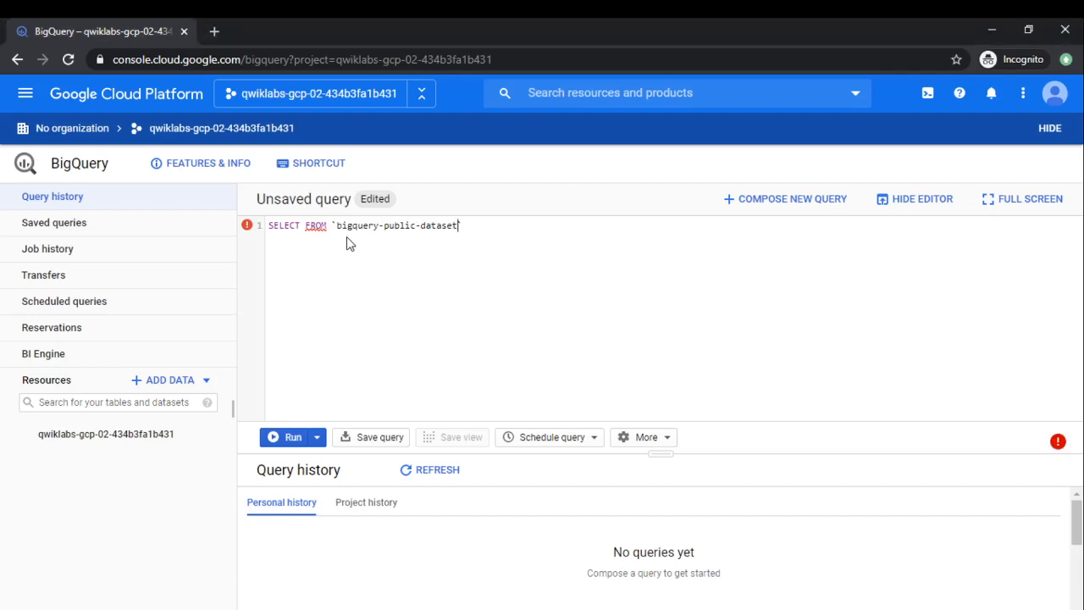
{"action": "key", "text": "BackSpace"}
{"action": "key", "text": "BackSpace"}
{"action": "key", "text": "BackSpace"}
{"action": "key", "text": "BackSpace"}
{"action": "type", "text": "."}
Complete the table reference with london_bicycles.cycle_hire inside the backticks and format the query
{"action": "key", "text": "alt+Tab"}
{"action": "key", "text": "alt+Tab"}
{"action": "type", "text": "london"}
{"action": "key", "text": "BackSpace"}
{"action": "key", "text": "BackSpace"}
{"action": "key", "text": "alt+Tab"}
{"action": "key", "text": "alt+Tab"}
{"action": "type", "text": "_b"}
{"action": "key", "text": "alt+Tab"}
{"action": "key", "text": "alt+Tab"}
{"action": "type", "text": "icycles.cycle"}
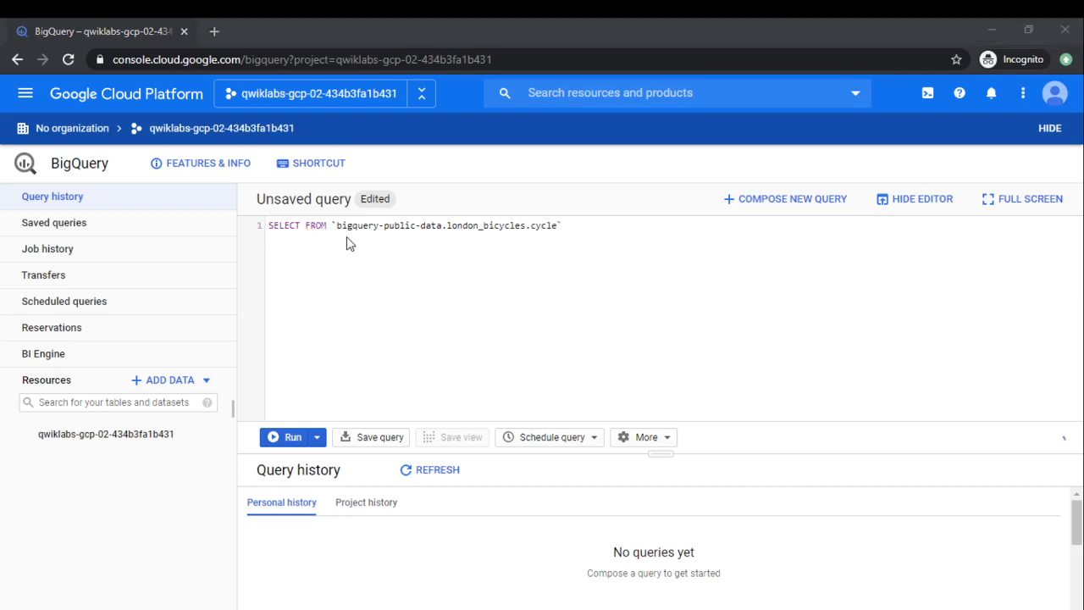
{"action": "type", "text": "_hire"}
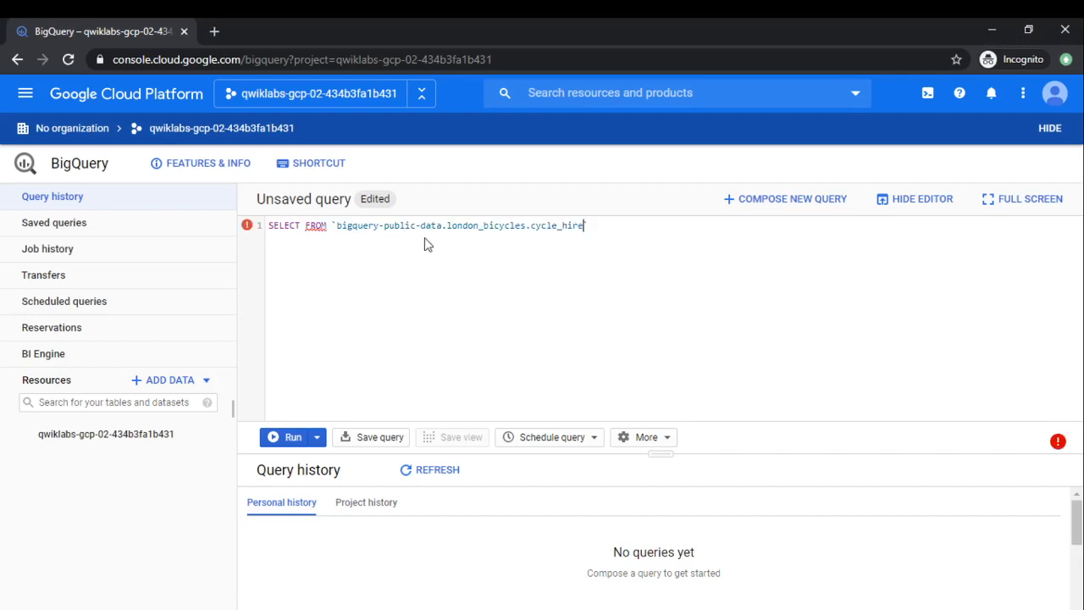
{"action": "type", "text": "`"}
{"action": "left_click", "coordinate": [659, 440]}
{"action": "left_click", "coordinate": [663, 466]}
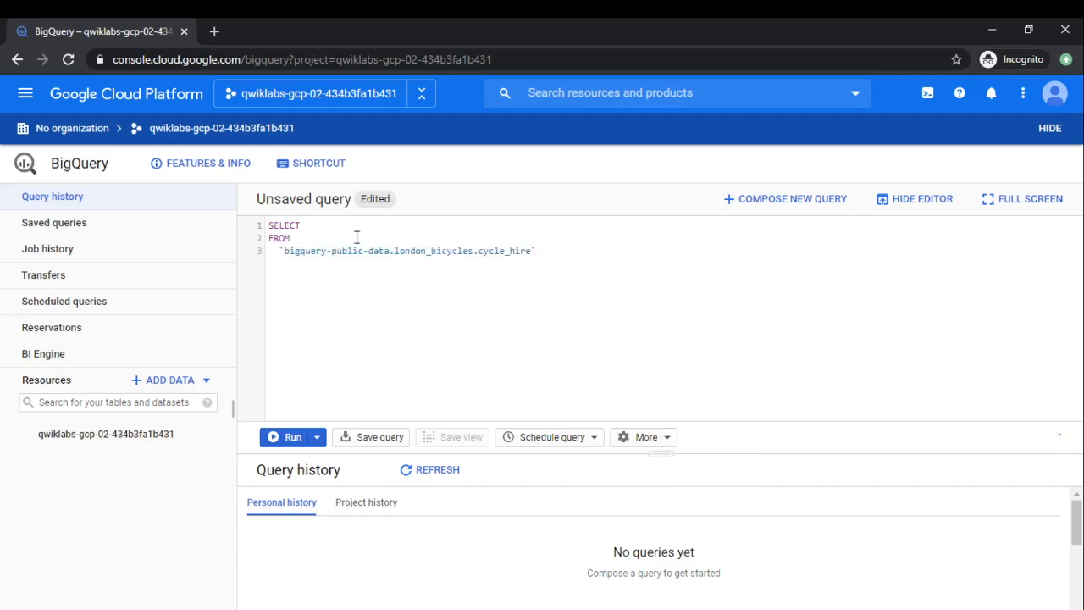
Add the column start_station_id on a new line below SELECT
{"action": "left_click", "coordinate": [330, 222]}
{"action": "key", "text": "Return"}
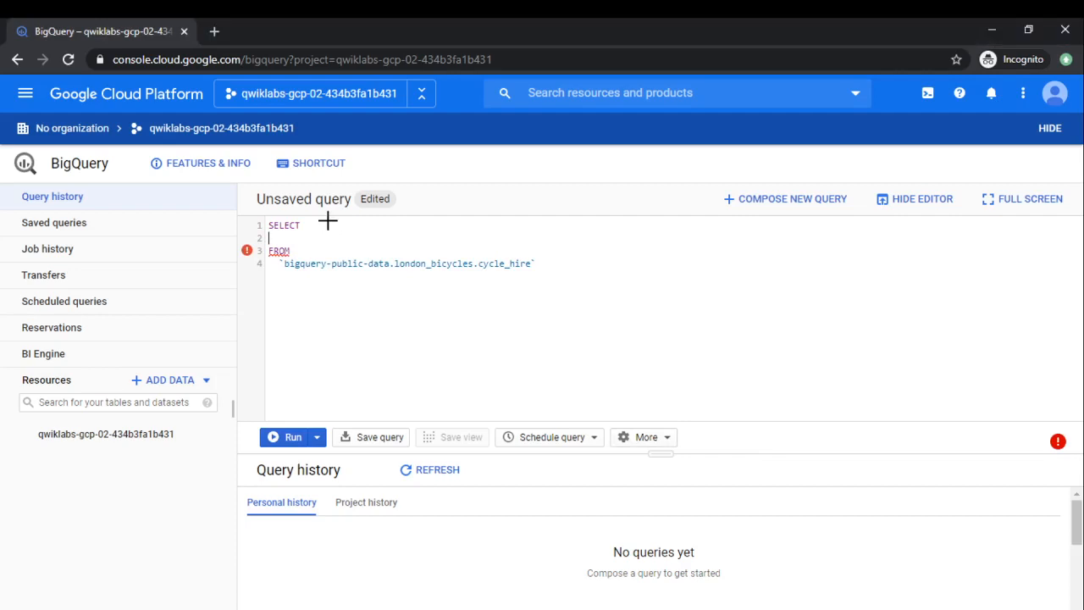
{"action": "type", "text": "str"}
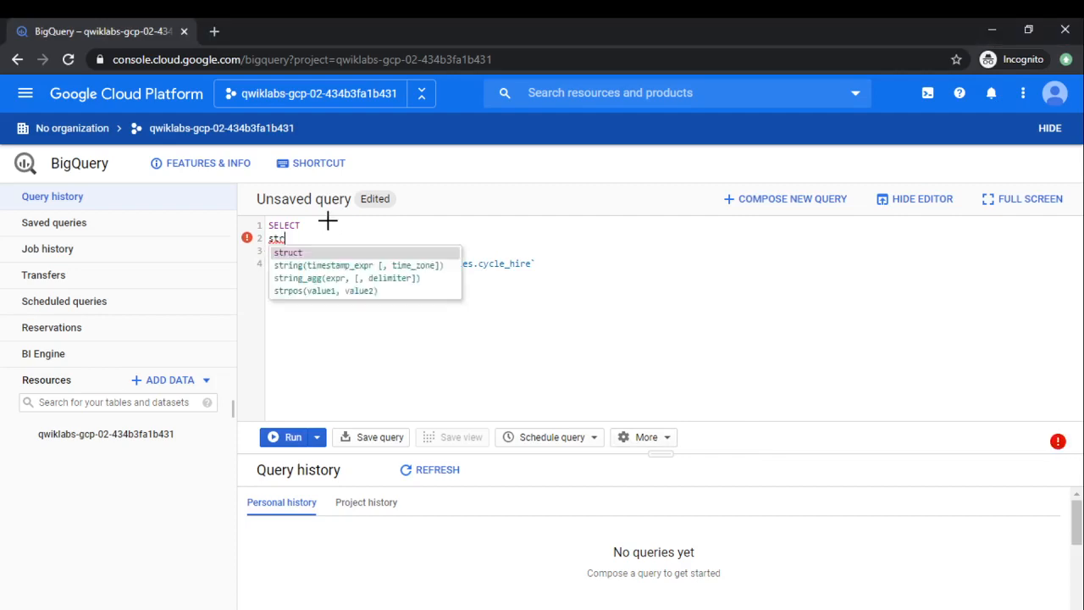
{"action": "key", "text": "BackSpace"}
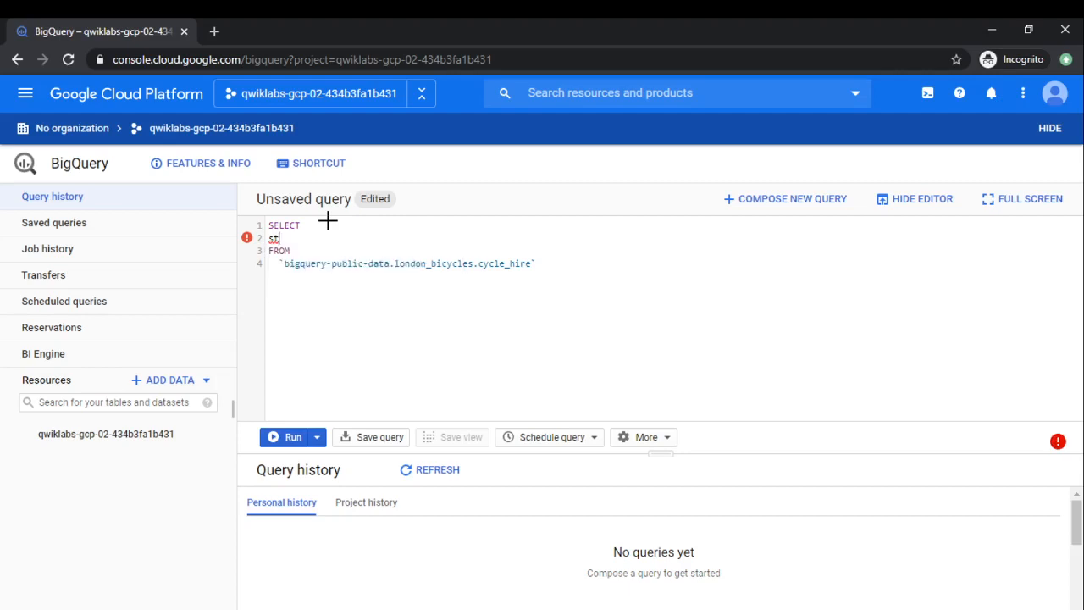
{"action": "type", "text": "a"}
{"action": "key", "text": "Down"}
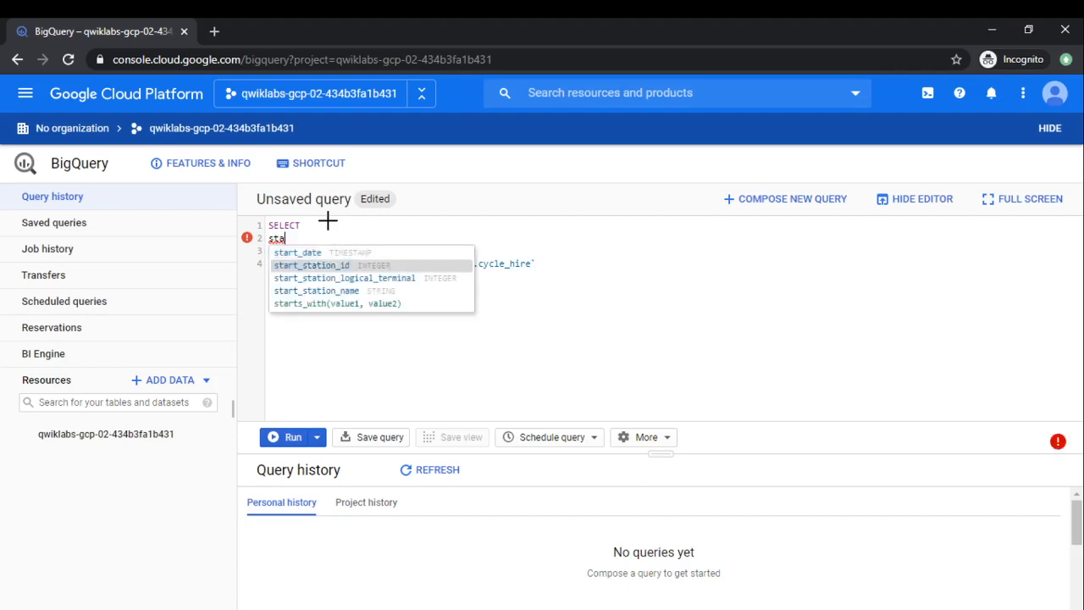
{"action": "key", "text": "Down"}
{"action": "key", "text": "Up"}
{"action": "key", "text": "Return"}
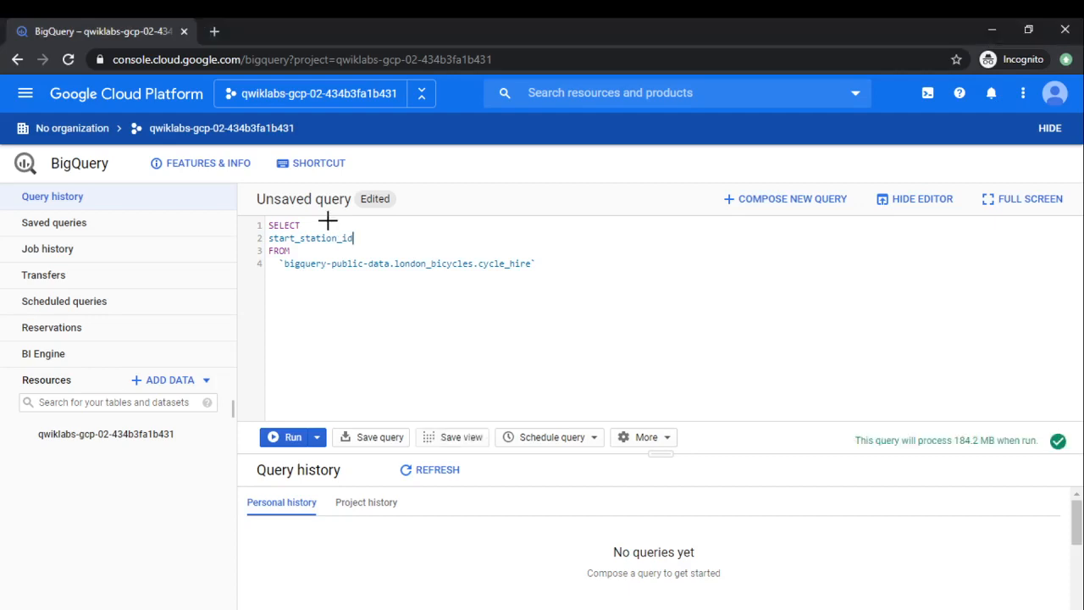
Add start_station_name as the second selected column, followed by a comma
{"action": "type", "text": ", sta"}
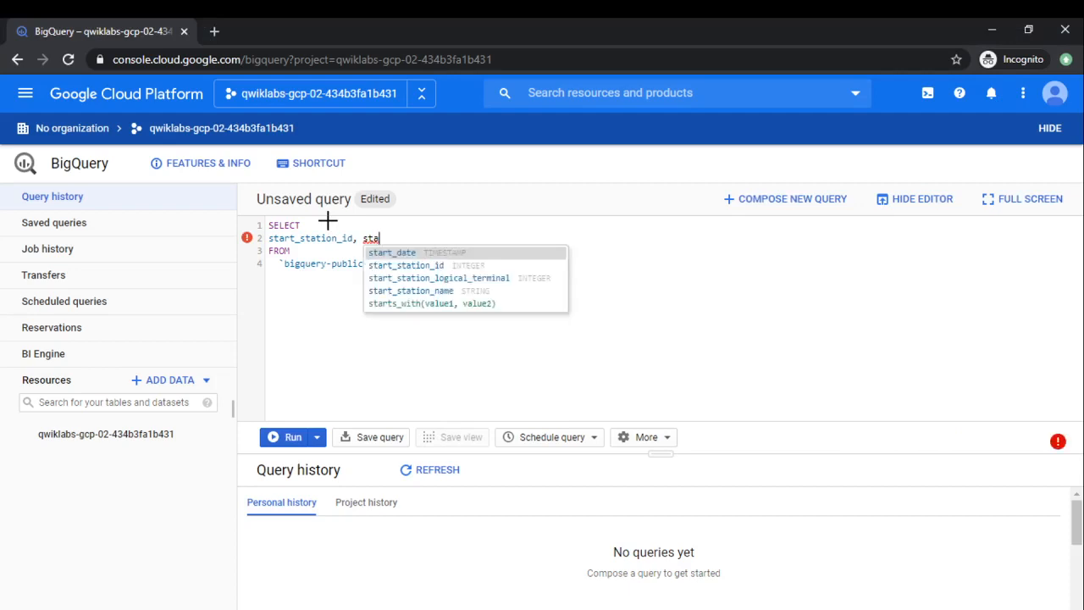
{"action": "key", "text": "Down"}
{"action": "key", "text": "Down"}
{"action": "key", "text": "Down"}
{"action": "key", "text": "Return"}
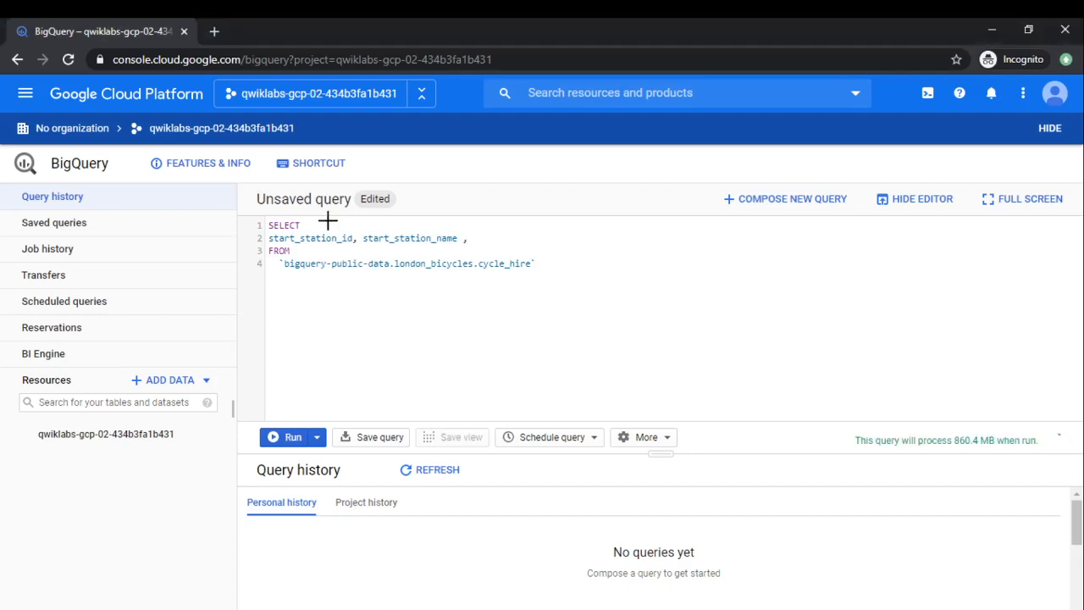
Add AVG(duration) as the third selected column with the alias duration
{"action": "type", "text": "AVG()"}
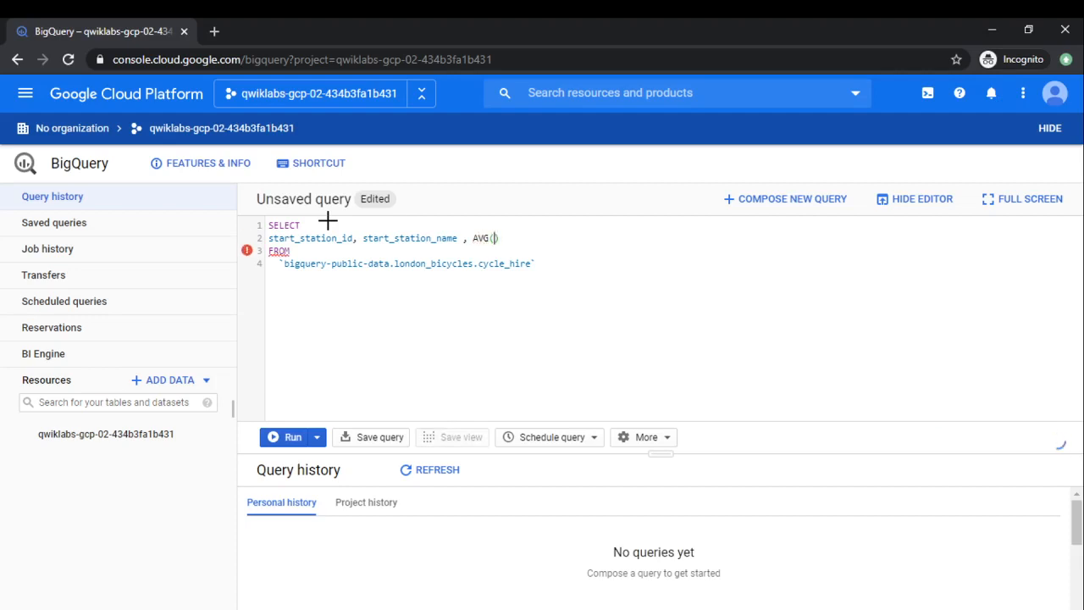
{"action": "type", "text": "duration "}
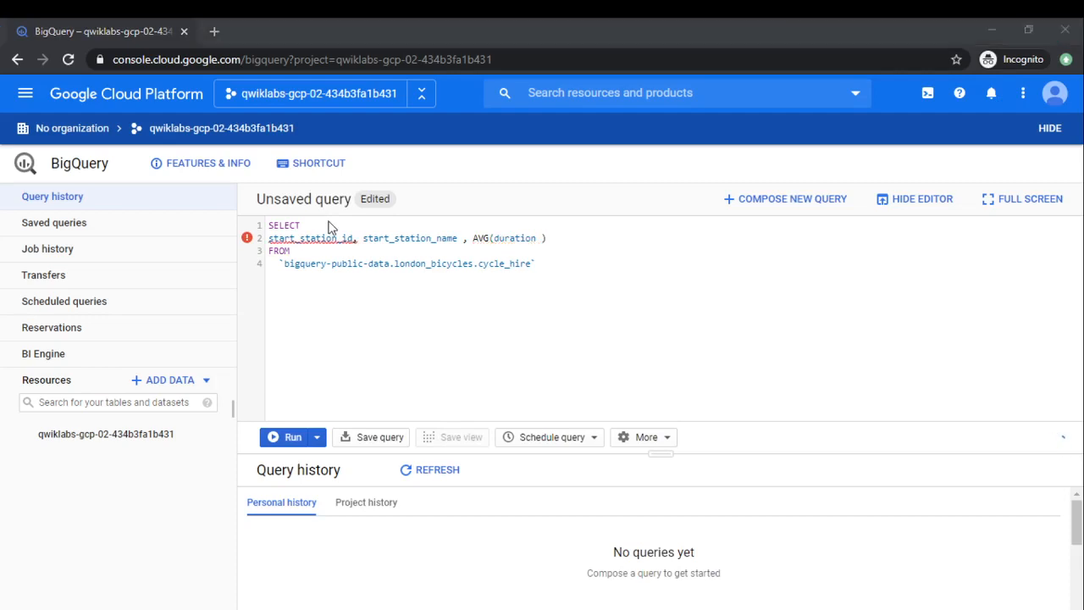
{"action": "type", "text": " du"}
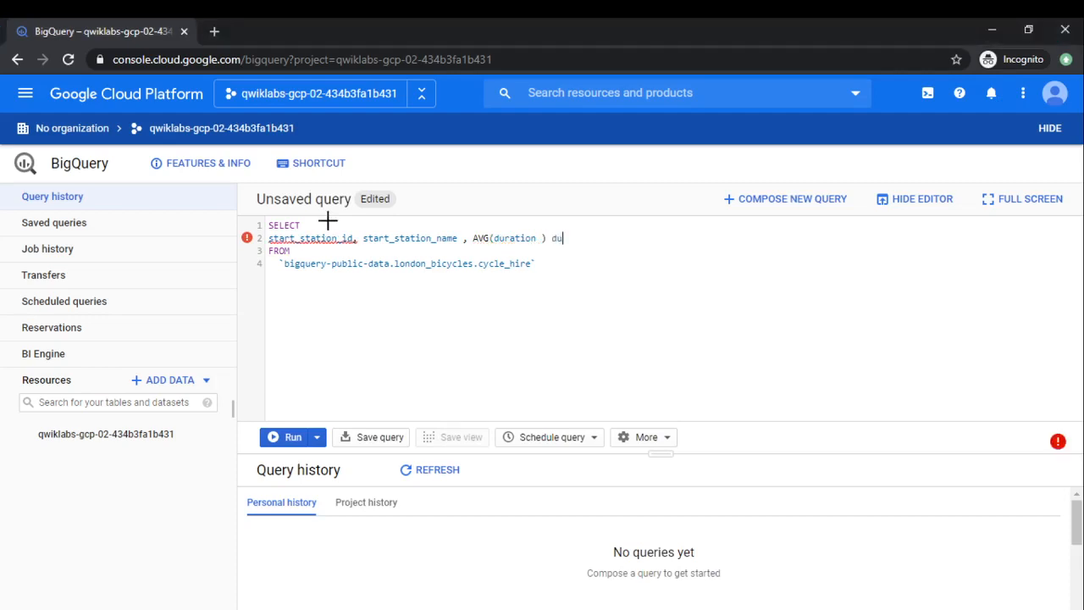
{"action": "type", "text": "ration"}
Add "group by 1,2" below the table reference and run the query
{"action": "key", "text": "Down"}
{"action": "type", "text": "Group by "}
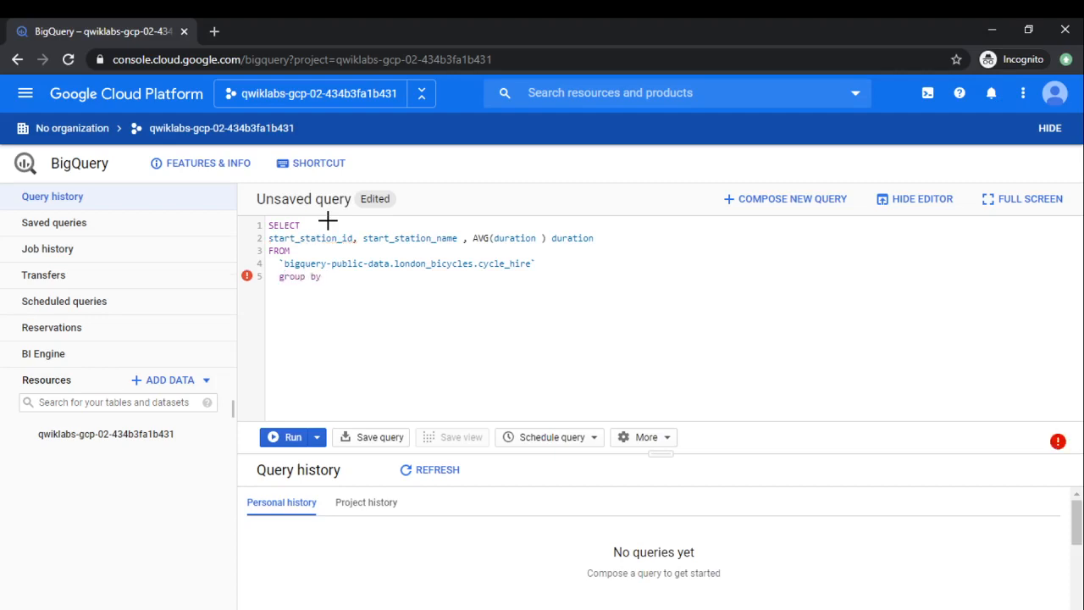
{"action": "type", "text": "1,2"}
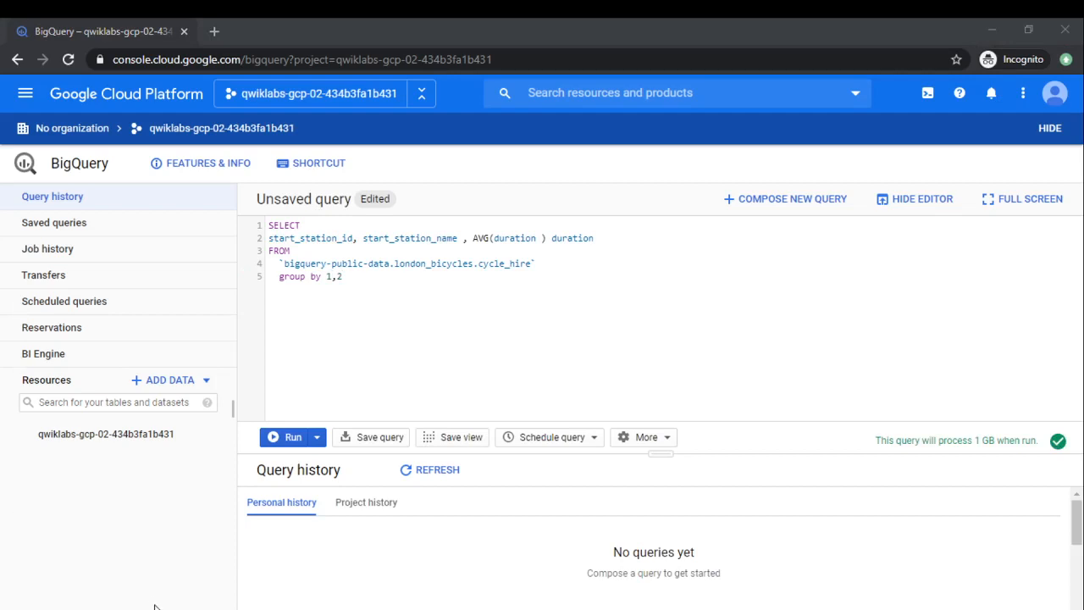
{"action": "left_click", "coordinate": [181, 502]}
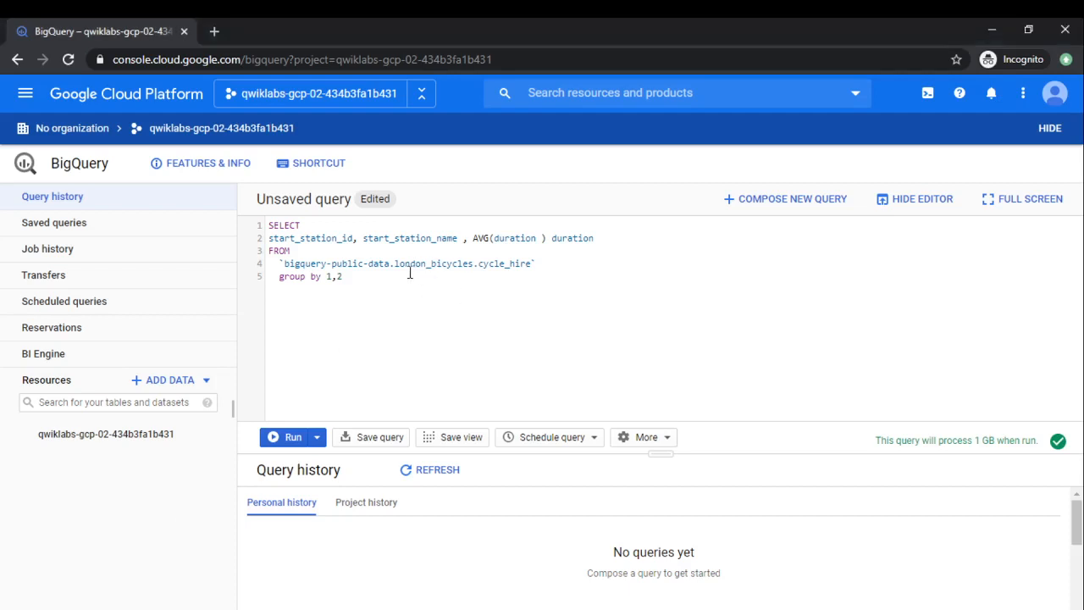
{"action": "left_click", "coordinate": [294, 437]}
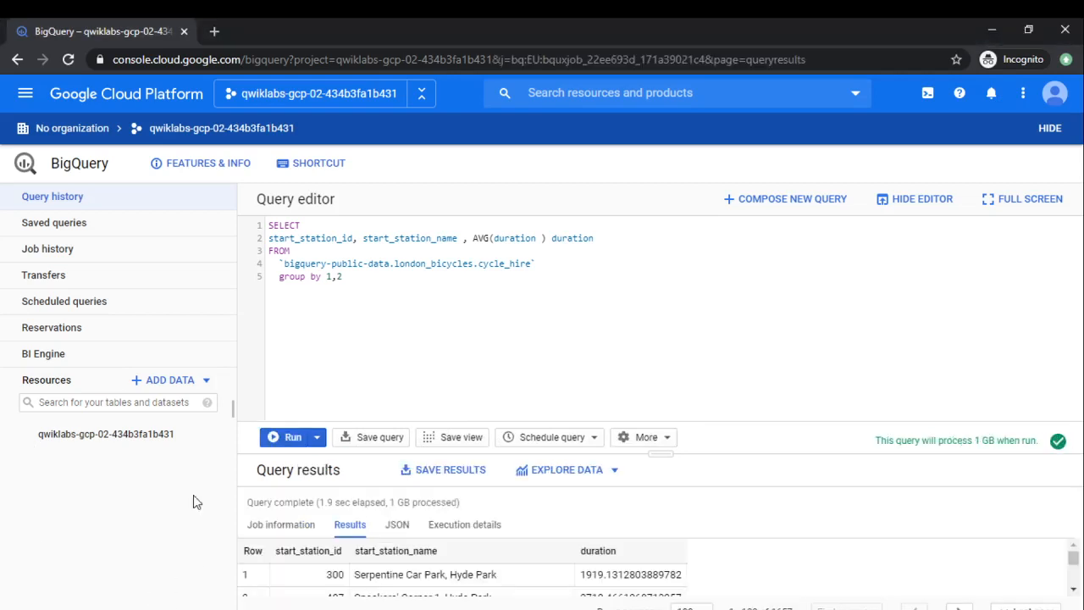
Enlarge the query results area to examine the average duration per start station, and shrink it again
{"action": "left_click_drag", "start_coordinate": [666, 458], "coordinate": [667, 350]}
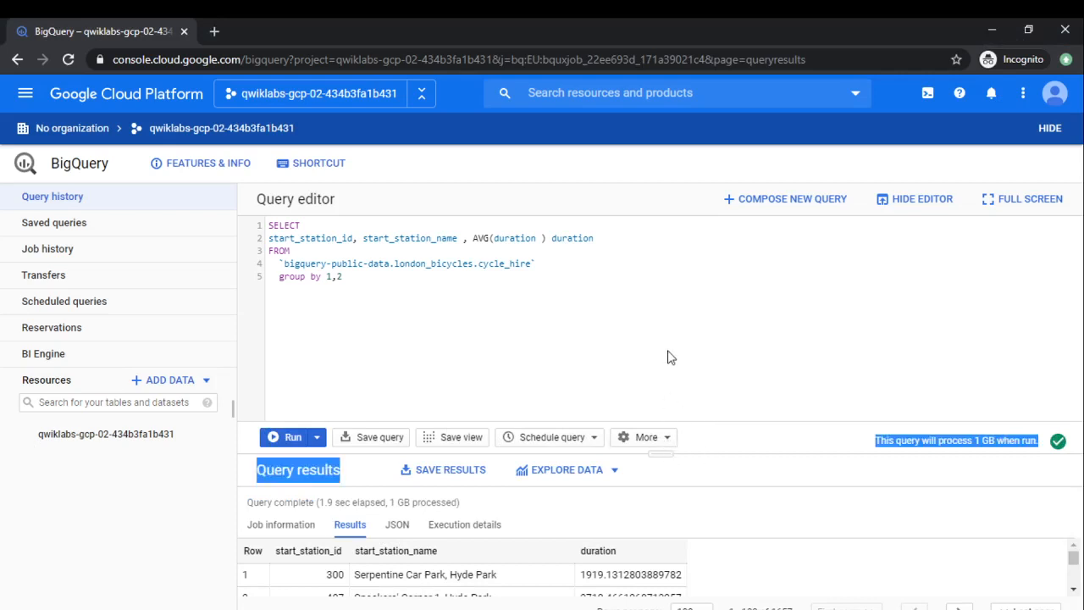
{"action": "left_click_drag", "start_coordinate": [672, 443], "coordinate": [672, 368]}
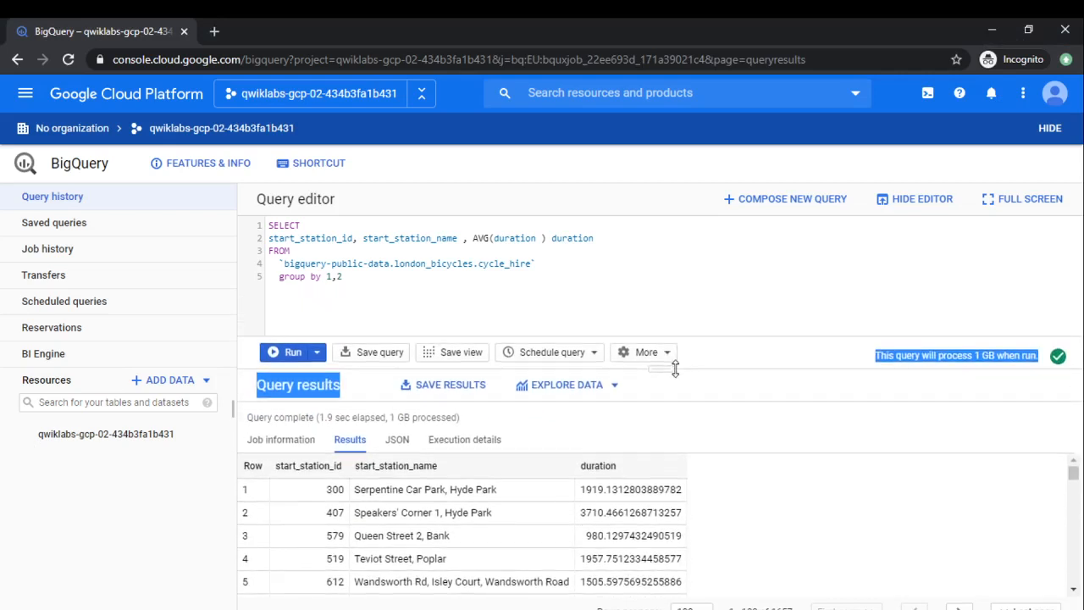
{"action": "left_click", "coordinate": [958, 267]}
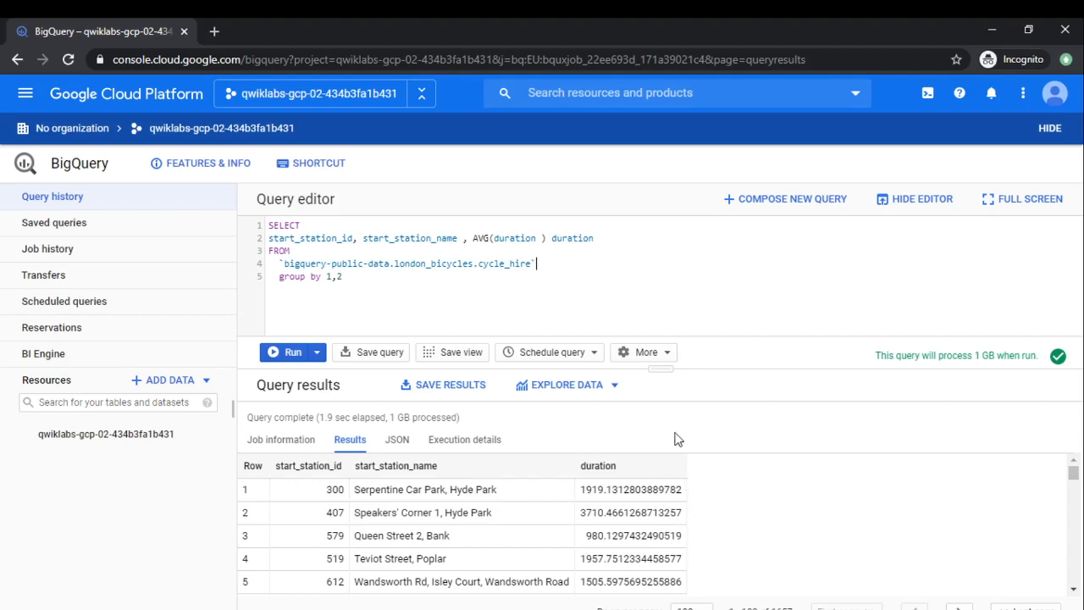
{"action": "left_click_drag", "start_coordinate": [669, 366], "coordinate": [668, 432]}
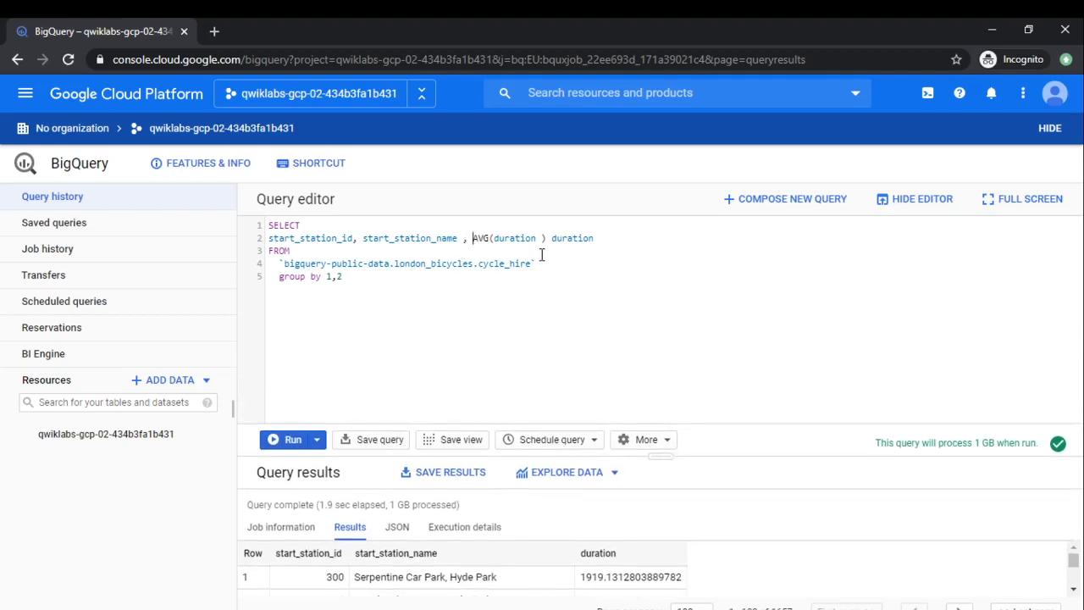
Change the average column to round(AVG(duration),2) and rerun the query
{"action": "type", "text": "round("}
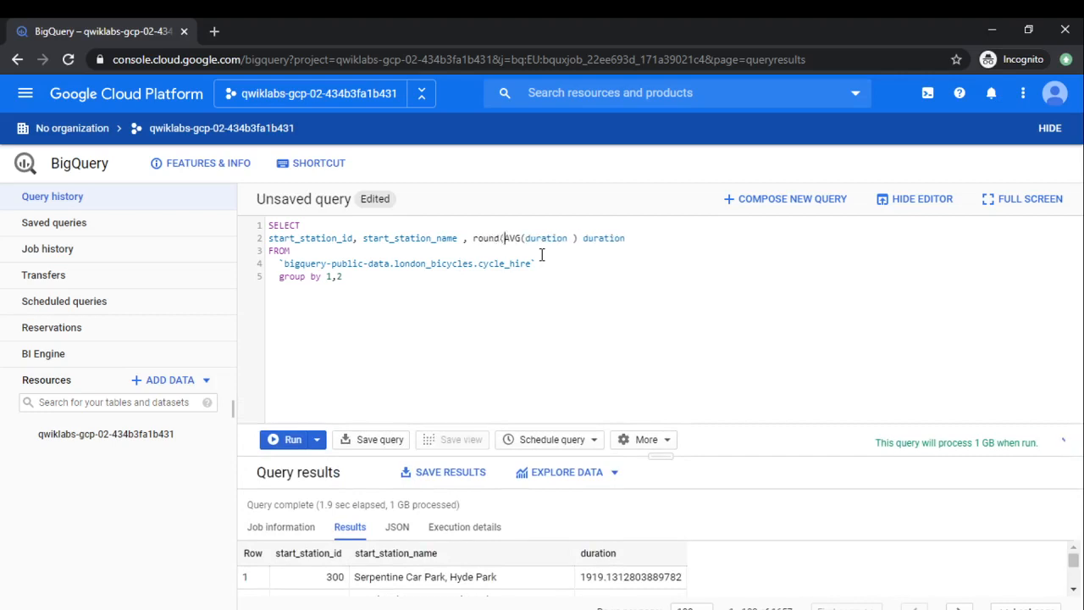
{"action": "key", "text": "Right"}
{"action": "key", "text": "Right"}
{"action": "key", "text": "Right"}
{"action": "key", "text": "Right"}
{"action": "key", "text": "Right"}
{"action": "key", "text": "Right"}
{"action": "key", "text": "Right"}
{"action": "key", "text": "Right"}
{"action": "key", "text": "Right"}
{"action": "key", "text": "Right"}
{"action": "key", "text": "Right"}
{"action": "key", "text": "Right"}
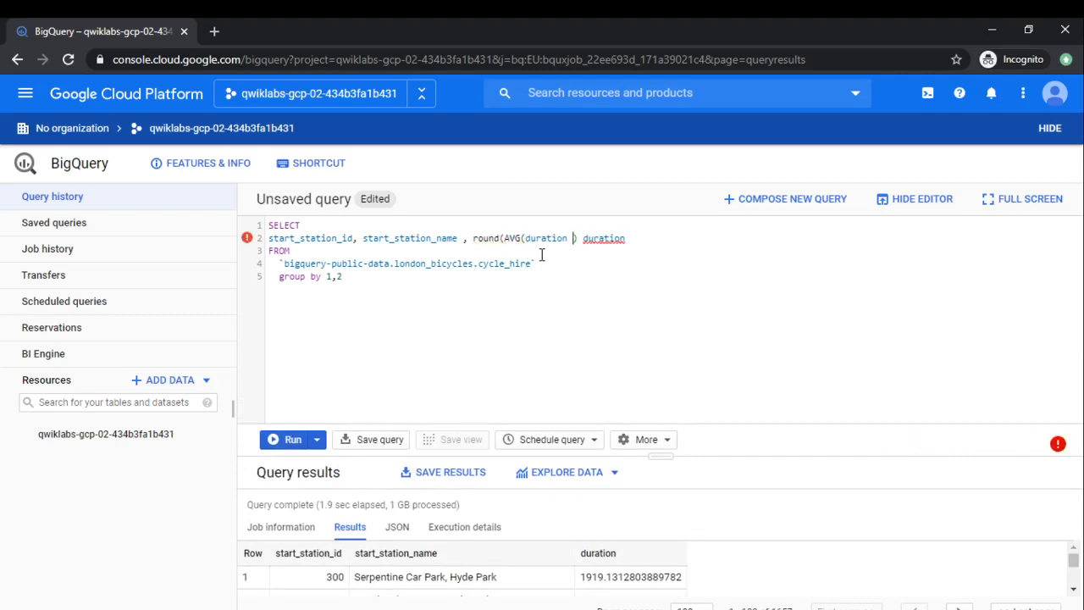
{"action": "key", "text": "BackSpace"}
{"action": "key", "text": "Right"}
{"action": "type", "text": ",2)"}
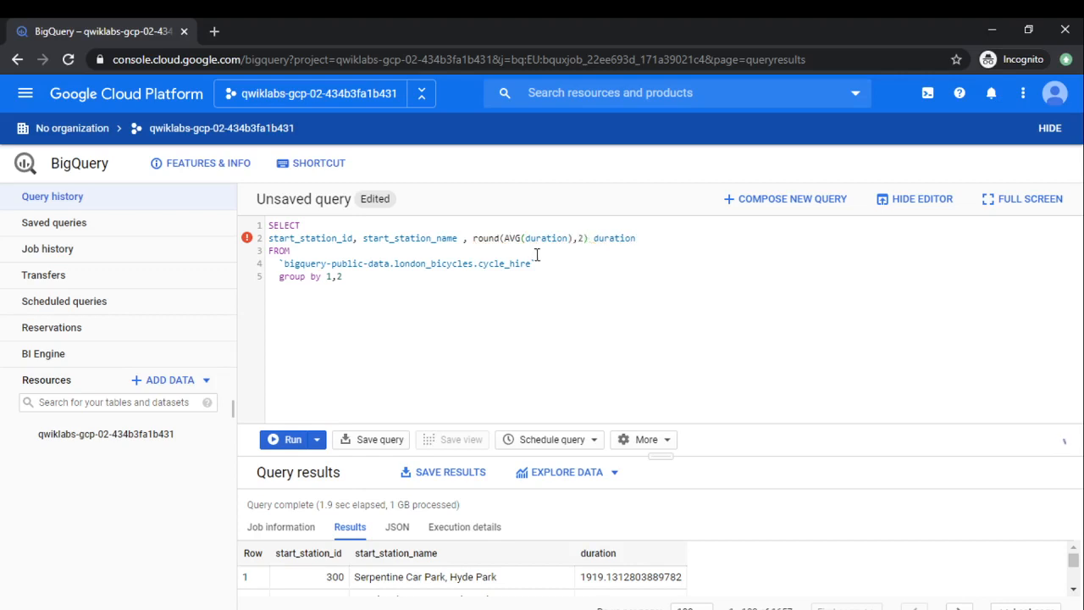
{"action": "left_click", "coordinate": [284, 441]}
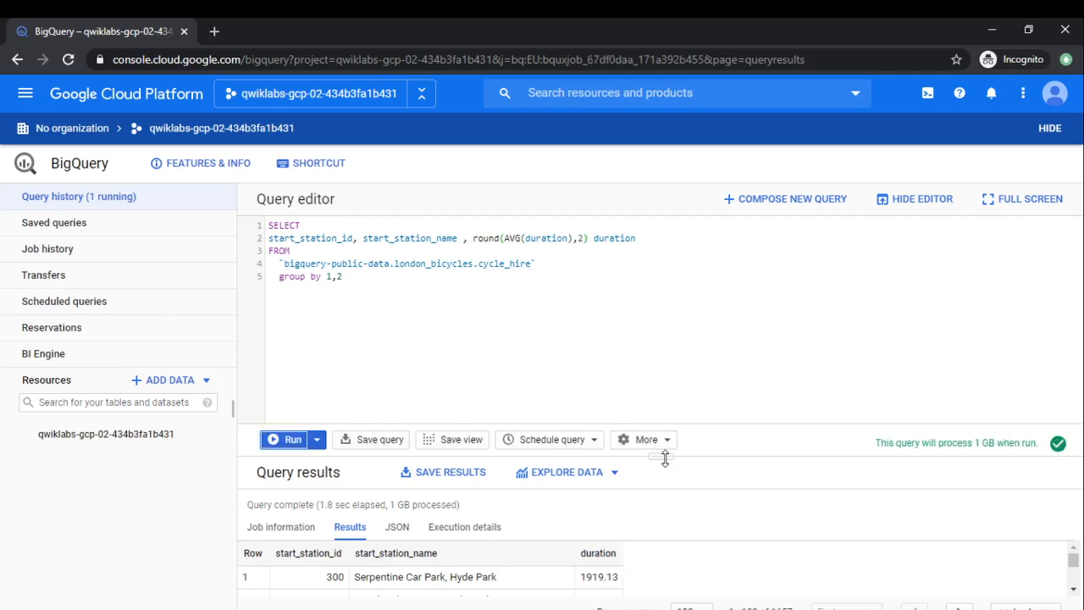
{"action": "mouse_move", "coordinate": [665, 458]}
{"action": "left_mouse_down"}
{"action": "mouse_move", "coordinate": [657, 299]}
{"action": "mouse_move", "coordinate": [661, 450]}
{"action": "left_mouse_up"}
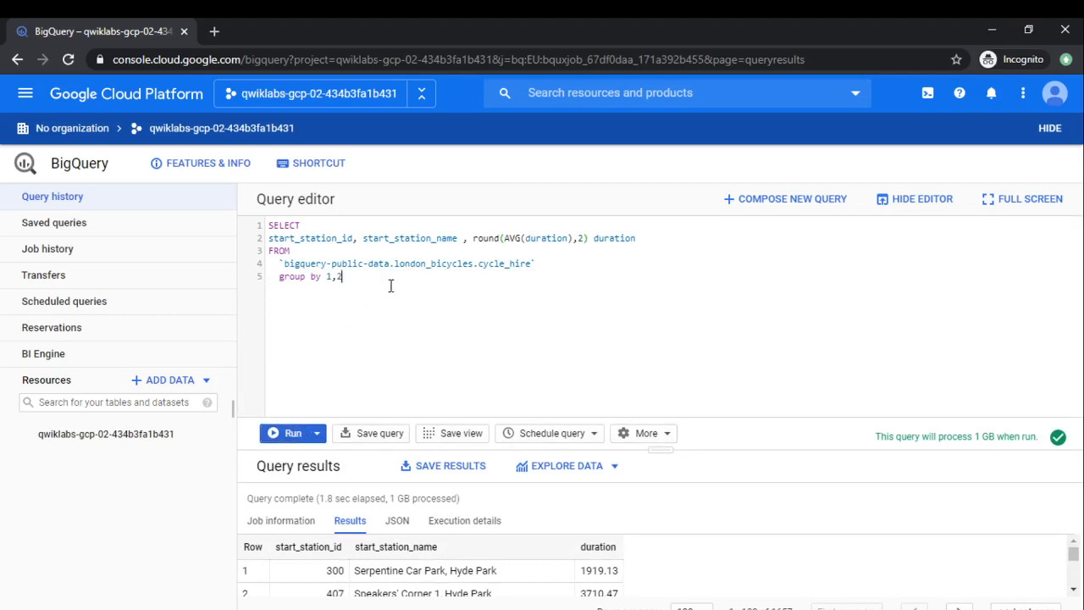
Explore the query results with Data Studio and authorize it to access the BigQuery data
{"action": "key", "text": "Return"}
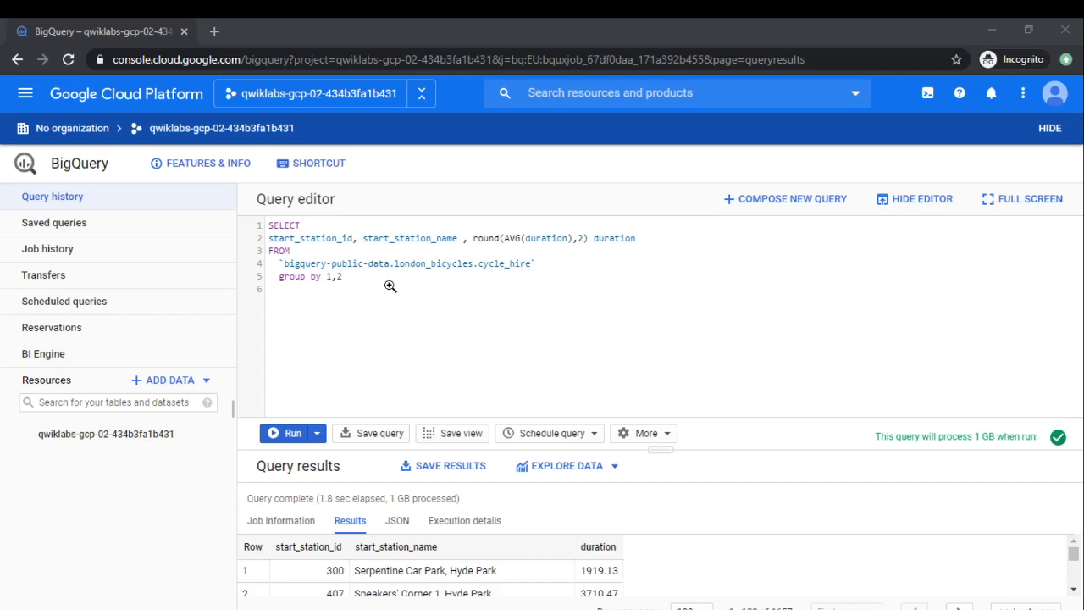
{"action": "left_click", "coordinate": [389, 285]}
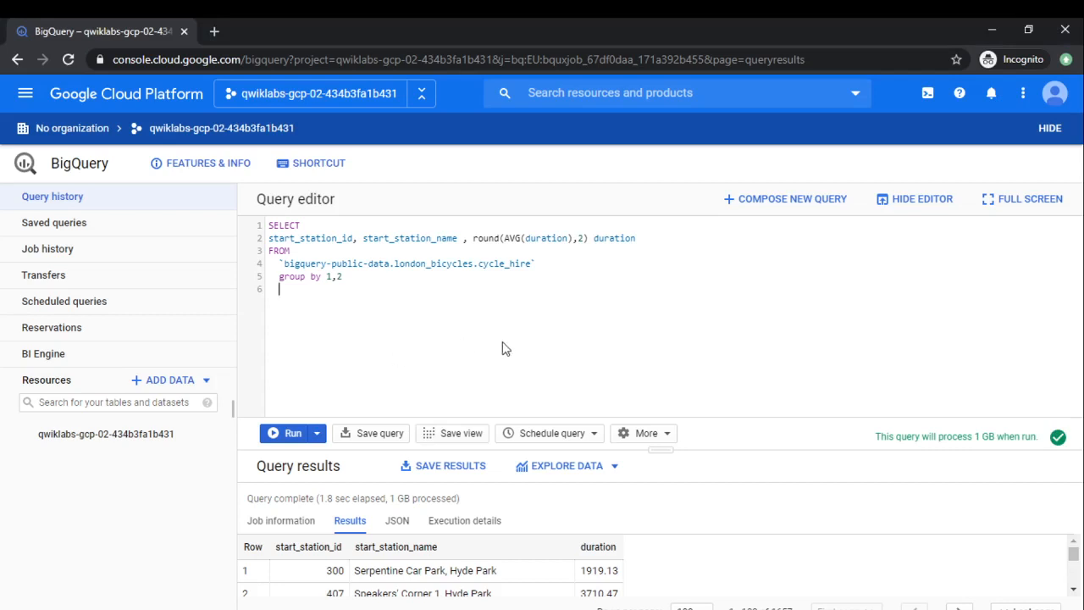
{"action": "left_click", "coordinate": [540, 476]}
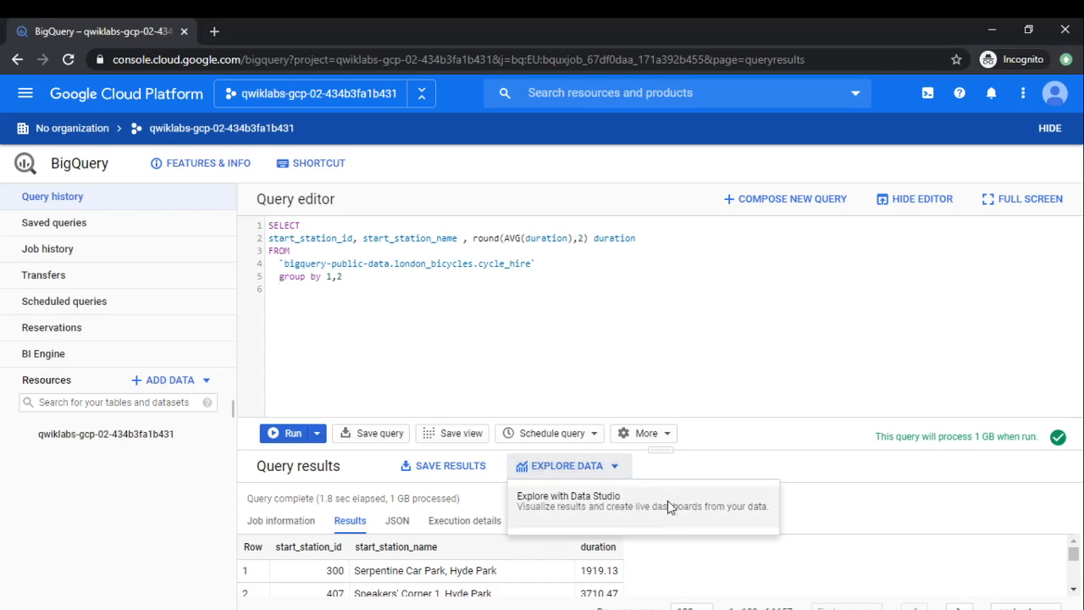
{"action": "left_click", "coordinate": [668, 506]}
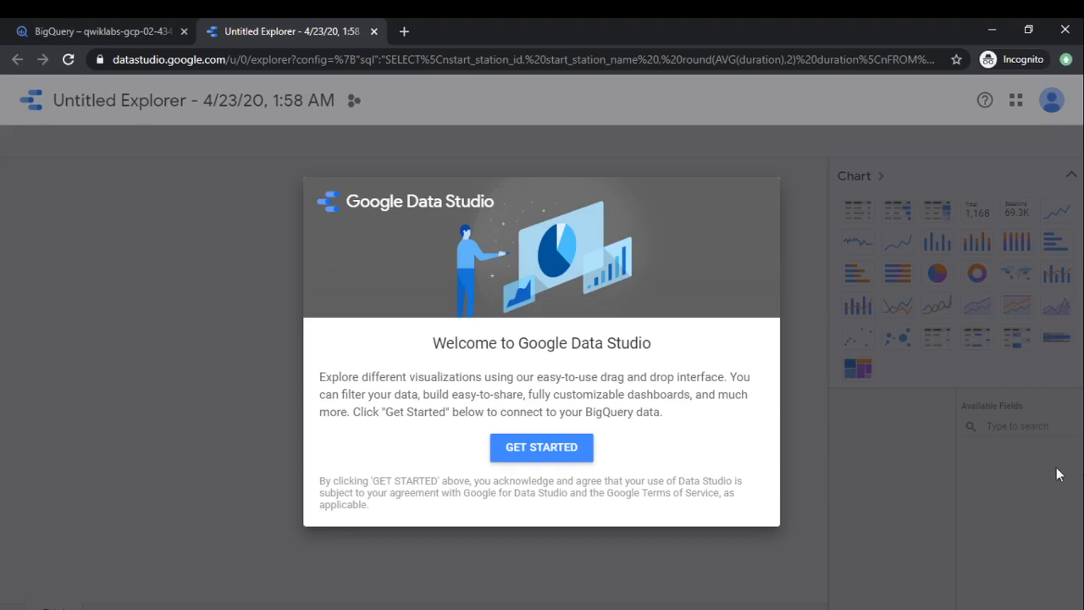
{"action": "left_click", "coordinate": [541, 446]}
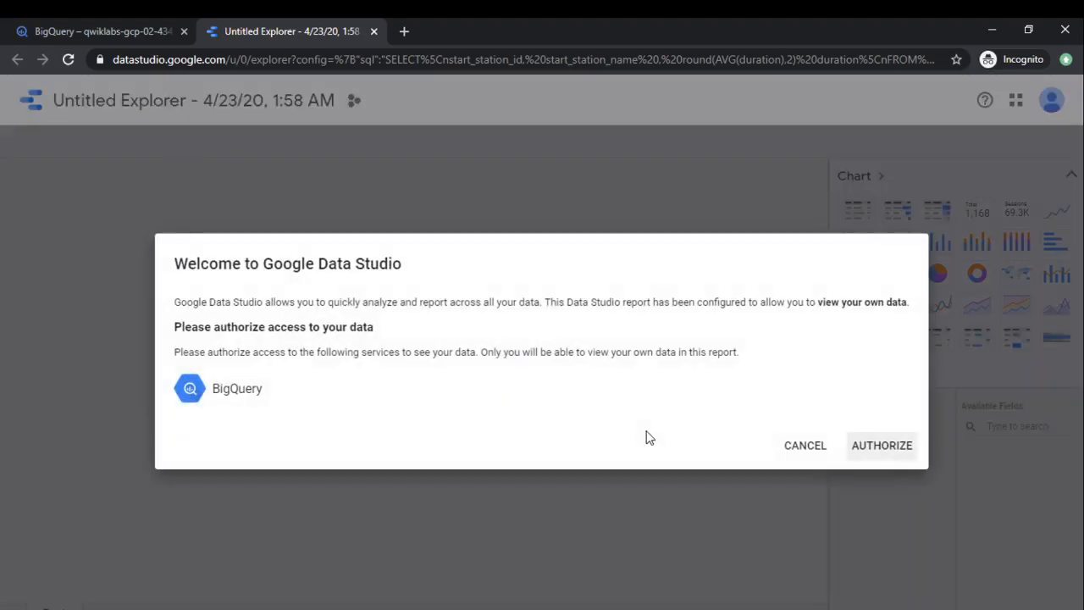
{"action": "left_click", "coordinate": [885, 449]}
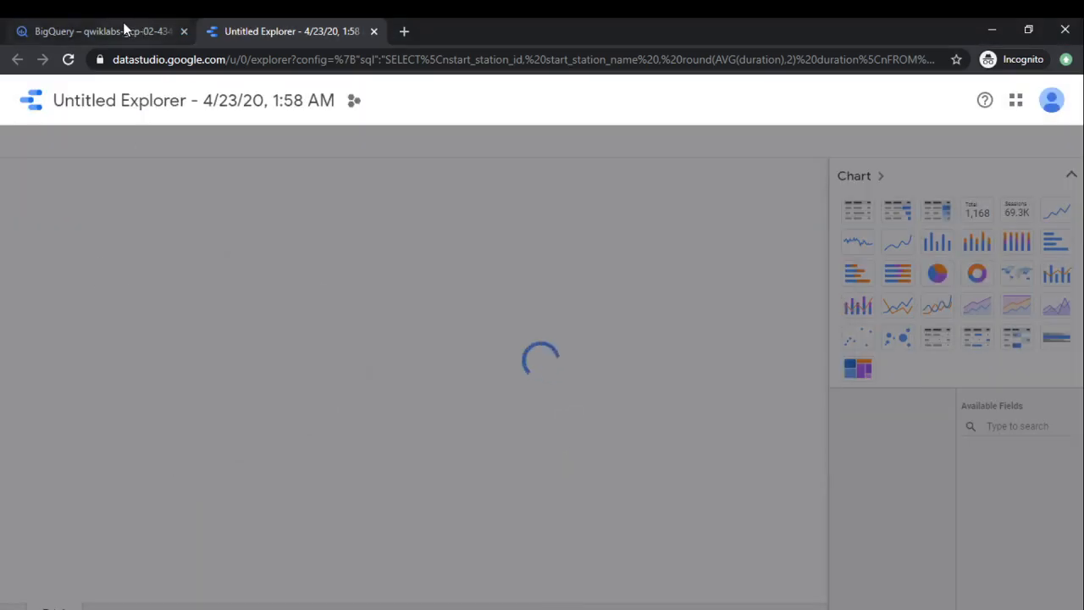
Switch back to BigQuery and resize the query results area to examine the average durations per station
{"action": "left_click", "coordinate": [122, 31]}
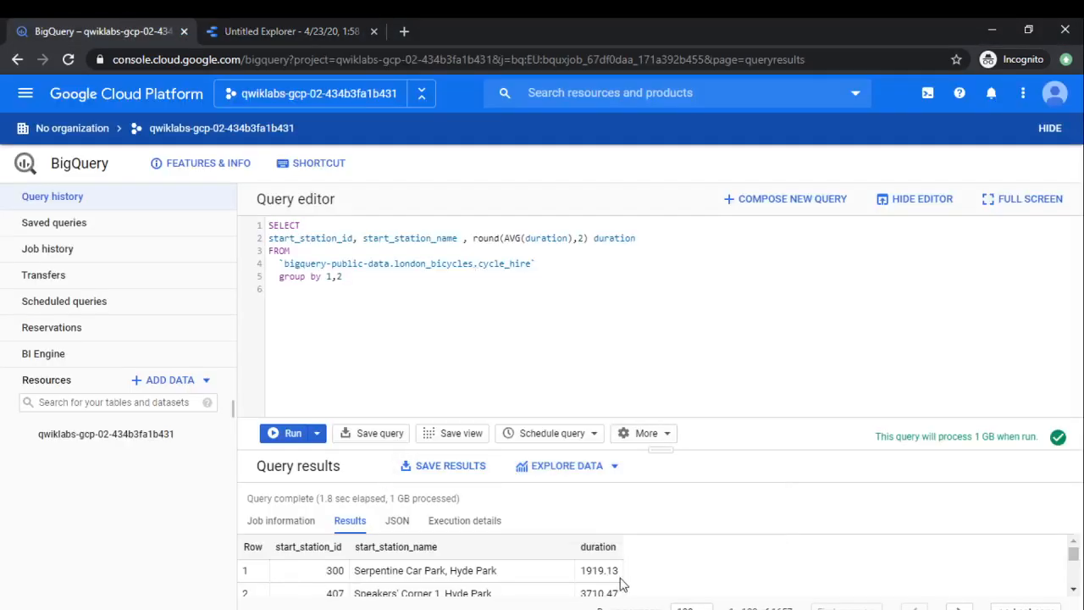
{"action": "left_click_drag", "start_coordinate": [666, 446], "coordinate": [672, 415]}
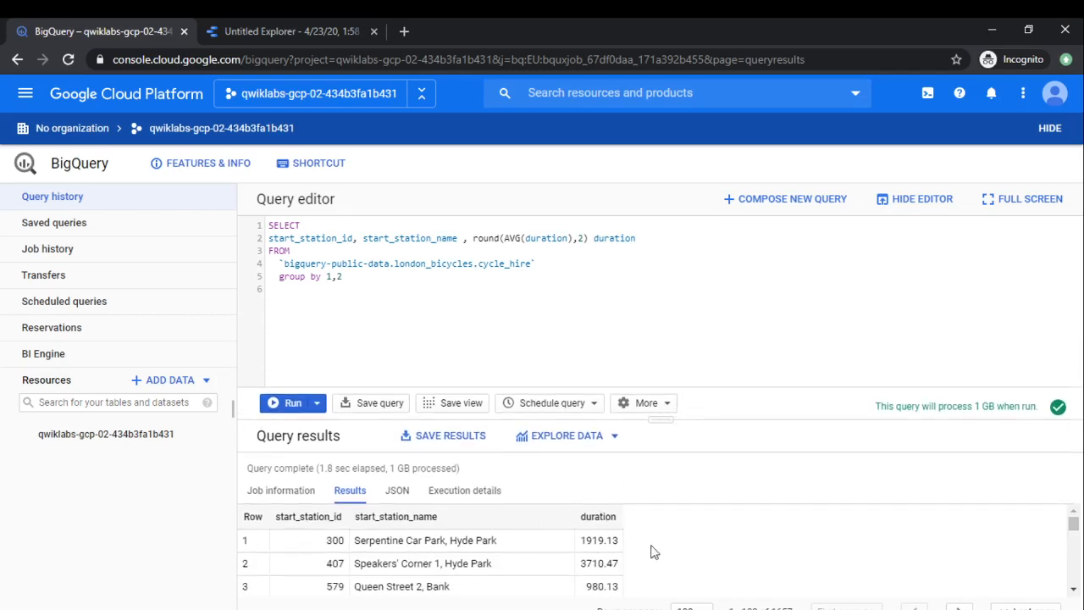
{"action": "left_click_drag", "start_coordinate": [659, 420], "coordinate": [660, 433]}
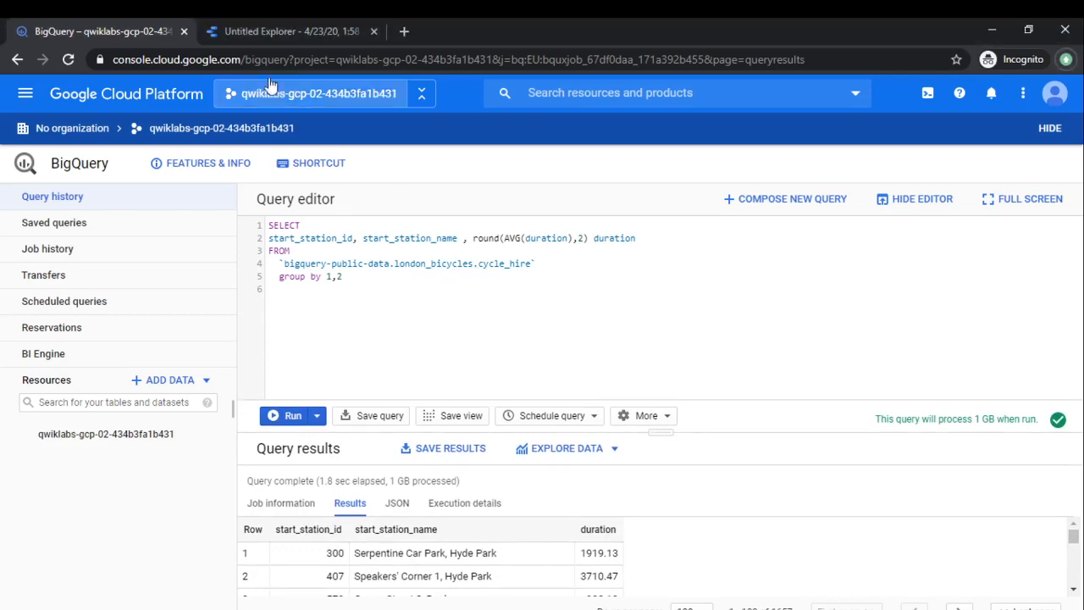
Return to the Data Studio explorer, delete the default table and add a bar chart in its place
{"action": "left_click", "coordinate": [259, 30]}
{"action": "left_click", "coordinate": [803, 234]}
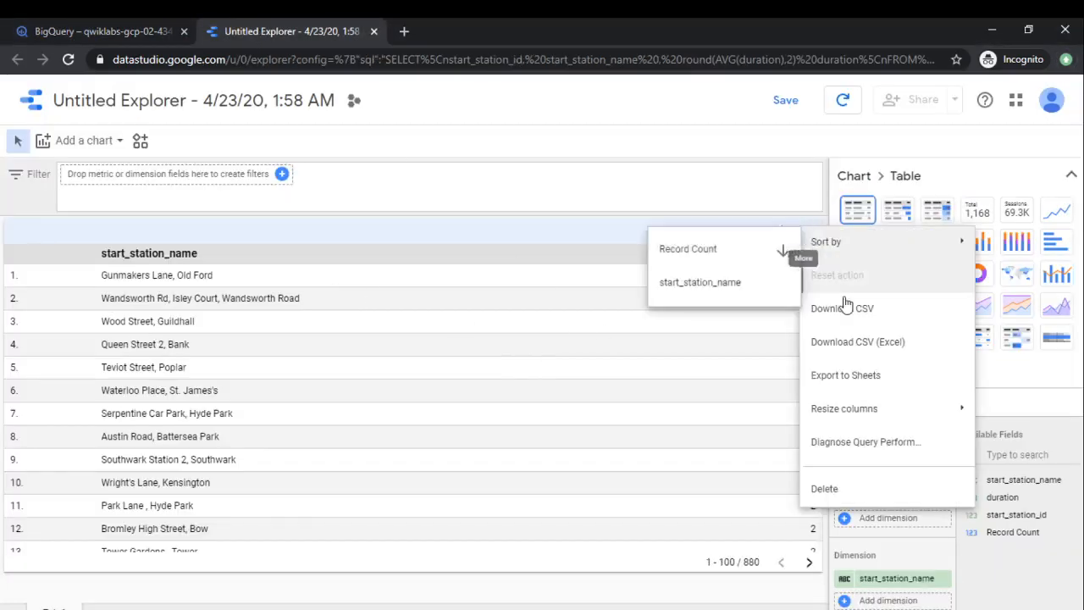
{"action": "left_click", "coordinate": [856, 488]}
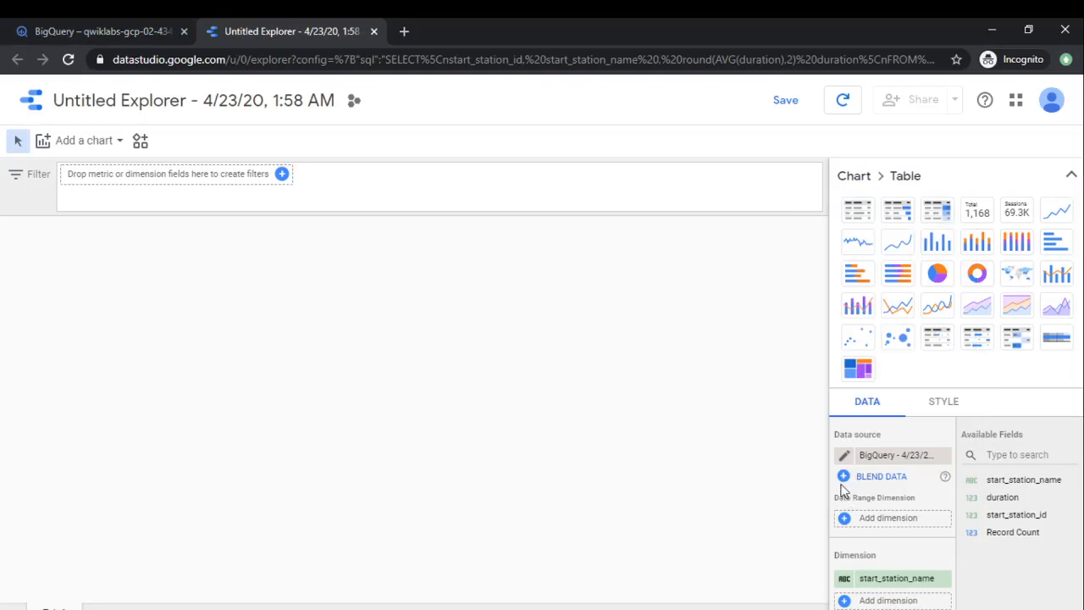
{"action": "left_click", "coordinate": [117, 142]}
{"action": "left_click", "coordinate": [59, 332]}
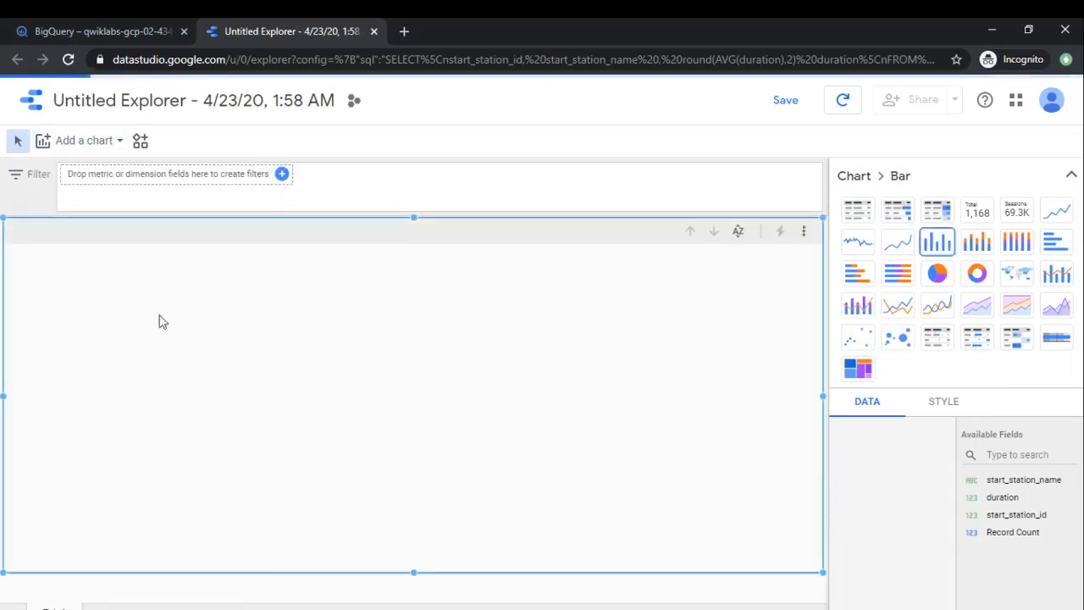
Replace the bar chart's Record Count metric with duration
{"action": "scroll", "coordinate": [872, 474], "scroll_direction": "down", "scroll_amount": 2}
{"action": "scroll", "coordinate": [905, 443], "scroll_direction": "down", "scroll_amount": 1}
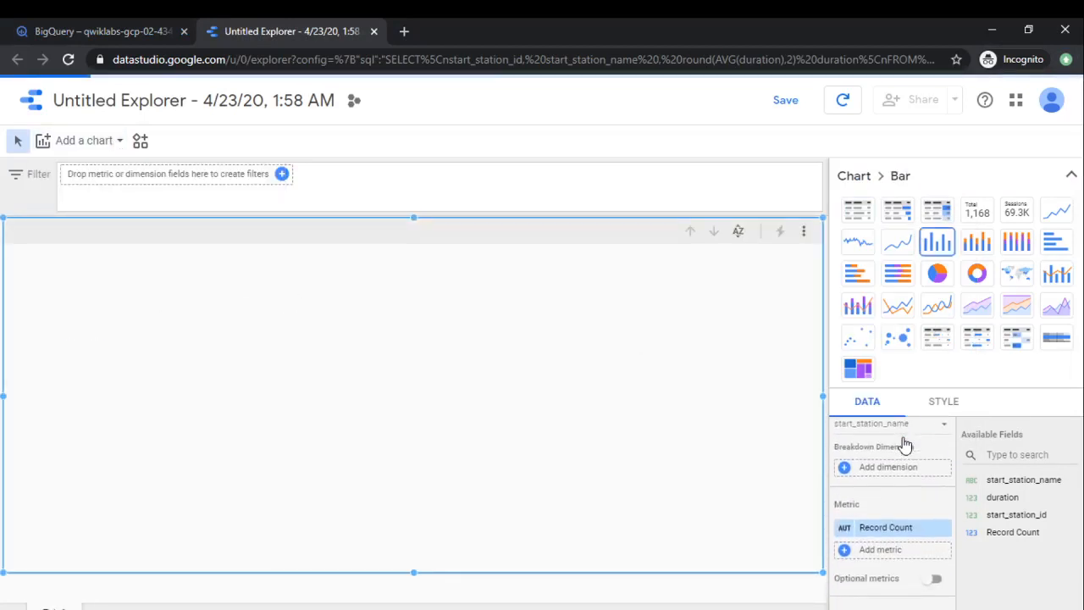
{"action": "scroll", "coordinate": [903, 444], "scroll_direction": "down", "scroll_amount": 1}
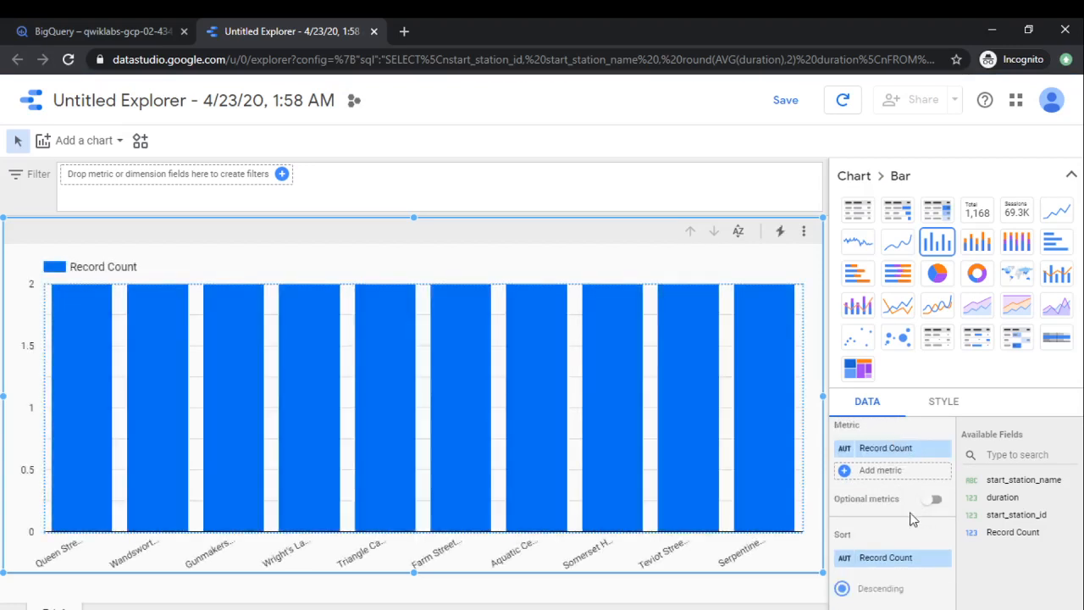
{"action": "left_click", "coordinate": [881, 449]}
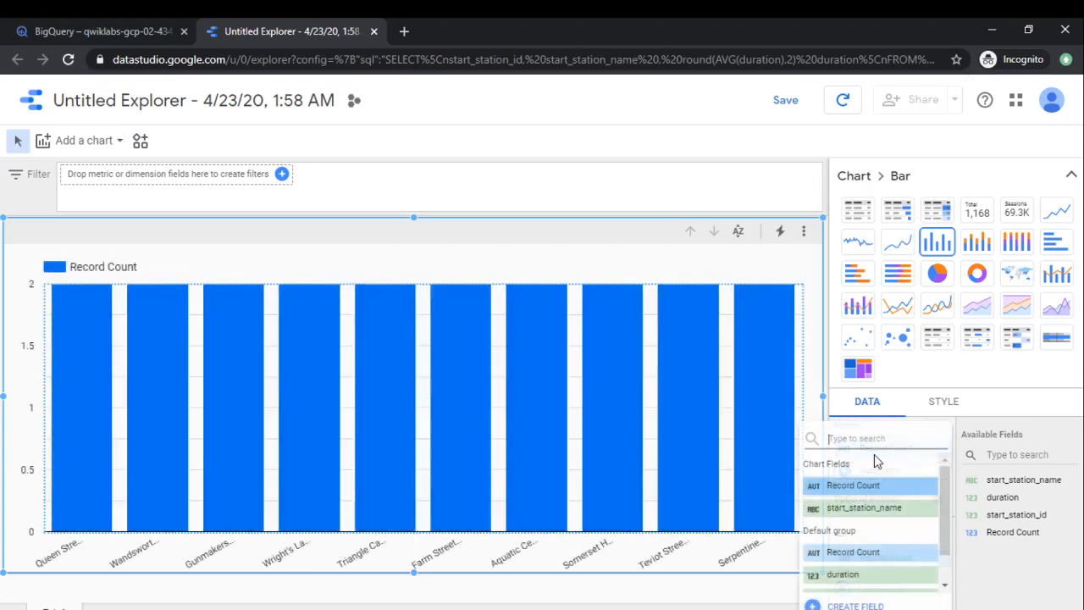
{"action": "left_click", "coordinate": [859, 576]}
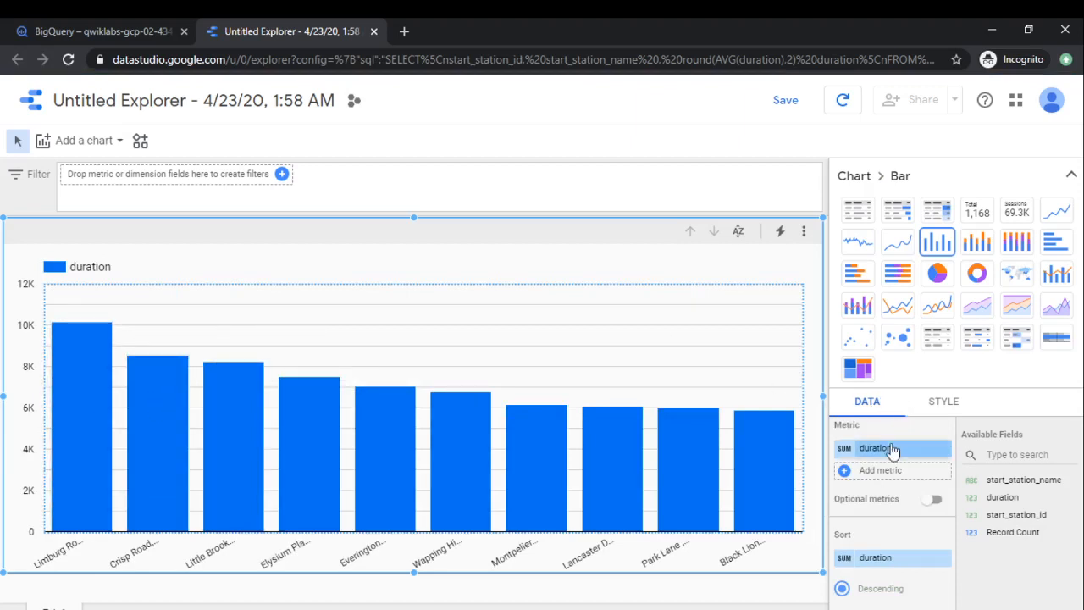
Collapse the chart type gallery and review the bar chart's style options, returning to its data settings
{"action": "scroll", "coordinate": [890, 450], "scroll_direction": "up", "scroll_amount": 3}
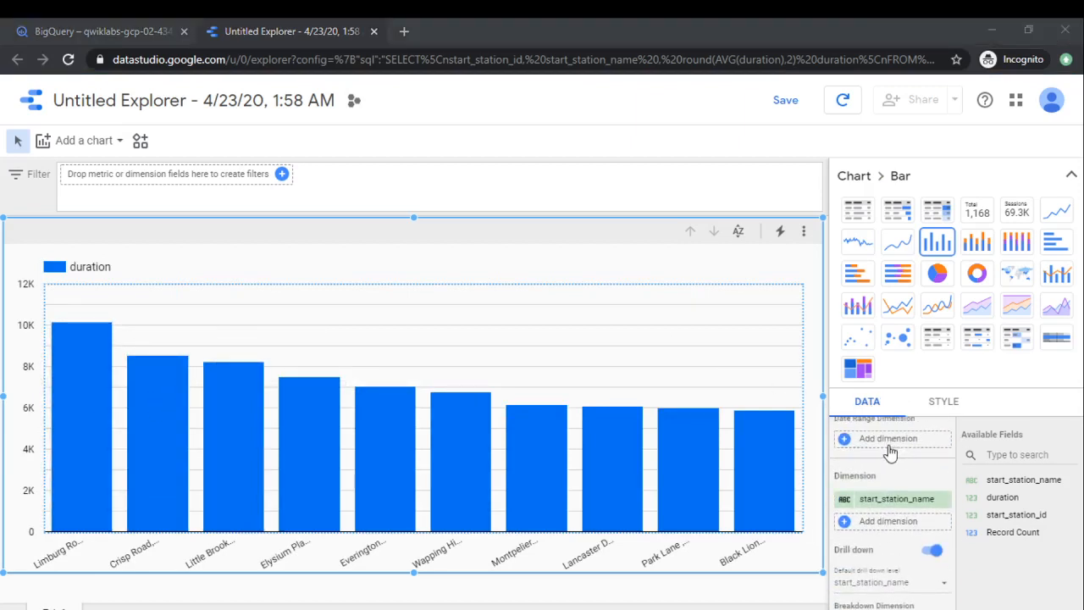
{"action": "left_click", "coordinate": [578, 285]}
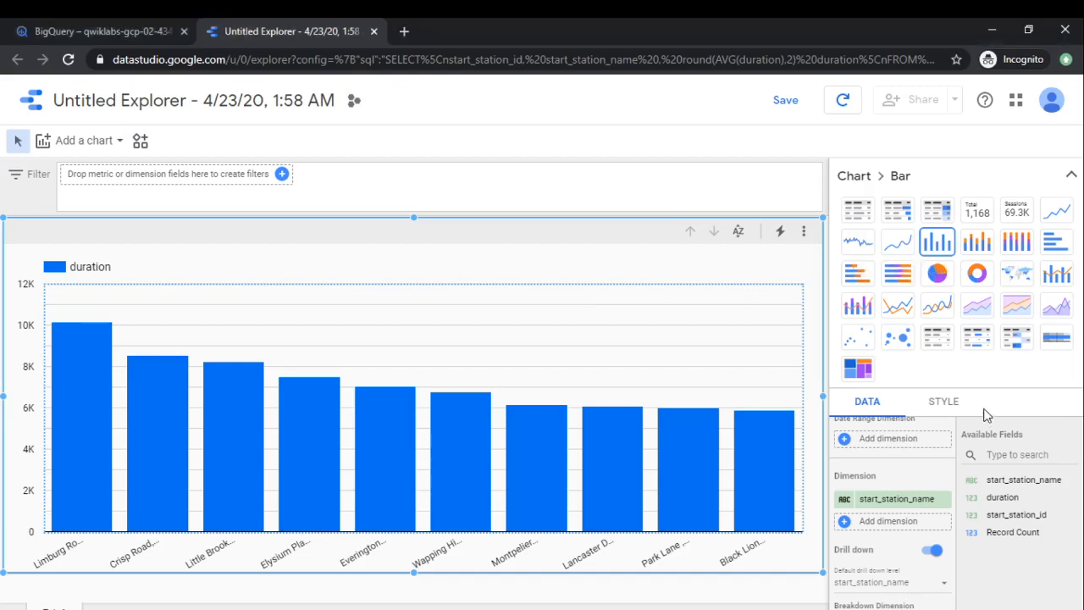
{"action": "left_click", "coordinate": [1071, 175]}
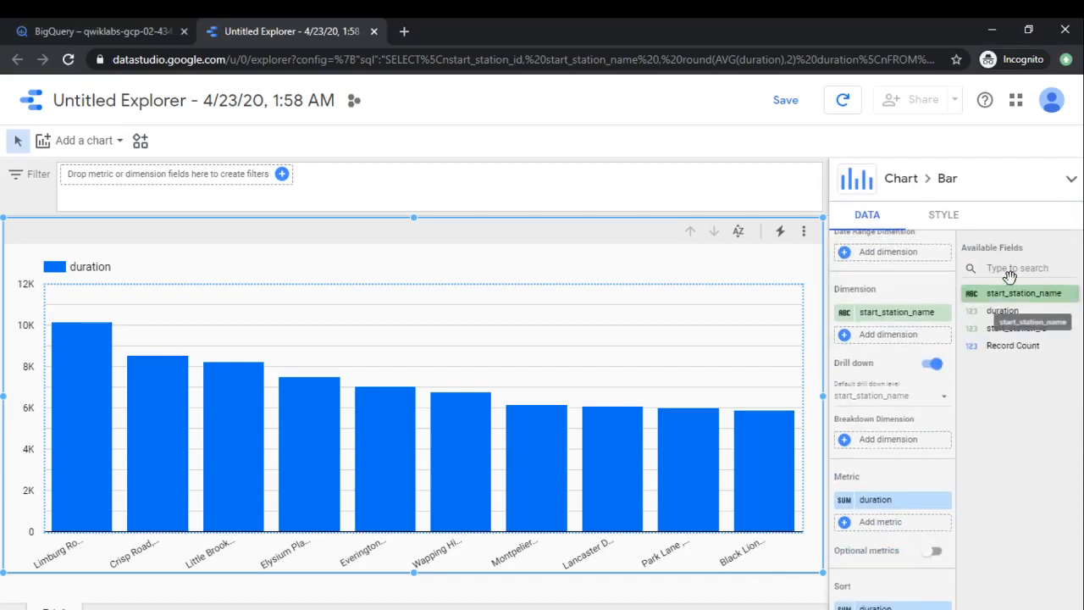
{"action": "left_click", "coordinate": [943, 214]}
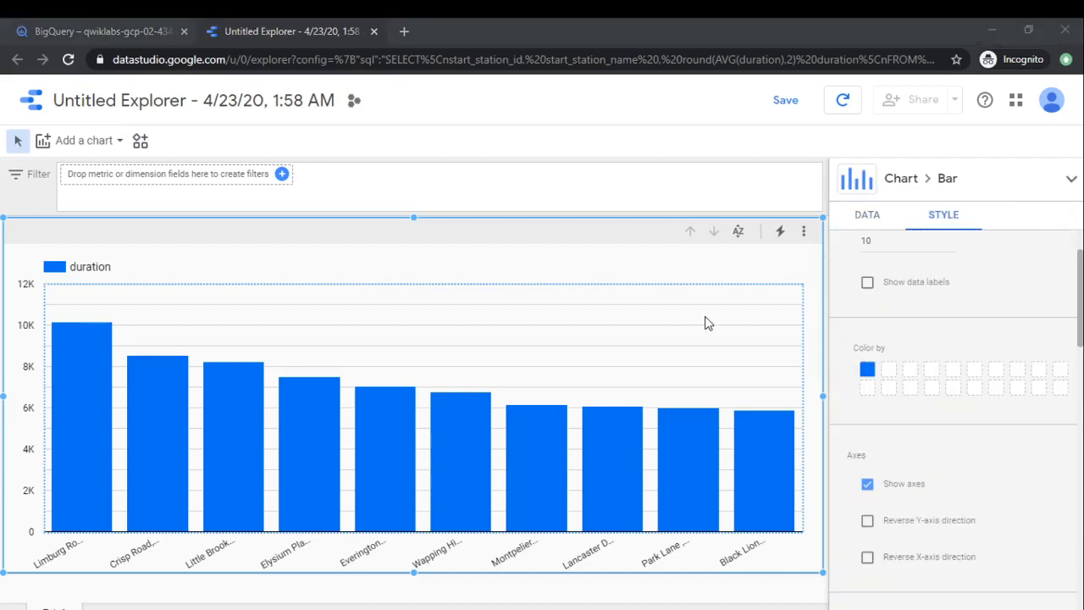
{"action": "scroll", "coordinate": [1009, 397], "scroll_direction": "down", "scroll_amount": 4}
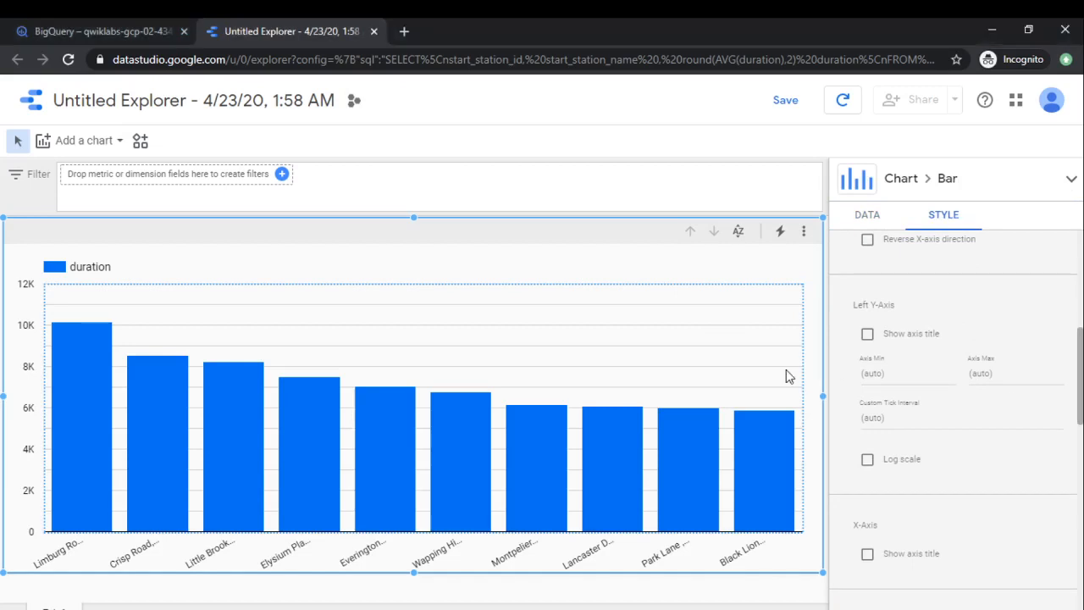
{"action": "scroll", "coordinate": [929, 496], "scroll_direction": "down", "scroll_amount": 3}
{"action": "scroll", "coordinate": [943, 406], "scroll_direction": "down", "scroll_amount": 6}
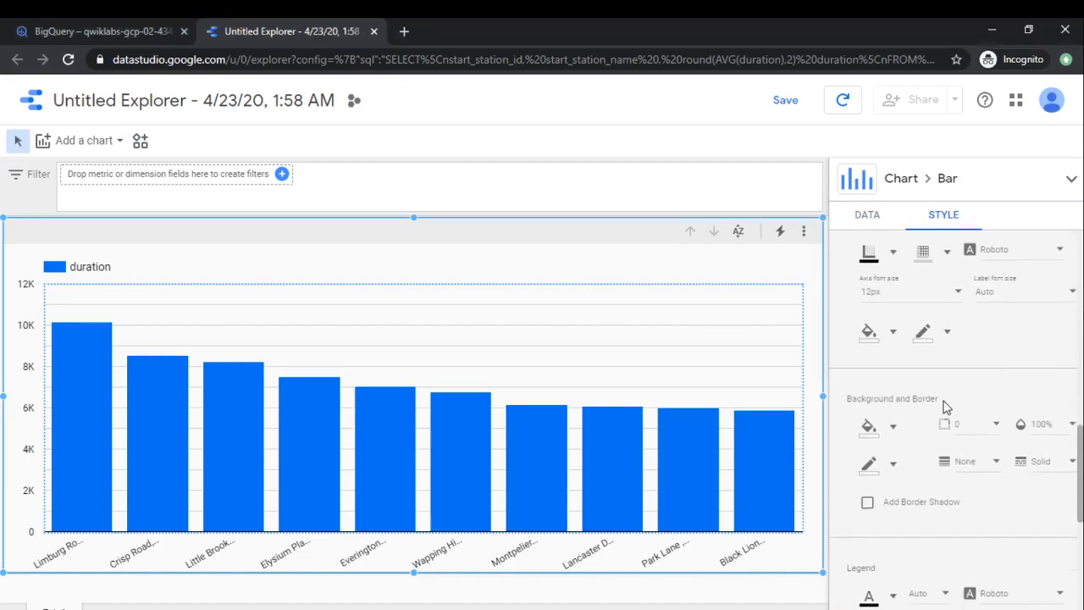
{"action": "scroll", "coordinate": [945, 407], "scroll_direction": "up", "scroll_amount": 4}
{"action": "scroll", "coordinate": [943, 402], "scroll_direction": "up", "scroll_amount": 5}
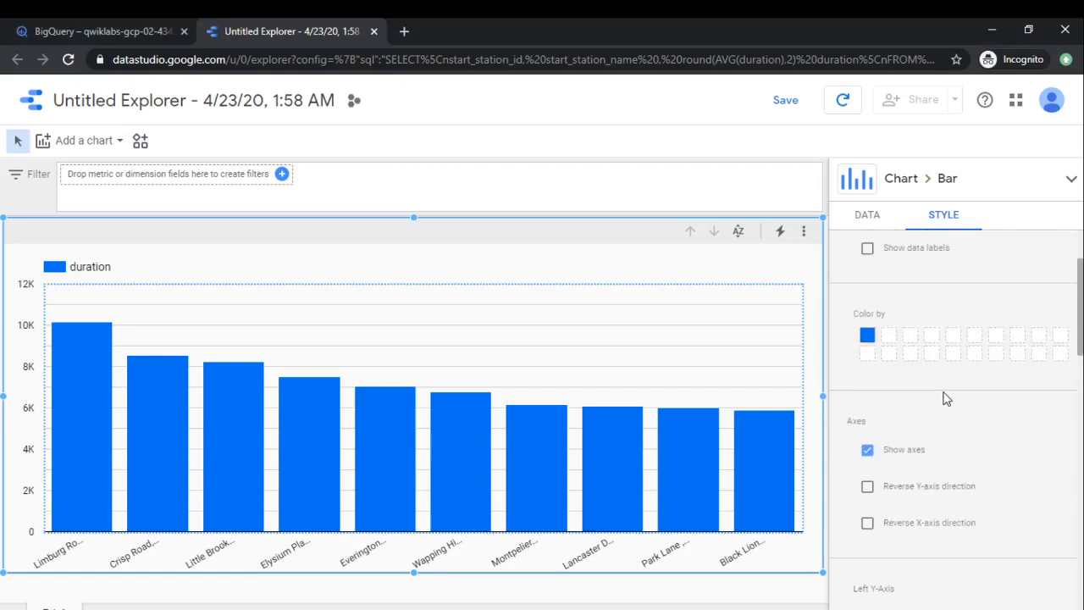
{"action": "left_click", "coordinate": [866, 214]}
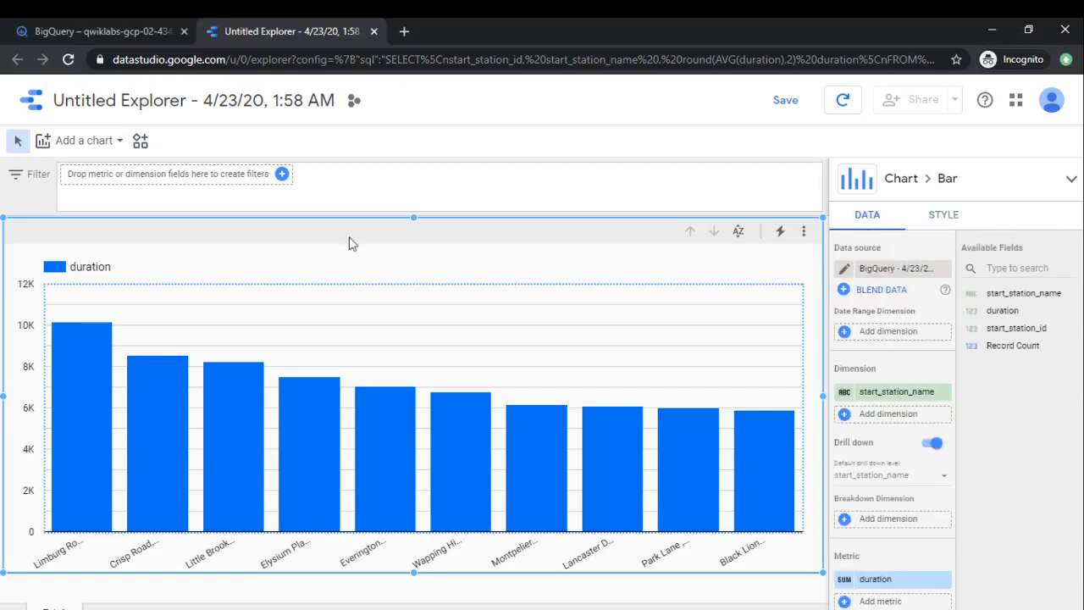
Resize the bar chart on the canvas to about two thirds of its width and 70% of its height
{"action": "left_click_drag", "start_coordinate": [6, 218], "coordinate": [238, 240]}
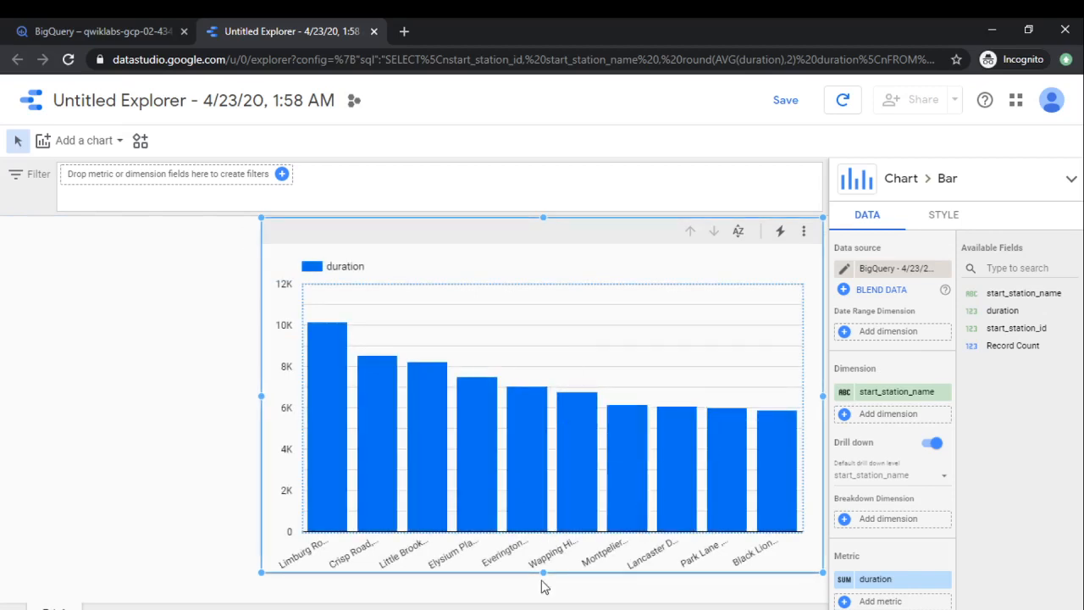
{"action": "left_click_drag", "start_coordinate": [543, 573], "coordinate": [546, 468]}
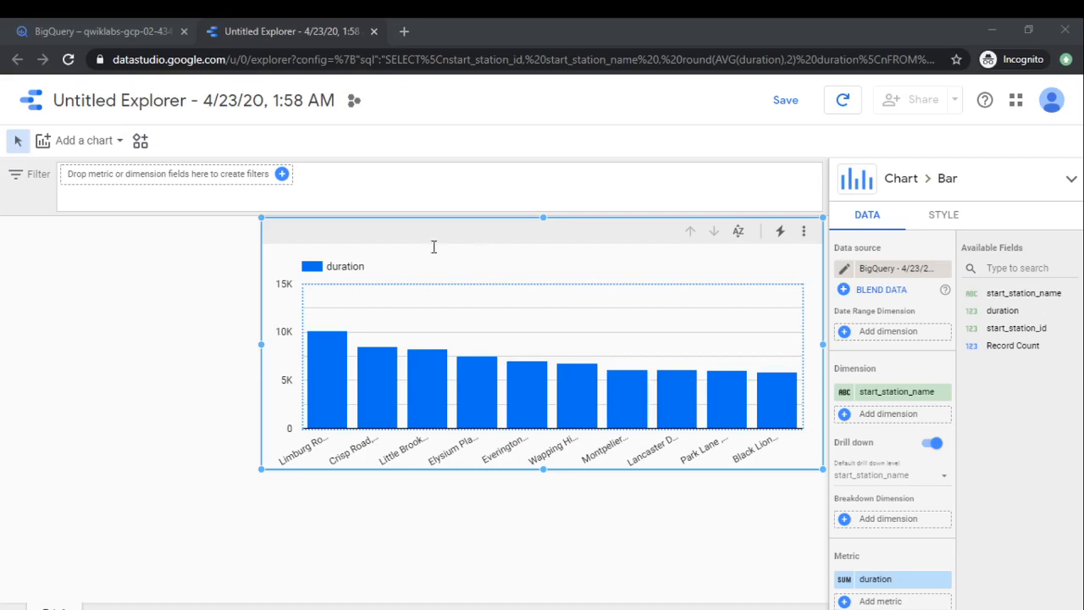
{"action": "key", "text": "alt+Tab"}
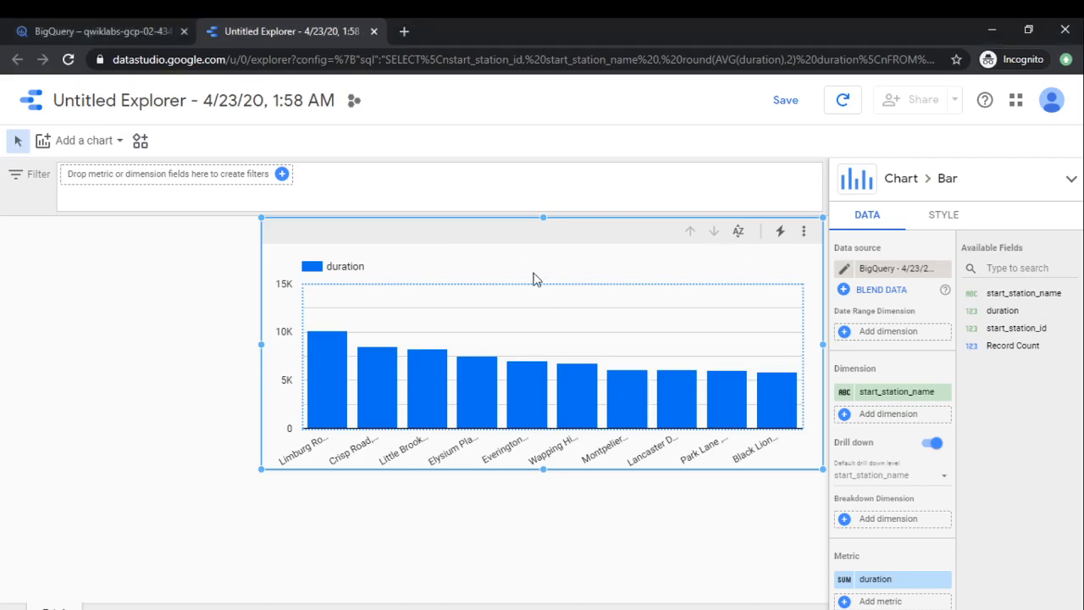
Sort the bar chart by duration in ascending order, inspect it, and close the Data Studio explorer
{"action": "scroll", "coordinate": [843, 474], "scroll_direction": "down", "scroll_amount": 5}
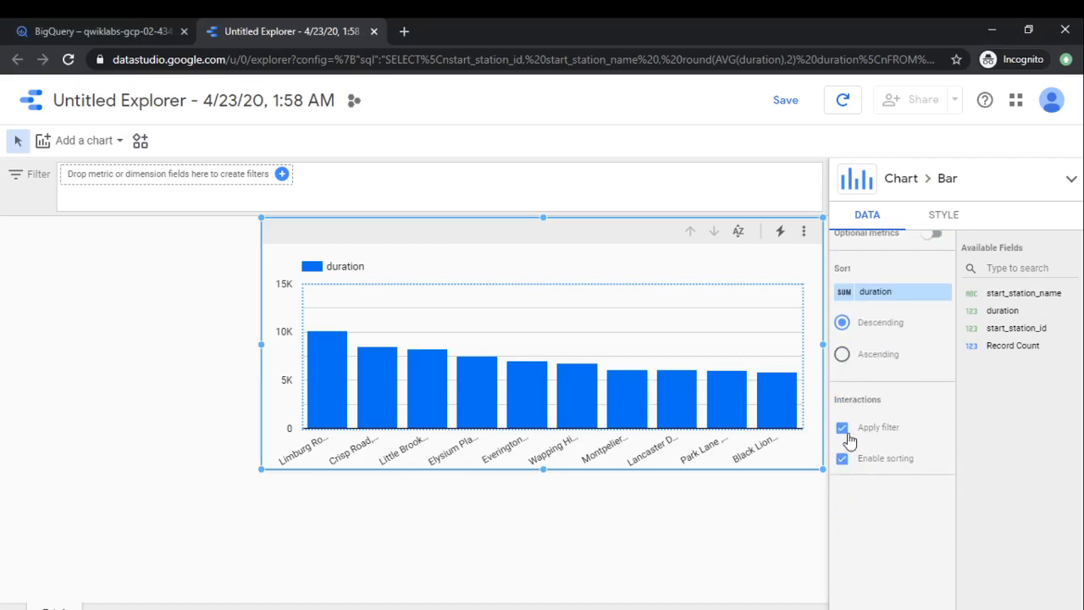
{"action": "left_click", "coordinate": [842, 354]}
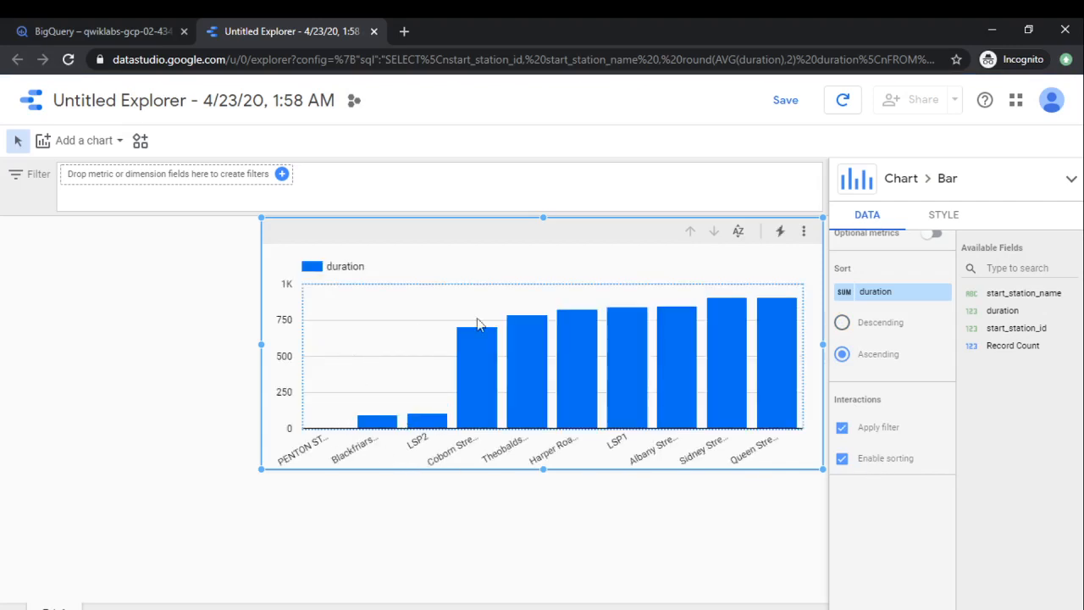
{"action": "mouse_move", "coordinate": [730, 302]}
{"action": "left_click", "coordinate": [374, 32]}
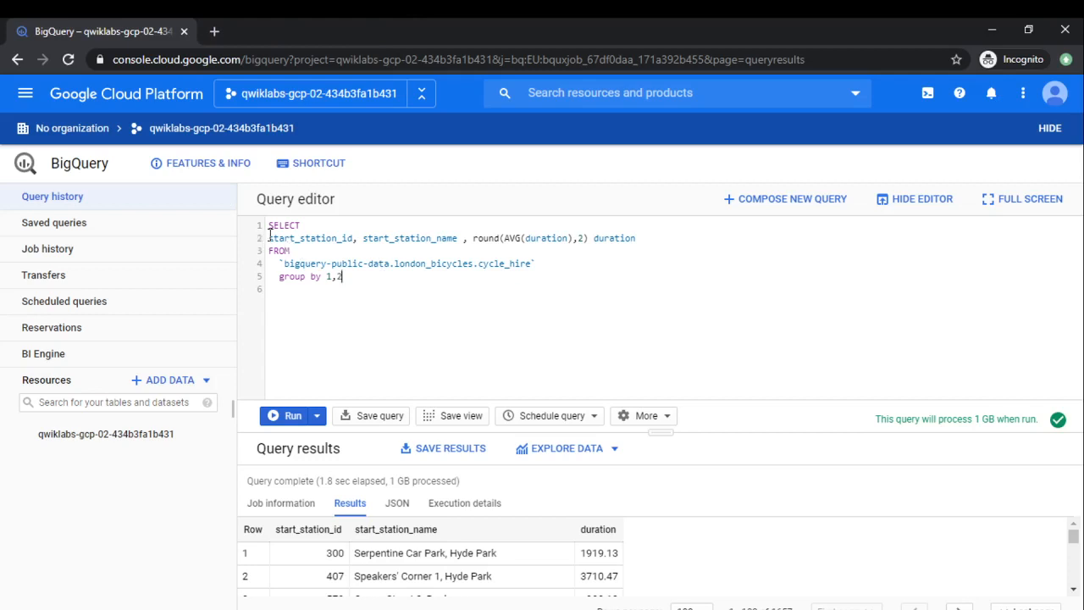
Remove the start_station_id and start_station_name columns from the query's SELECT list
{"action": "left_click_drag", "start_coordinate": [269, 238], "coordinate": [644, 240]}
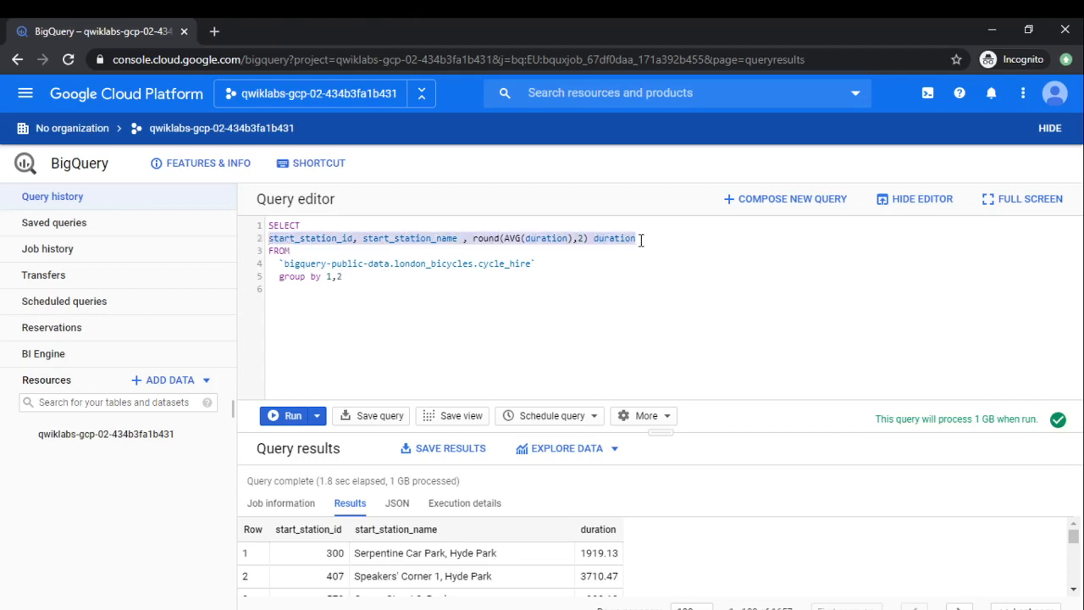
{"action": "left_click", "coordinate": [503, 252]}
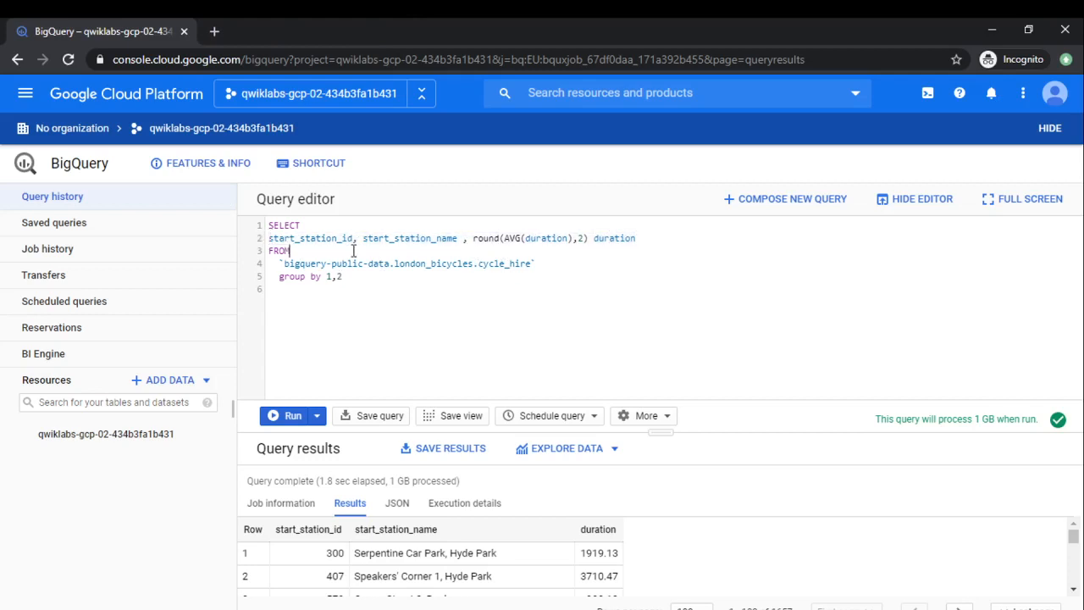
{"action": "left_click_drag", "start_coordinate": [269, 238], "coordinate": [460, 238]}
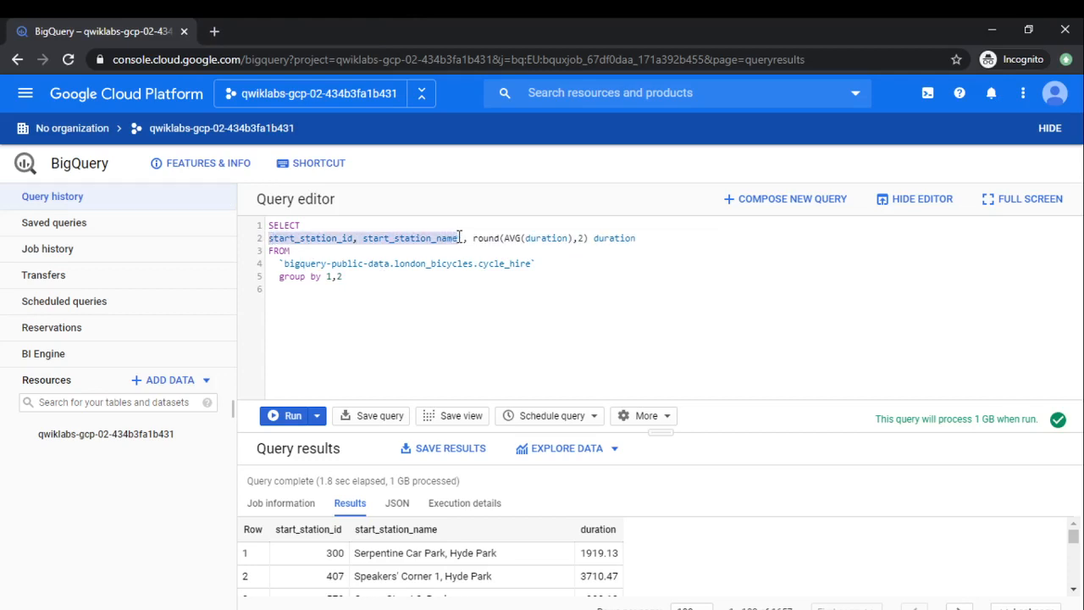
{"action": "key", "text": "BackSpace"}
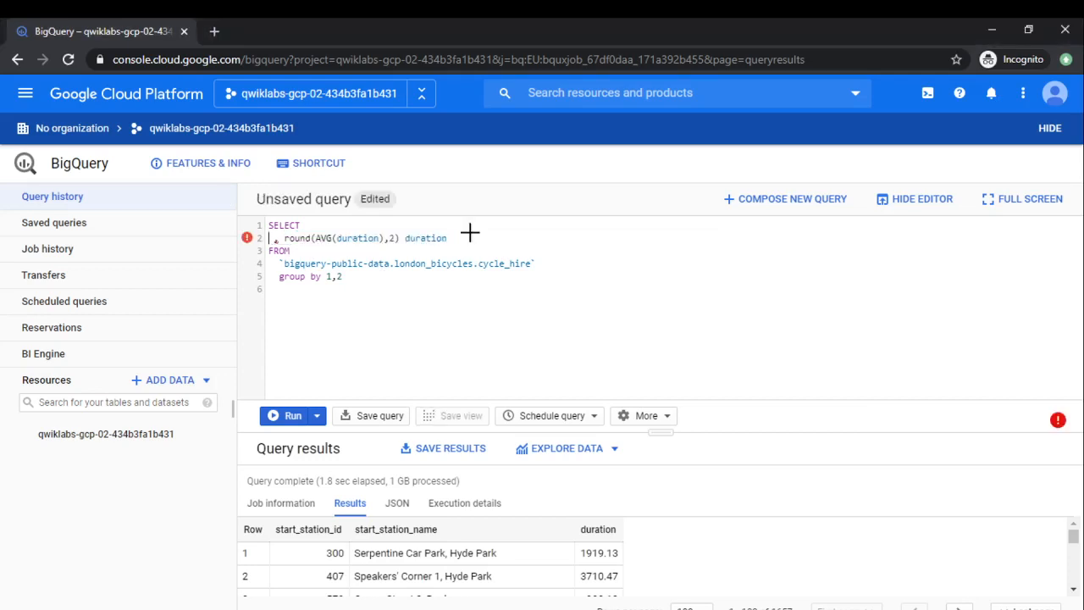
Begin an EXTRACT function with the dayofweek part as the first column of the SELECT list
{"action": "type", "text": "EXTRAX"}
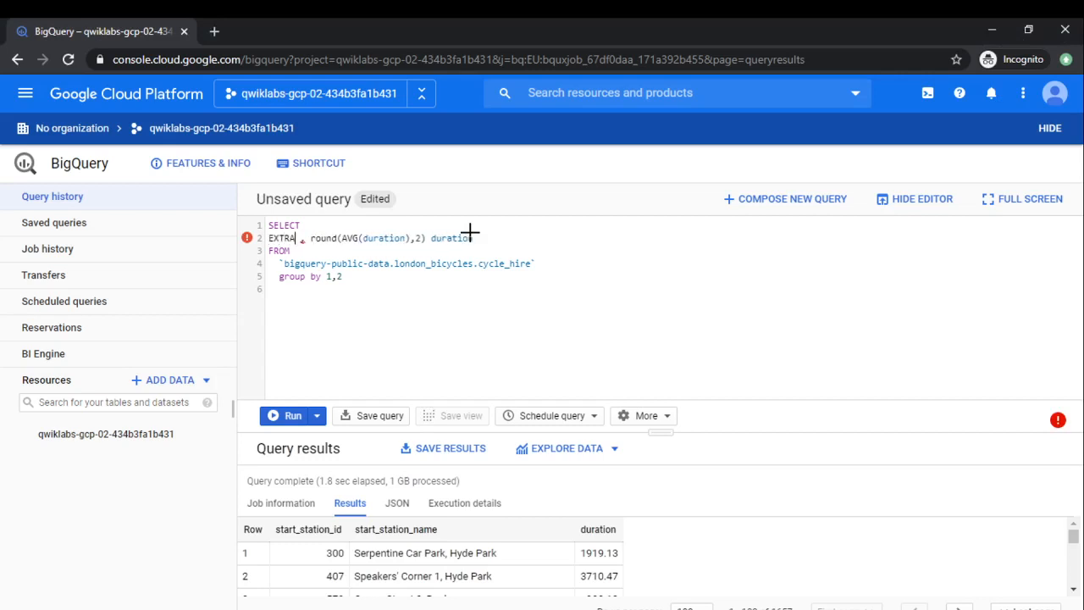
{"action": "type", "text": "T()"}
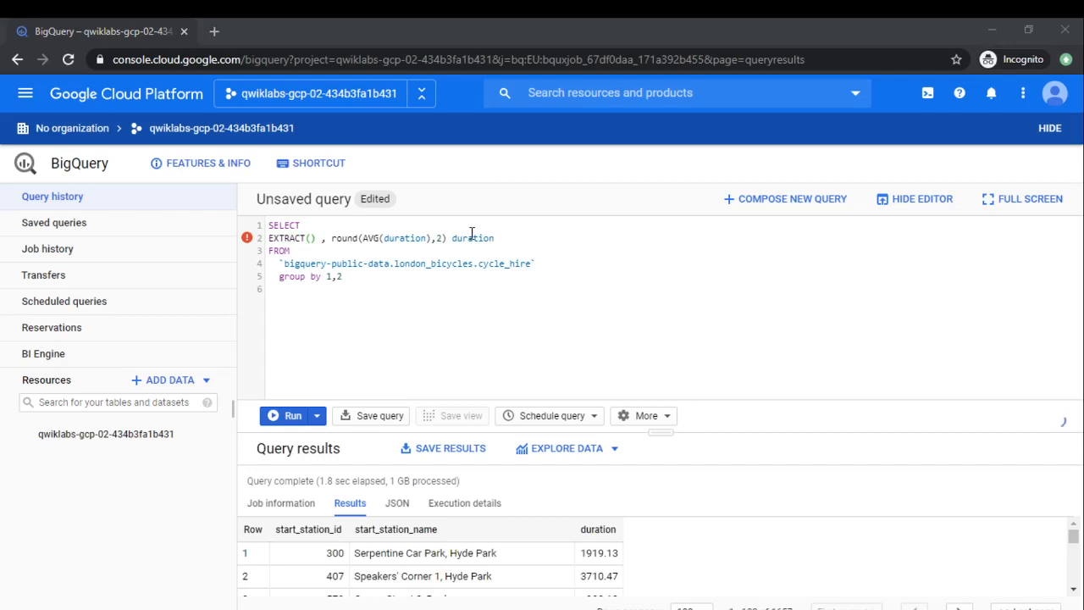
{"action": "type", "text": "days"}
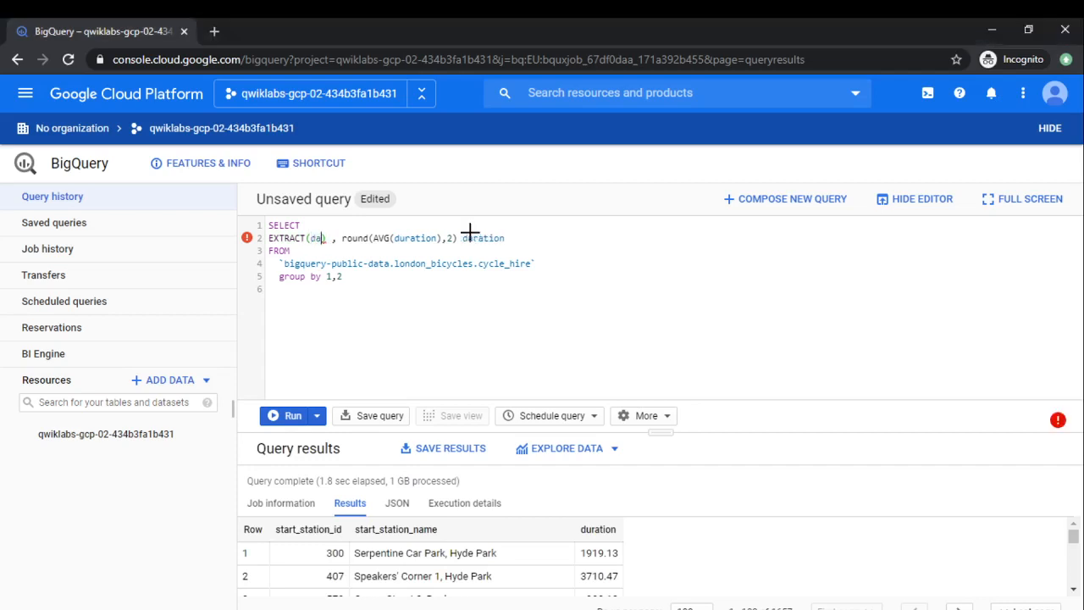
{"action": "key", "text": "BackSpace"}
{"action": "key", "text": "BackSpace"}
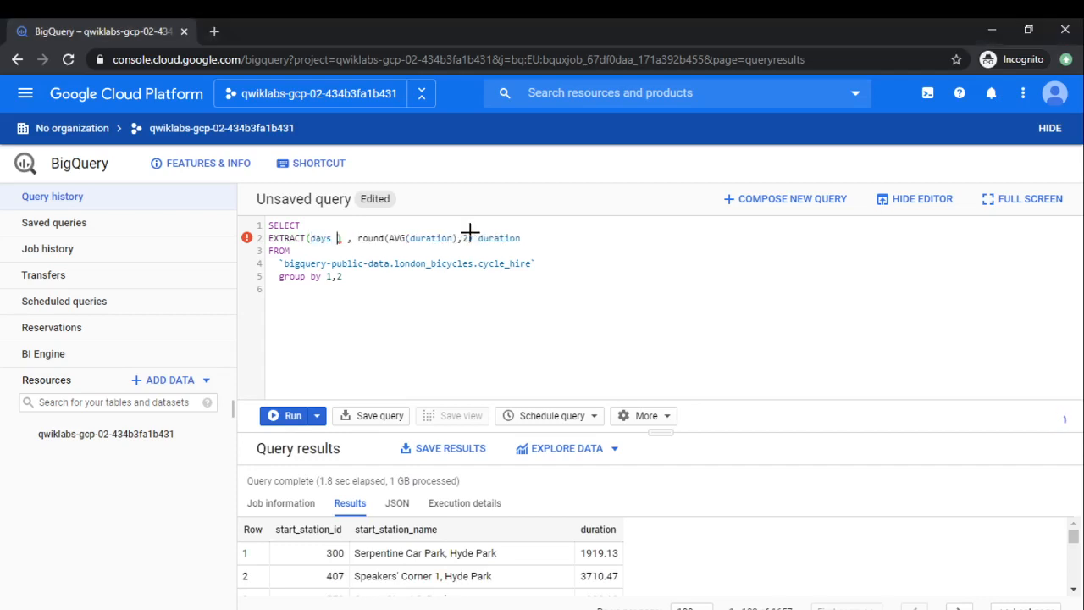
{"action": "key", "text": "BackSpace"}
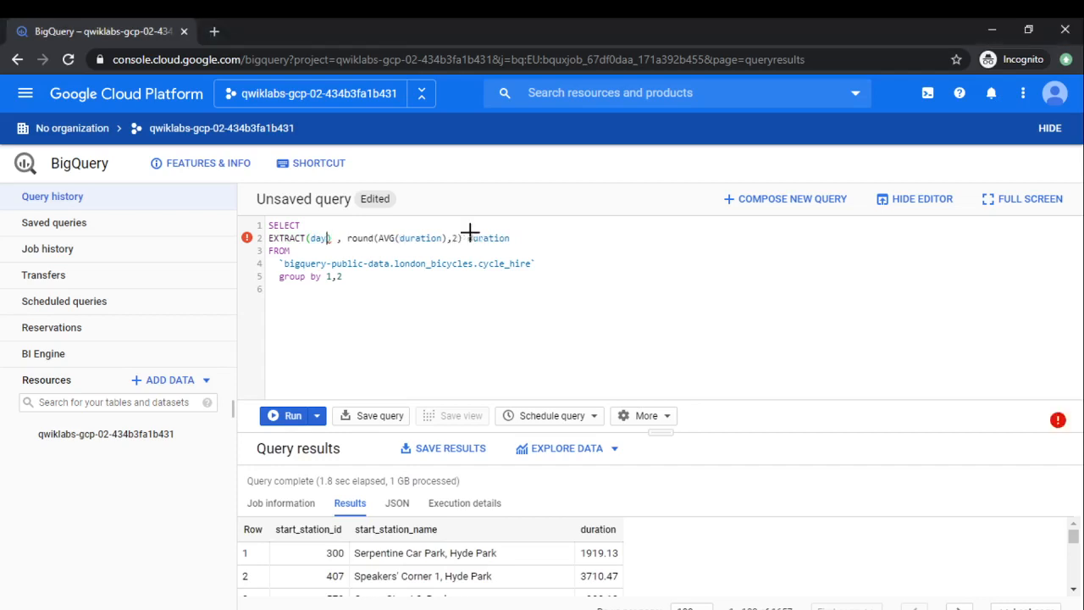
{"action": "key", "text": "BackSpace"}
{"action": "type", "text": "of"}
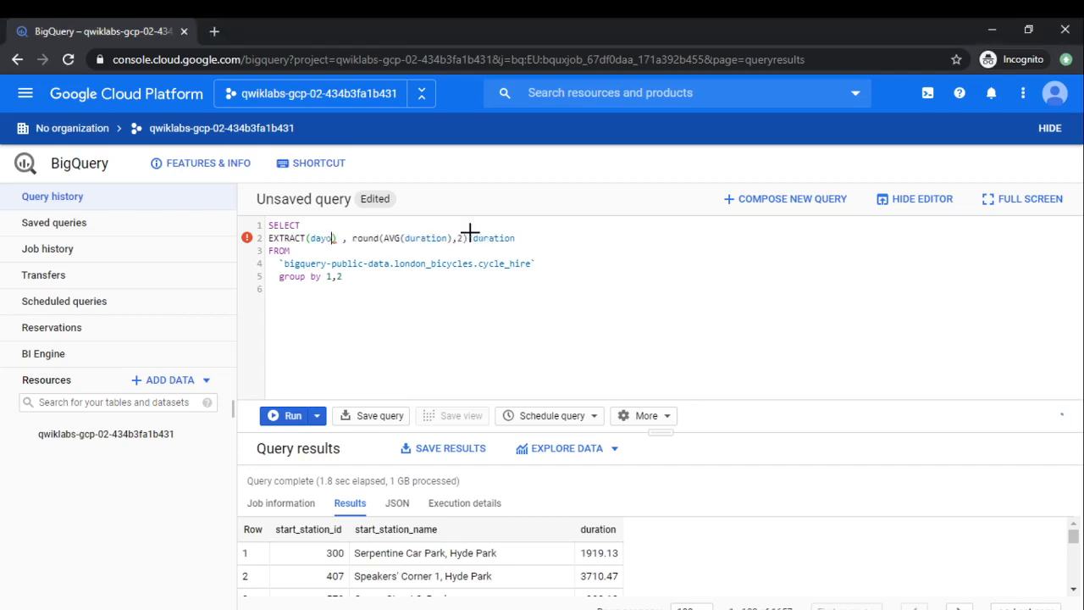
{"action": "key", "text": "alt+Tab"}
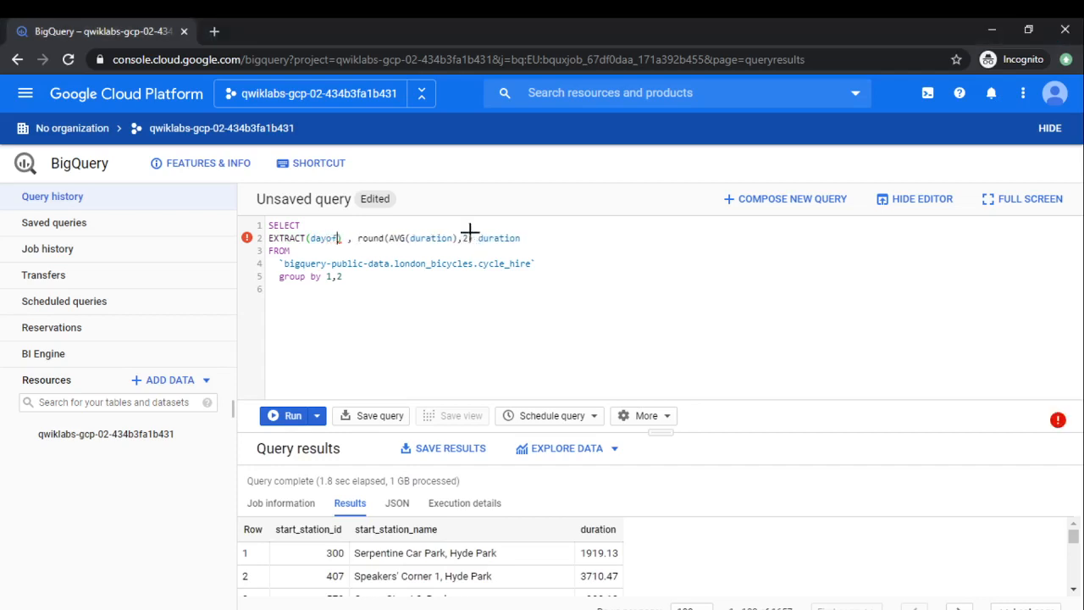
{"action": "type", "text": "week "}
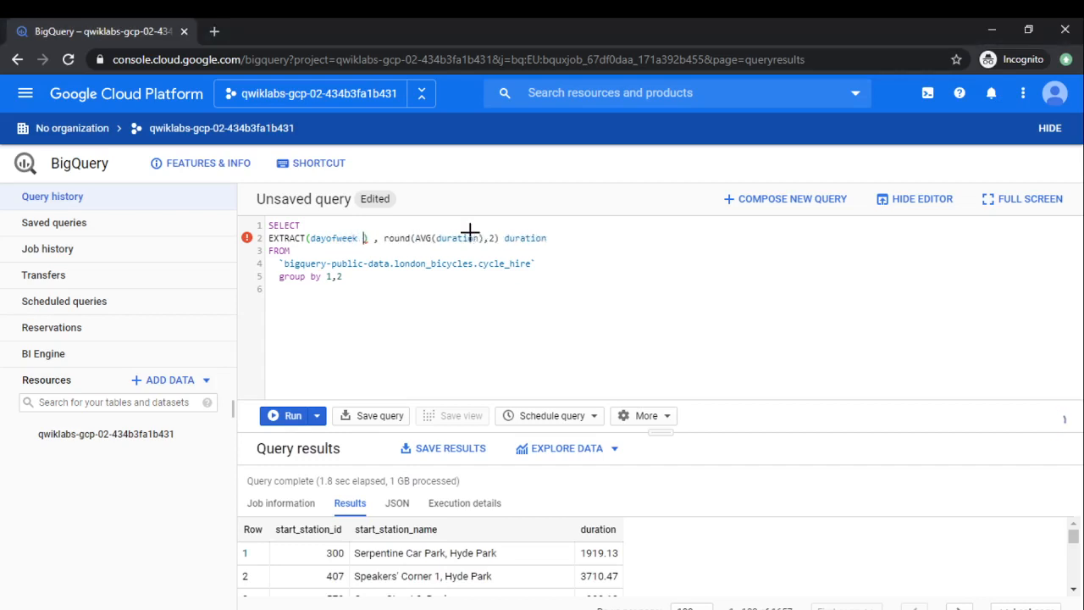
Complete the first column as EXTRACT(dayofweek from start_date) with the alias dayofweek, and reduce the grouping to group by 1
{"action": "type", "text": "from"}
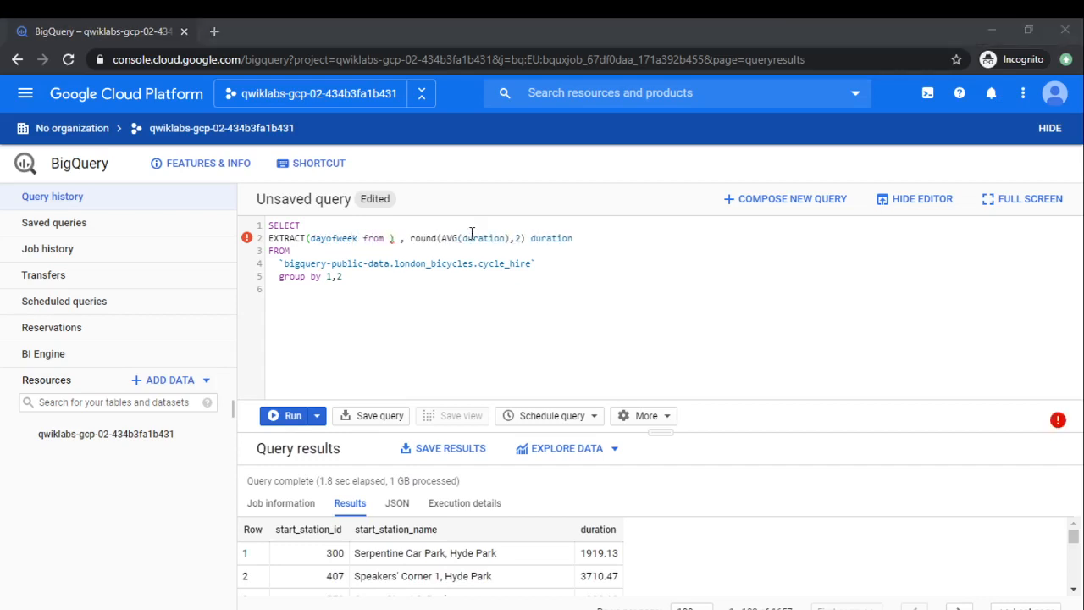
{"action": "key", "text": "alt+Tab"}
{"action": "type", "text": "star"}
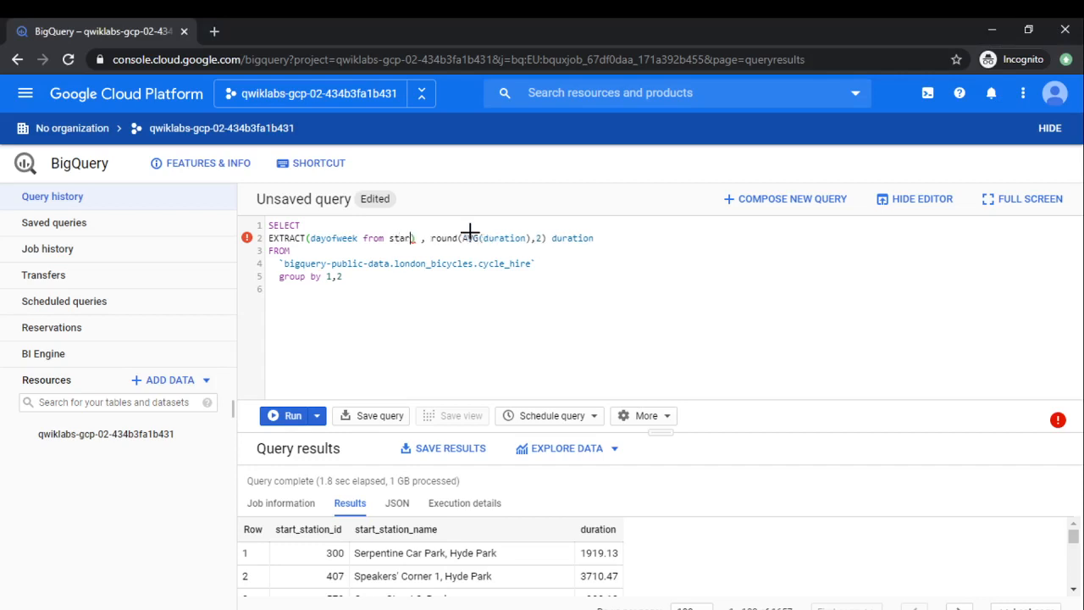
{"action": "type", "text": "t_date)"}
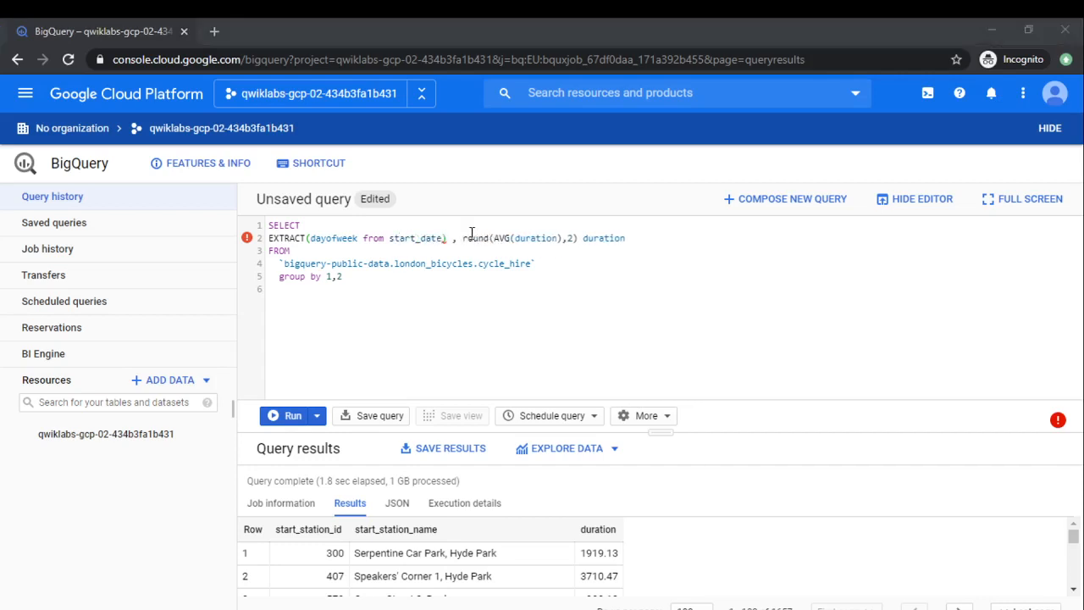
{"action": "key", "text": "alt+Tab"}
{"action": "type", "text": "day"}
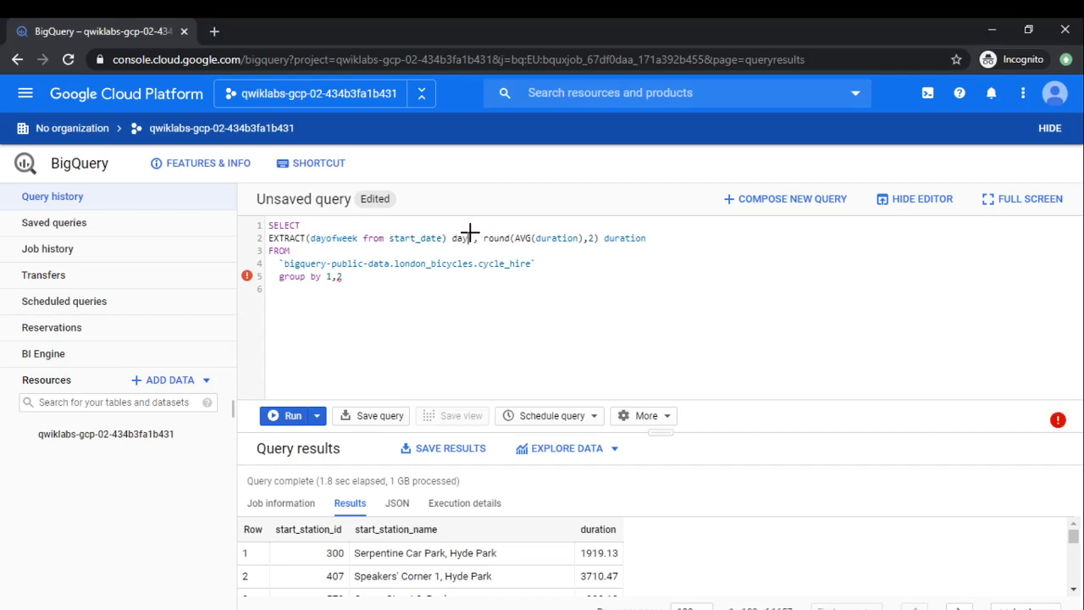
{"action": "type", "text": "ofweek"}
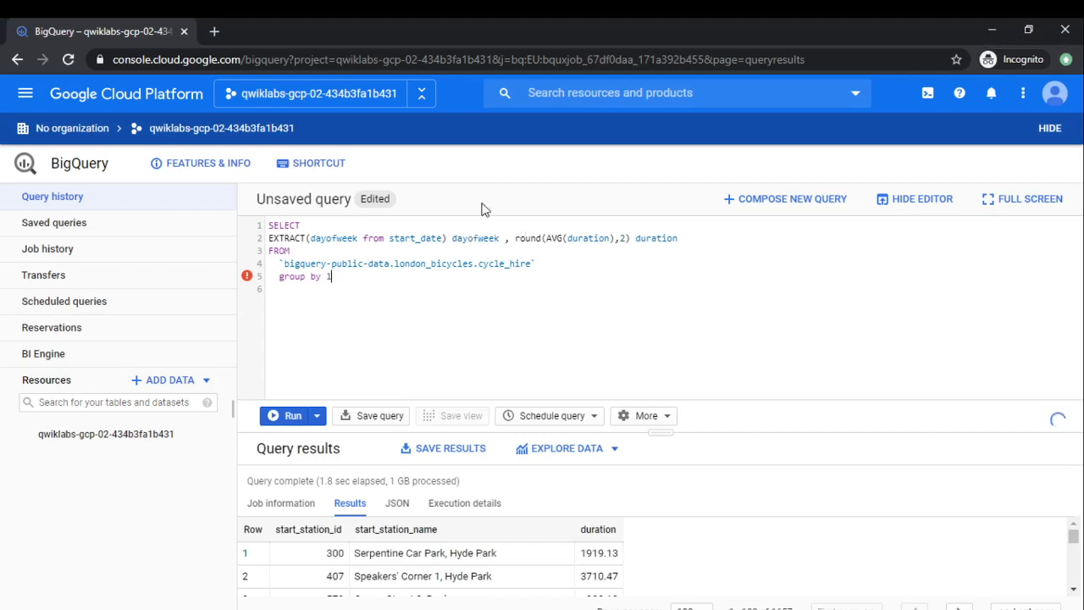
Run the day-of-week query with an enlarged results area, and explore its results with Data Studio
{"action": "left_click", "coordinate": [293, 417]}
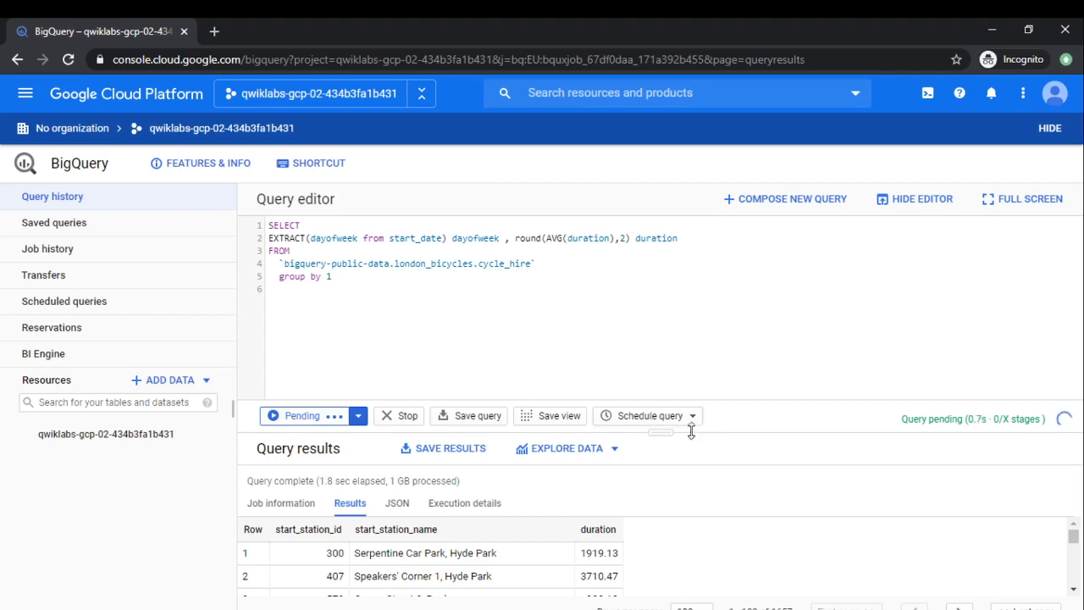
{"action": "left_click_drag", "start_coordinate": [661, 436], "coordinate": [673, 354]}
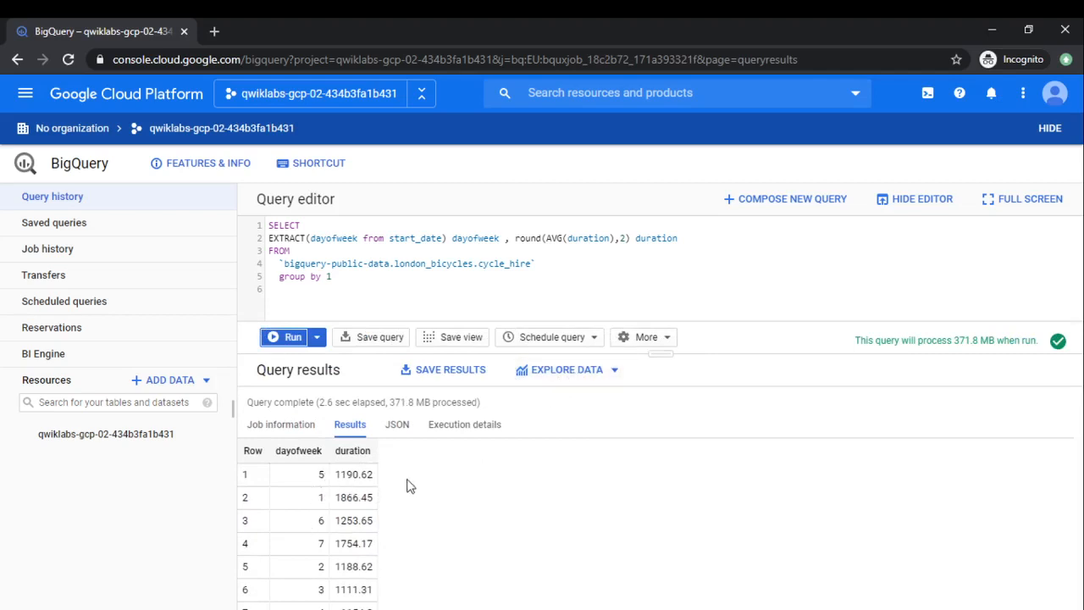
{"action": "left_click", "coordinate": [555, 378]}
{"action": "left_click", "coordinate": [578, 415]}
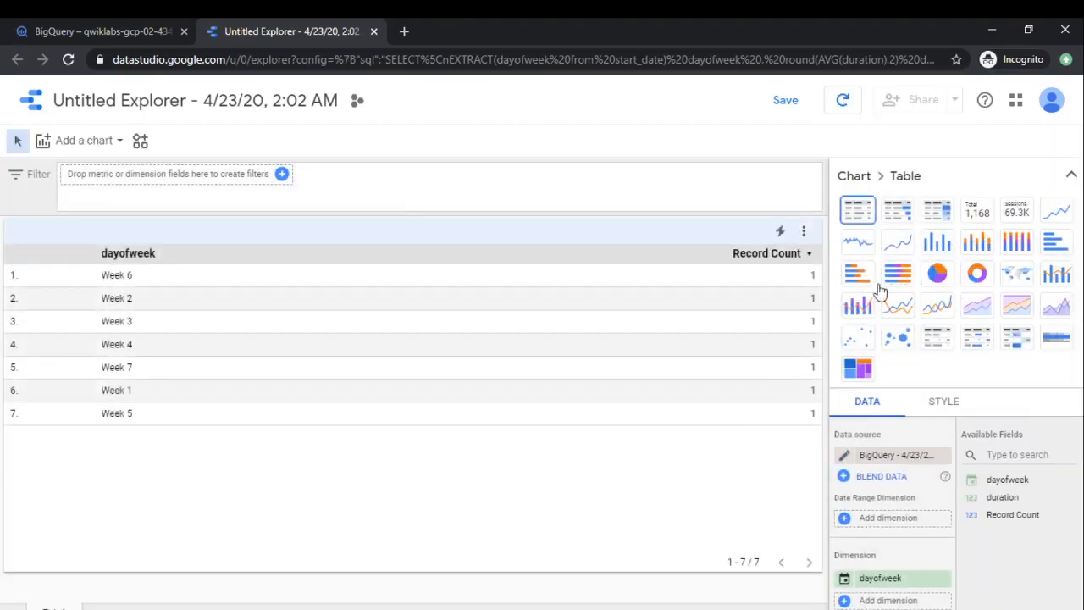
Change the table to a bar chart and replace its Record Count metric with duration
{"action": "left_click", "coordinate": [1056, 244]}
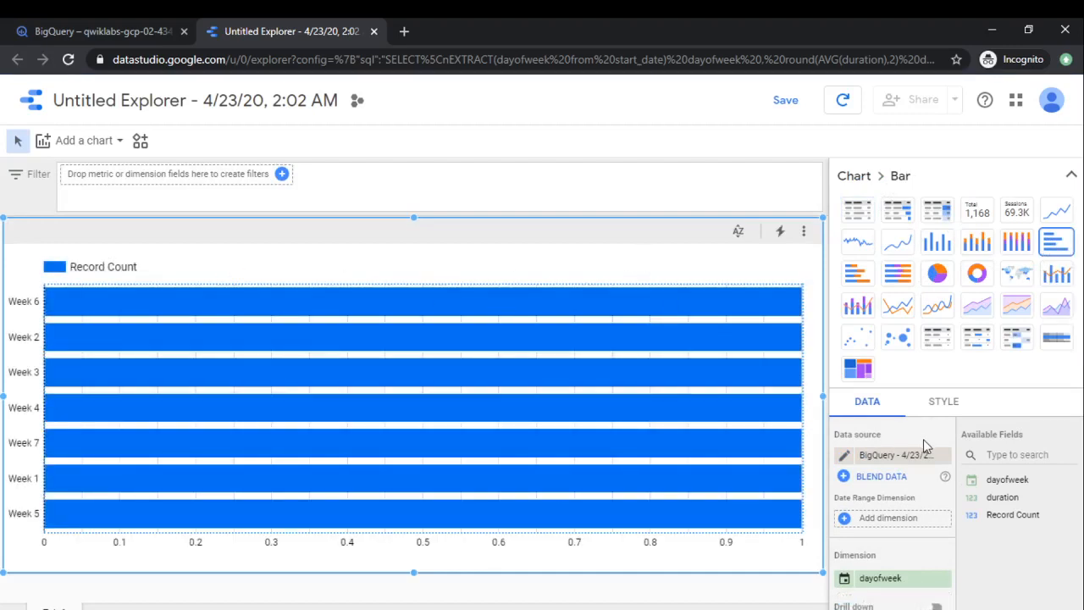
{"action": "scroll", "coordinate": [925, 446], "scroll_direction": "down", "scroll_amount": 3}
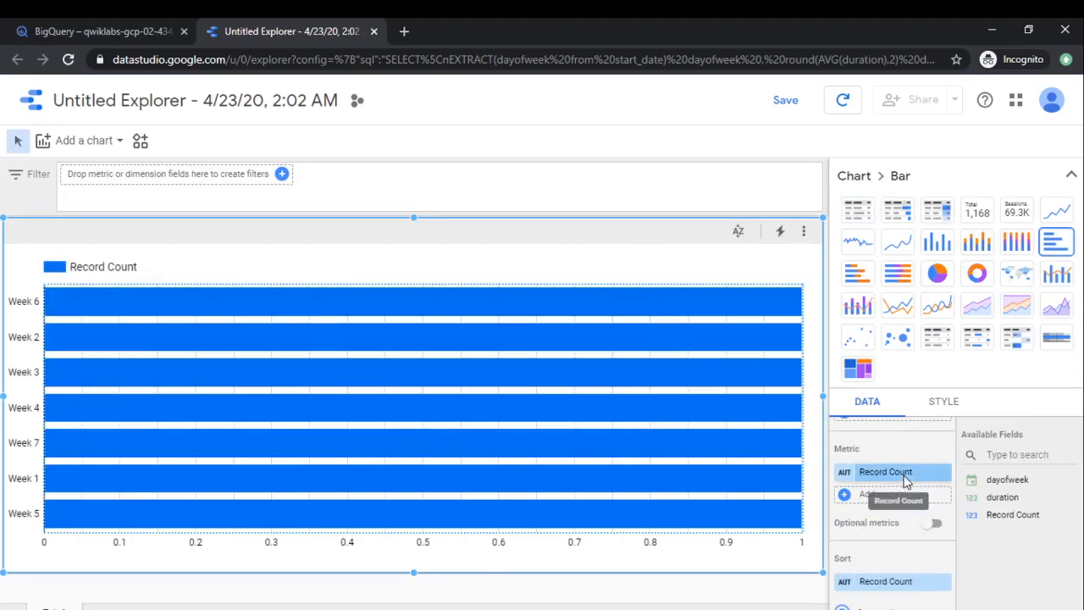
{"action": "left_click", "coordinate": [903, 480]}
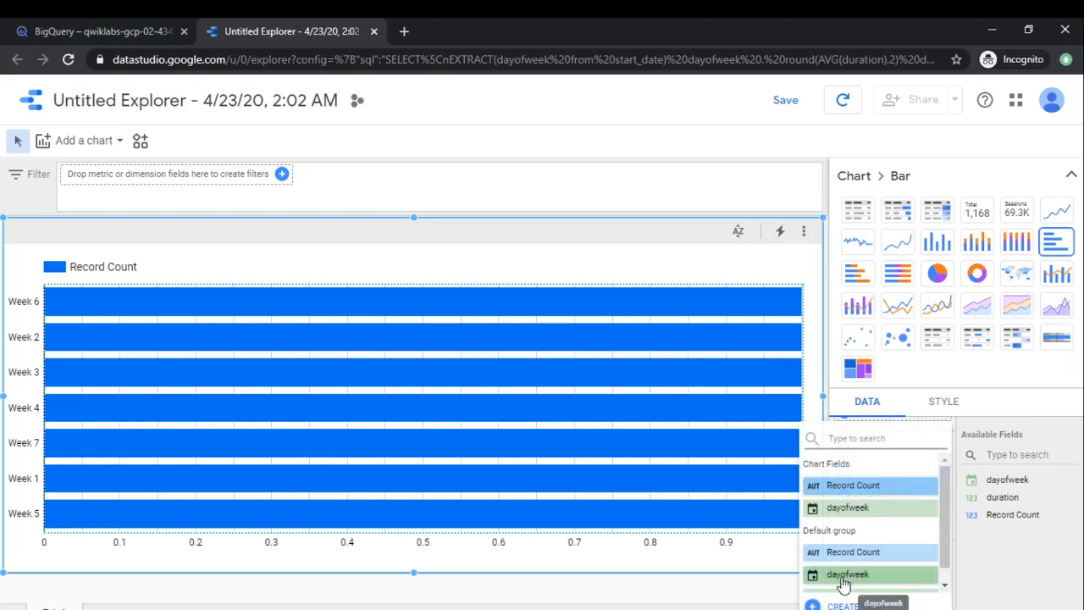
{"action": "scroll", "coordinate": [857, 581], "scroll_direction": "down", "scroll_amount": 2}
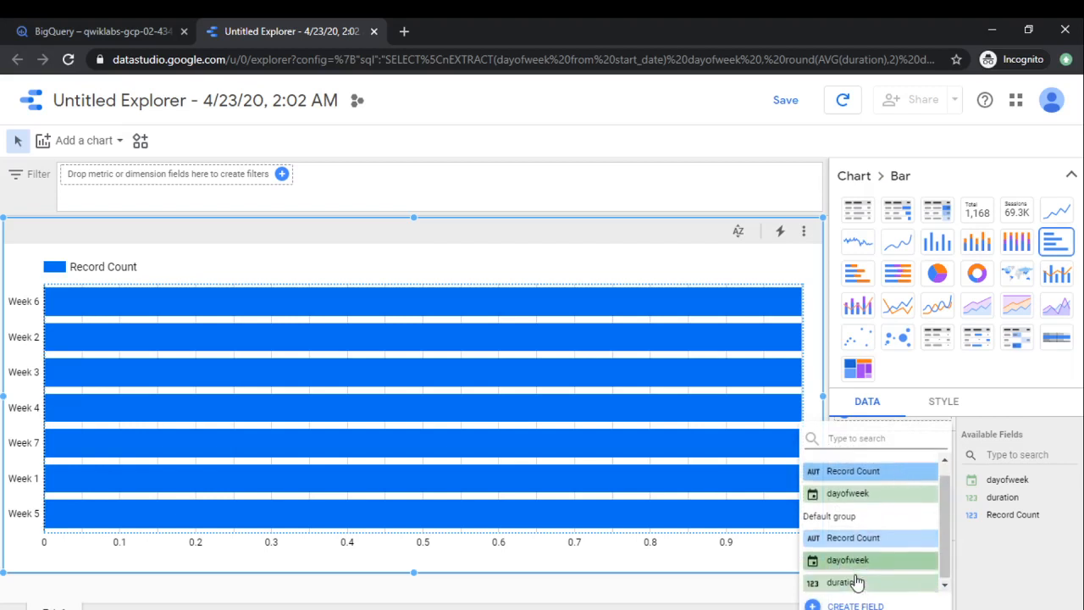
{"action": "left_click", "coordinate": [855, 581]}
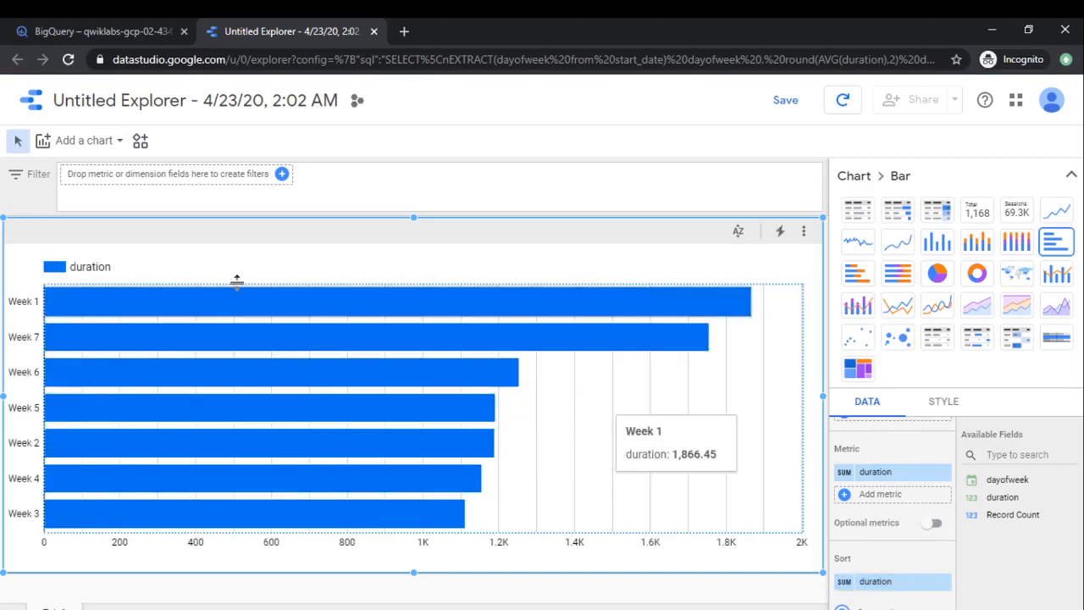
Compare the day-of-week bar chart with the BigQuery results, inspect its bars, and close the Data Studio explorer
{"action": "left_click", "coordinate": [138, 32]}
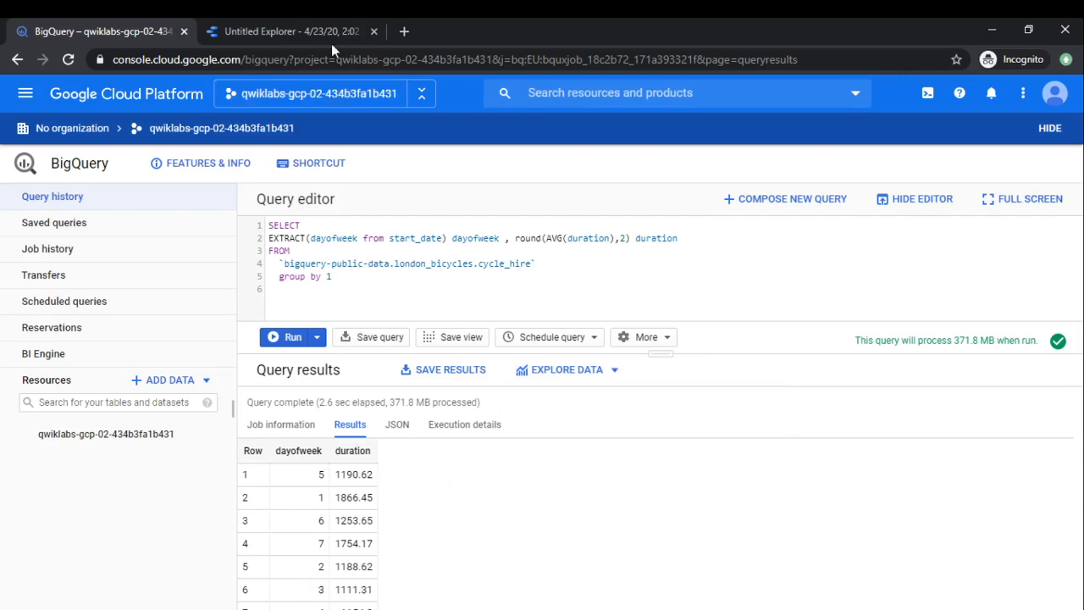
{"action": "left_click", "coordinate": [284, 31]}
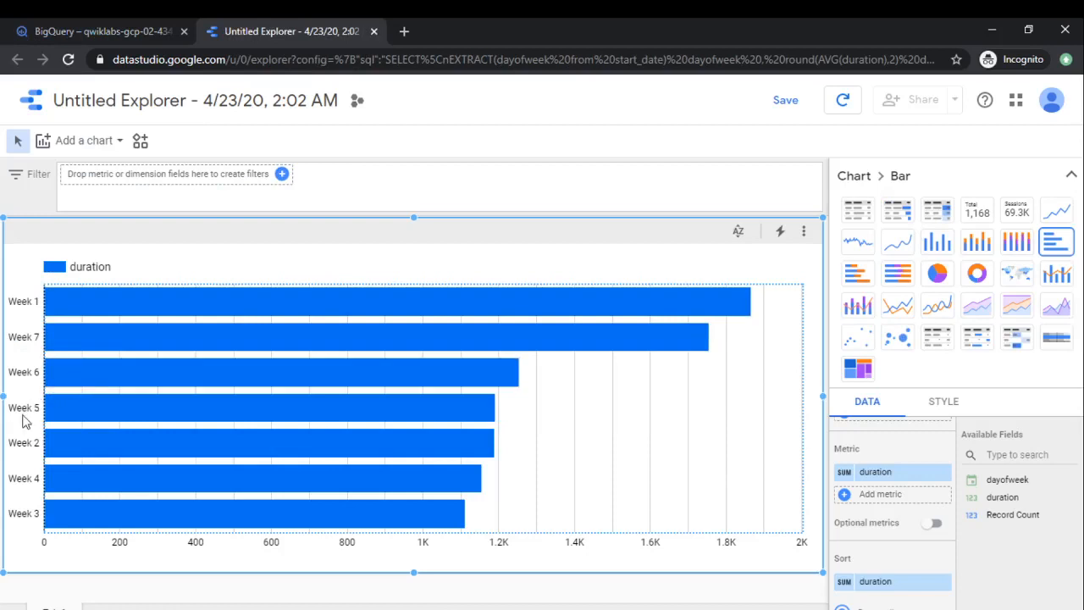
{"action": "mouse_move", "coordinate": [65, 314]}
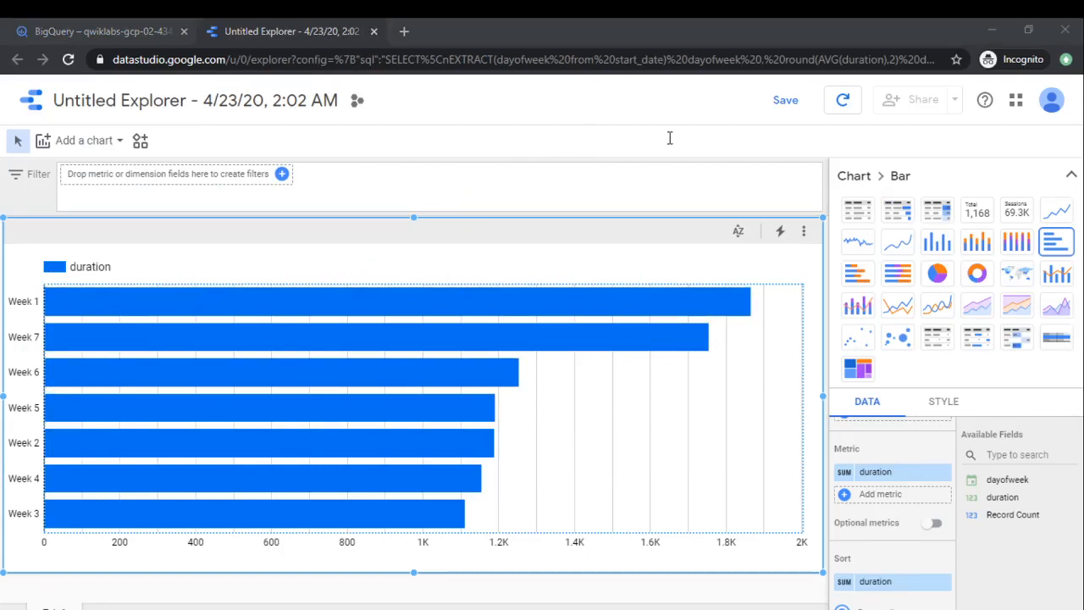
{"action": "left_click", "coordinate": [367, 128]}
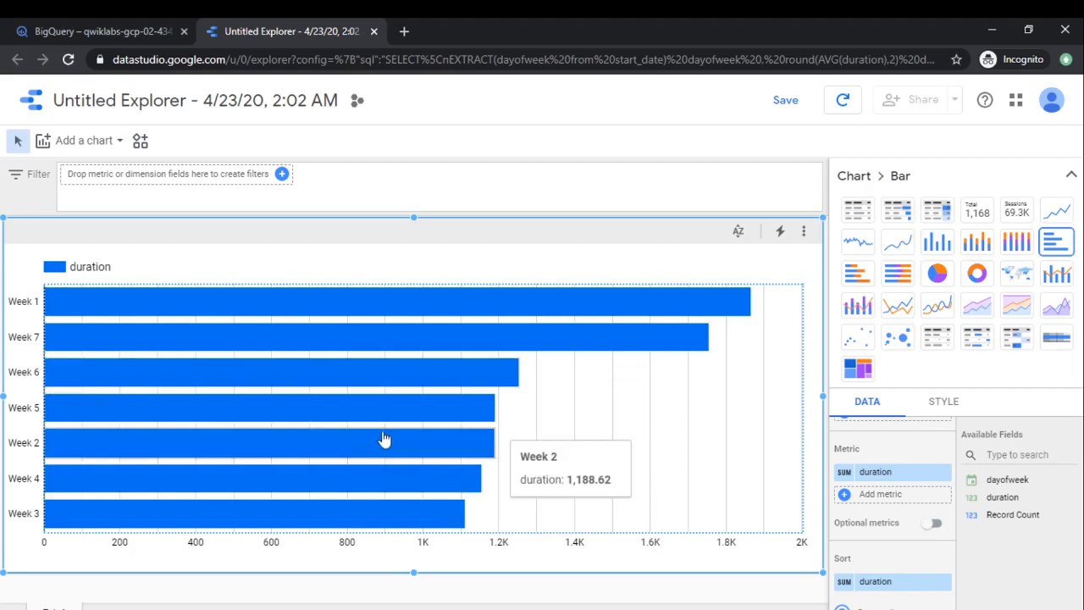
{"action": "left_click", "coordinate": [373, 31]}
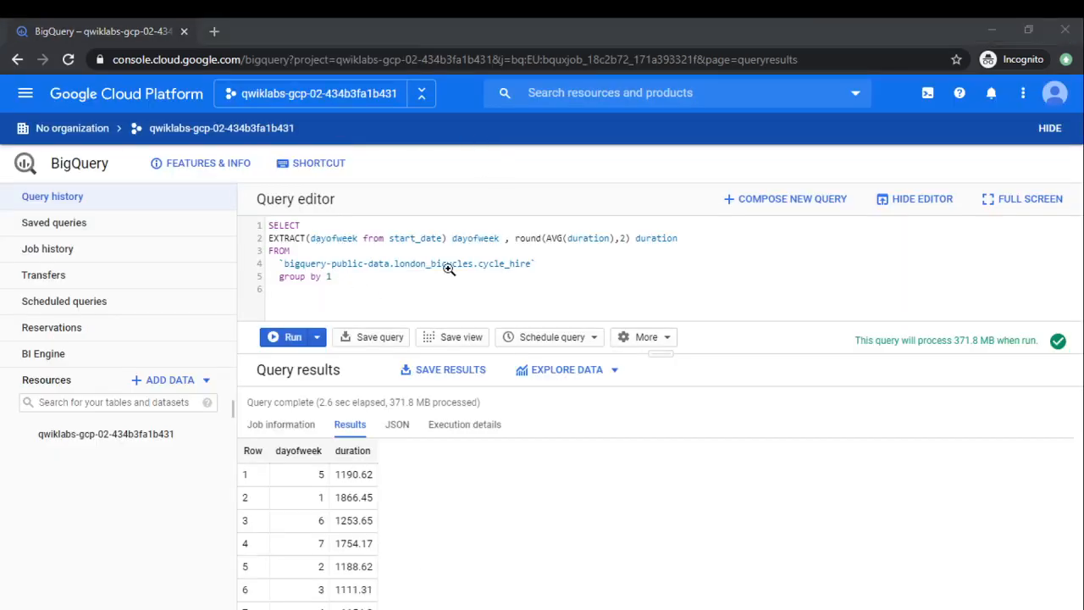
Change the EXTRACT part to hour, run the query, and look through the results
{"action": "key", "text": "alt+Tab"}
{"action": "left_click_drag", "start_coordinate": [310, 240], "coordinate": [359, 239]}
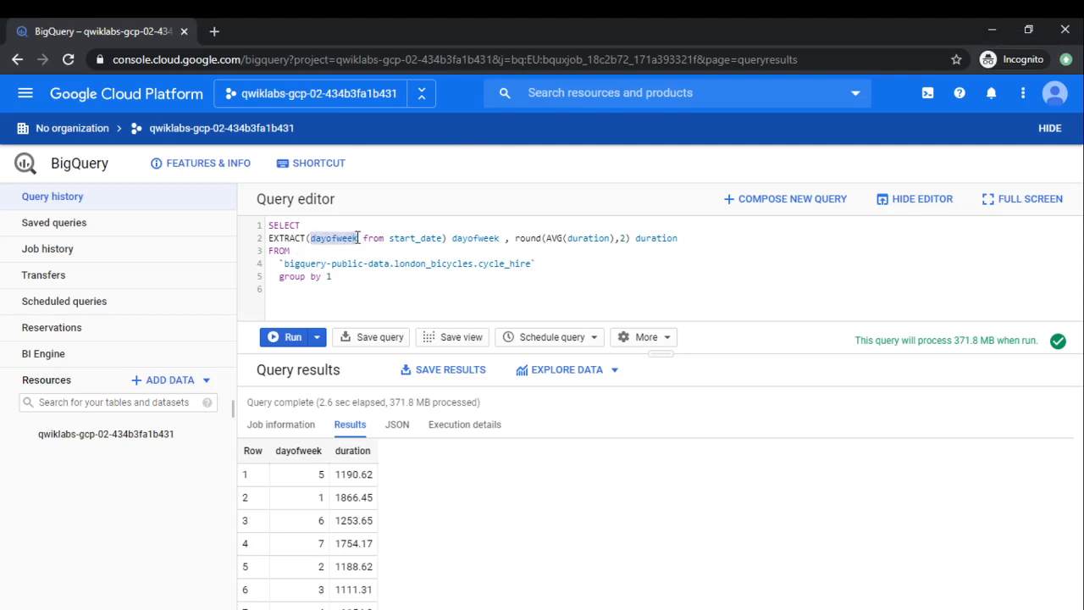
{"action": "type", "text": "hourofda"}
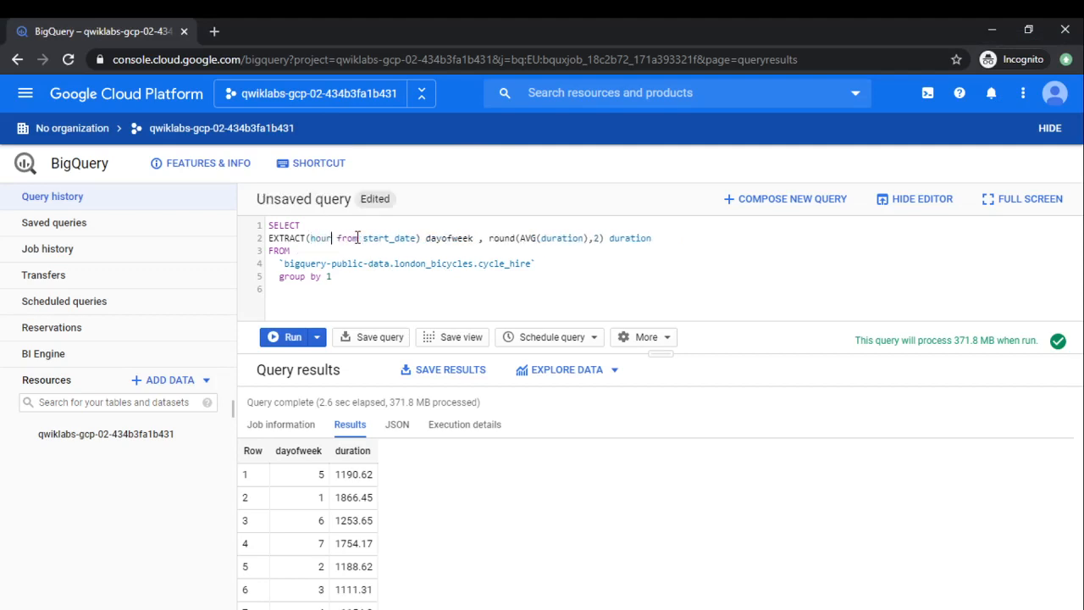
{"action": "type", "text": "y"}
{"action": "left_click", "coordinate": [291, 339]}
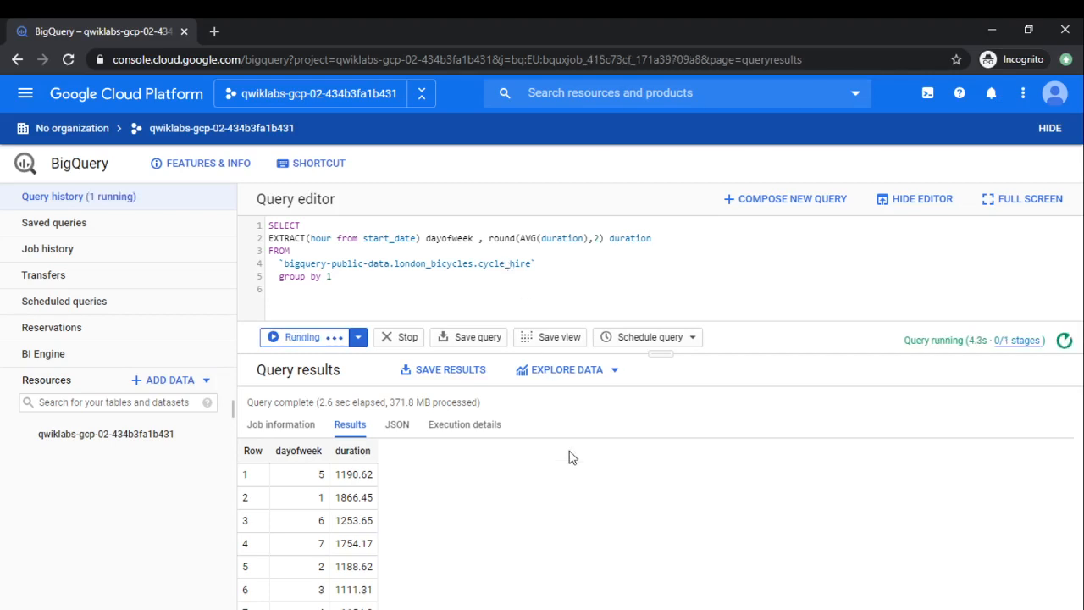
{"action": "scroll", "coordinate": [569, 458], "scroll_direction": "down", "scroll_amount": 5}
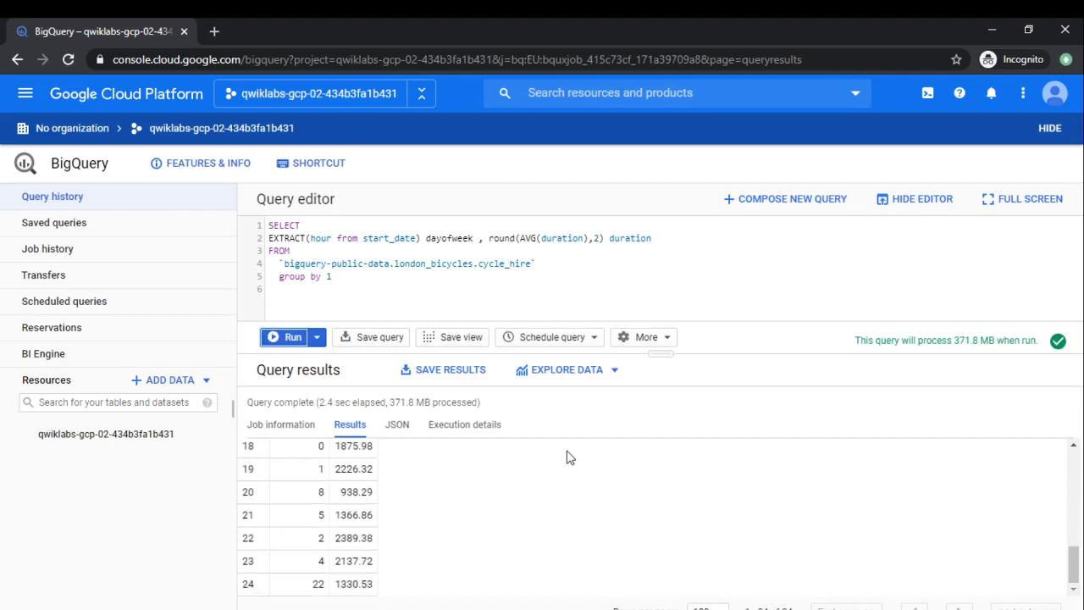
{"action": "scroll", "coordinate": [569, 457], "scroll_direction": "up", "scroll_amount": 2}
{"action": "scroll", "coordinate": [568, 457], "scroll_direction": "up", "scroll_amount": 4}
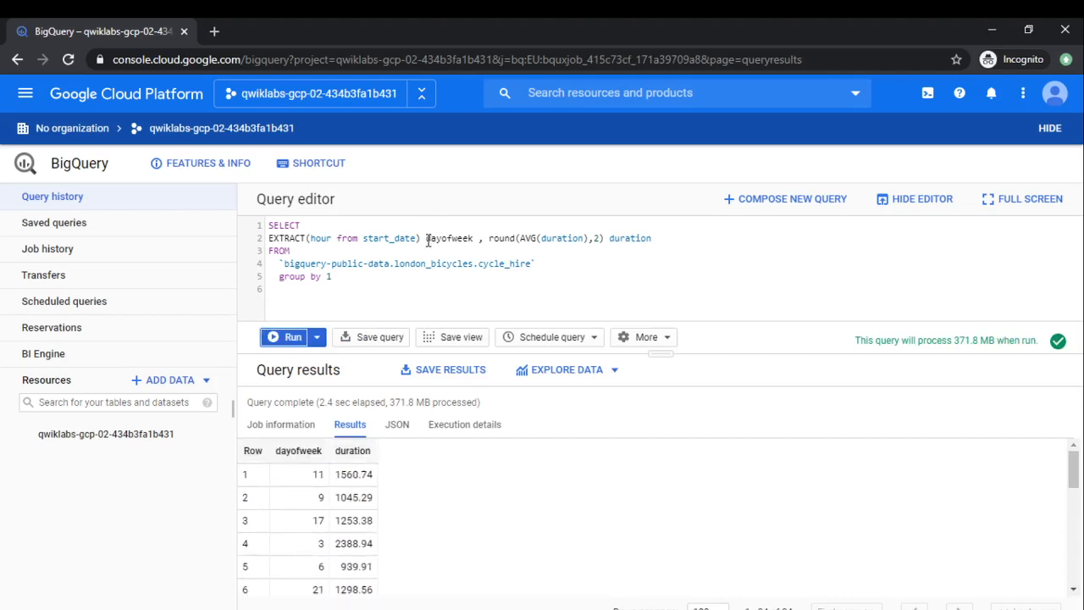
Rename the dayofweek alias to hourofday, run the query, and dismiss the navigation menu tip
{"action": "left_click_drag", "start_coordinate": [427, 239], "coordinate": [474, 240]}
{"action": "type", "text": "hourof"}
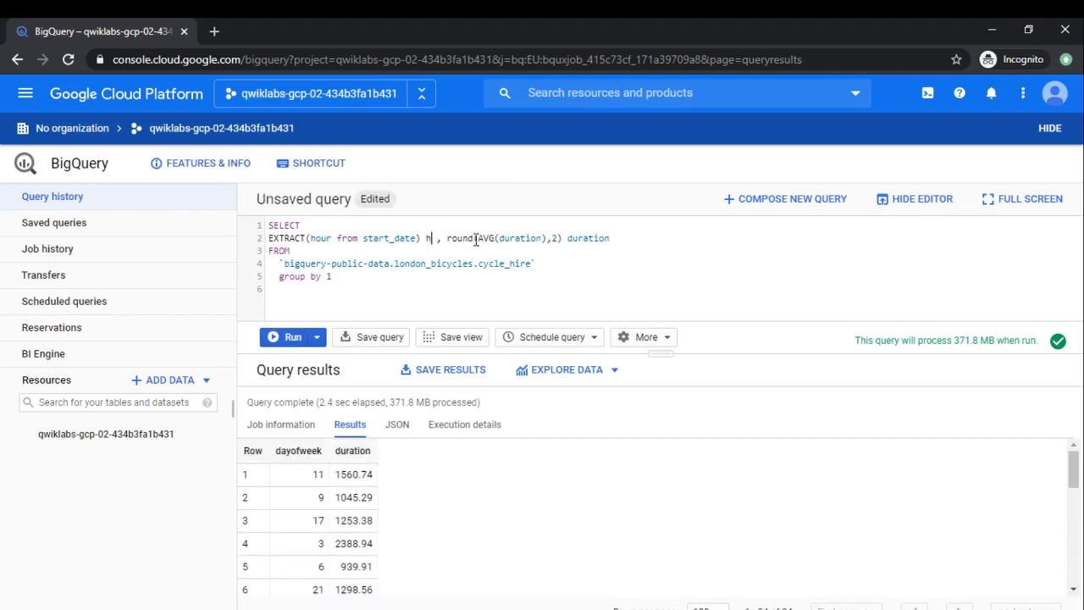
{"action": "type", "text": "day"}
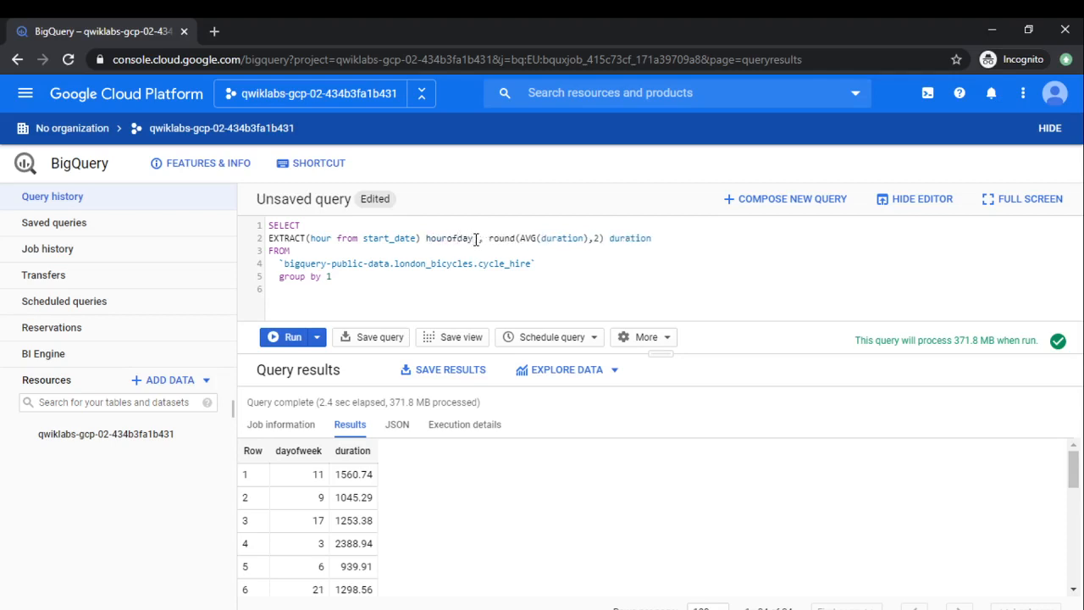
{"action": "left_click", "coordinate": [288, 338]}
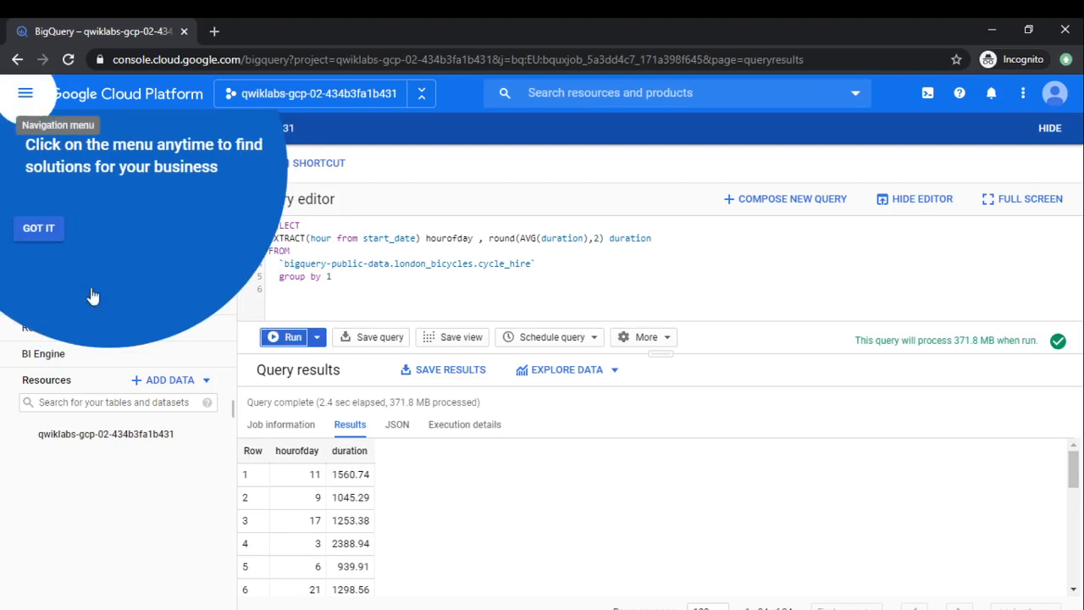
{"action": "left_click", "coordinate": [48, 230]}
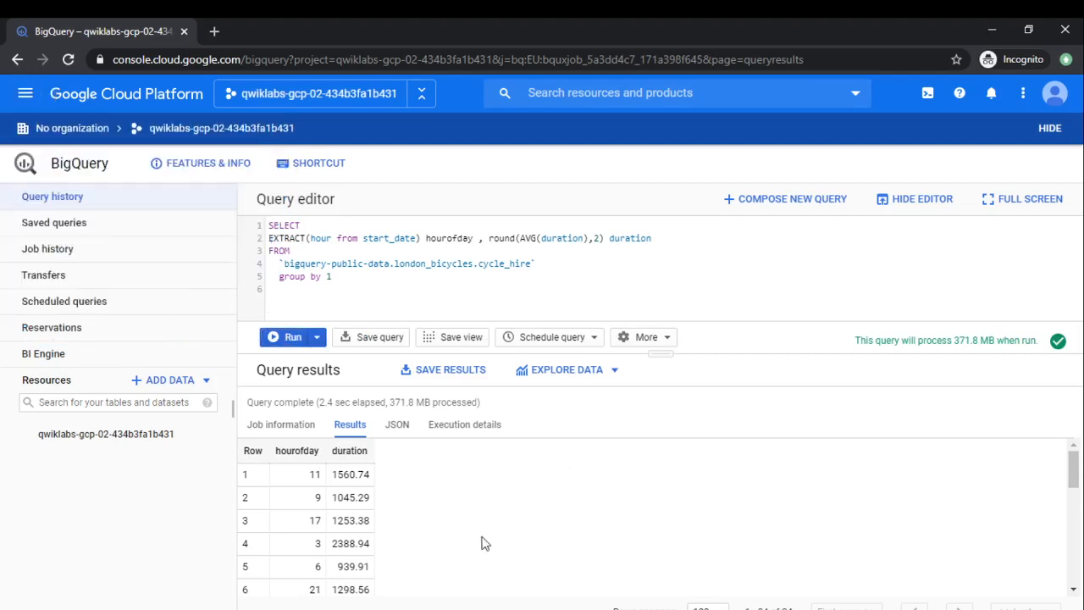
Explore the hourly query results with Data Studio and change the table to a bar chart
{"action": "left_click", "coordinate": [562, 370]}
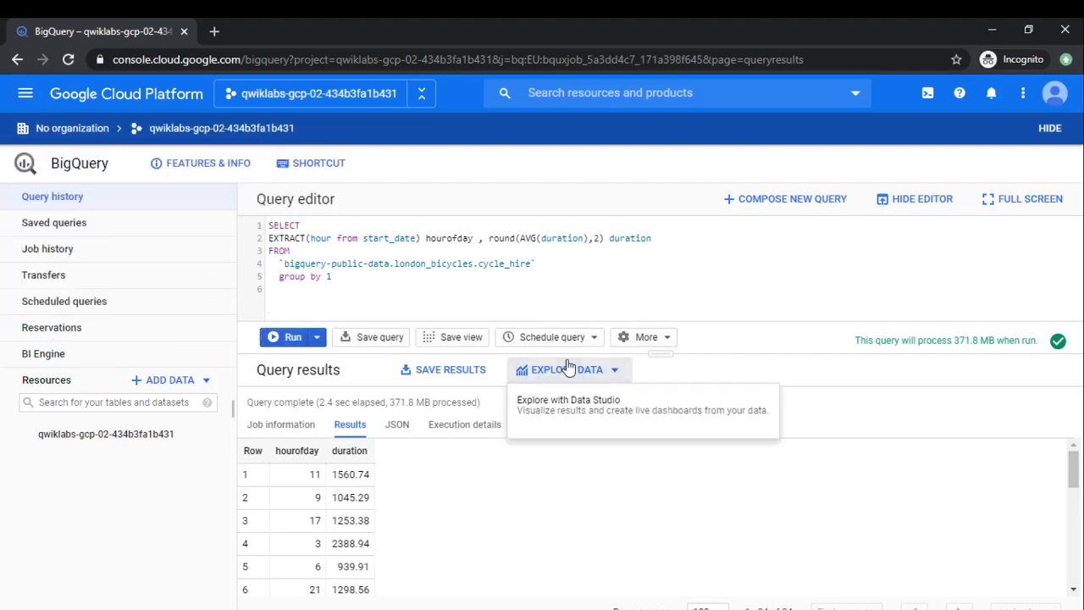
{"action": "left_click", "coordinate": [598, 405]}
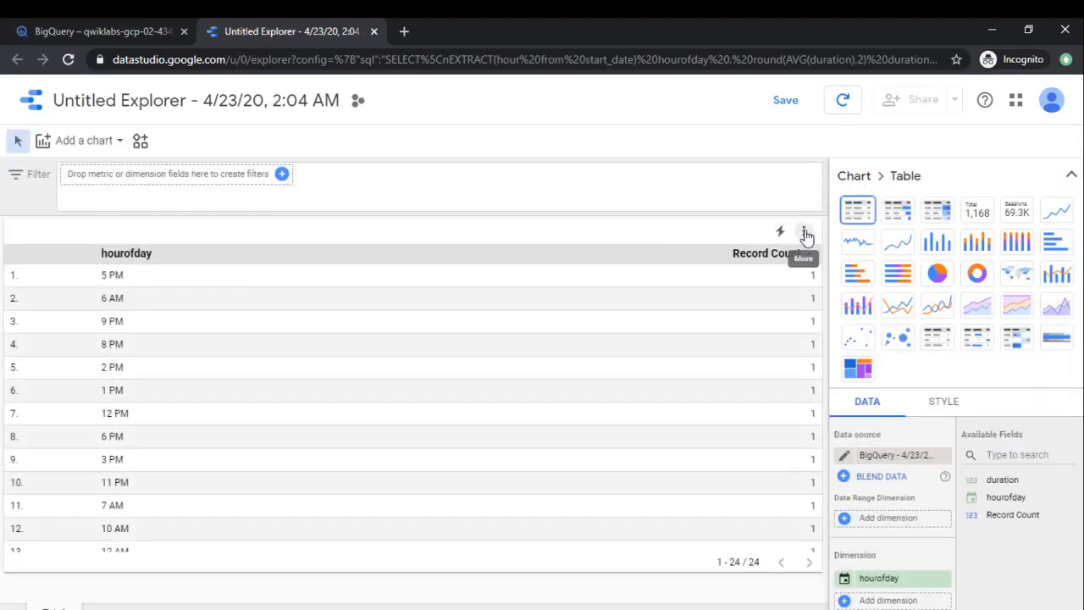
{"action": "left_click", "coordinate": [805, 233]}
{"action": "left_click", "coordinate": [750, 220]}
{"action": "left_click", "coordinate": [935, 246]}
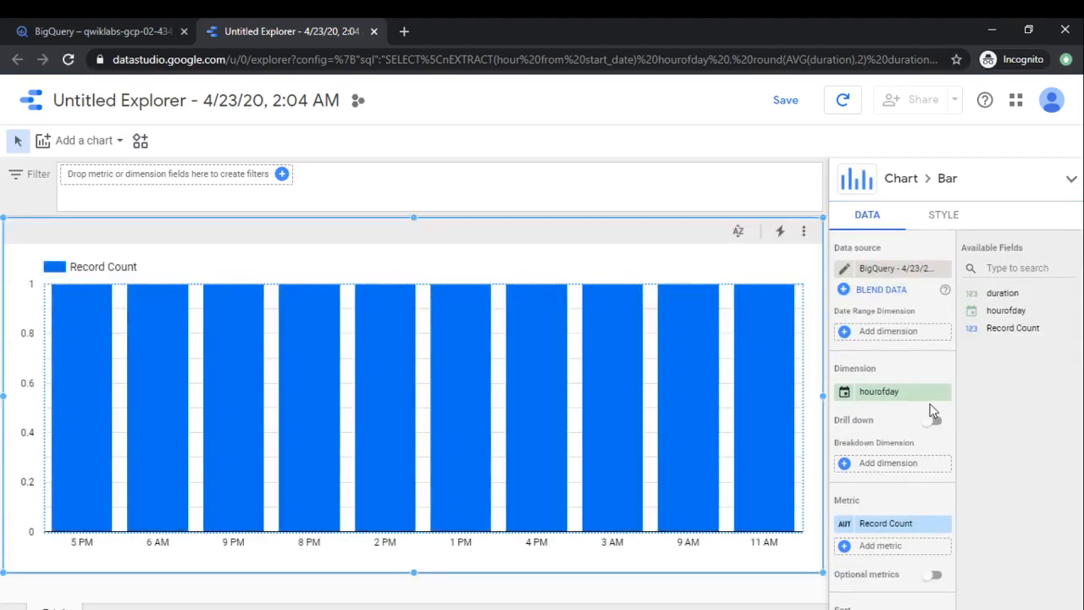
{"action": "scroll", "coordinate": [932, 411], "scroll_direction": "down", "scroll_amount": 1}
{"action": "left_click", "coordinate": [908, 444]}
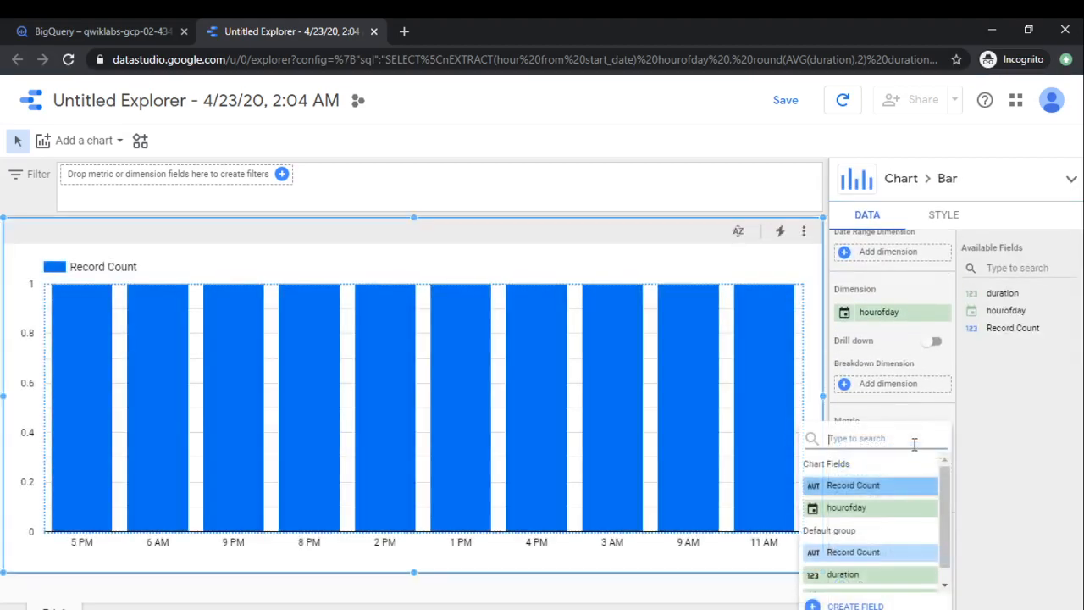
{"action": "left_click", "coordinate": [881, 511]}
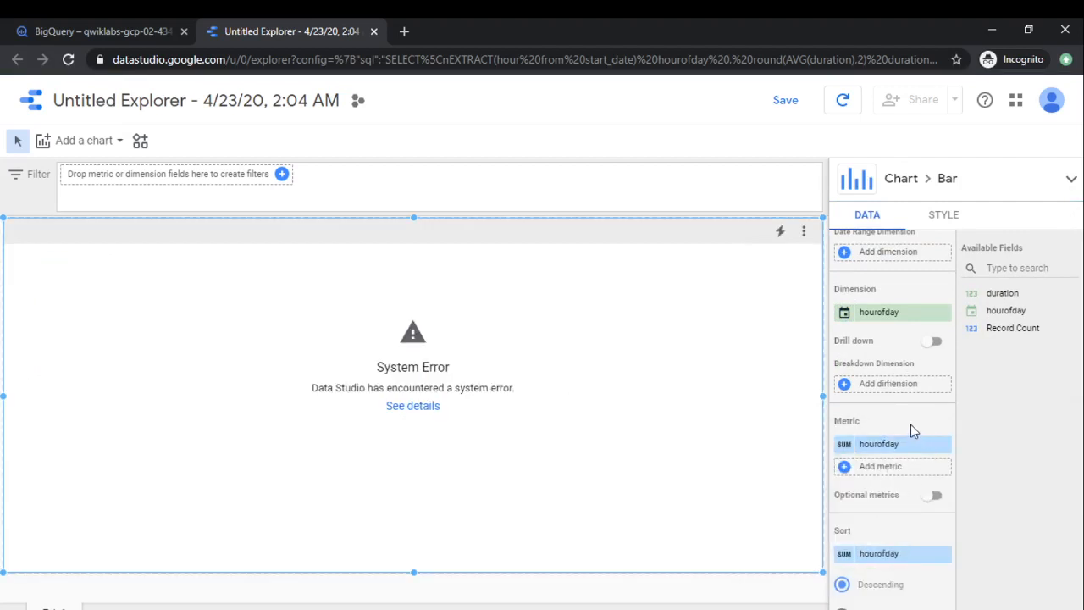
{"action": "scroll", "coordinate": [910, 429], "scroll_direction": "down", "scroll_amount": 2}
{"action": "scroll", "coordinate": [912, 430], "scroll_direction": "up", "scroll_amount": 2}
{"action": "left_click", "coordinate": [881, 314]}
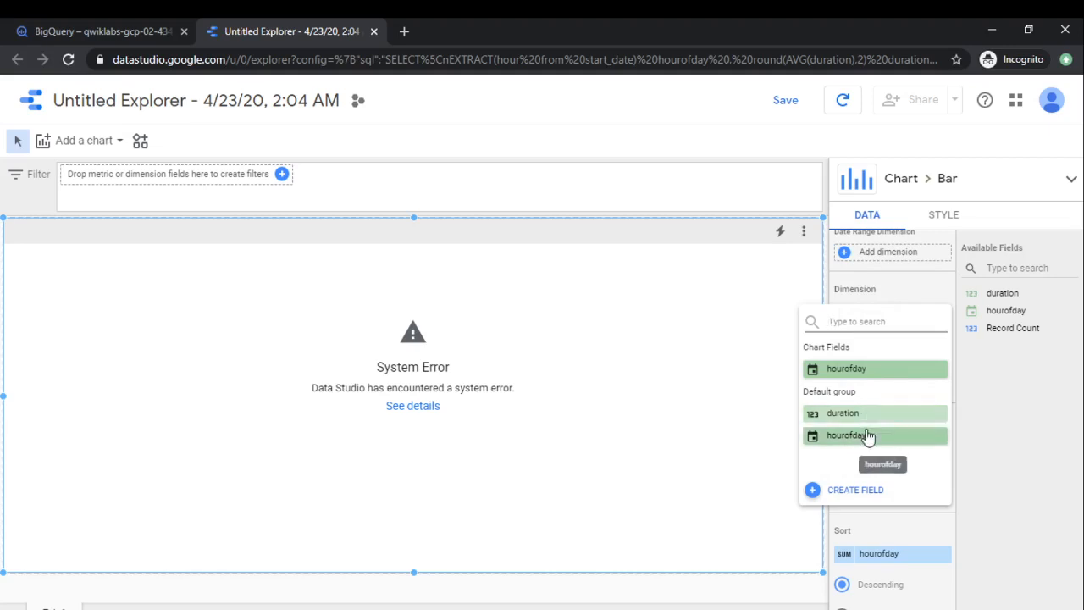
{"action": "left_click", "coordinate": [873, 375]}
Set the bar chart's metric to duration and sort the bars by duration in ascending order
{"action": "left_click", "coordinate": [929, 449]}
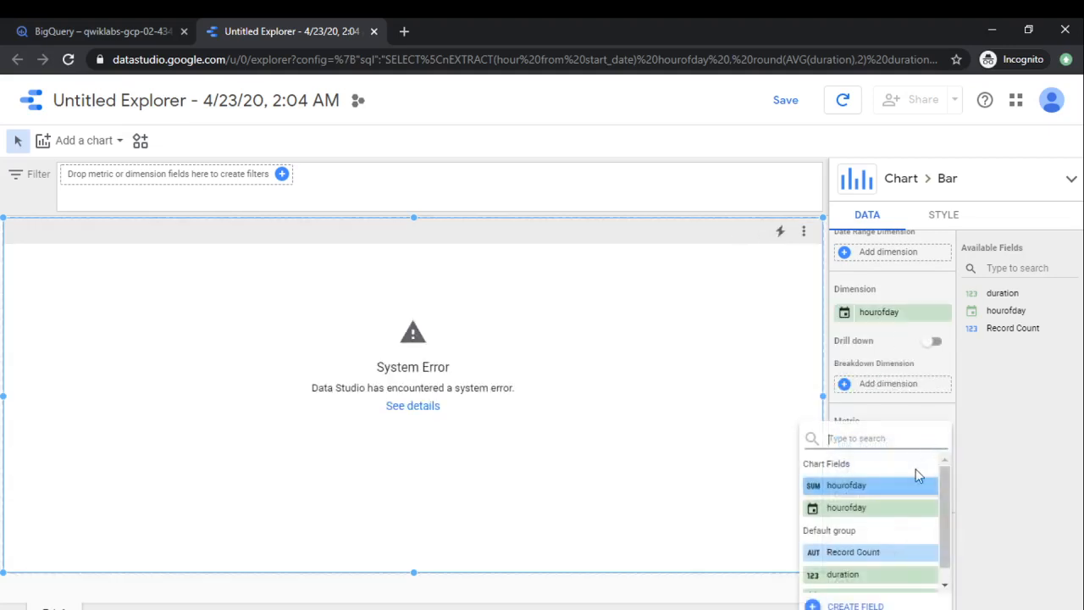
{"action": "left_click", "coordinate": [860, 576]}
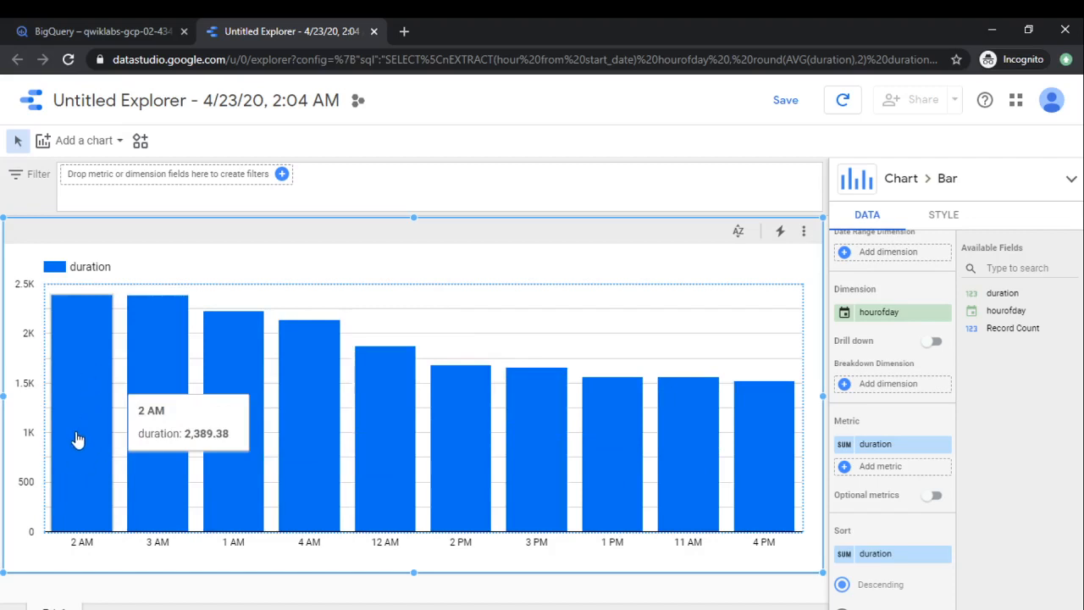
{"action": "scroll", "coordinate": [881, 559], "scroll_direction": "down", "scroll_amount": 2}
{"action": "left_click", "coordinate": [869, 547]}
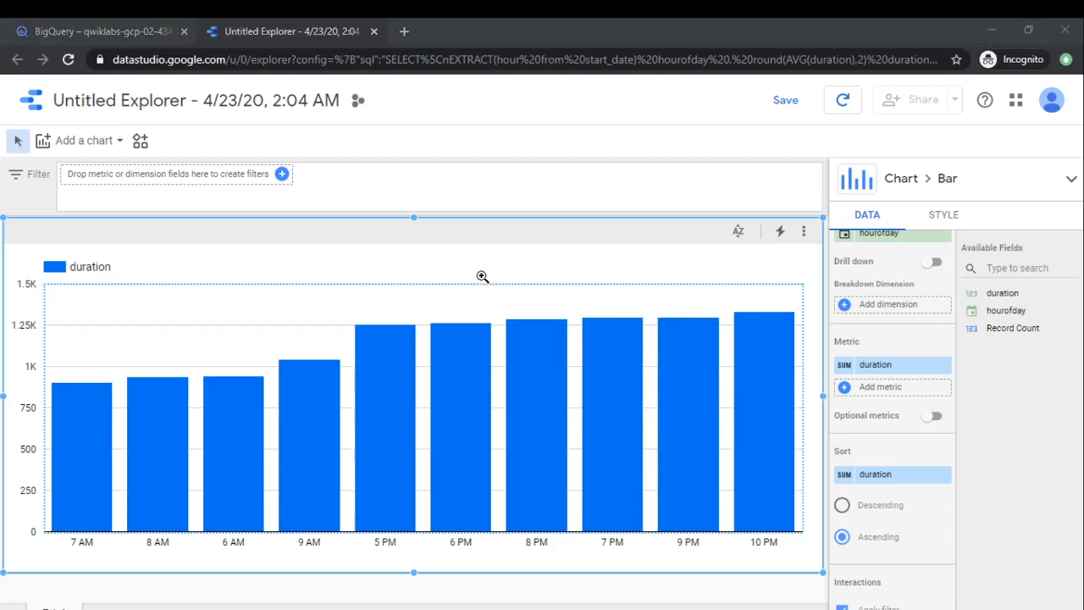
Inspect the durations of the evening bars from 5 PM to 9 PM, and close the Data Studio explorer
{"action": "left_click", "coordinate": [726, 326]}
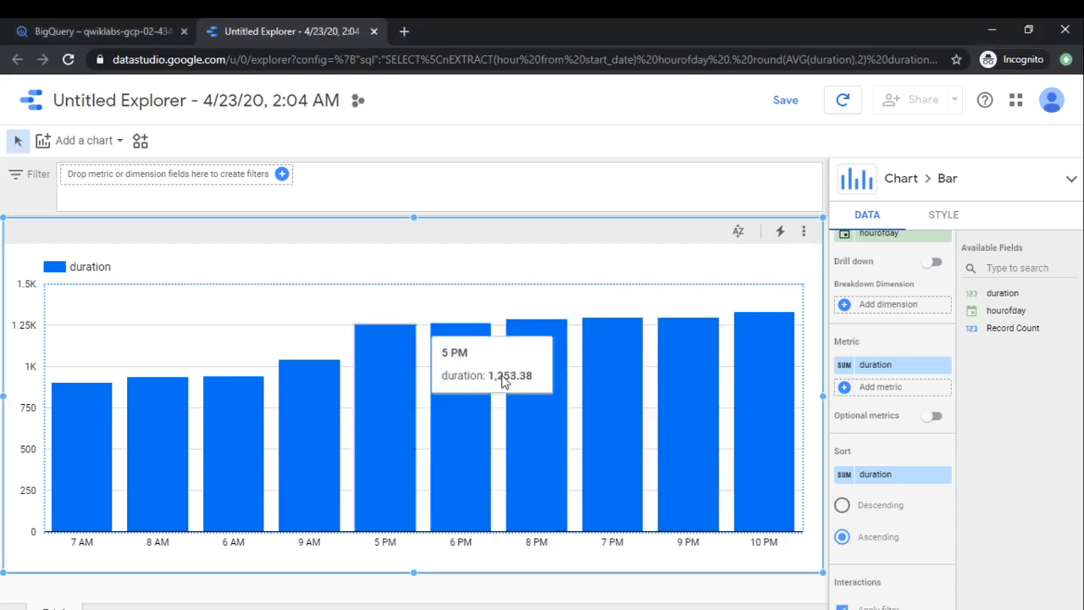
{"action": "mouse_move", "coordinate": [385, 402]}
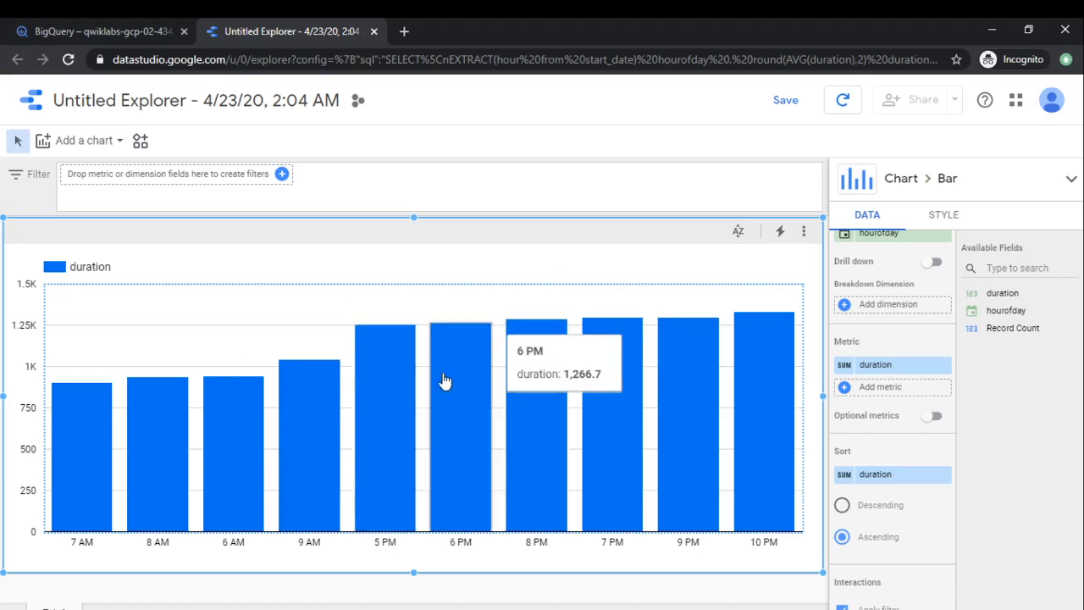
{"action": "mouse_move", "coordinate": [535, 380]}
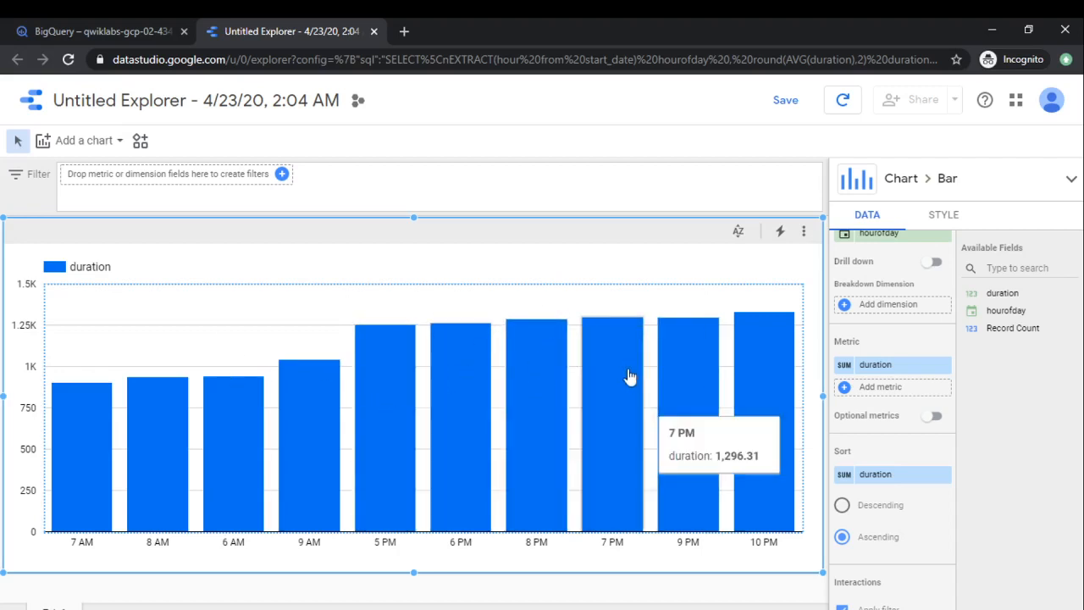
{"action": "mouse_move", "coordinate": [684, 382]}
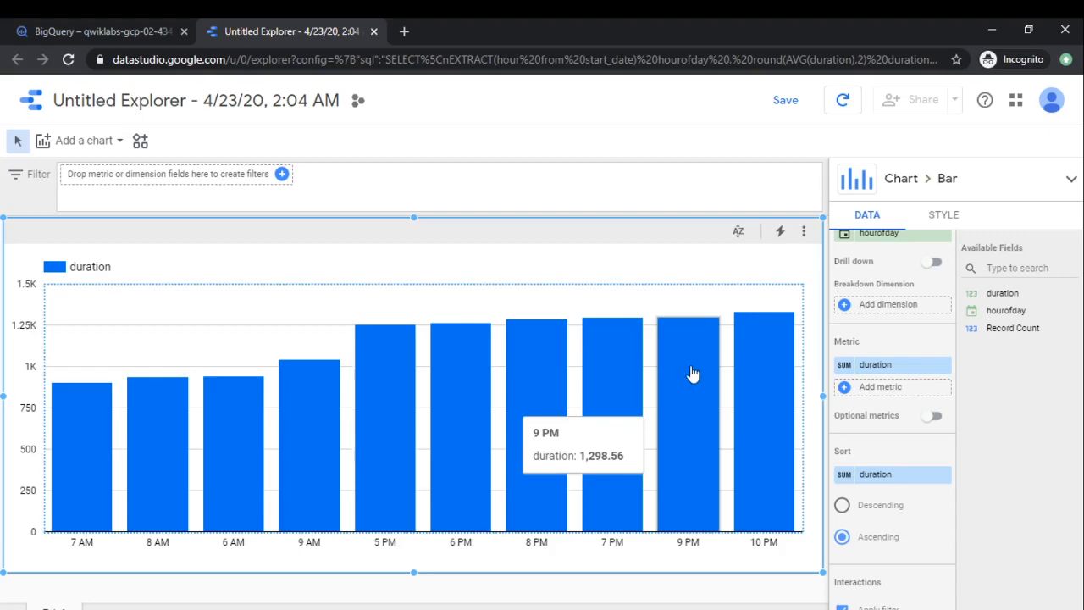
{"action": "left_click", "coordinate": [373, 32]}
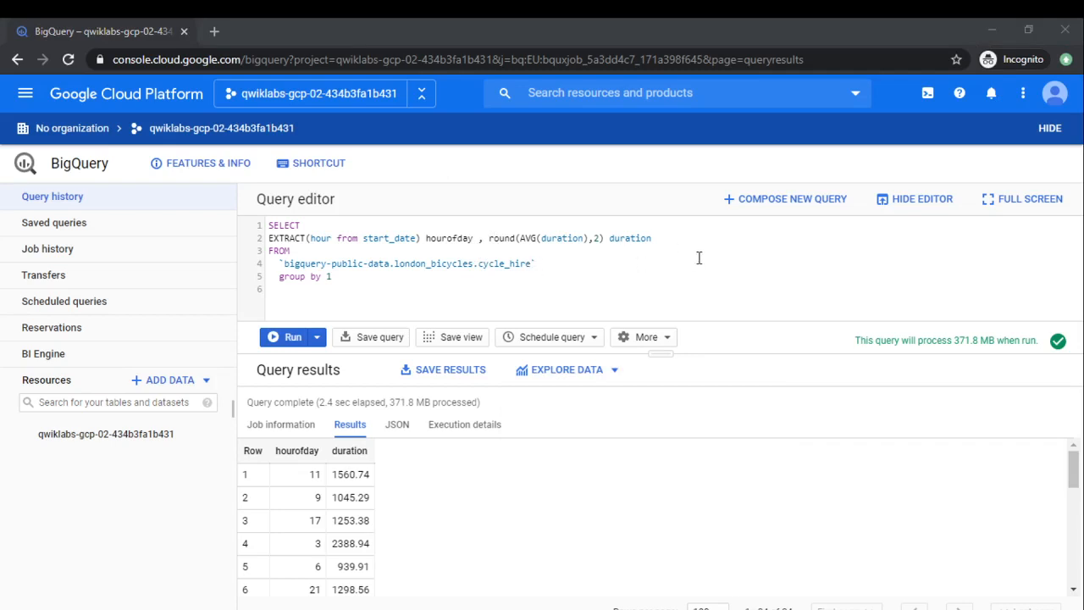
Replace the whole query with a select, without columns yet, from `bigquery-public-data.london_bicycles.cycle_hire`
{"action": "left_click", "coordinate": [602, 319]}
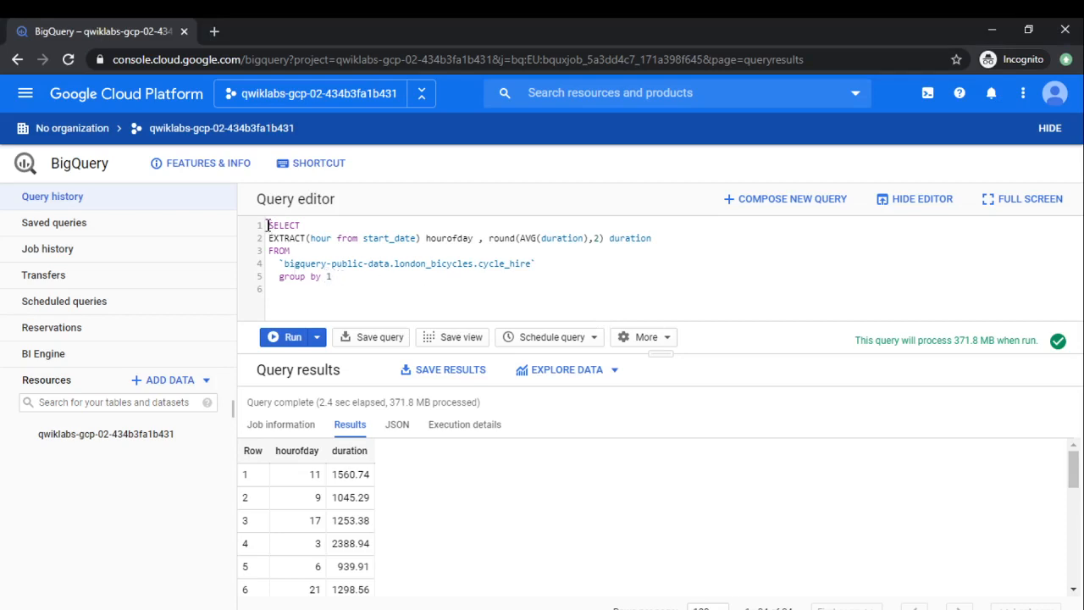
{"action": "left_click_drag", "start_coordinate": [268, 226], "coordinate": [422, 313]}
{"action": "type", "text": "sele"}
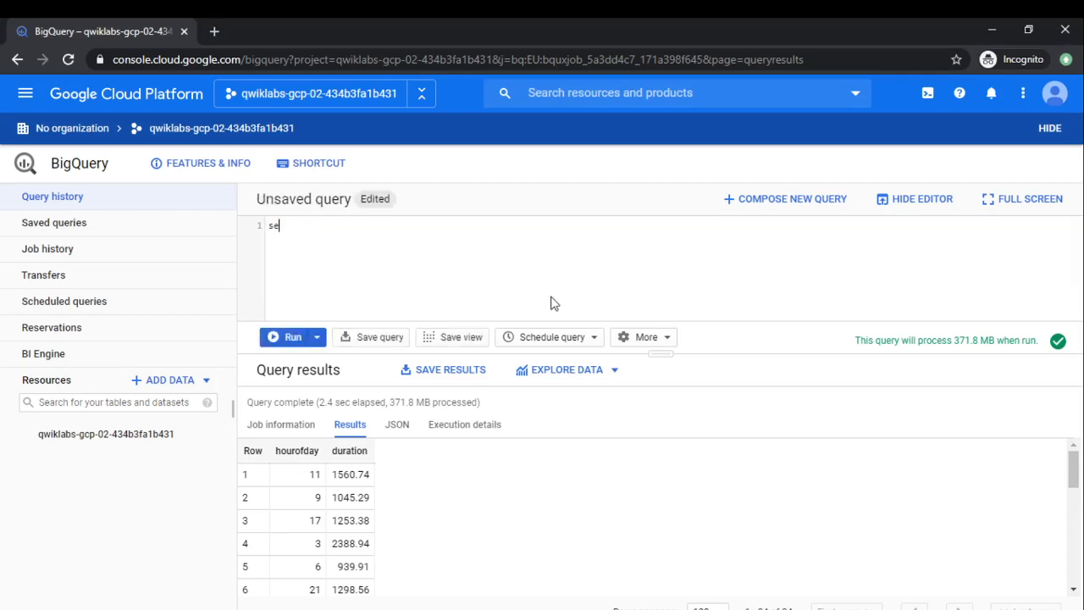
{"action": "type", "text": "ct from `bigquery-public-data.london_bicycles.cycle_hire"}
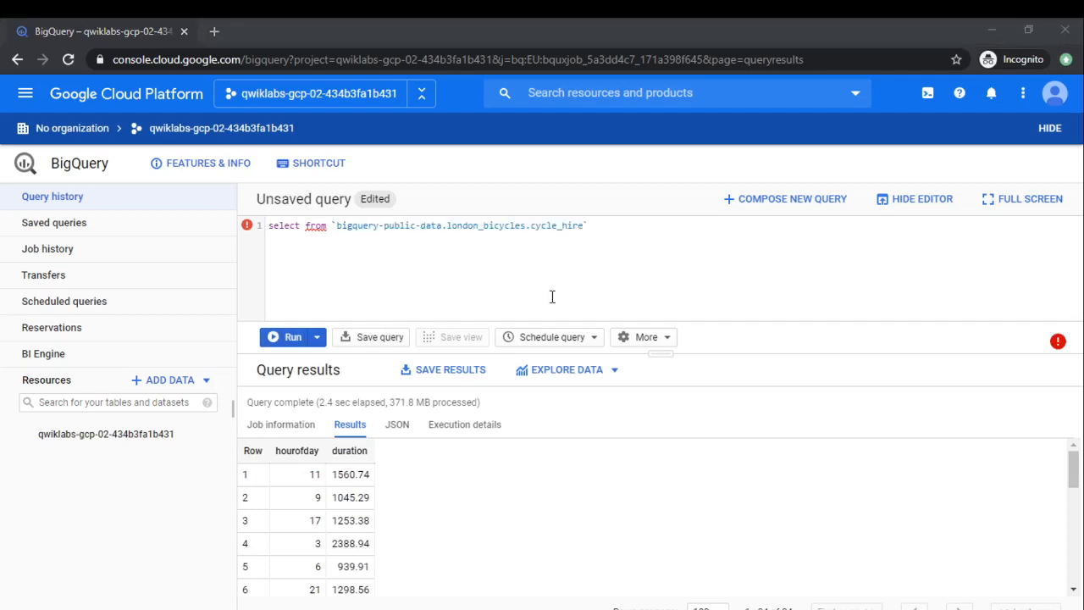
Extend the query with a join to the table `bigquery-public-data.london_bicycles.cycle_stations`
{"action": "left_click", "coordinate": [553, 297]}
{"action": "type", "text": "join "}
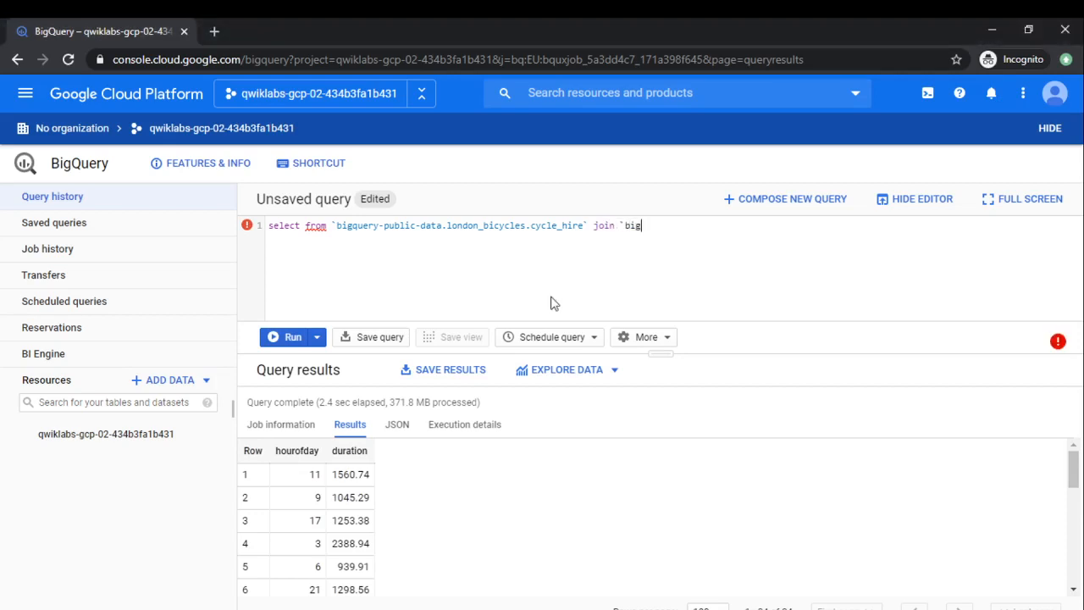
{"action": "type", "text": "`big"}
{"action": "key", "text": "Tab"}
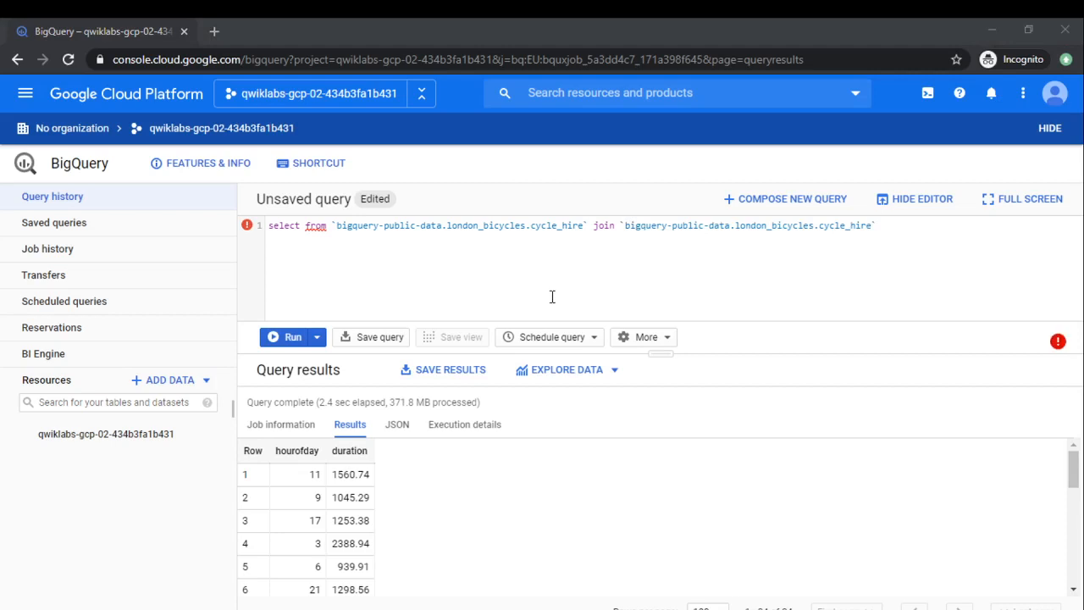
{"action": "left_click", "coordinate": [552, 301]}
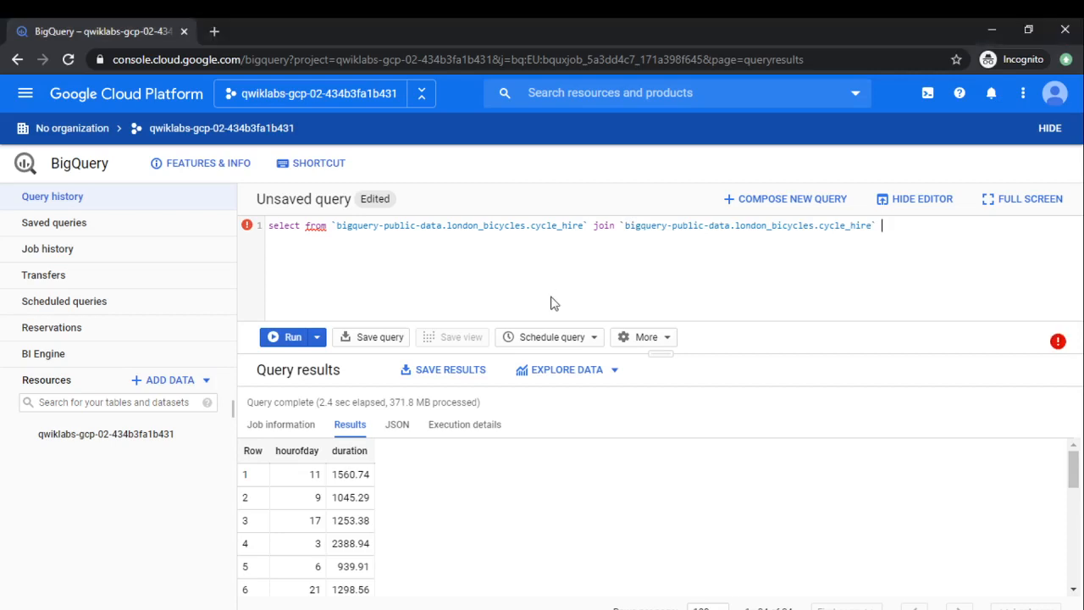
{"action": "key", "text": "BackSpace"}
{"action": "key", "text": "BackSpace"}
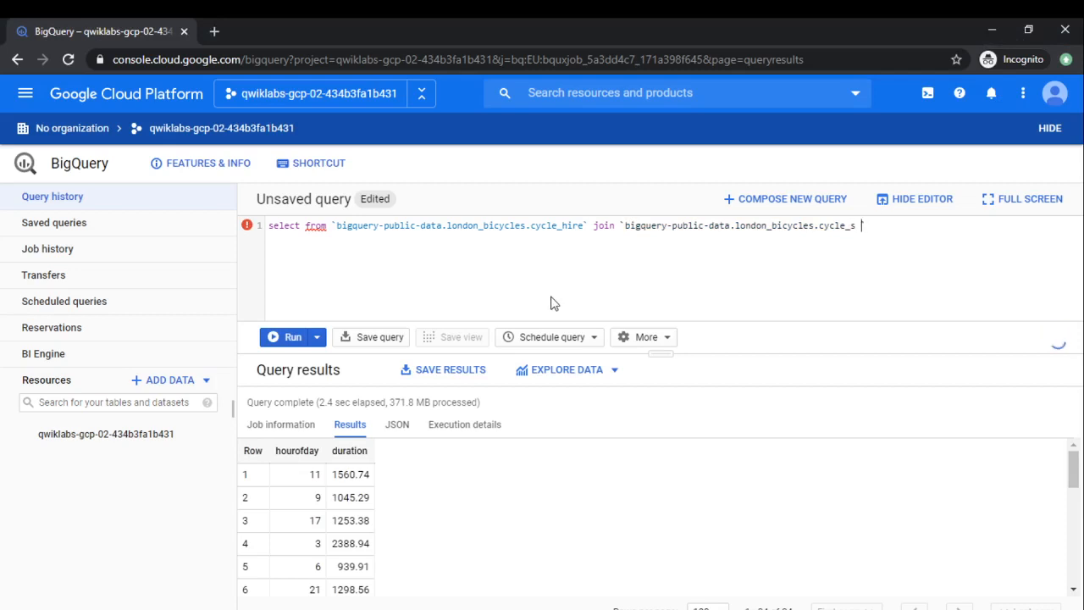
{"action": "key", "text": "BackSpace"}
{"action": "key", "text": "BackSpace"}
{"action": "type", "text": "tationsa"}
{"action": "key", "text": "BackSpace"}
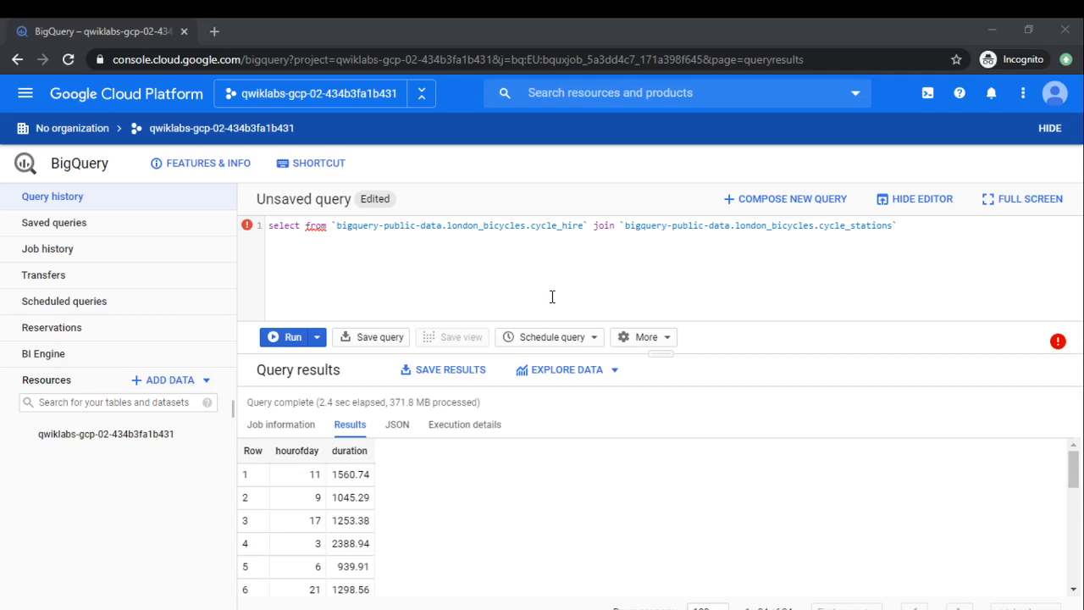
Add the join condition on cycle_hire.start_station_name=cycle_station.start_station_name on a second line of the query
{"action": "left_click", "coordinate": [552, 297]}
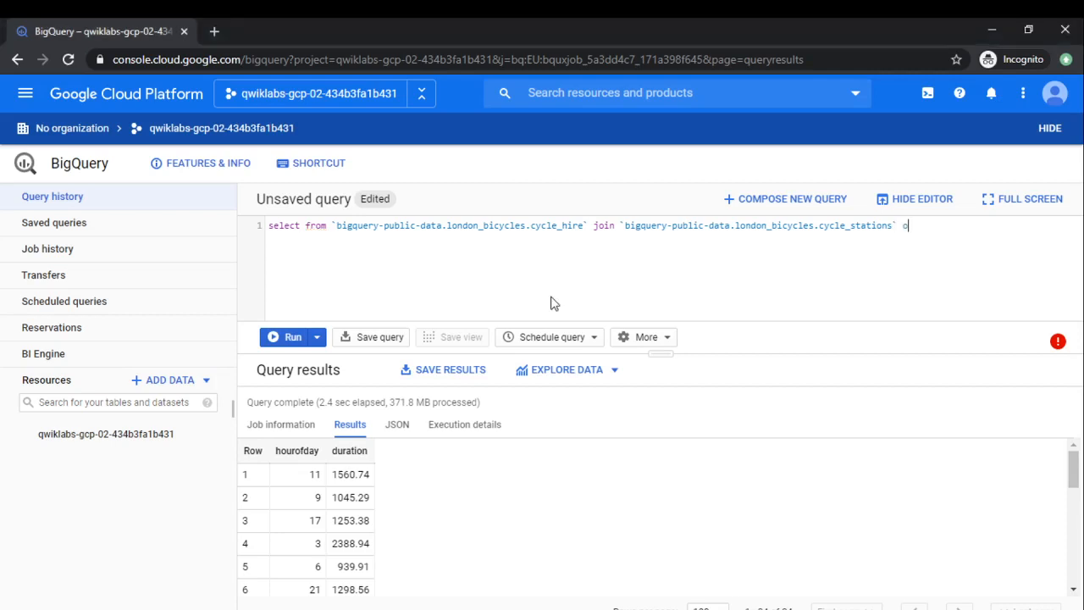
{"action": "type", "text": "on"}
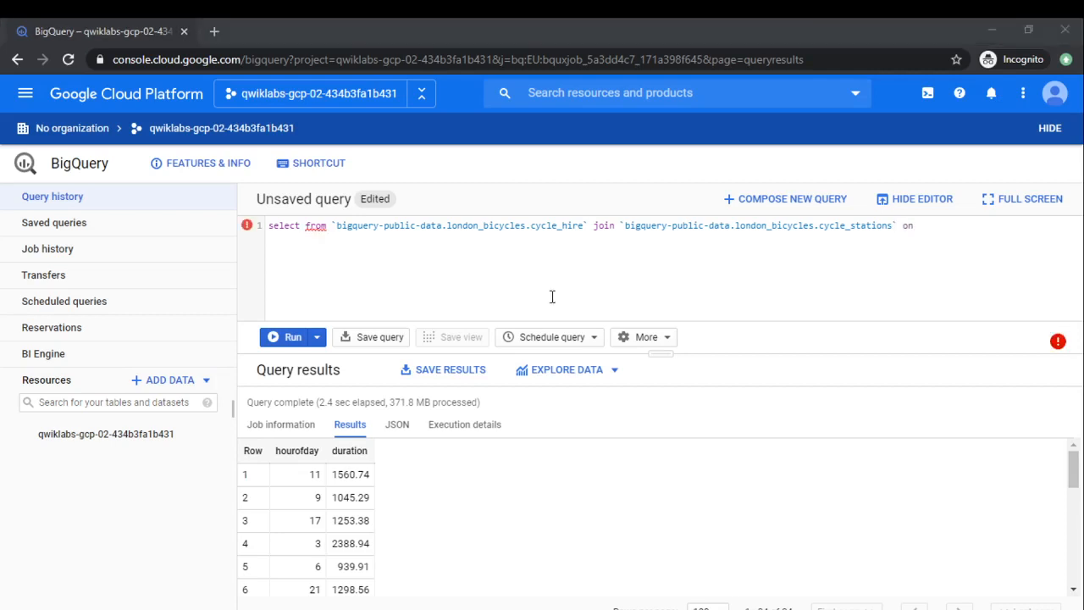
{"action": "left_click", "coordinate": [620, 401]}
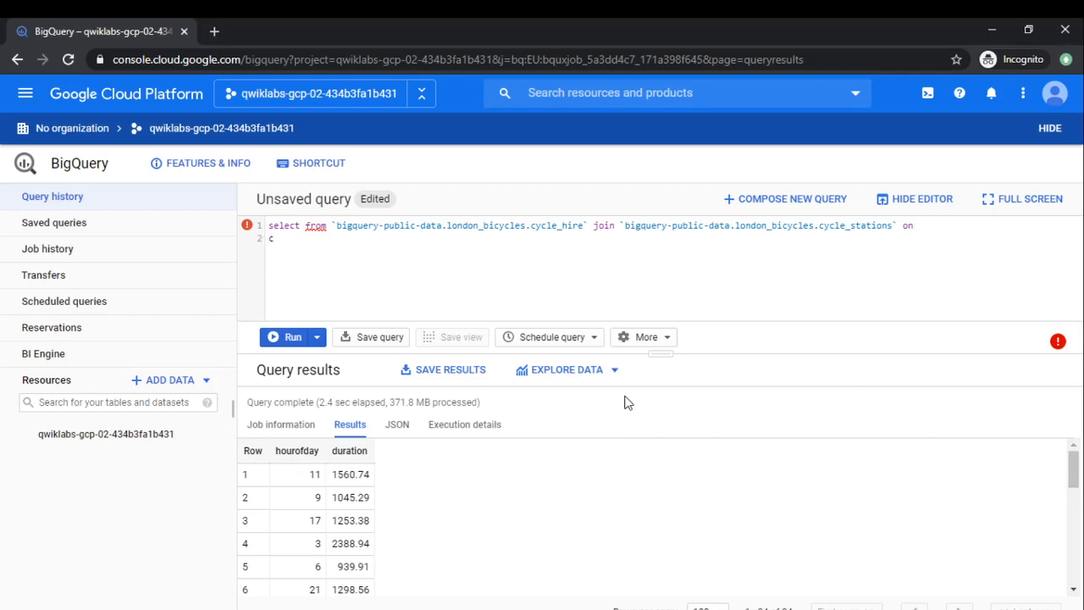
{"action": "type", "text": "yclr"}
{"action": "type", "text": "_hire"}
{"action": "type", "text": ".start"}
{"action": "type", "text": "_startion"}
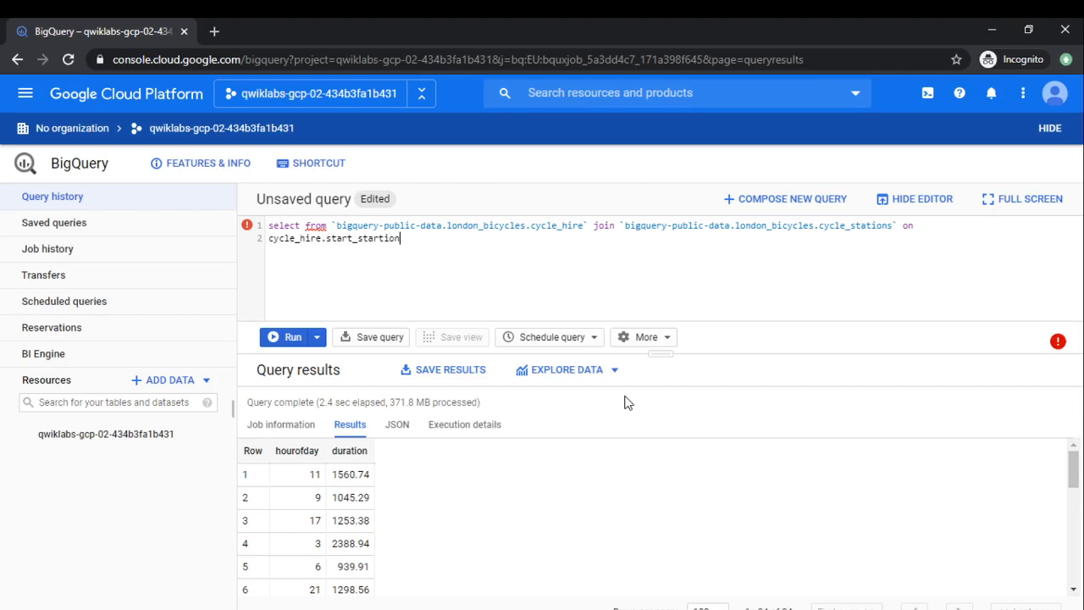
{"action": "key", "text": "BackSpace"}
{"action": "key", "text": "BackSpace"}
{"action": "key", "text": "BackSpace"}
{"action": "key", "text": "BackSpace"}
{"action": "key", "text": "BackSpace"}
{"action": "key", "text": "BackSpace"}
{"action": "type", "text": "ation_name=cycle_station"}
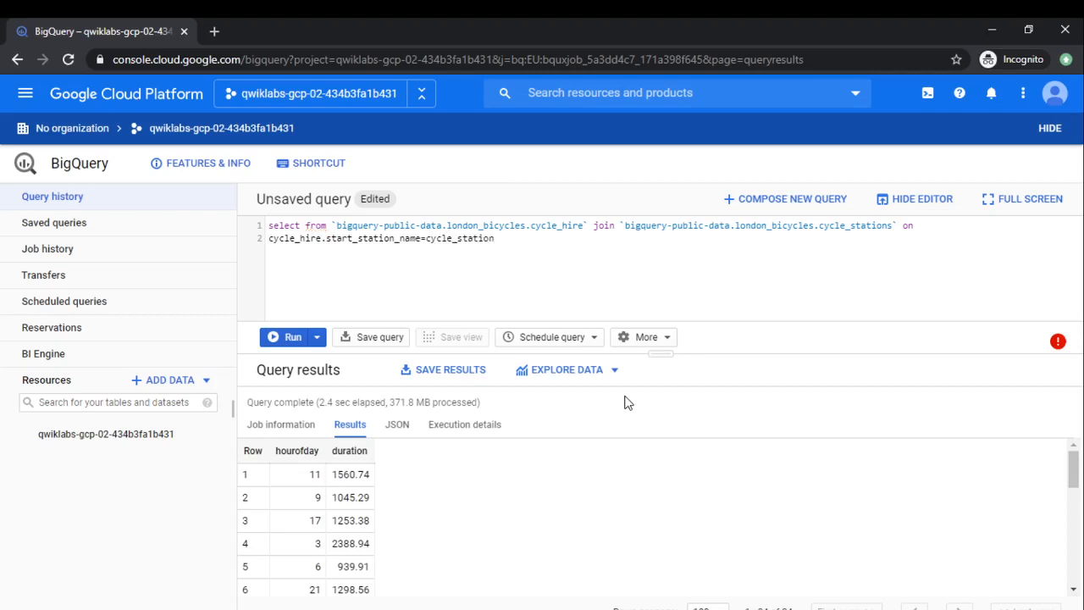
{"action": "type", "text": ".start_station_name"}
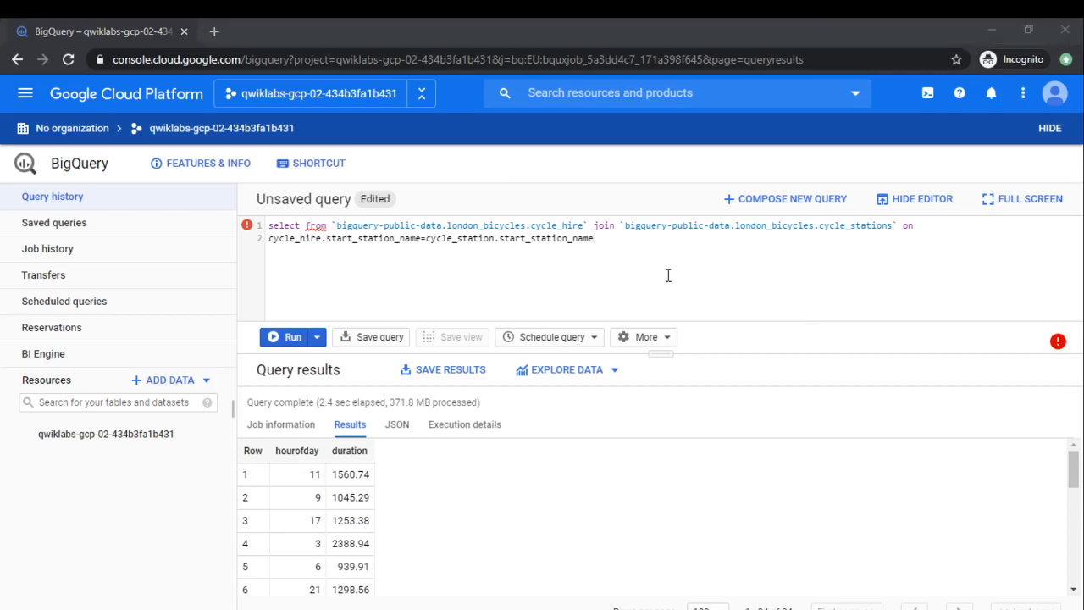
Add bikes_count, as the first selected column of the query
{"action": "left_click", "coordinate": [302, 226]}
{"action": "type", "text": "bike"}
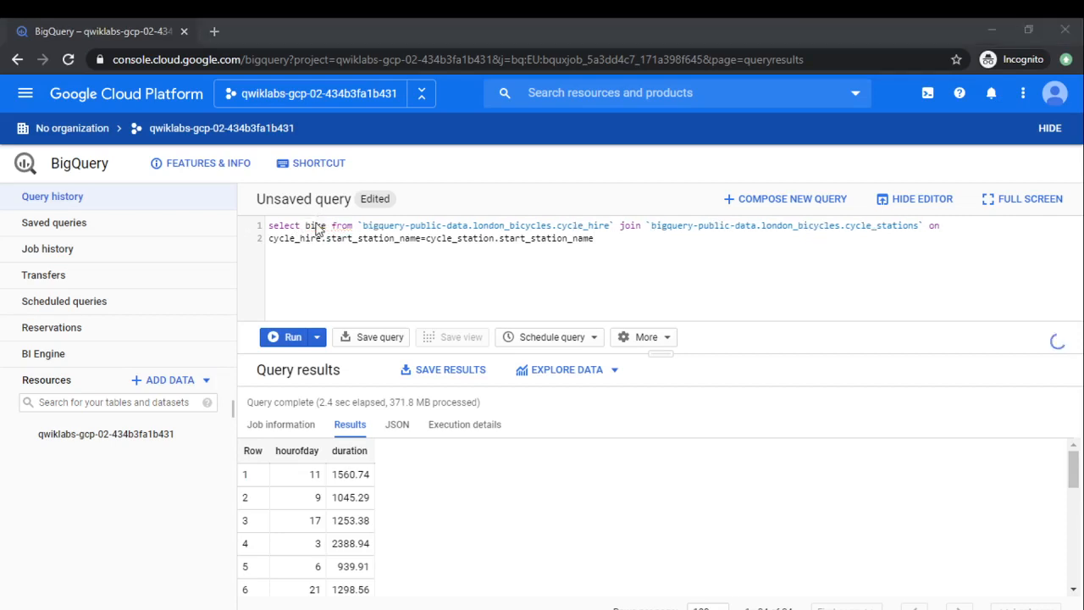
{"action": "type", "text": "s_"}
{"action": "type", "text": "count,"}
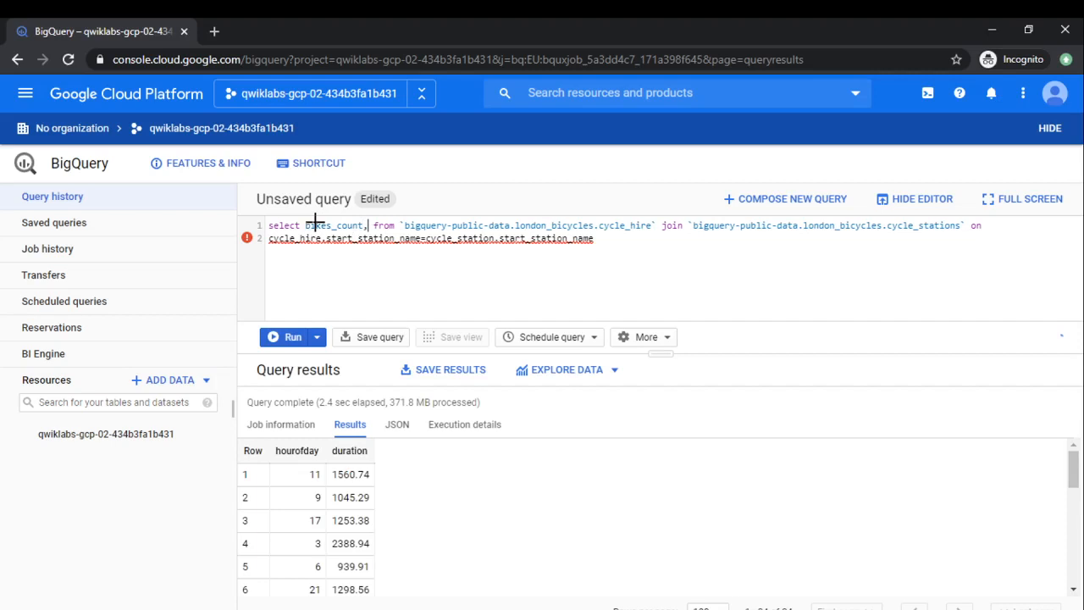
{"action": "key", "text": "alt+Tab"}
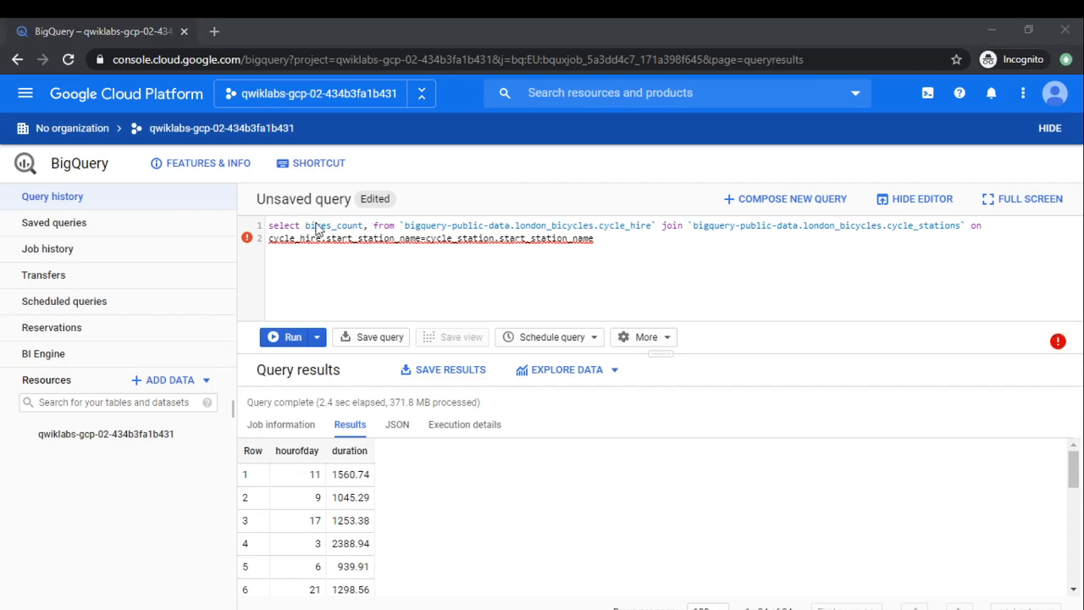
{"action": "key", "text": "alt+Tab"}
Add Avg(duration) as duration after bikes_count in the select list
{"action": "type", "text": "Avg"}
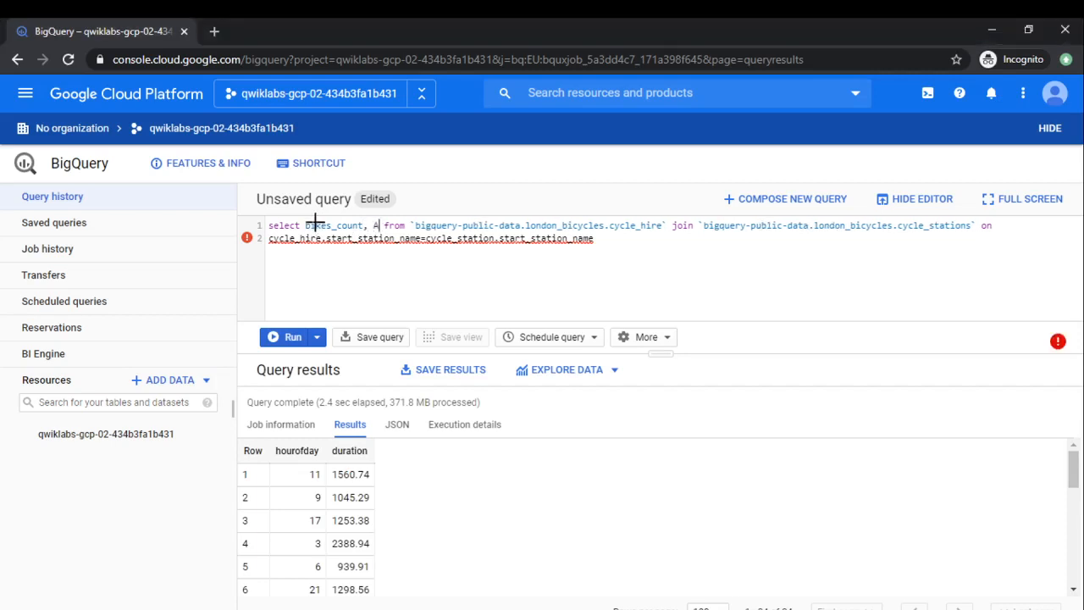
{"action": "type", "text": "()"}
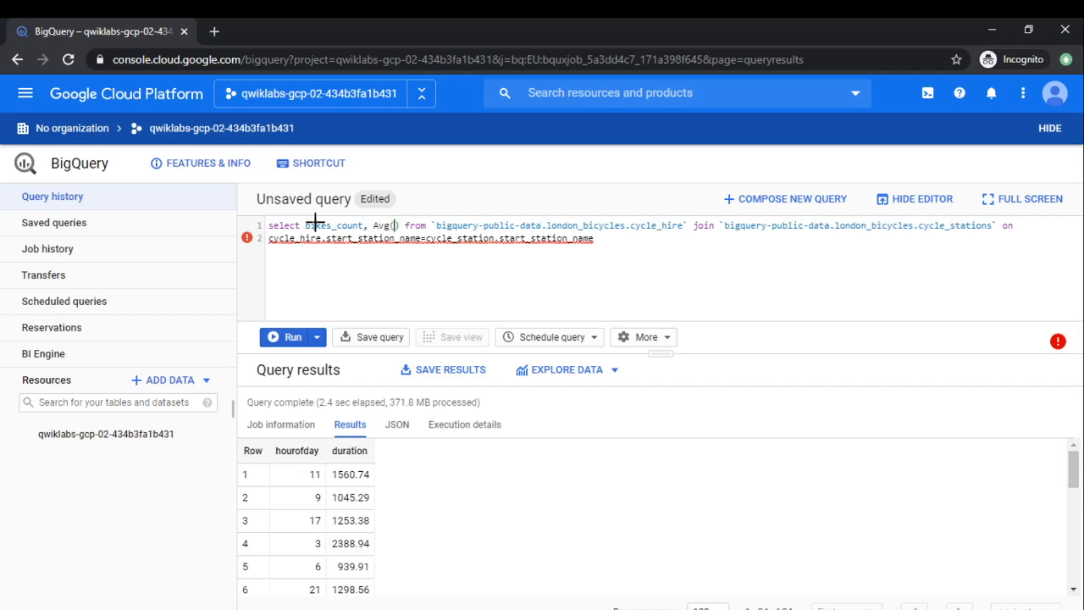
{"action": "type", "text": "d"}
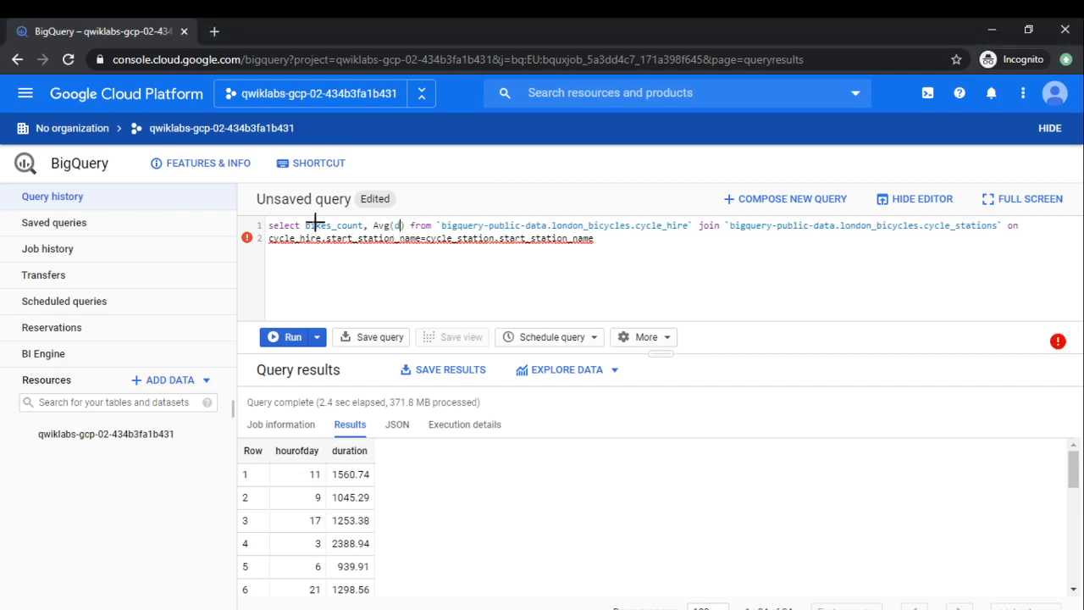
{"action": "type", "text": "uration"}
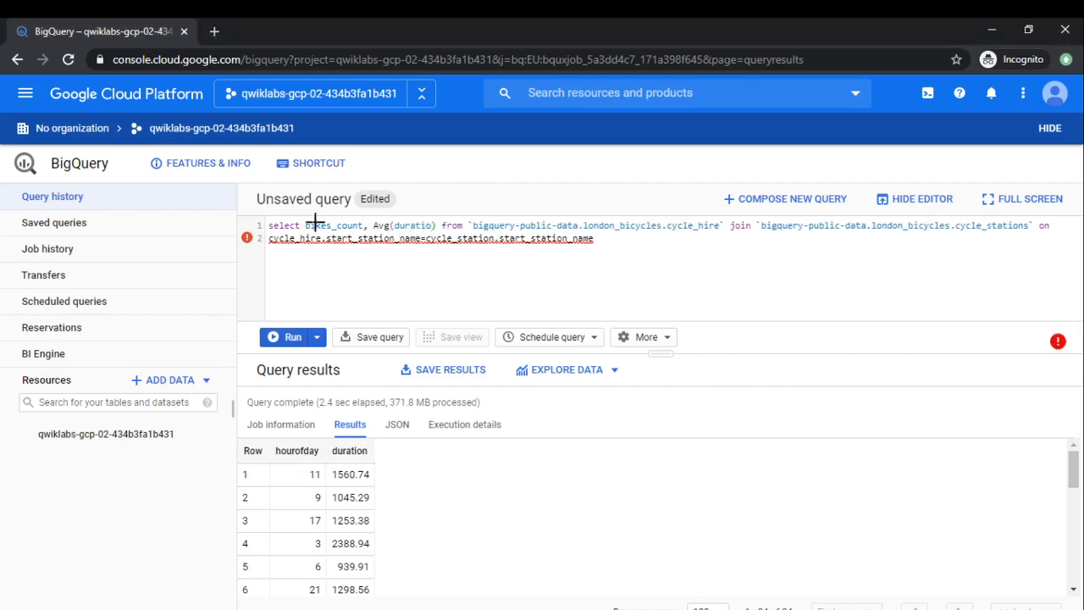
{"action": "type", "text": "n"}
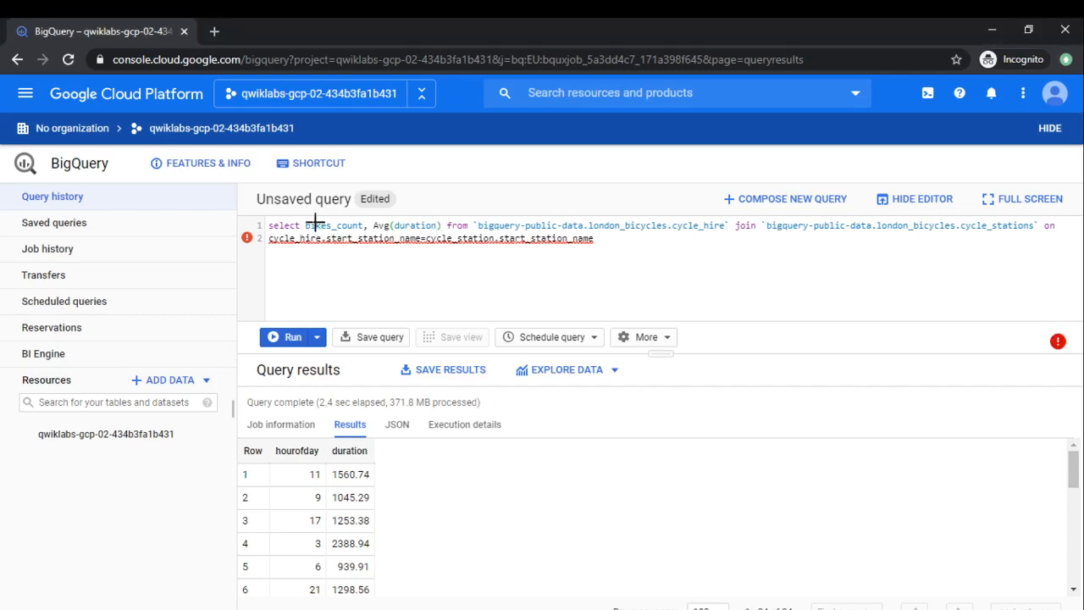
{"action": "type", "text": " as "}
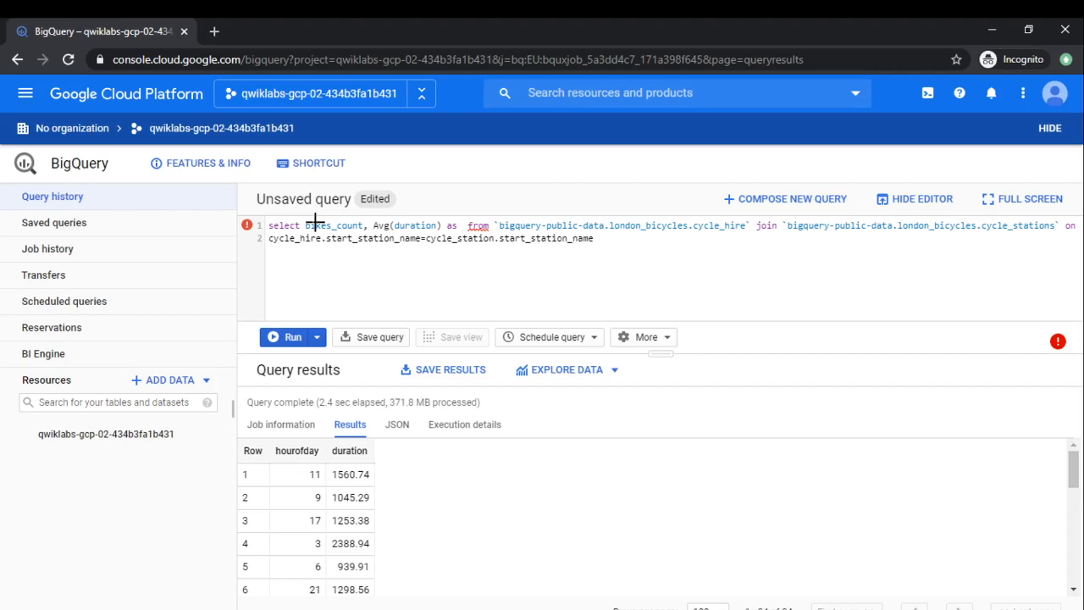
{"action": "type", "text": "dura"}
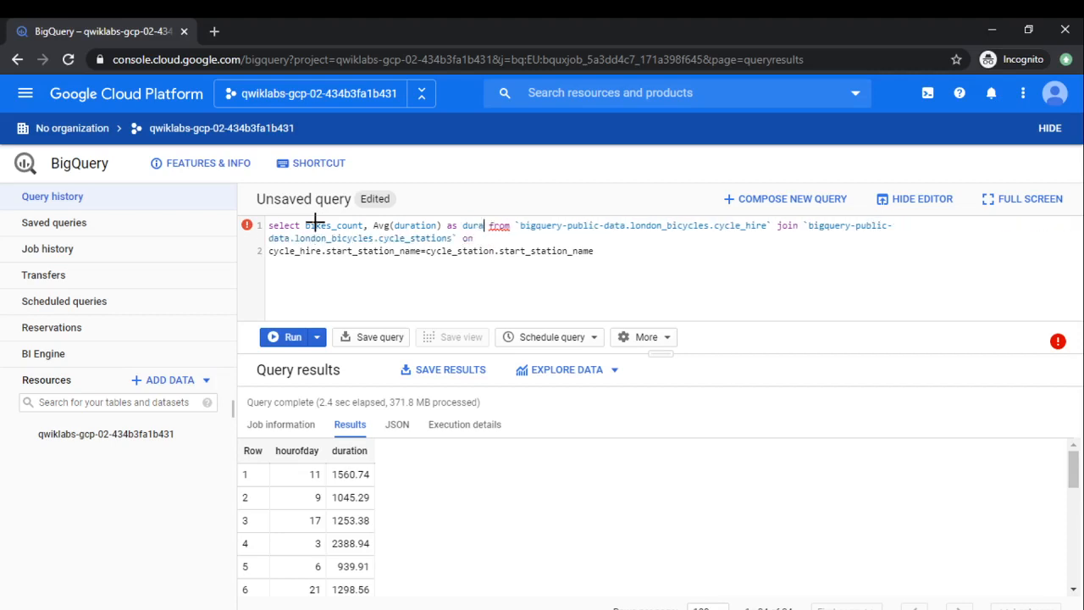
{"action": "type", "text": "tion"}
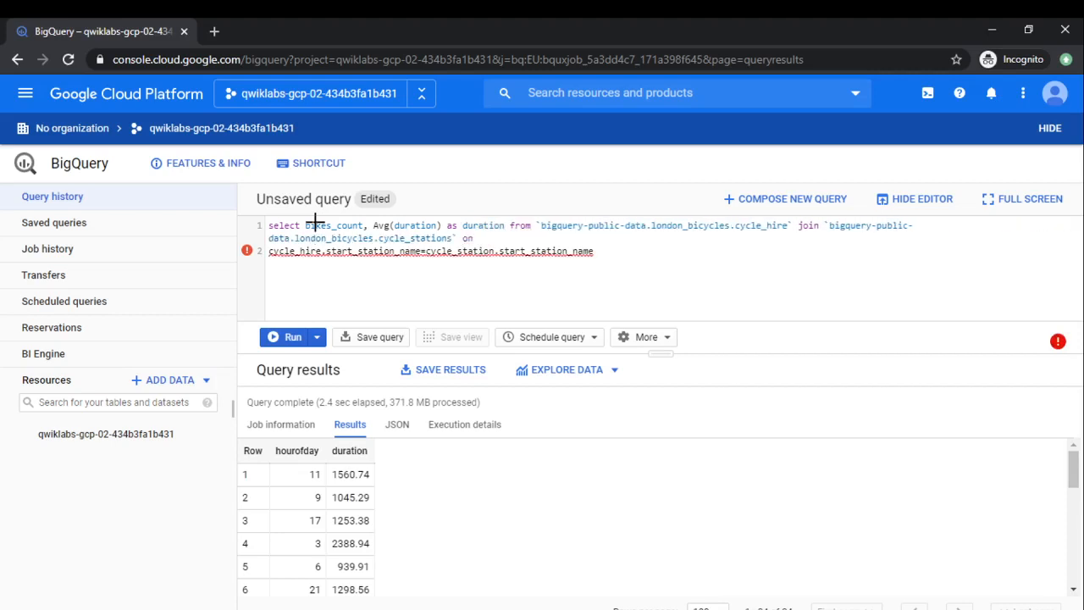
Add group by 1 on a third line below the join condition
{"action": "key", "text": "Down"}
{"action": "key", "text": "Down"}
{"action": "key", "text": "alt+Tab"}
{"action": "key", "text": "alt+Tab"}
{"action": "type", "text": "g"}
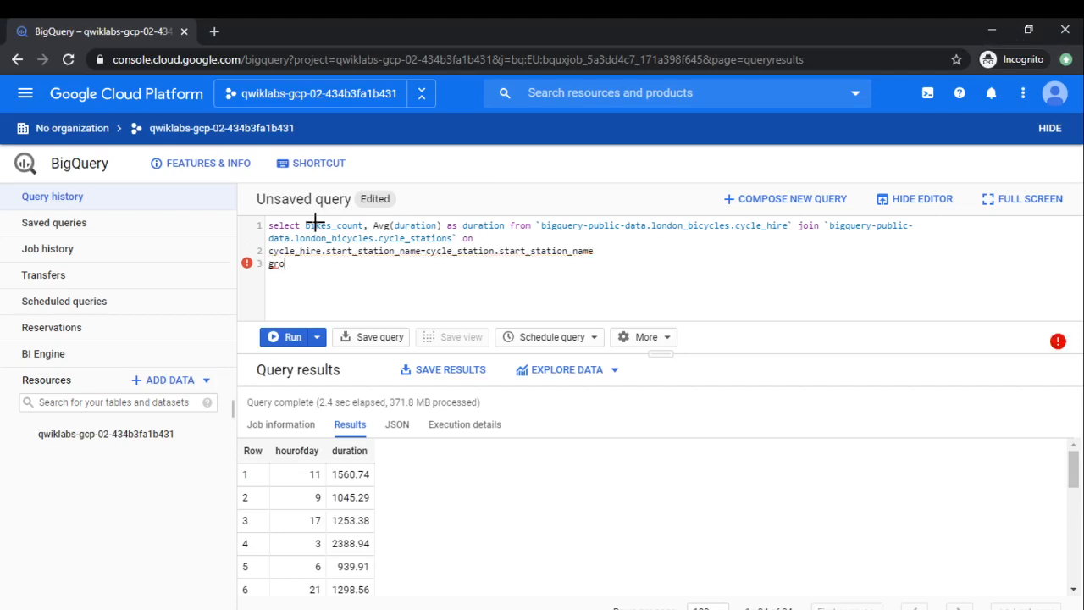
{"action": "type", "text": "ro"}
{"action": "key", "text": "Return"}
{"action": "type", "text": "1"}
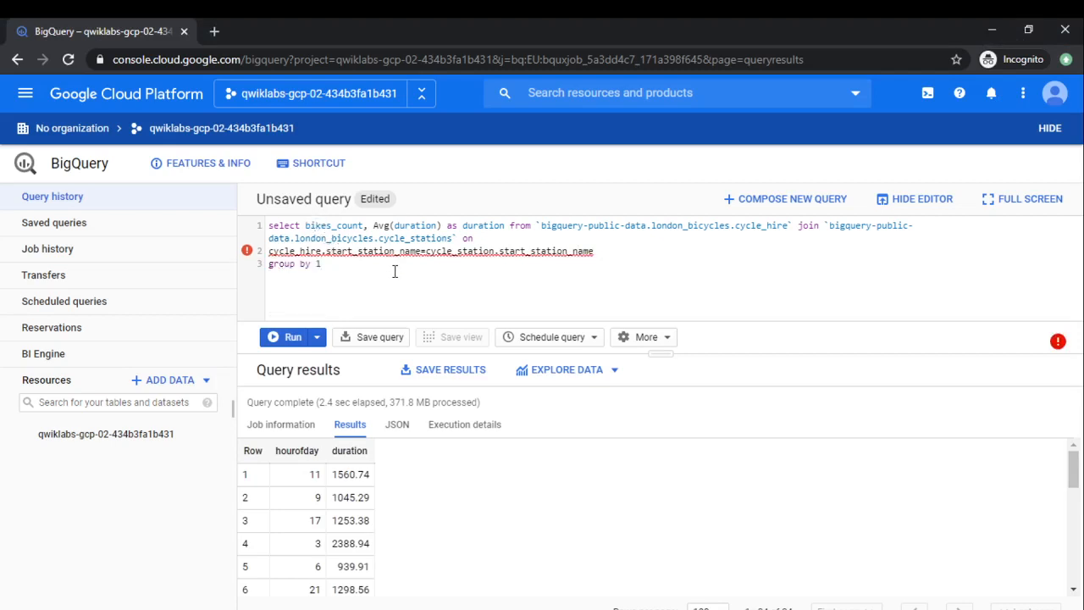
Correct the table name cycle_station to cycle_stations in the join condition
{"action": "key", "text": "alt+Tab"}
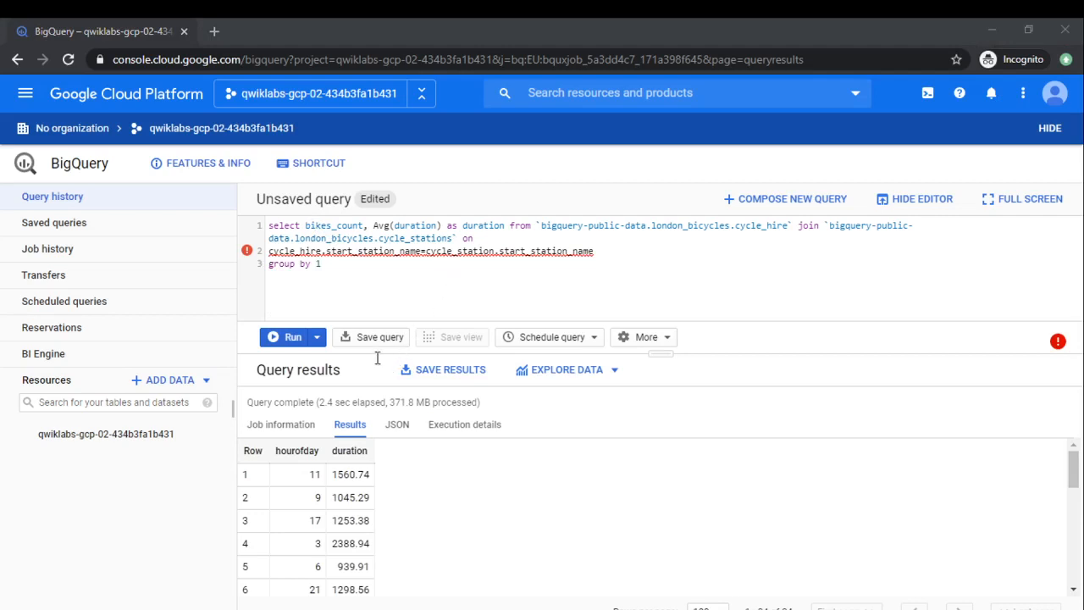
{"action": "key", "text": "alt+Tab"}
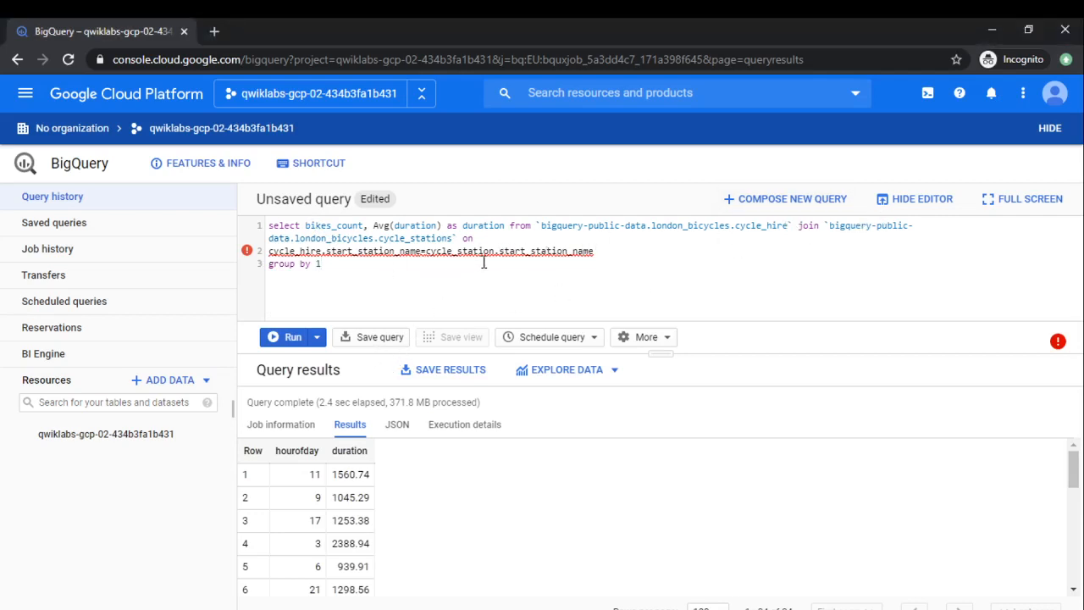
{"action": "key", "text": "alt+Tab"}
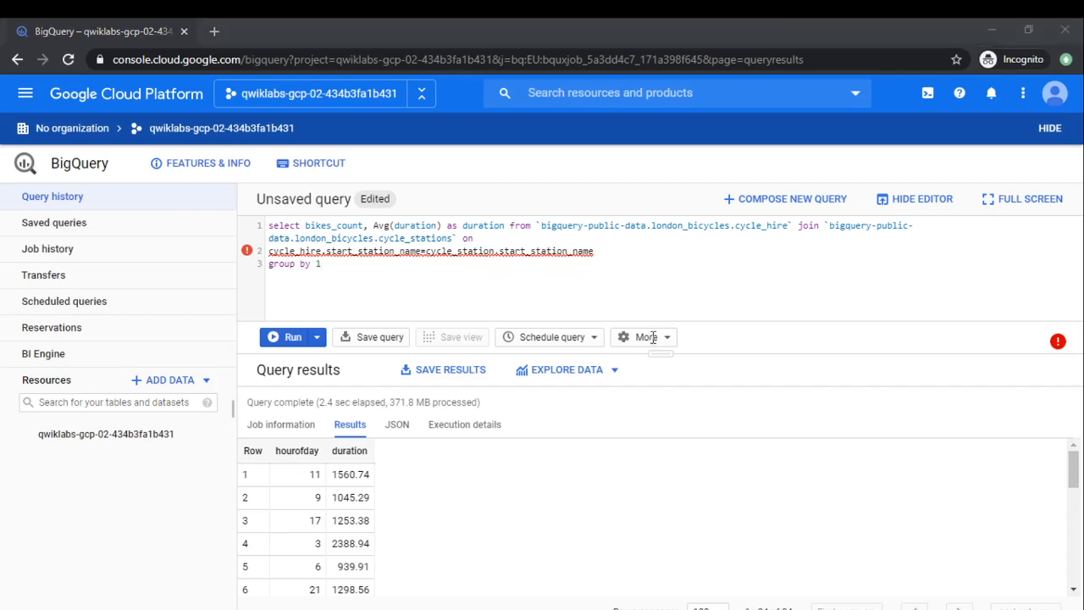
{"action": "key", "text": "alt+Tab"}
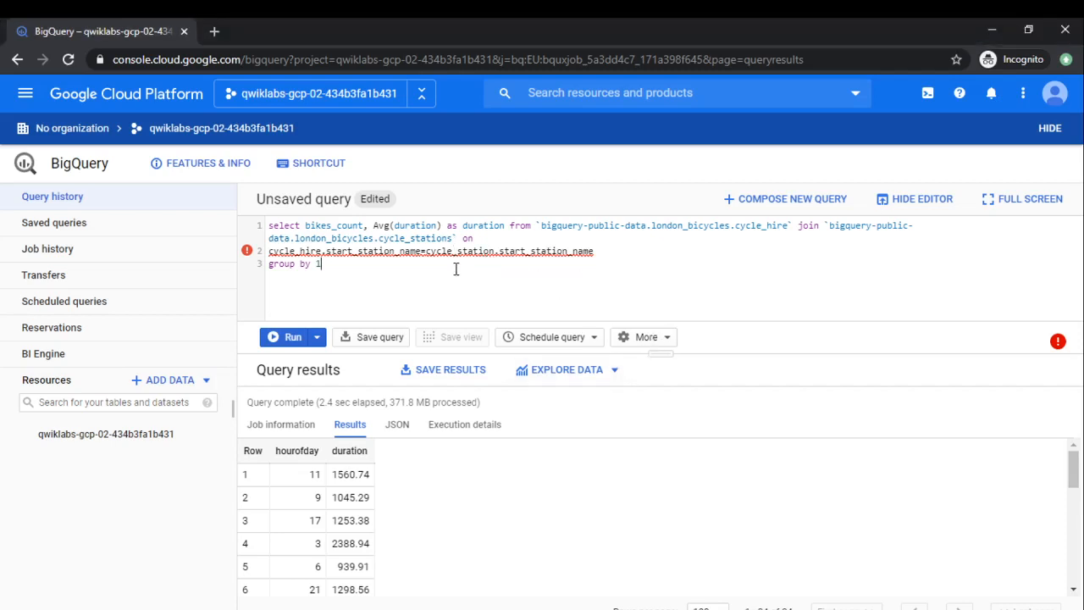
{"action": "key", "text": "alt+Tab"}
{"action": "key", "text": "alt+Tab"}
{"action": "left_click", "coordinate": [495, 252]}
{"action": "type", "text": "s"}
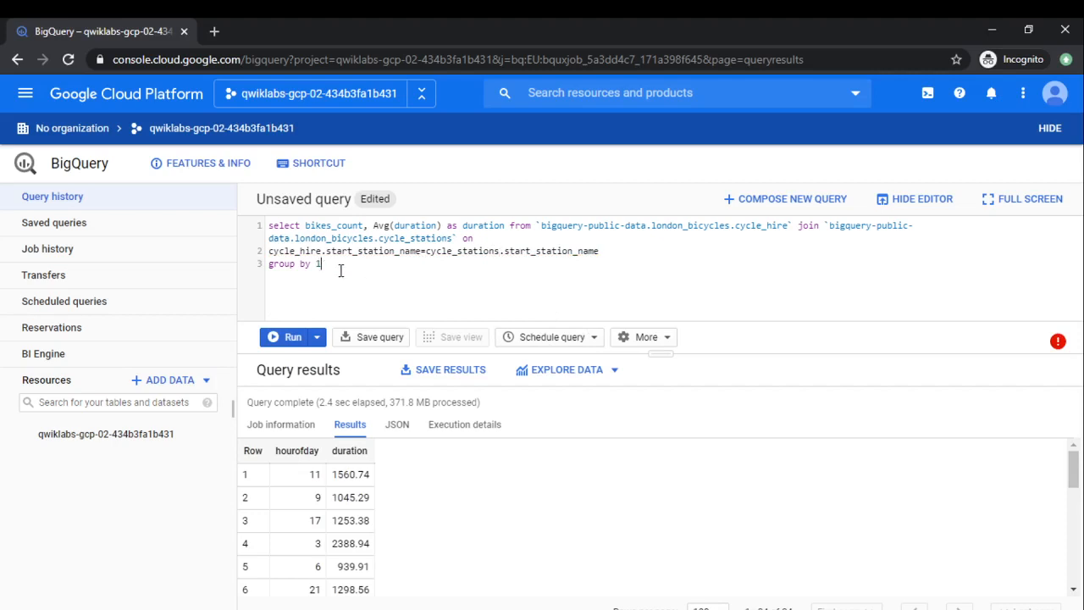
Format the query, run it, and dismiss the error dialog
{"action": "left_click", "coordinate": [653, 339]}
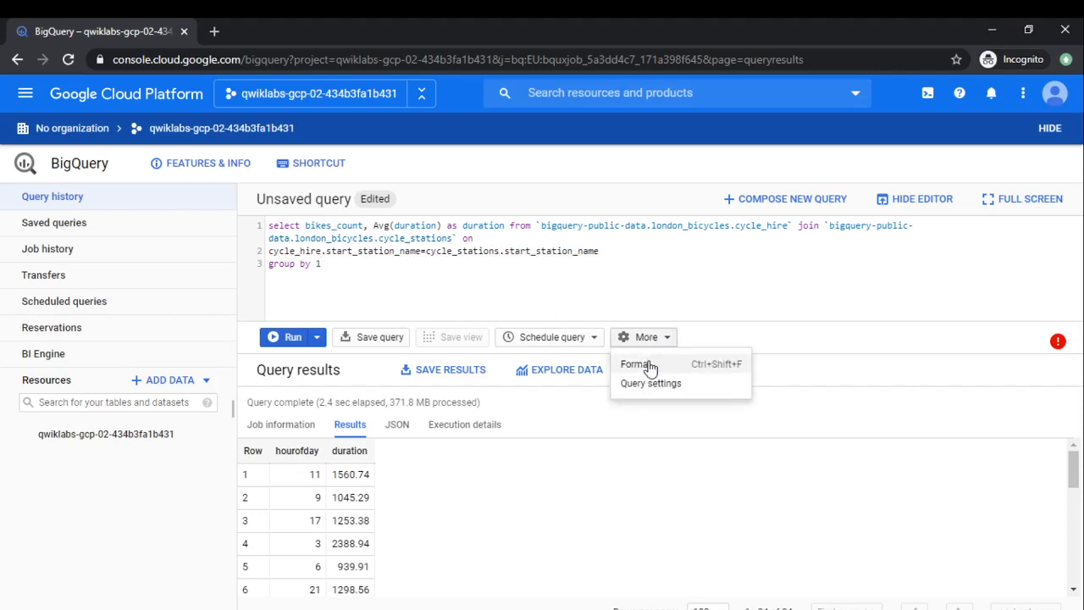
{"action": "left_click", "coordinate": [651, 365]}
{"action": "scroll", "coordinate": [292, 265], "scroll_direction": "down", "scroll_amount": 1}
{"action": "left_click", "coordinate": [294, 345]}
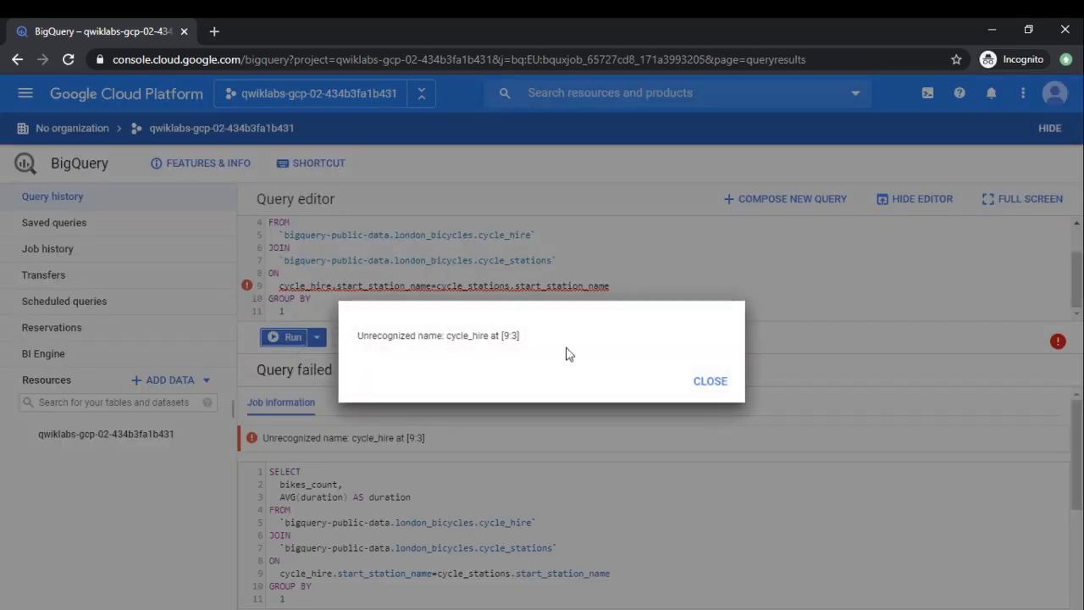
{"action": "left_click", "coordinate": [712, 383]}
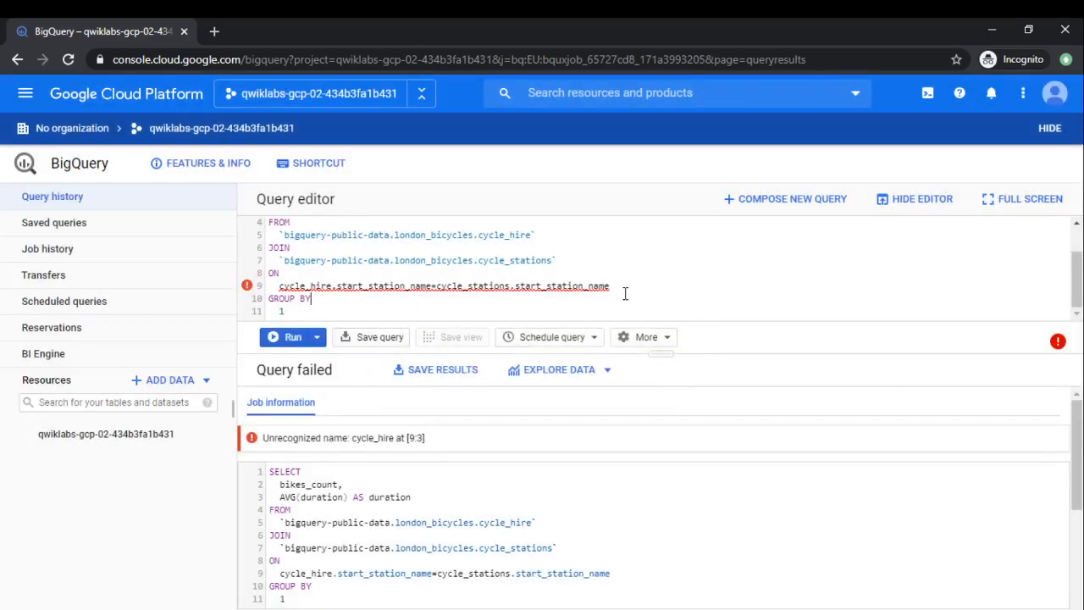
Rewrite the join condition as cycle_hire.start_station_name = cycle_stations.name
{"action": "key", "text": "alt+Tab"}
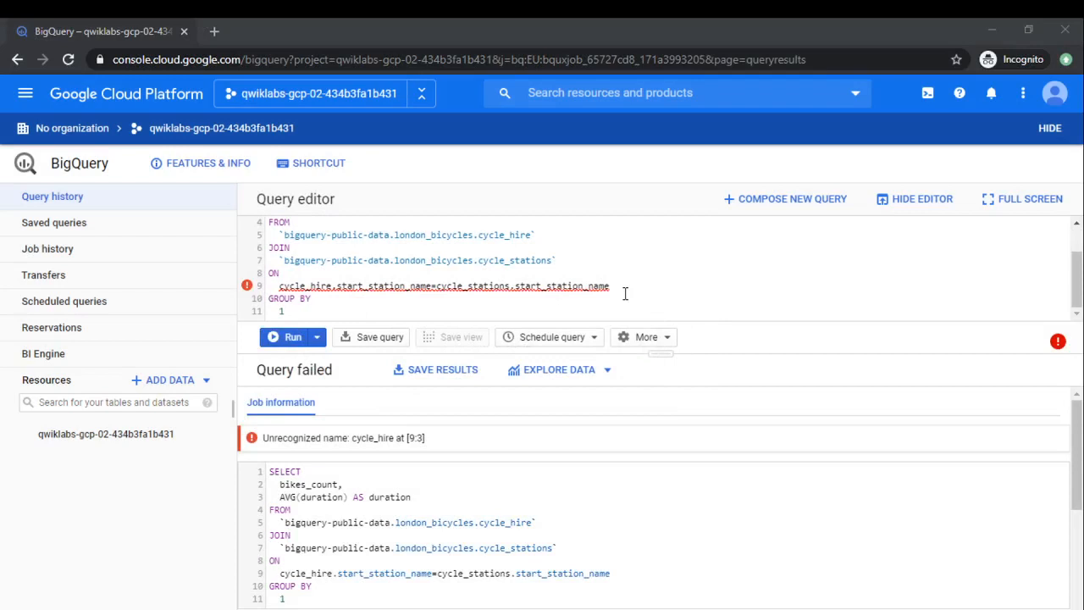
{"action": "key", "text": "alt+Tab"}
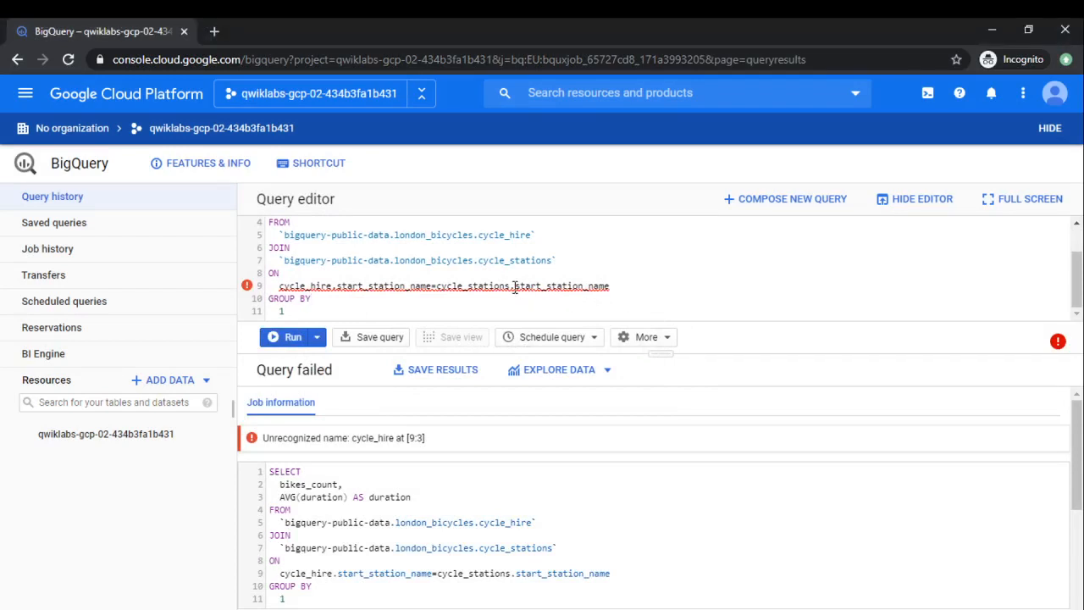
{"action": "left_click_drag", "start_coordinate": [515, 288], "coordinate": [591, 287]}
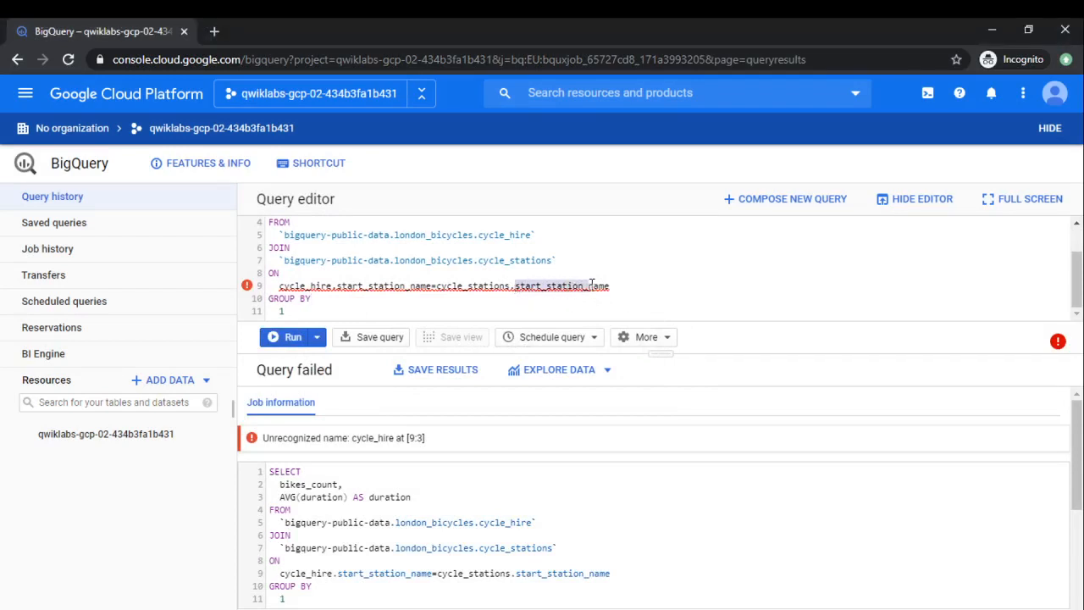
{"action": "key", "text": "BackSpace"}
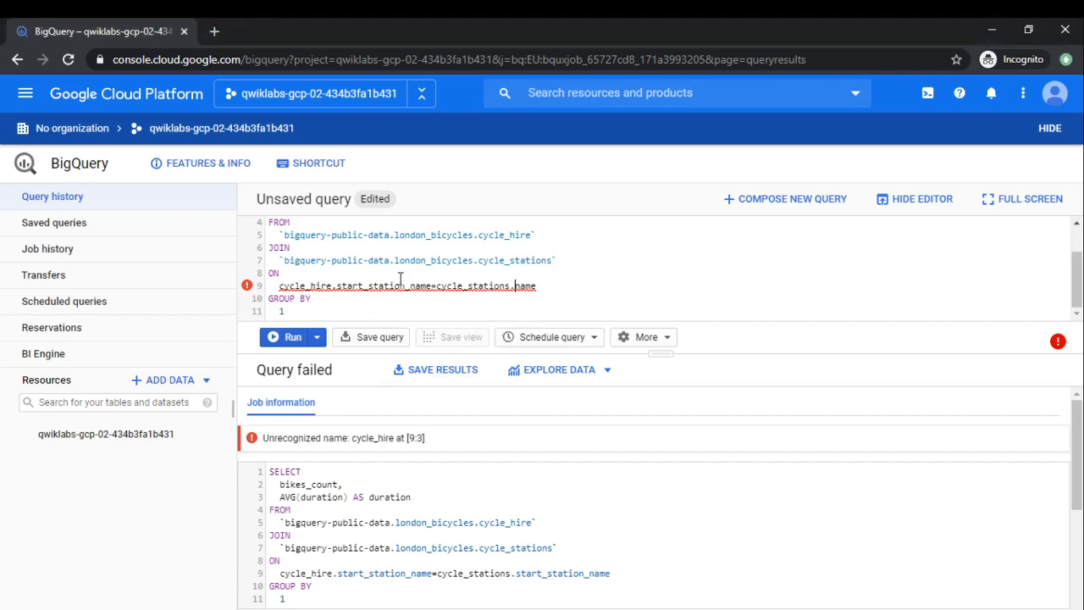
{"action": "scroll", "coordinate": [344, 255], "scroll_direction": "up", "scroll_amount": 2}
{"action": "scroll", "coordinate": [426, 275], "scroll_direction": "down", "scroll_amount": 2}
{"action": "left_click_drag", "start_coordinate": [277, 285], "coordinate": [581, 282]}
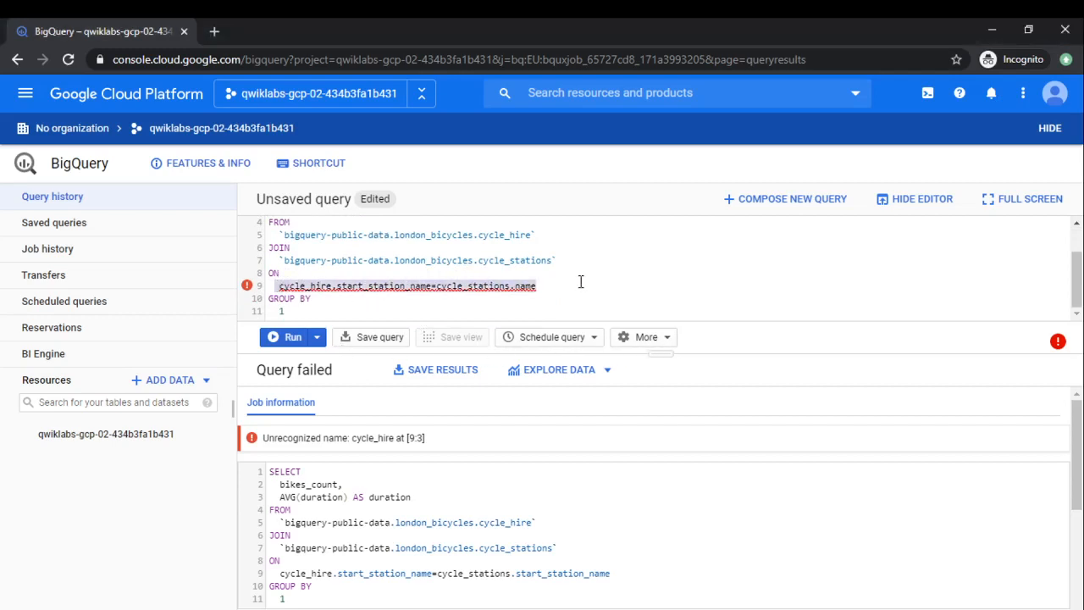
{"action": "type", "text": "cycle_hire.start_station_name = cycle_stations.name"}
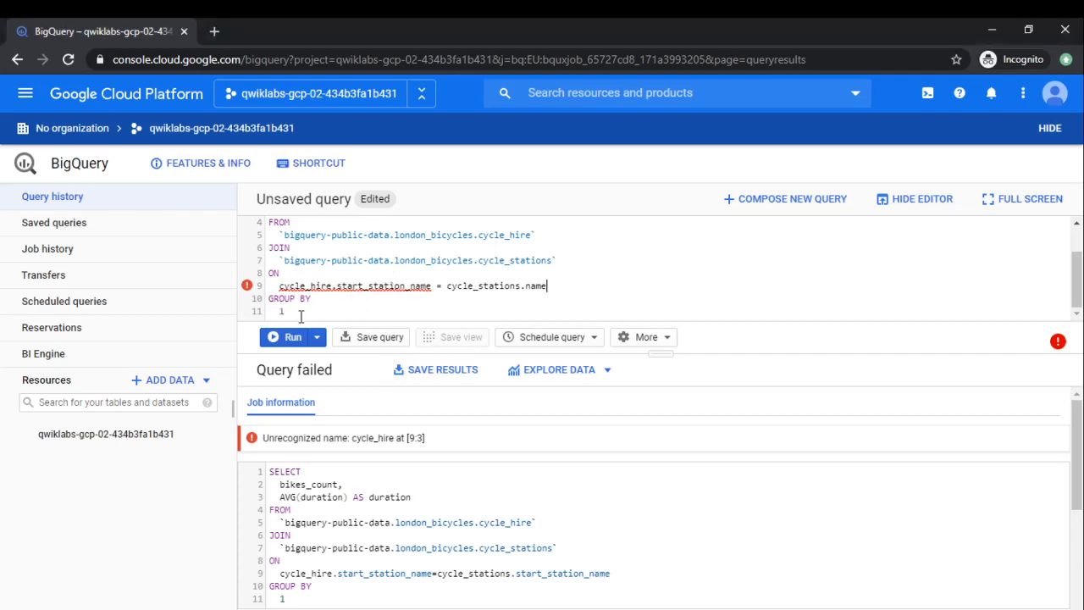
Enclose only bigquery-public-data in backticks in both table references, and group by bikes_count
{"action": "scroll", "coordinate": [303, 316], "scroll_direction": "up", "scroll_amount": 1}
{"action": "scroll", "coordinate": [302, 316], "scroll_direction": "down", "scroll_amount": 1}
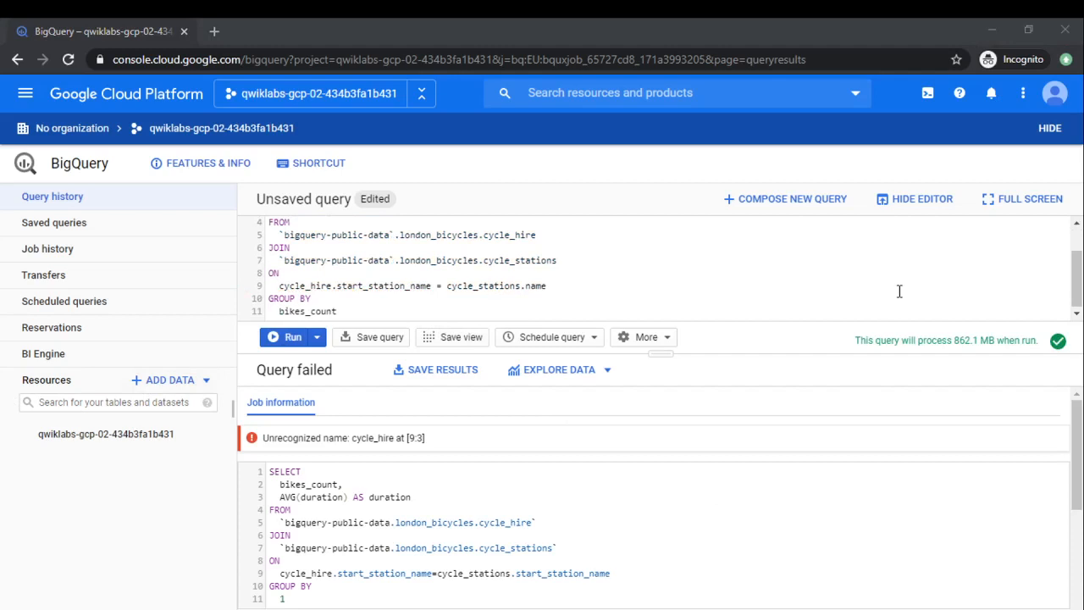
{"action": "left_click", "coordinate": [900, 291]}
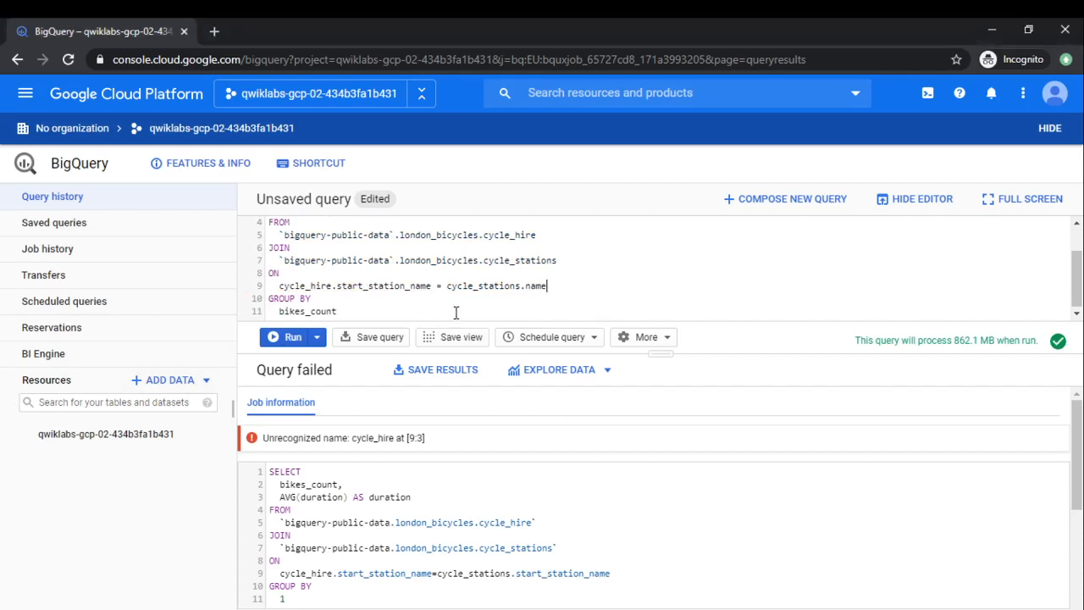
Run the corrected query and enlarge the results area to view durations per bikes_count
{"action": "left_click", "coordinate": [288, 338]}
{"action": "left_click_drag", "start_coordinate": [660, 353], "coordinate": [675, 455]}
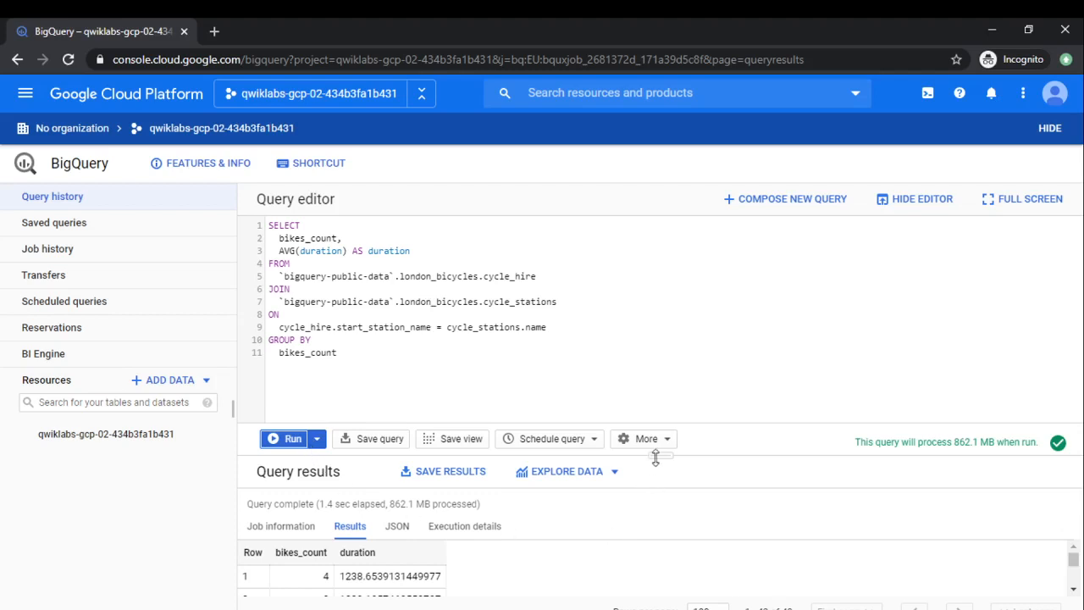
{"action": "left_click_drag", "start_coordinate": [658, 457], "coordinate": [658, 318]}
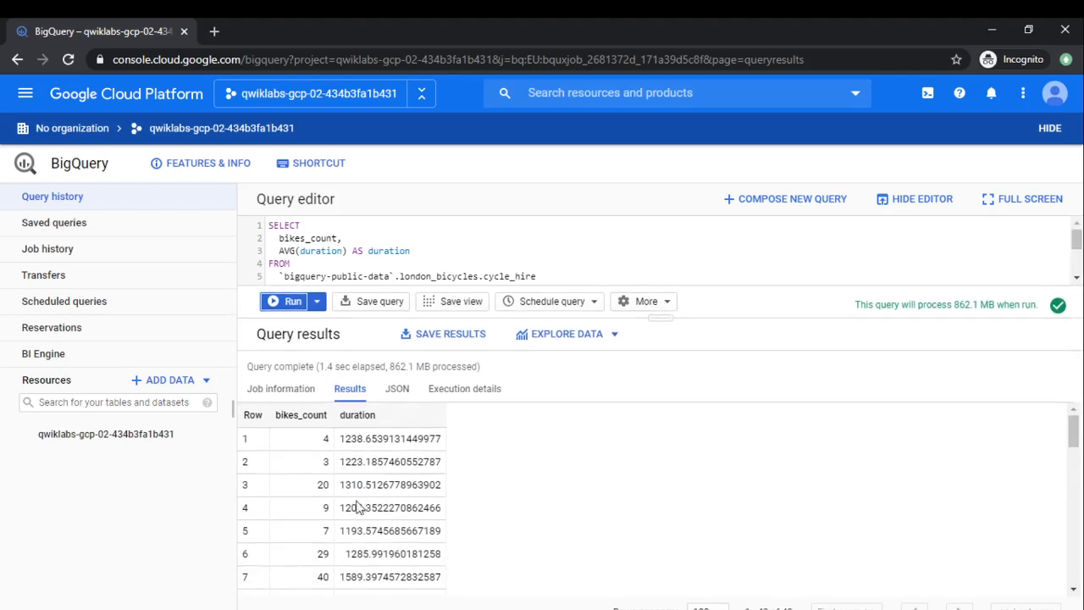
Explore the query results in Data Studio, switch the table to a column chart, and collapse the chart type list
{"action": "left_click", "coordinate": [582, 337]}
{"action": "left_click", "coordinate": [587, 373]}
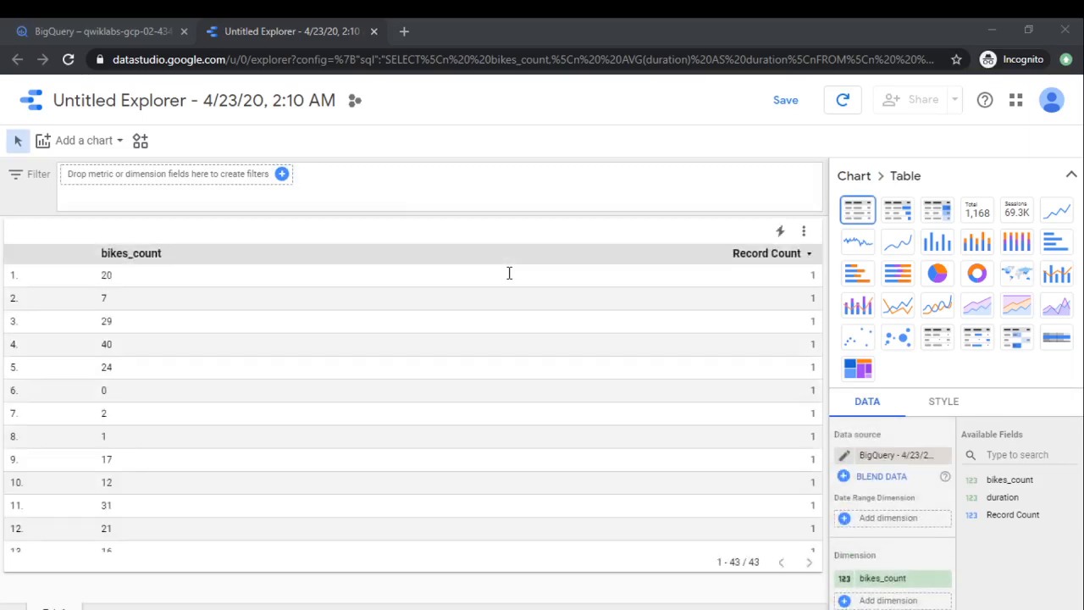
{"action": "left_click", "coordinate": [384, 283]}
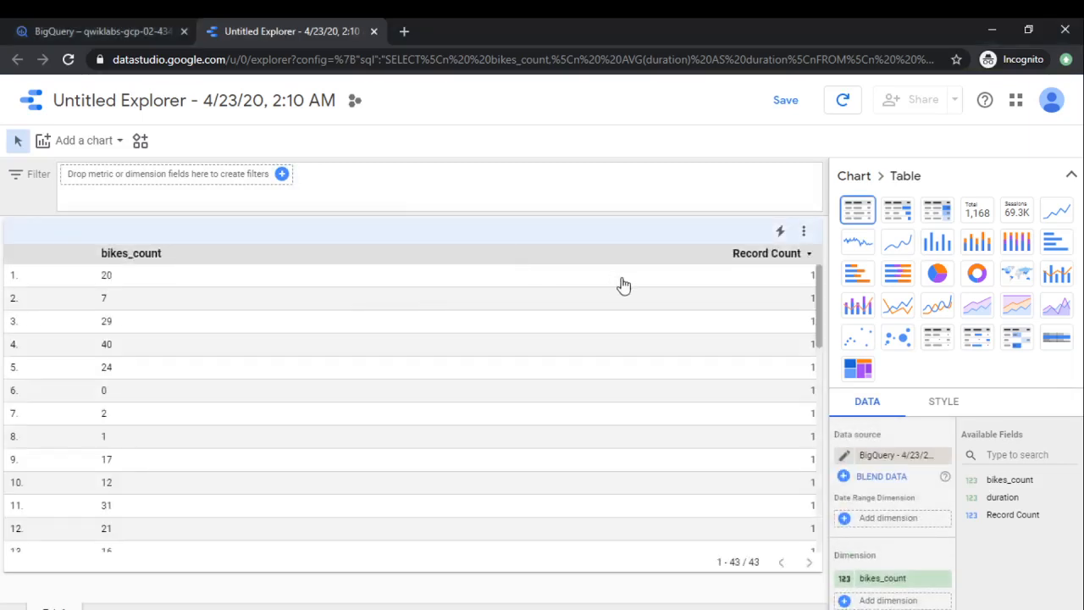
{"action": "left_click", "coordinate": [937, 243]}
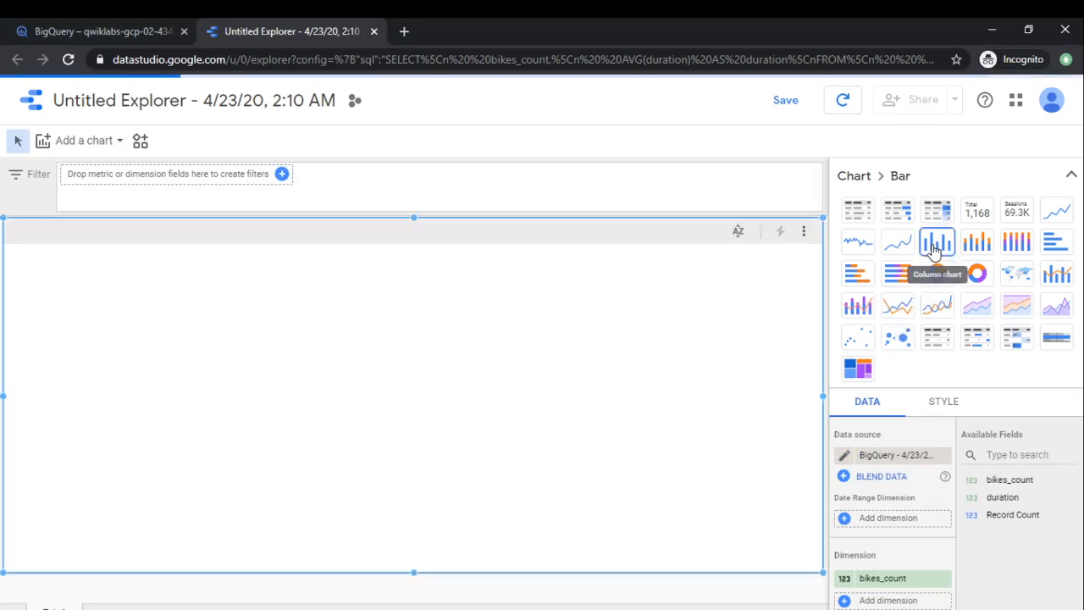
{"action": "left_click", "coordinate": [1071, 175]}
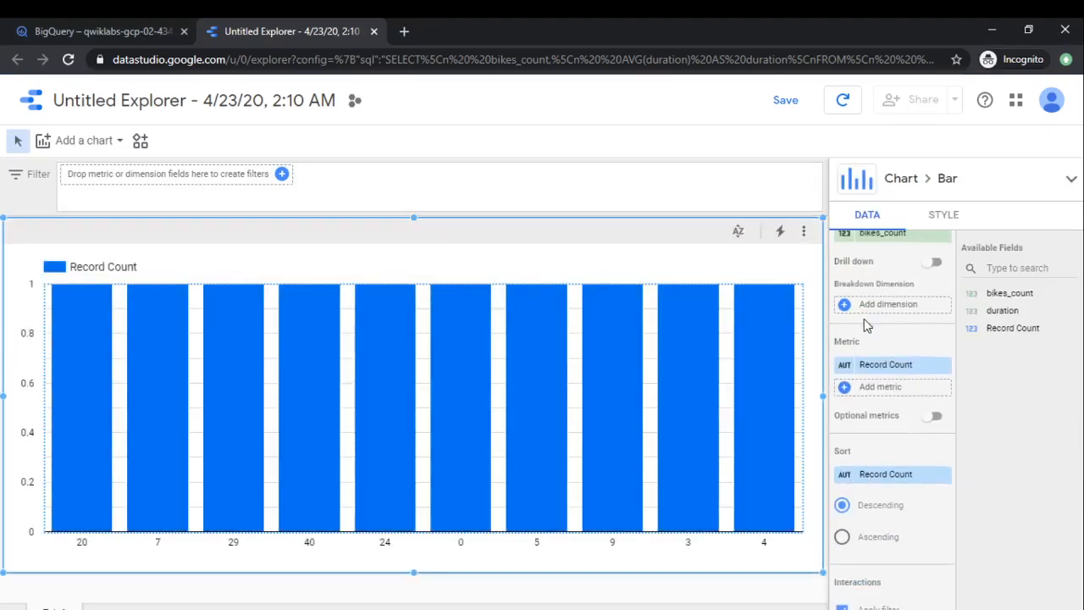
Replace the column chart's Record Count metric with duration
{"action": "left_click", "coordinate": [897, 364]}
{"action": "scroll", "coordinate": [856, 504], "scroll_direction": "down", "scroll_amount": 2}
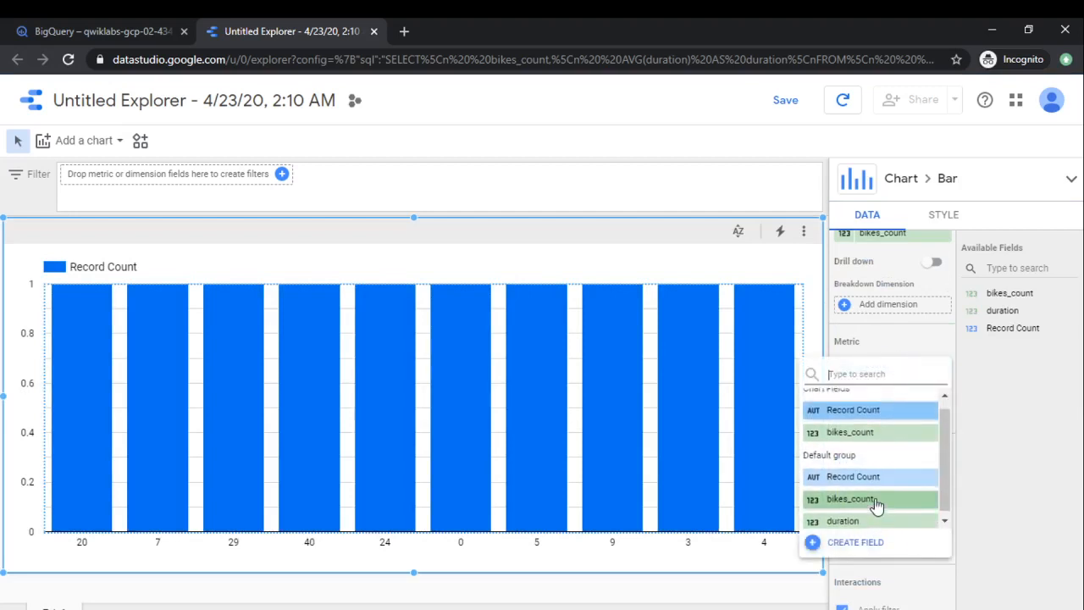
{"action": "left_click", "coordinate": [868, 515]}
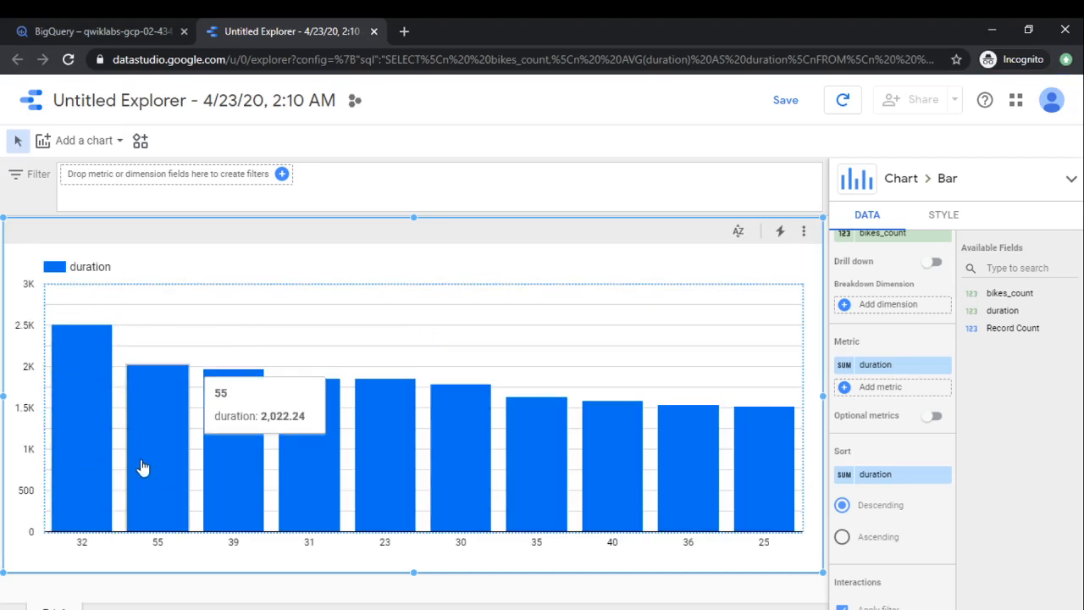
{"action": "mouse_move", "coordinate": [244, 481]}
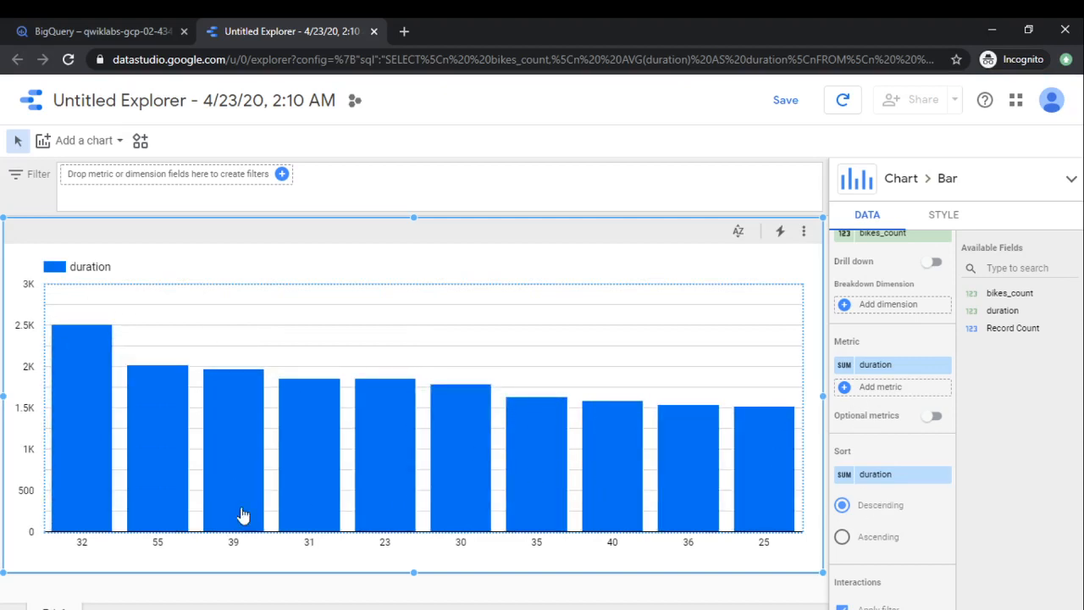
Sort the chart by ascending duration for comparison, and return it to descending order
{"action": "left_click", "coordinate": [881, 543]}
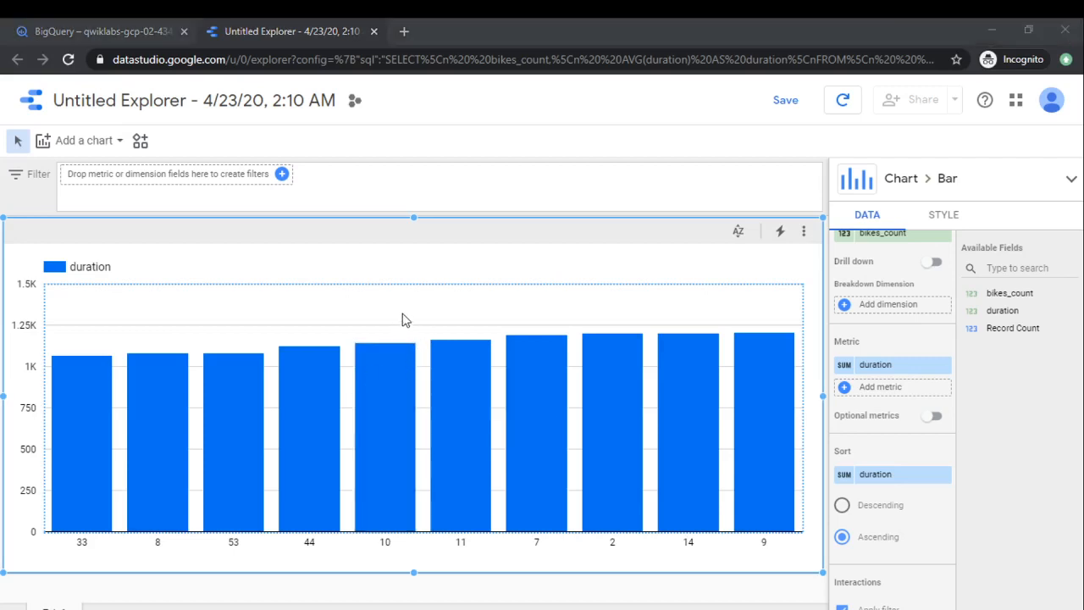
{"action": "left_click", "coordinate": [590, 309]}
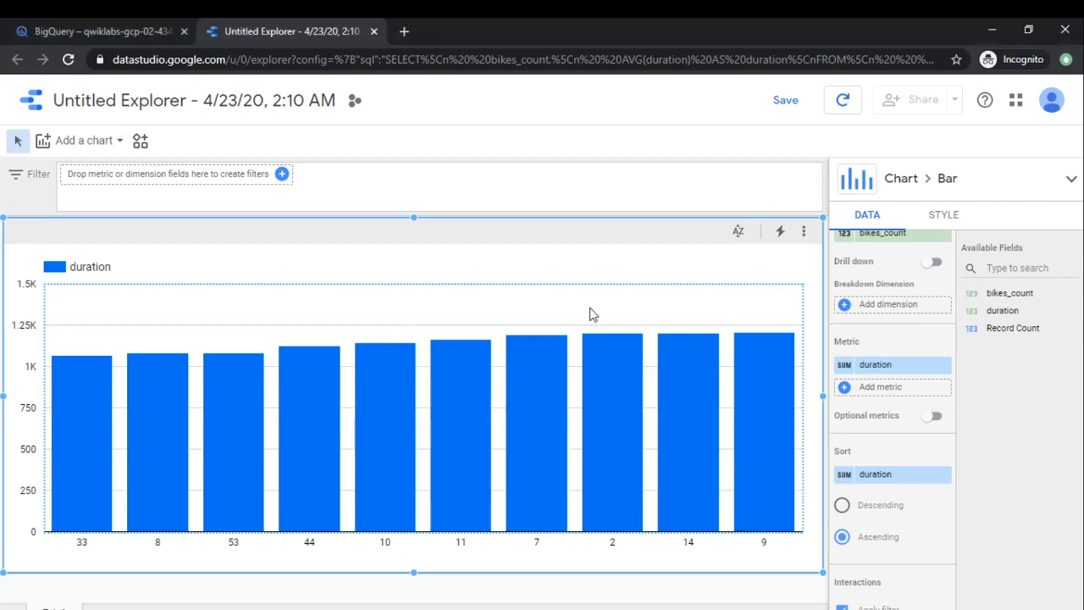
{"action": "left_click", "coordinate": [842, 506]}
{"action": "mouse_move", "coordinate": [151, 445]}
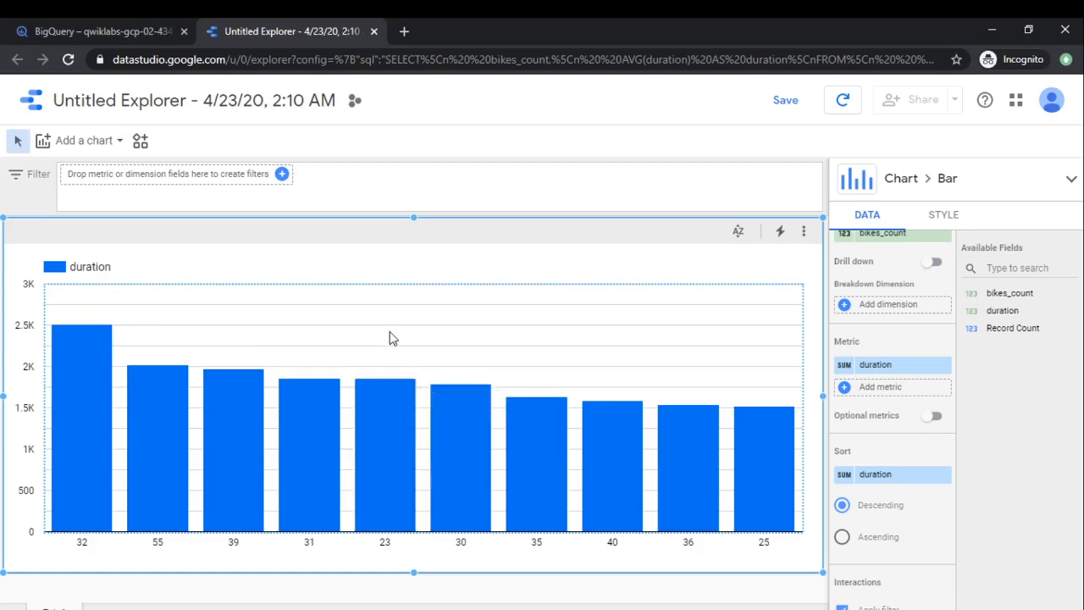
Close the Data Studio explorer to return to BigQuery, and clear the old query from an enlarged editor
{"action": "left_click", "coordinate": [373, 31]}
{"action": "left_click_drag", "start_coordinate": [661, 317], "coordinate": [662, 462]}
{"action": "left_click_drag", "start_coordinate": [339, 352], "coordinate": [250, 214]}
{"action": "key", "text": "BackSpace"}
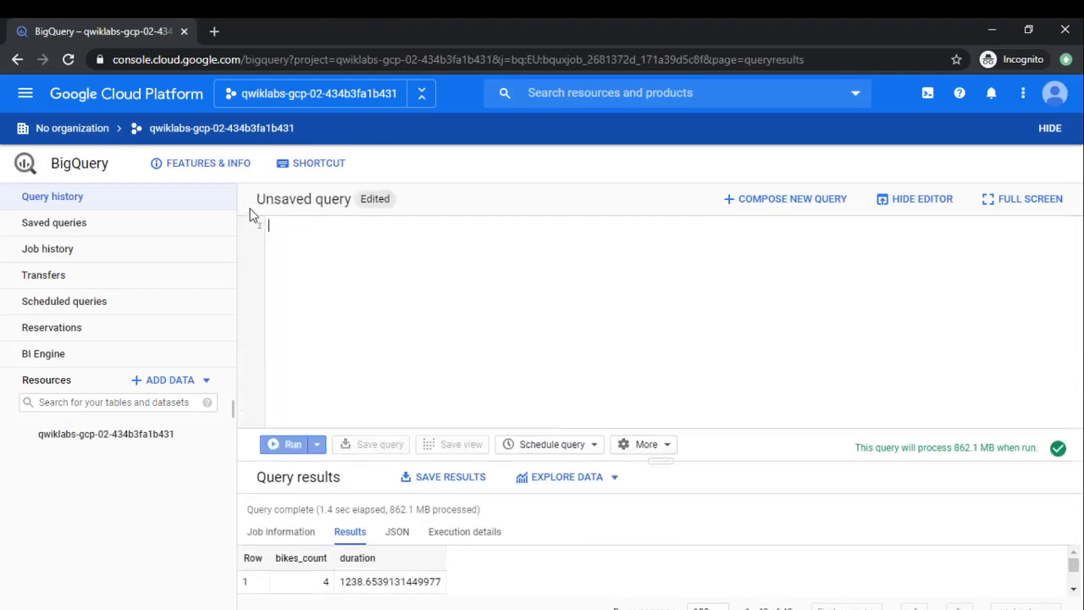
Begin a new query with a #dataset comment and a SELECT clause listing start_station_name
{"action": "type", "text": "#"}
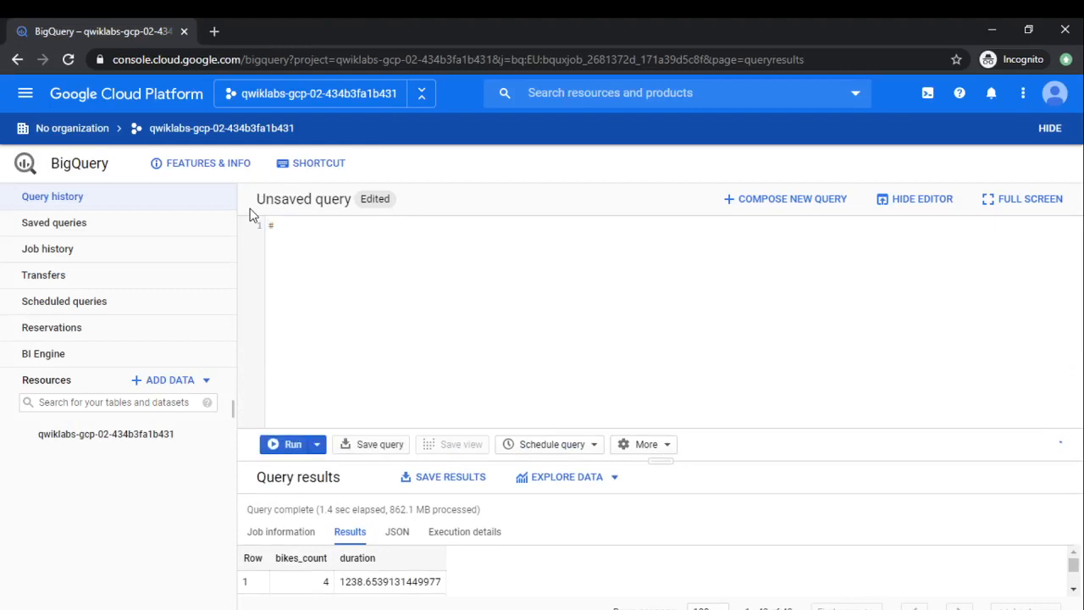
{"action": "type", "text": "dataset"}
{"action": "key", "text": "Return"}
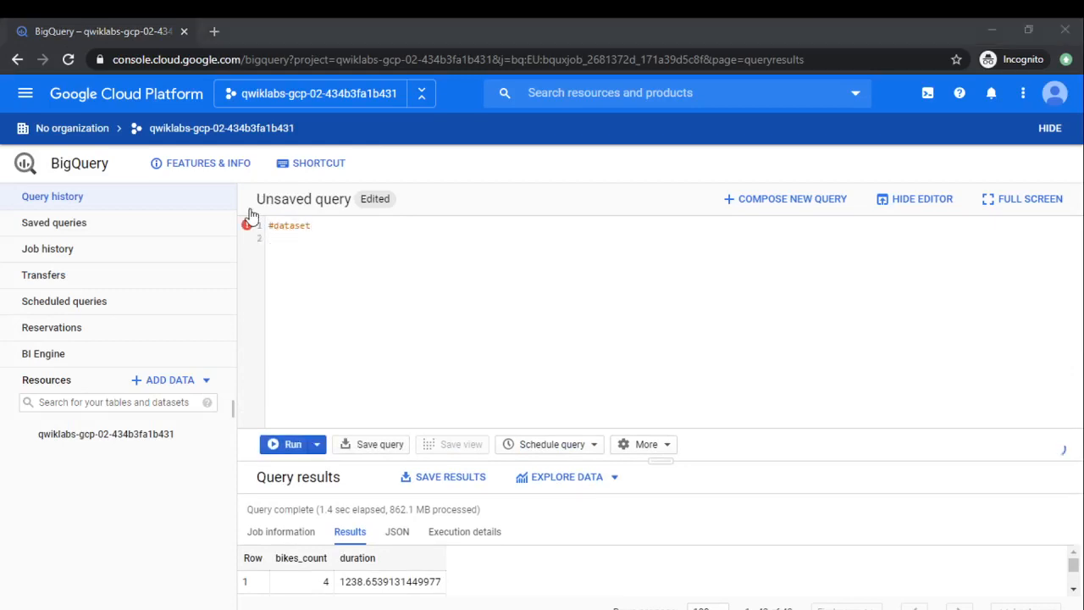
{"action": "type", "text": "SE"}
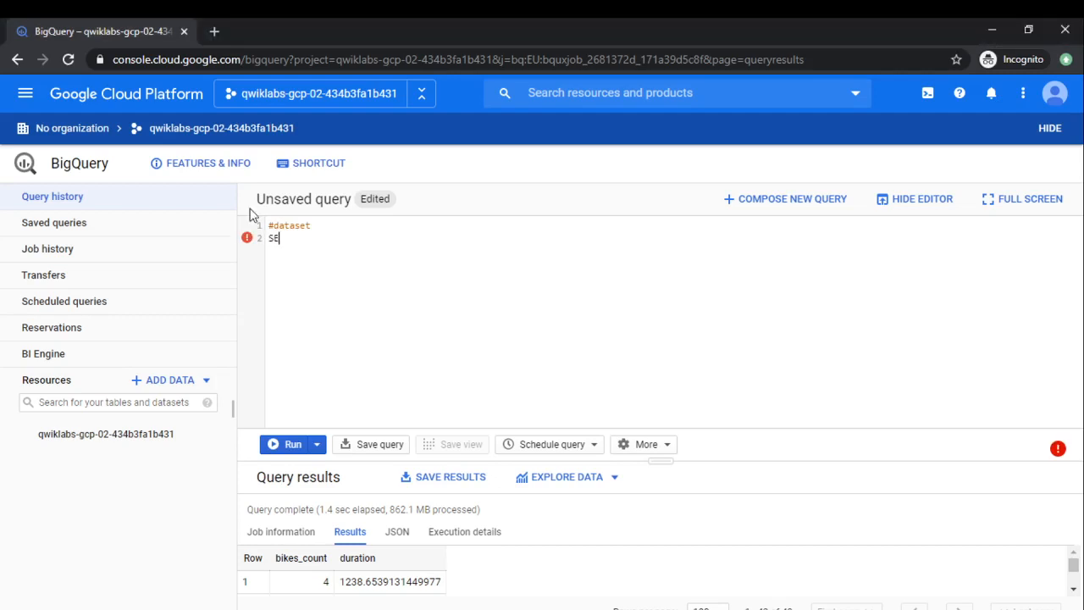
{"action": "type", "text": "LECT "}
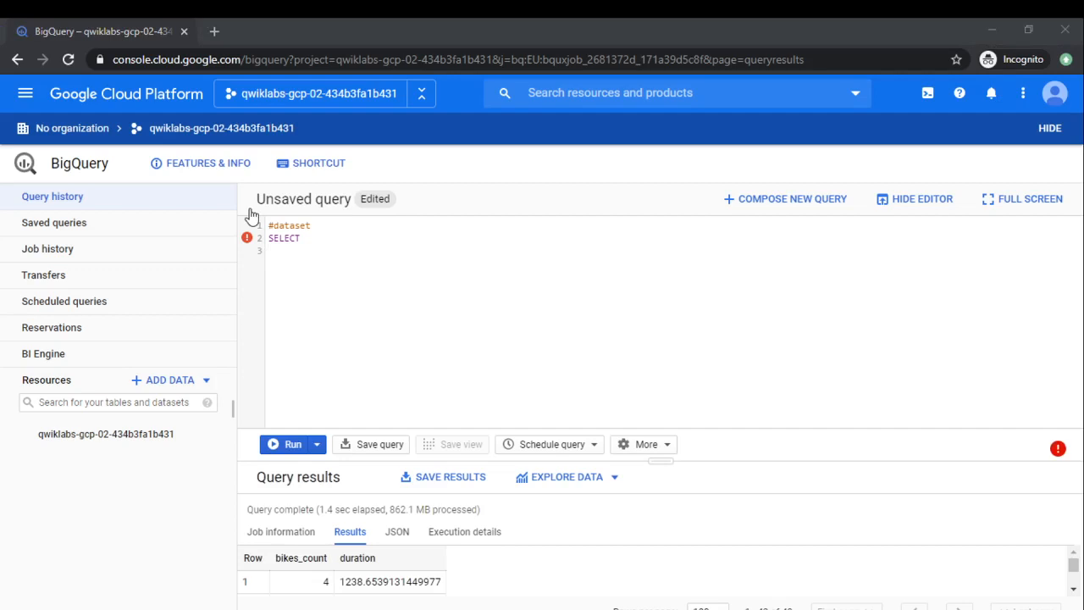
{"action": "type", "text": "start"}
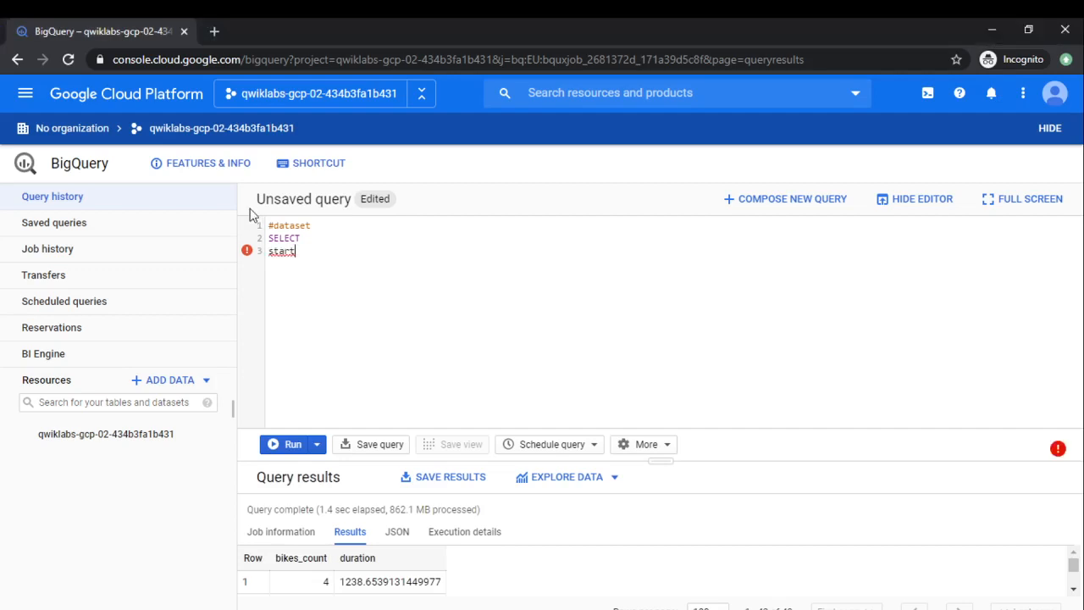
{"action": "type", "text": "_station_name"}
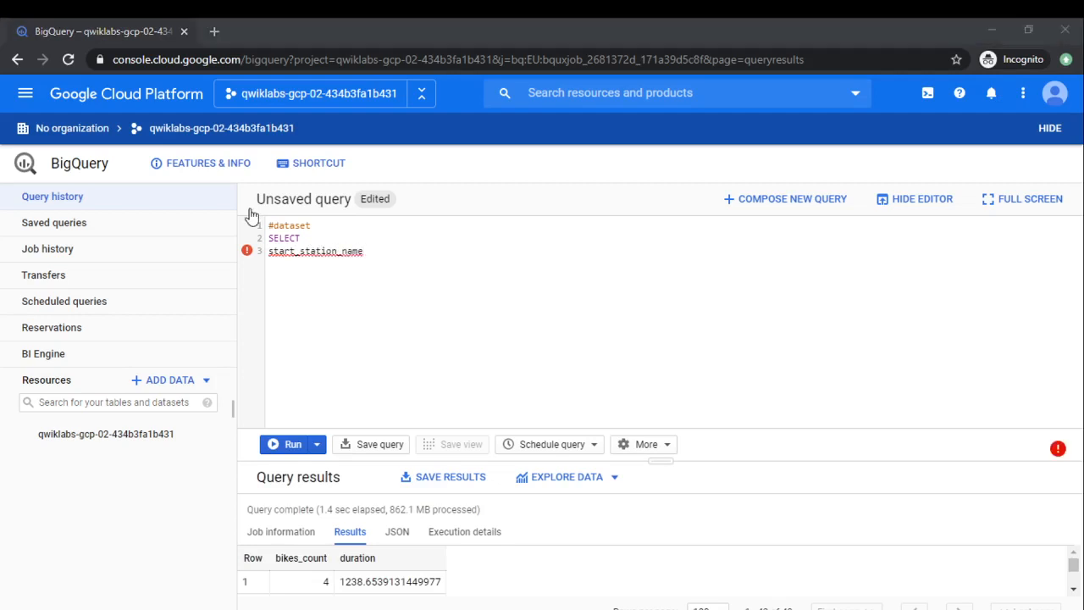
{"action": "type", "text": ","}
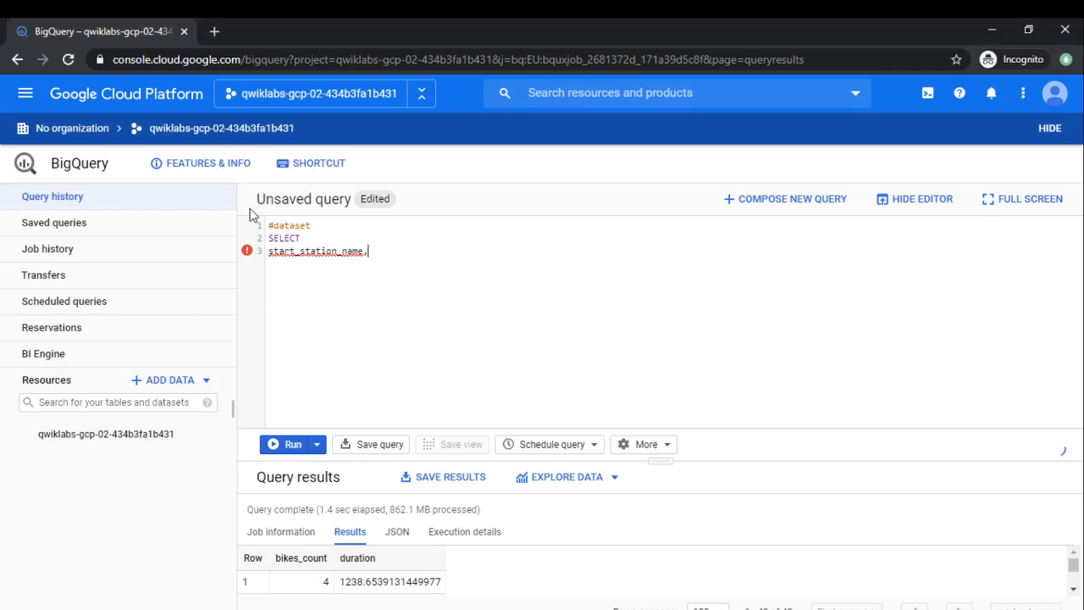
Add duration as the first selected column above start_station_name, ending both column lines with commas
{"action": "key", "text": "Up"}
{"action": "key", "text": "Return"}
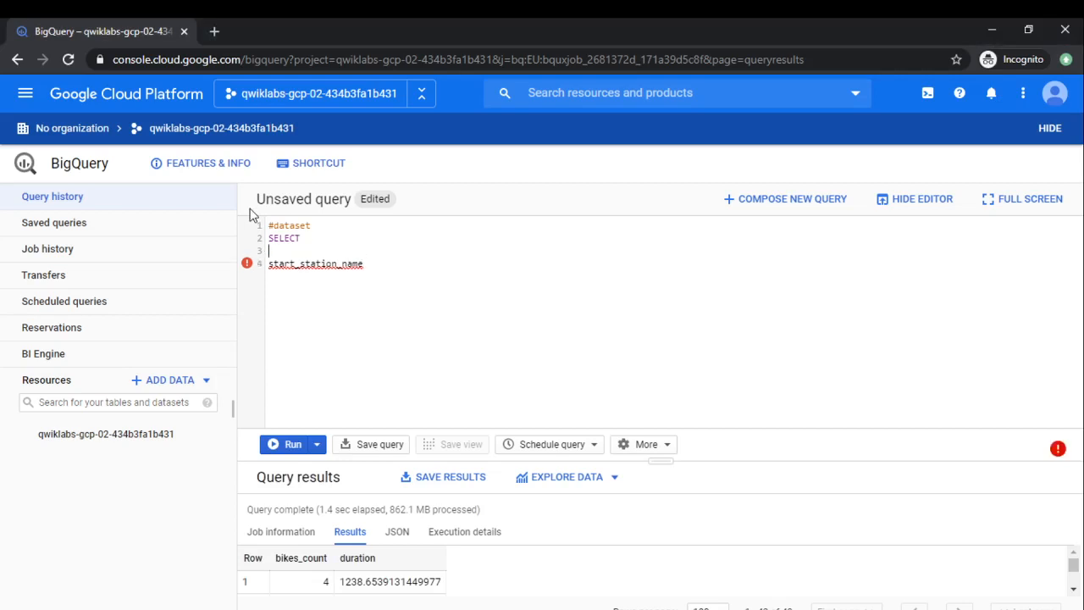
{"action": "type", "text": "duratiuon"}
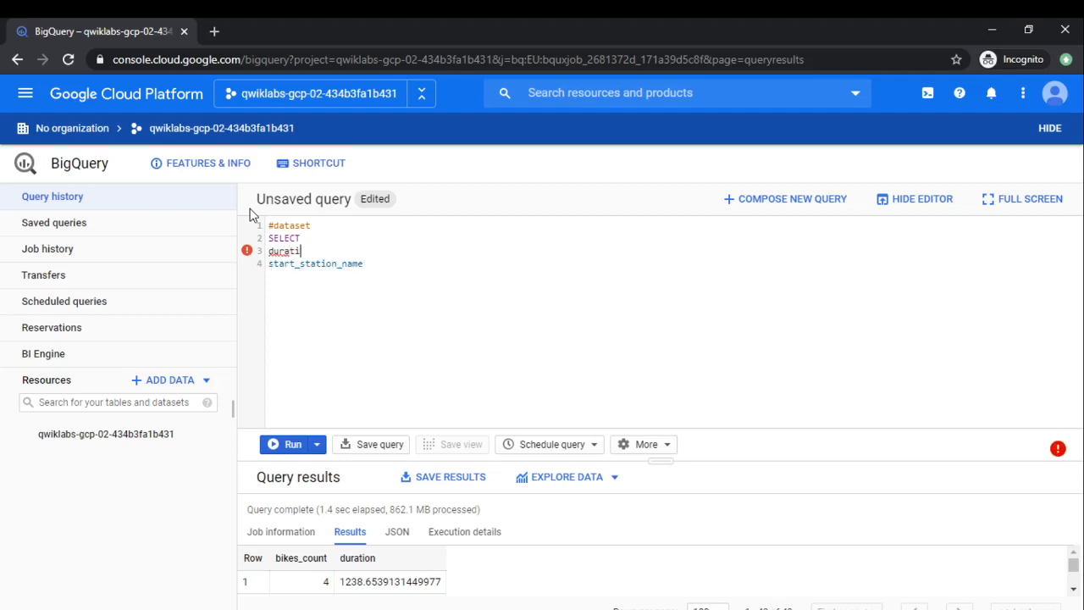
{"action": "key", "text": "BackSpace"}
{"action": "key", "text": "BackSpace"}
{"action": "key", "text": "BackSpace"}
{"action": "type", "text": "on,"}
{"action": "type", "text": ","}
{"action": "key", "text": "Return"}
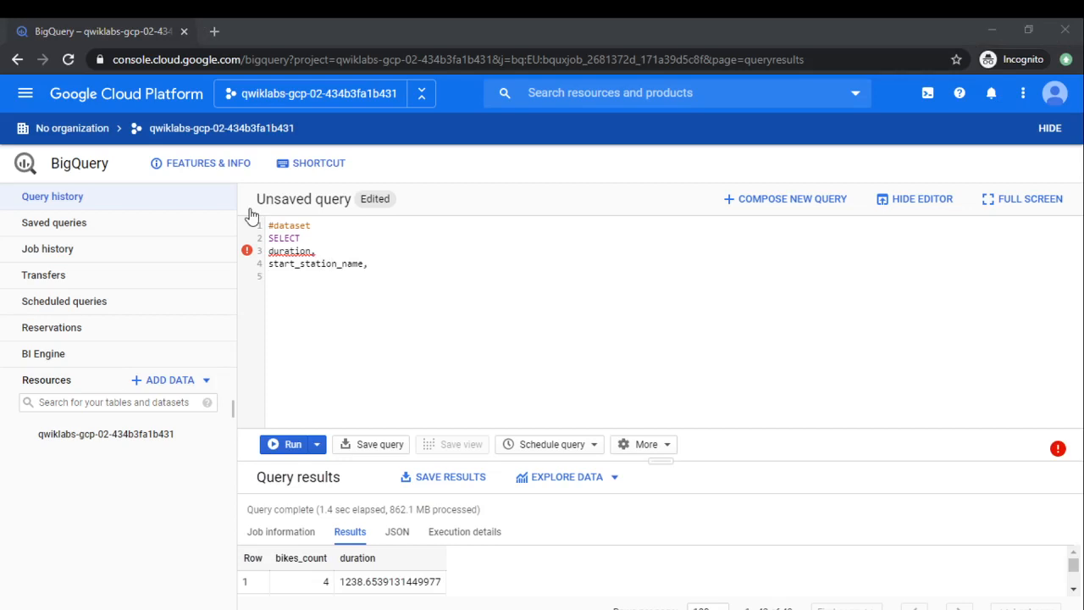
Add a FROM clause for the backticked table bigquery-public-data.london_bicycles.cycle_hire, leaving blank lines above it for more columns
{"action": "key", "text": "Return"}
{"action": "type", "text": "FR"}
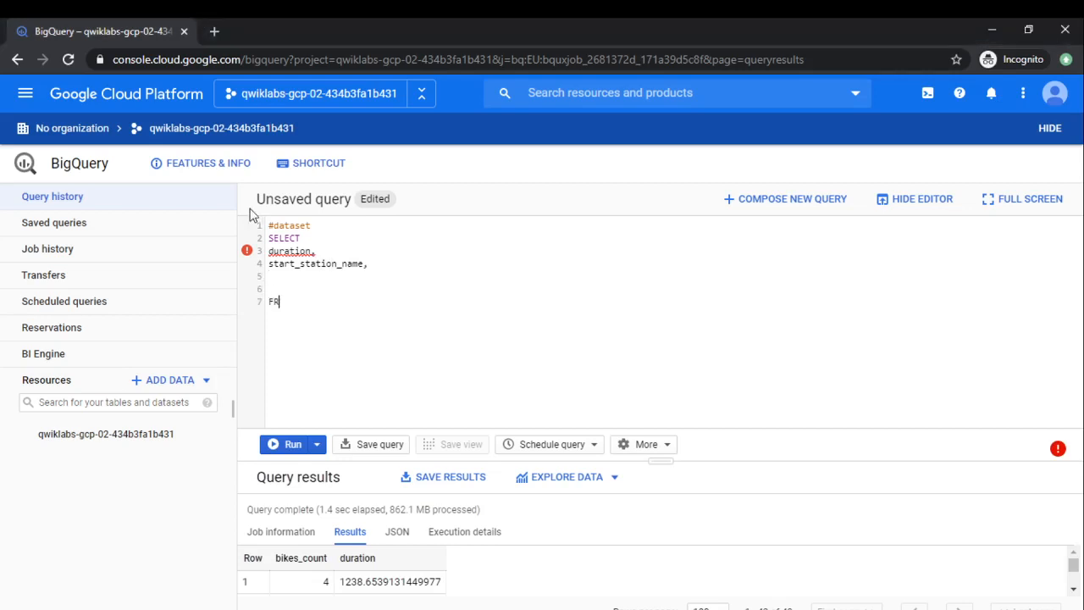
{"action": "type", "text": "OM `BI"}
{"action": "key", "text": "BackSpace"}
{"action": "key", "text": "BackSpace"}
{"action": "type", "text": "big"}
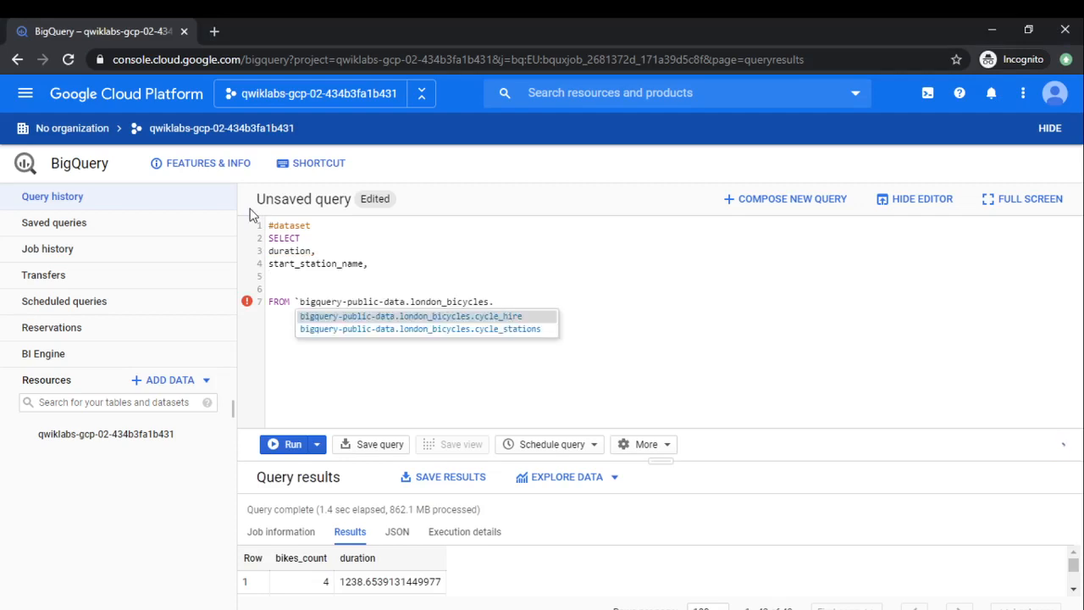
{"action": "key", "text": "Return"}
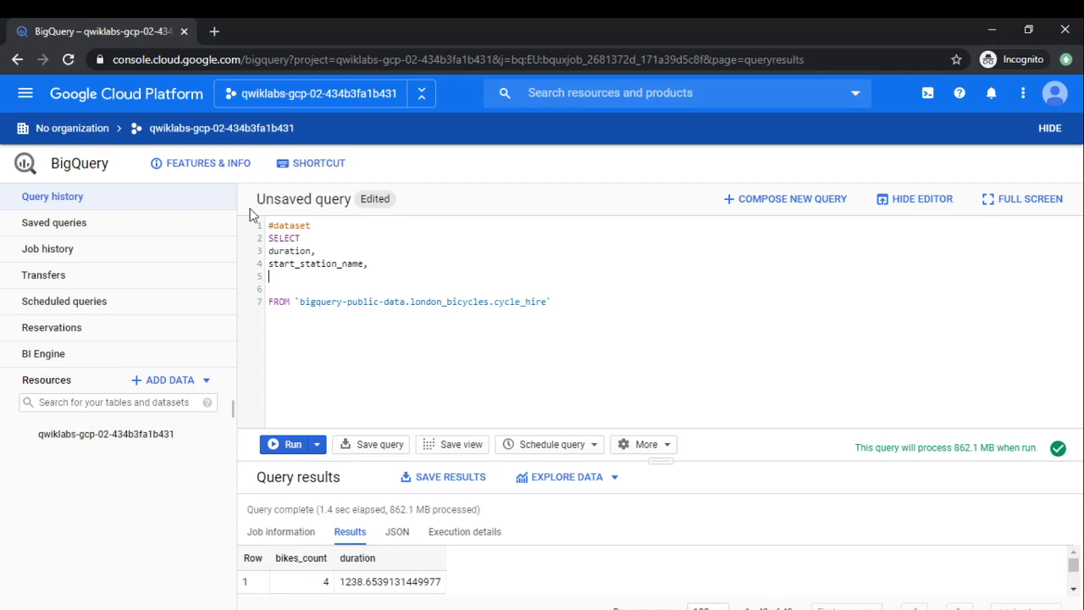
Below start_station_name, write the column expression CAST(EXTRACT(dayofweek from start_date) with the alias dayofweek
{"action": "type", "text": "CAST("}
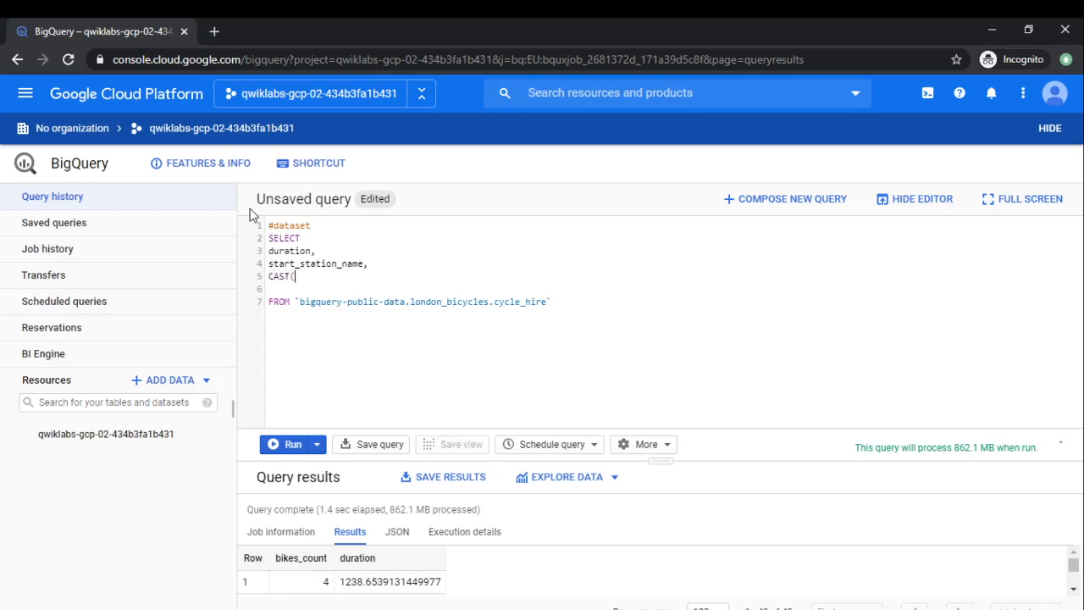
{"action": "type", "text": "E"}
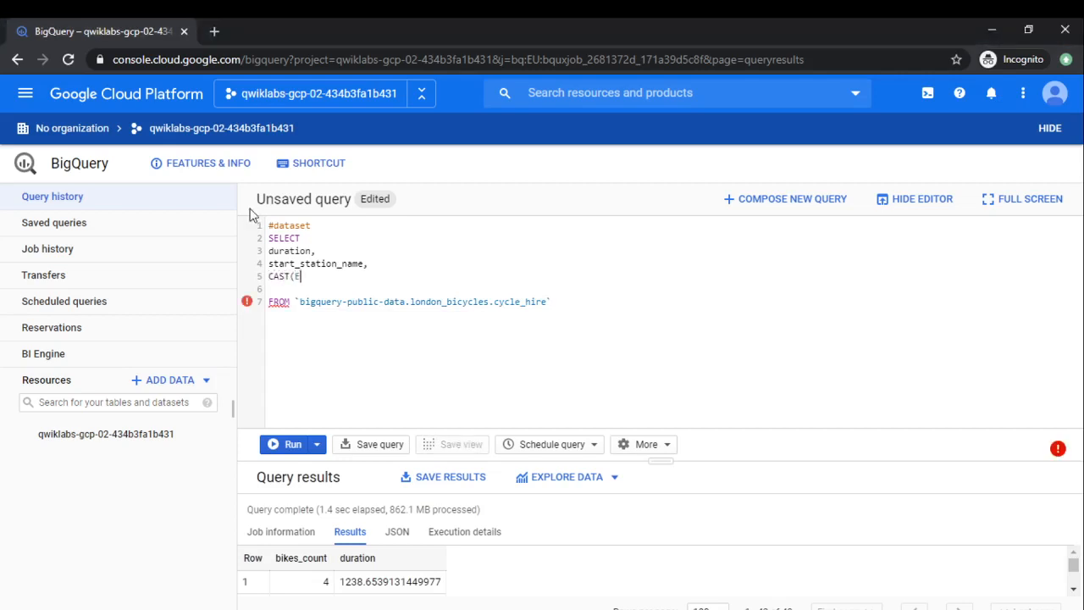
{"action": "type", "text": "XTRA"}
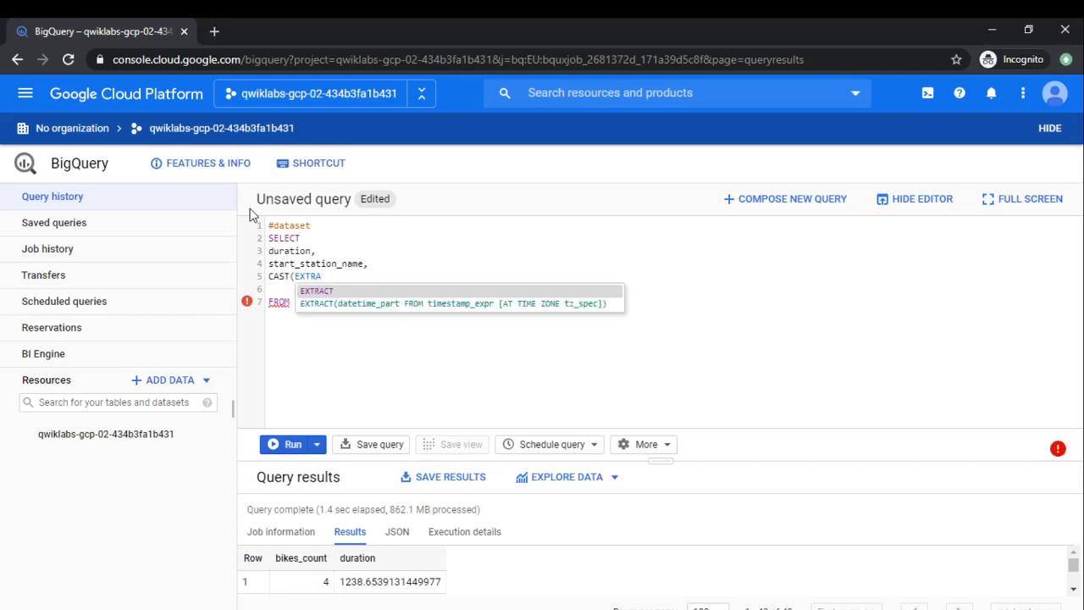
{"action": "key", "text": "Return"}
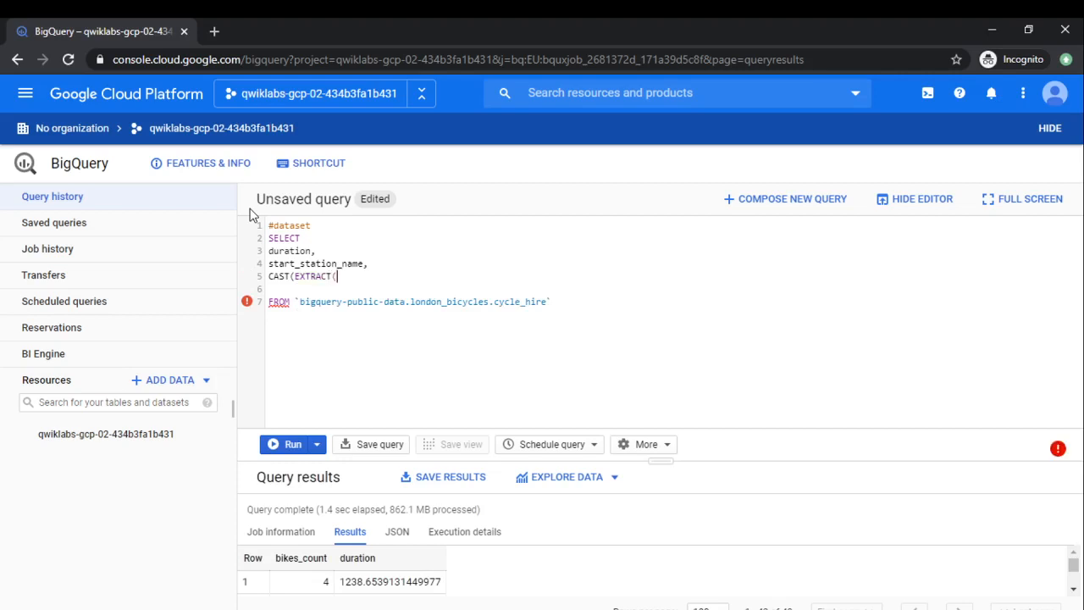
{"action": "type", "text": ")"}
{"action": "key", "text": "Left"}
{"action": "type", "text": "day"}
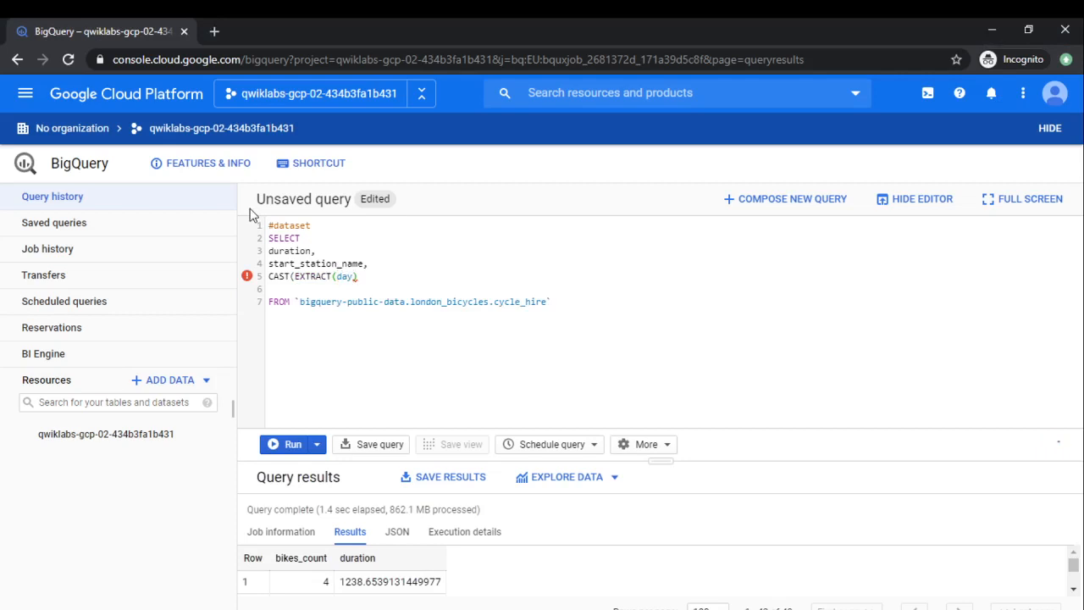
{"action": "type", "text": "ofweek from "}
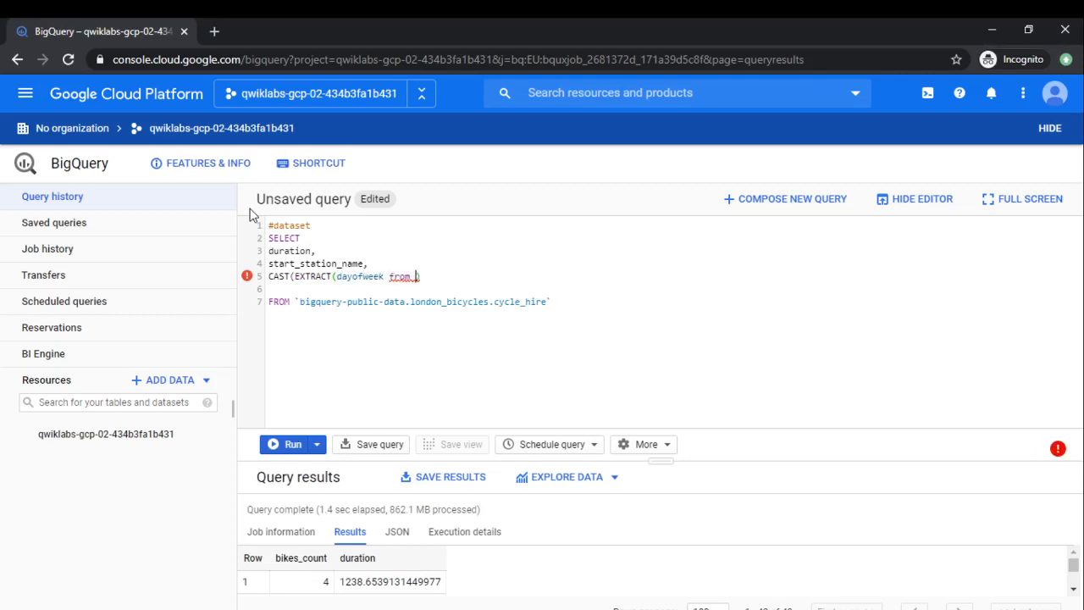
{"action": "type", "text": "start_date"}
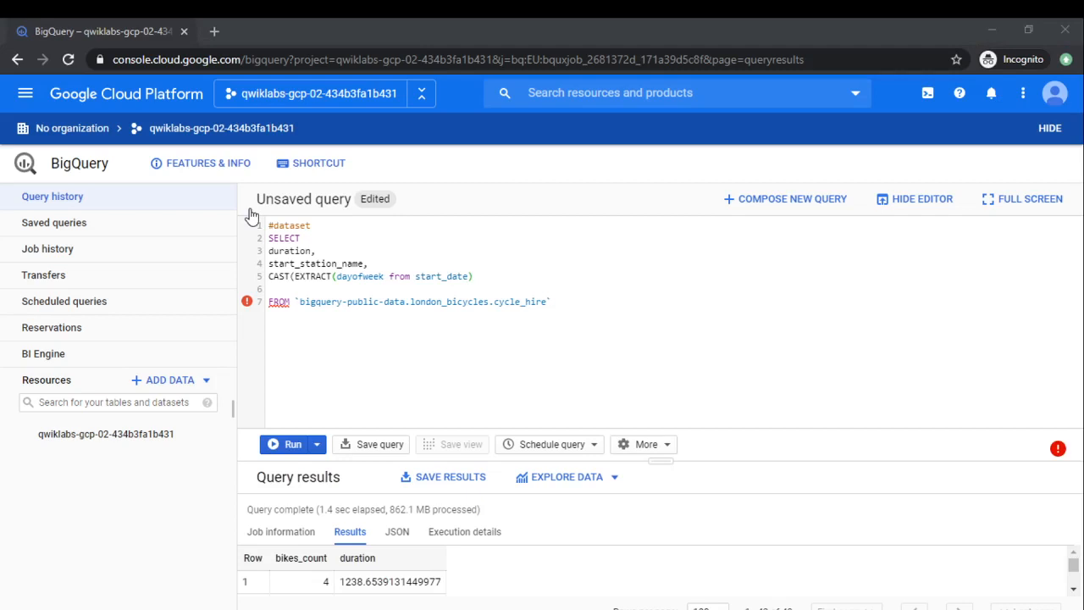
{"action": "type", "text": "dayofw"}
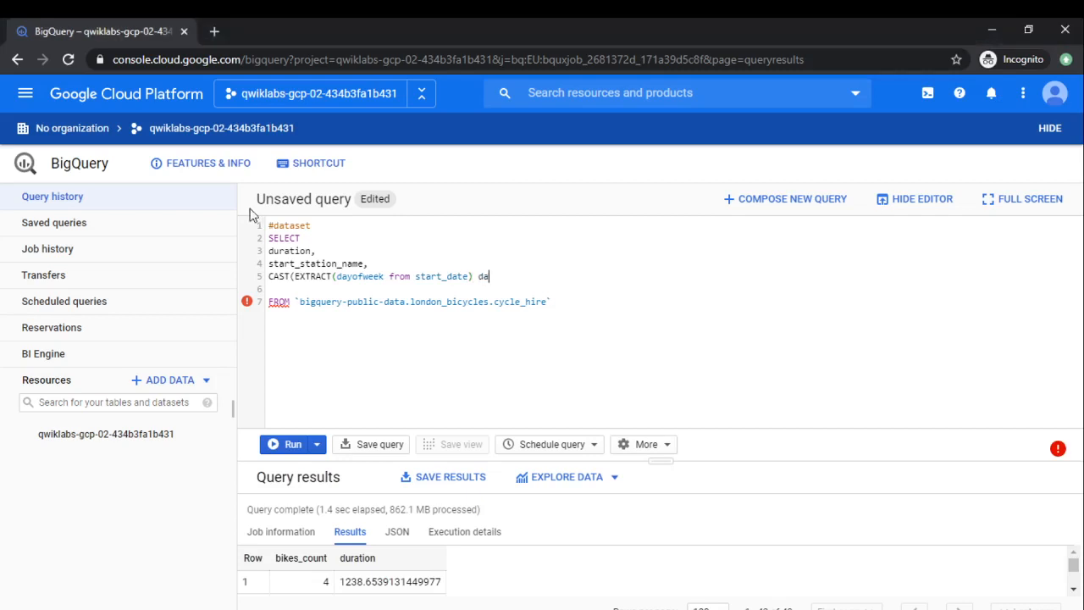
{"action": "type", "text": "eek"}
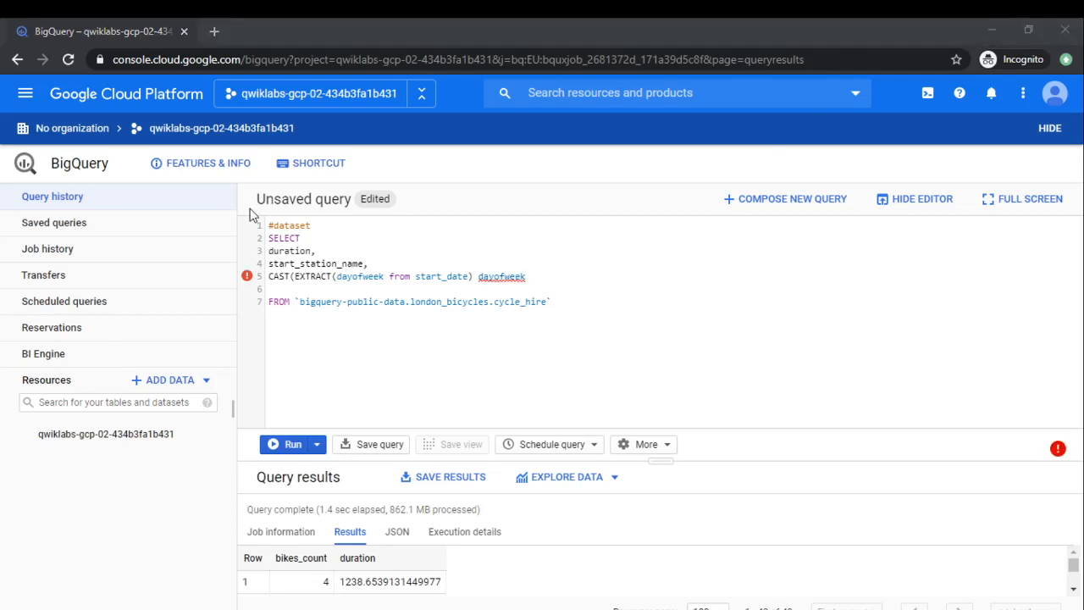
Complete the CAST expression before its alias with "as string)"
{"action": "key", "text": "alt+Tab"}
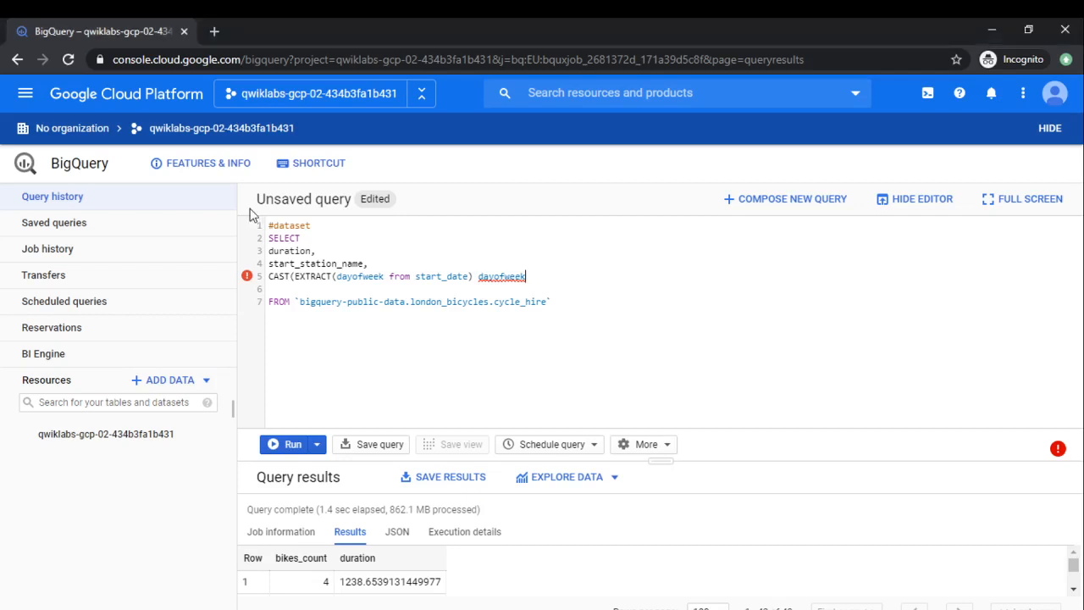
{"action": "key", "text": "Left"}
{"action": "key", "text": "Left"}
{"action": "type", "text": ") as s"}
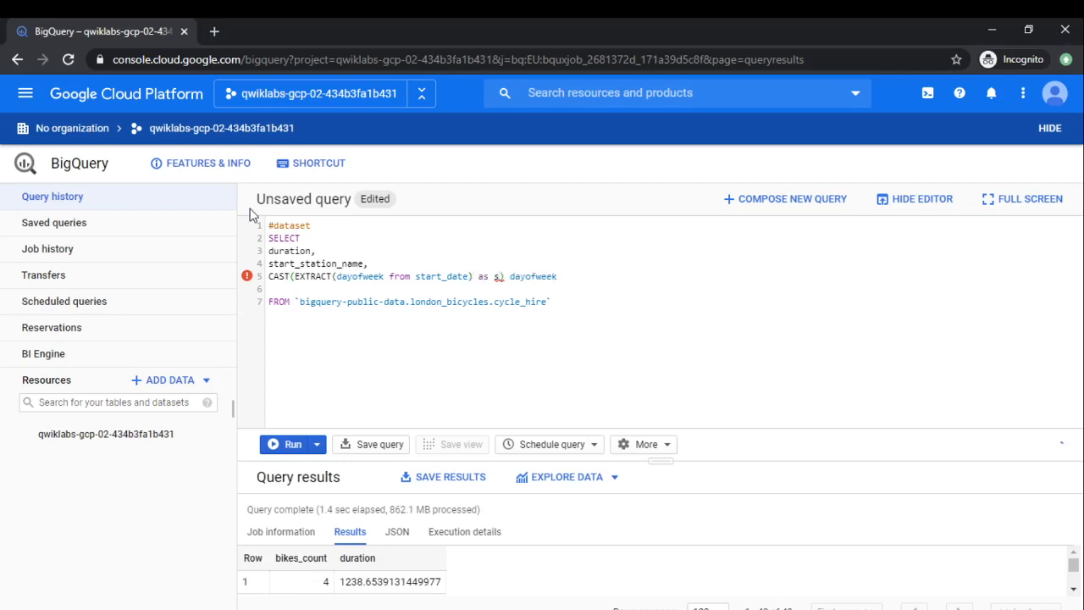
{"action": "type", "text": "tring"}
Duplicate the dayofweek CAST expression onto the line directly below it, leaving no blank line between the copies
{"action": "key", "text": "Right"}
{"action": "key", "text": "Right"}
{"action": "key", "text": "Right"}
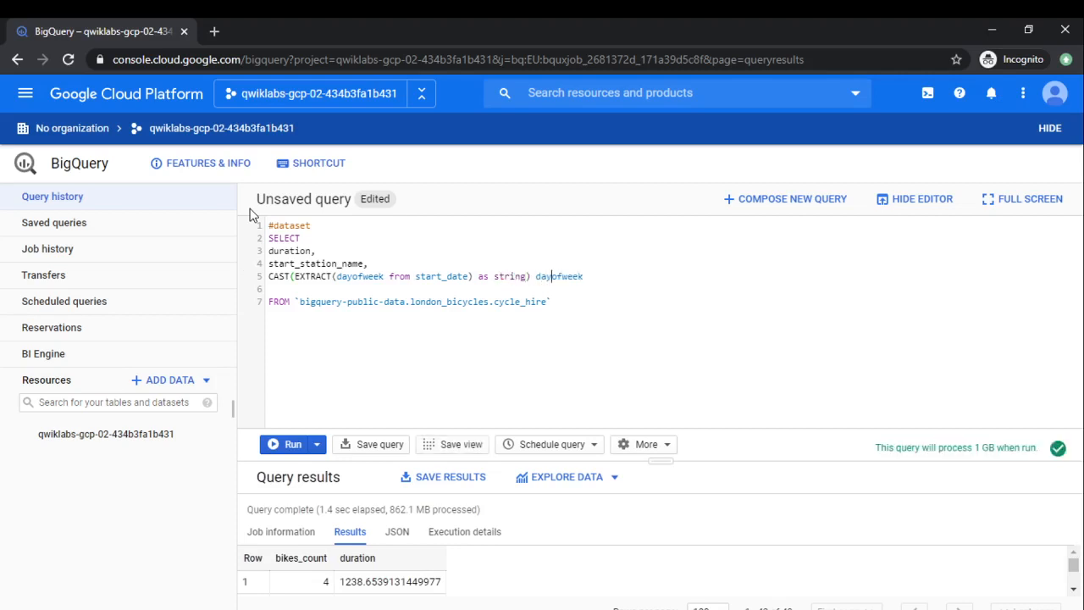
{"action": "key", "text": "Right"}
{"action": "key", "text": "Right"}
{"action": "key", "text": "Right"}
{"action": "key", "text": "Right"}
{"action": "key", "text": "Right"}
{"action": "key", "text": "Right"}
{"action": "key", "text": "Return"}
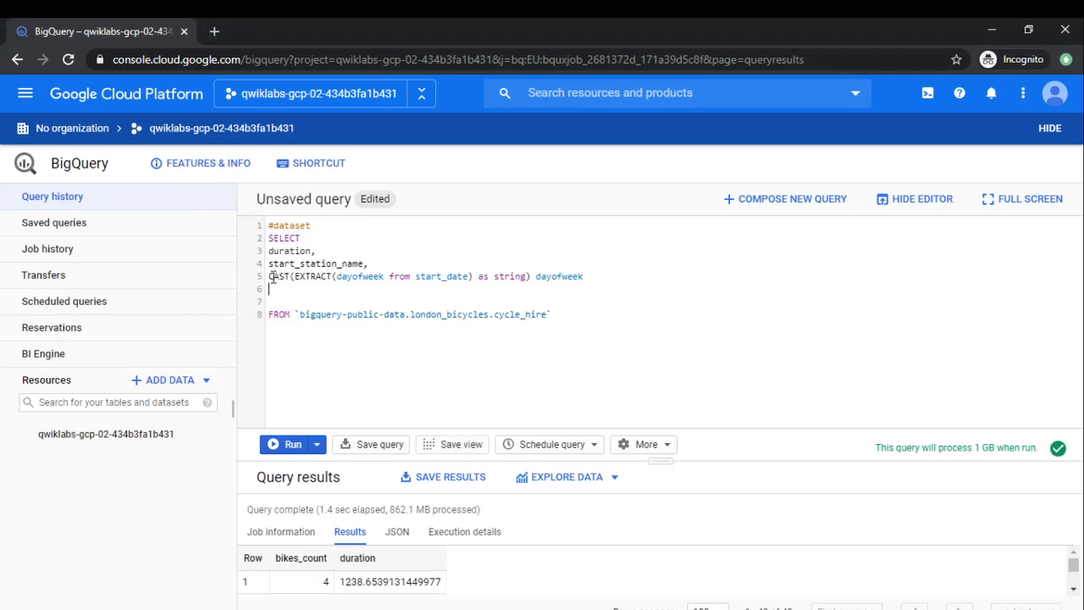
{"action": "left_click_drag", "start_coordinate": [271, 278], "coordinate": [595, 278]}
{"action": "key", "text": "ctrl+c"}
{"action": "left_click", "coordinate": [381, 301]}
{"action": "key", "text": "ctrl+v"}
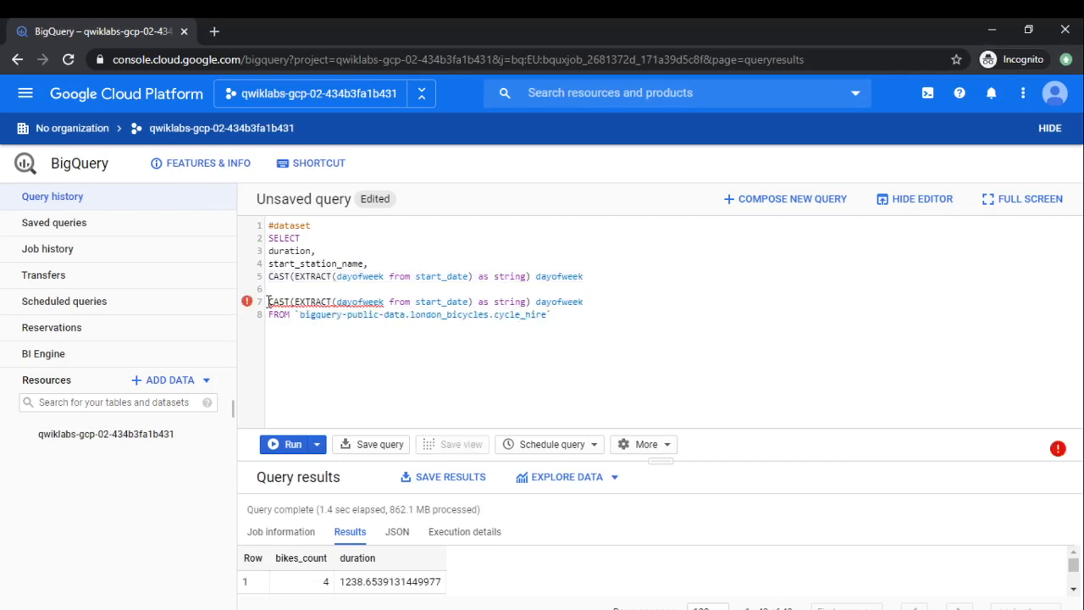
{"action": "left_click", "coordinate": [268, 302]}
{"action": "key", "text": "BackSpace"}
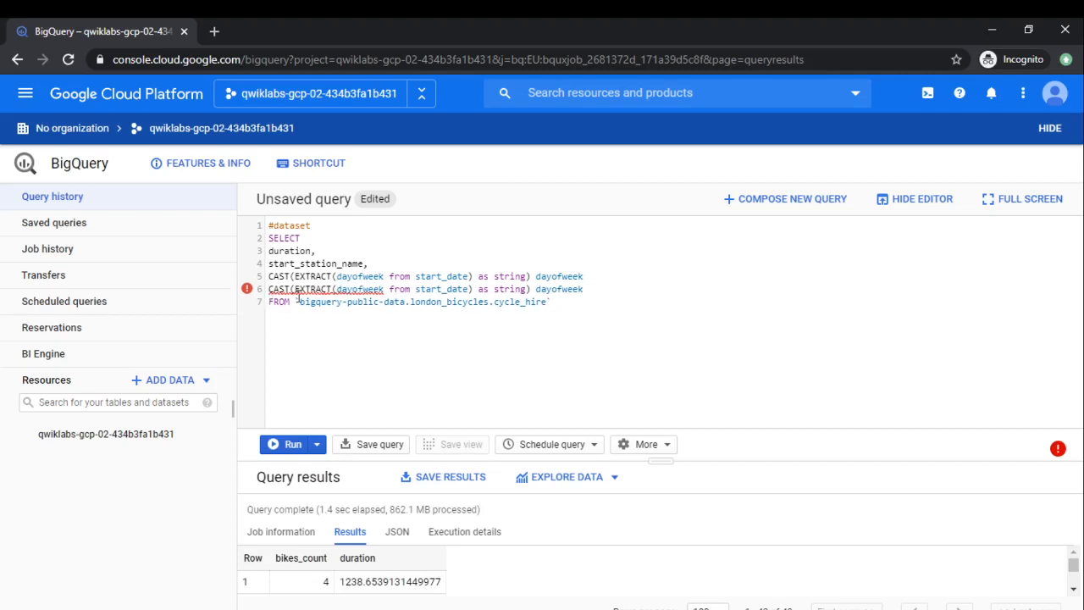
Add a comma after the first dayofweek alias and make the duplicated CAST expression extract hour from start_date
{"action": "left_click", "coordinate": [579, 277]}
{"action": "type", "text": ","}
{"action": "left_click", "coordinate": [387, 289]}
{"action": "key", "text": "BackSpace"}
{"action": "key", "text": "BackSpace"}
{"action": "key", "text": "BackSpace"}
{"action": "key", "text": "BackSpace"}
{"action": "key", "text": "BackSpace"}
{"action": "key", "text": "BackSpace"}
{"action": "key", "text": "BackSpace"}
{"action": "key", "text": "BackSpace"}
{"action": "key", "text": "BackSpace"}
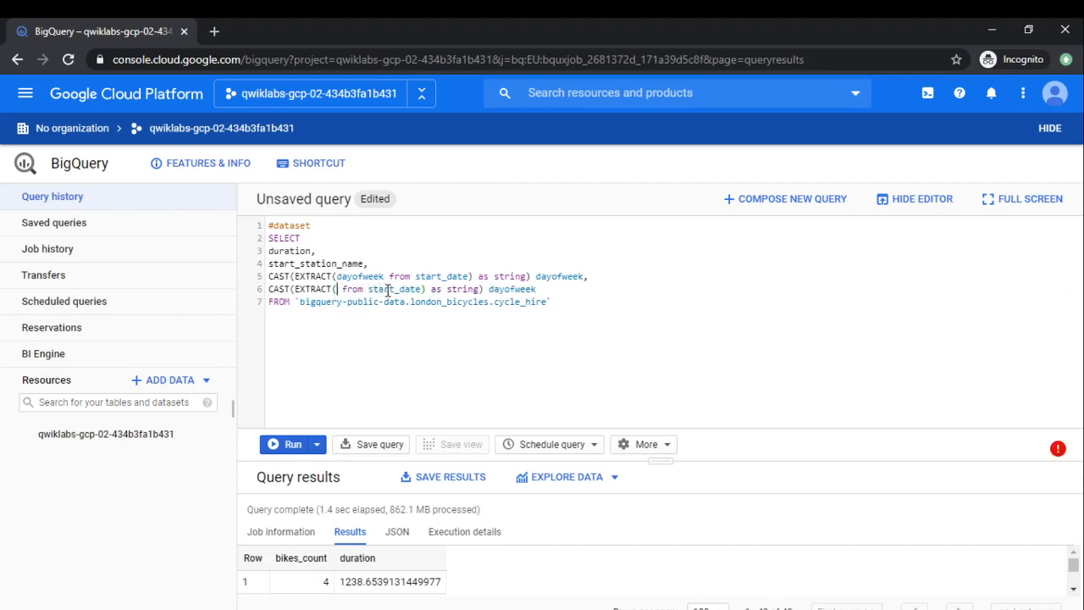
{"action": "type", "text": "hour"}
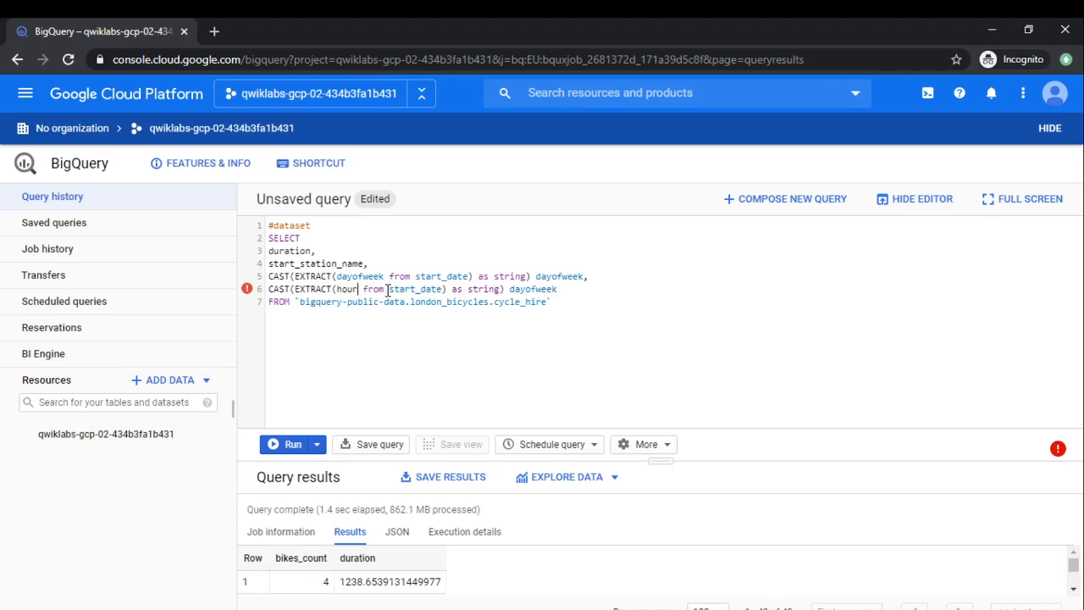
Rename the alias of the hour CAST expression to hourofday
{"action": "key", "text": "Right"}
{"action": "key", "text": "Right"}
{"action": "key", "text": "Right"}
{"action": "key", "text": "Right"}
{"action": "key", "text": "Right"}
{"action": "key", "text": "Right"}
{"action": "key", "text": "Right"}
{"action": "key", "text": "Right"}
{"action": "key", "text": "Right"}
{"action": "key", "text": "Right"}
{"action": "key", "text": "Right"}
{"action": "key", "text": "Right"}
{"action": "key", "text": "Right"}
{"action": "key", "text": "Right"}
{"action": "key", "text": "Right"}
{"action": "key", "text": "Right"}
{"action": "key", "text": "Right"}
{"action": "key", "text": "Right"}
{"action": "key", "text": "Right"}
{"action": "key", "text": "Right"}
{"action": "key", "text": "Right"}
{"action": "key", "text": "Right"}
{"action": "key", "text": "Right"}
{"action": "key", "text": "Right"}
{"action": "key", "text": "Right"}
{"action": "key", "text": "Right"}
{"action": "key", "text": "Right"}
{"action": "key", "text": "Right"}
{"action": "key", "text": "Right"}
{"action": "key", "text": "Right"}
{"action": "key", "text": "Right"}
{"action": "key", "text": "Right"}
{"action": "key", "text": "Right"}
{"action": "key", "text": "Right"}
{"action": "key", "text": "Right"}
{"action": "key", "text": "Right"}
{"action": "key", "text": "Right"}
{"action": "key", "text": "Right"}
{"action": "key", "text": "BackSpace"}
{"action": "key", "text": "BackSpace"}
{"action": "key", "text": "BackSpace"}
{"action": "key", "text": "BackSpace"}
{"action": "key", "text": "BackSpace"}
{"action": "key", "text": "BackSpace"}
{"action": "key", "text": "BackSpace"}
{"action": "key", "text": "BackSpace"}
{"action": "key", "text": "BackSpace"}
{"action": "type", "text": "hourofday"}
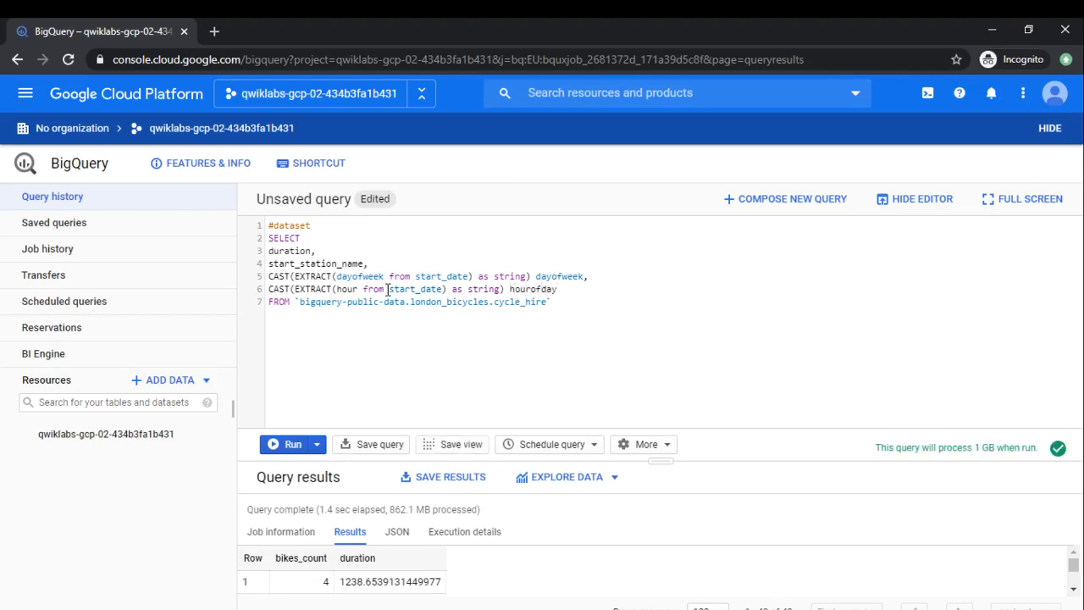
Run the dataset query and slightly enlarge the results area
{"action": "key", "text": "alt+Tab"}
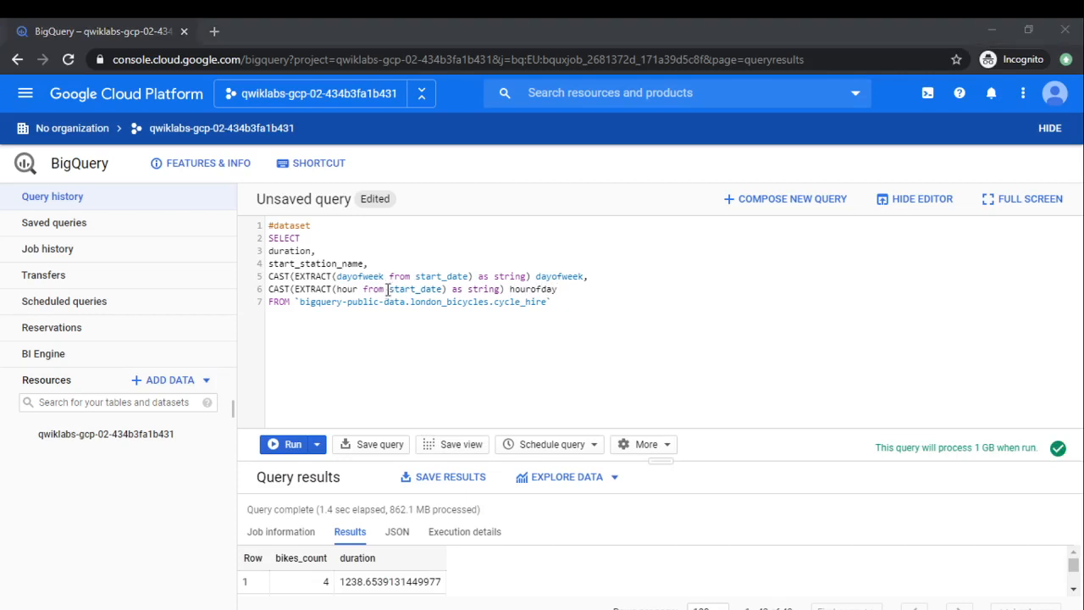
{"action": "key", "text": "alt+Tab"}
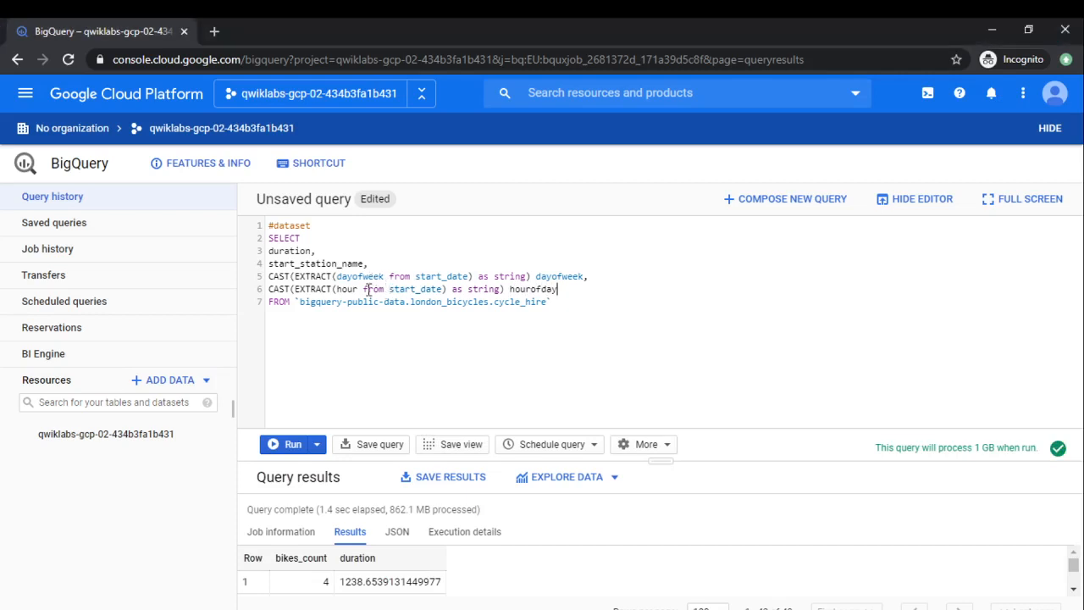
{"action": "left_click", "coordinate": [293, 446]}
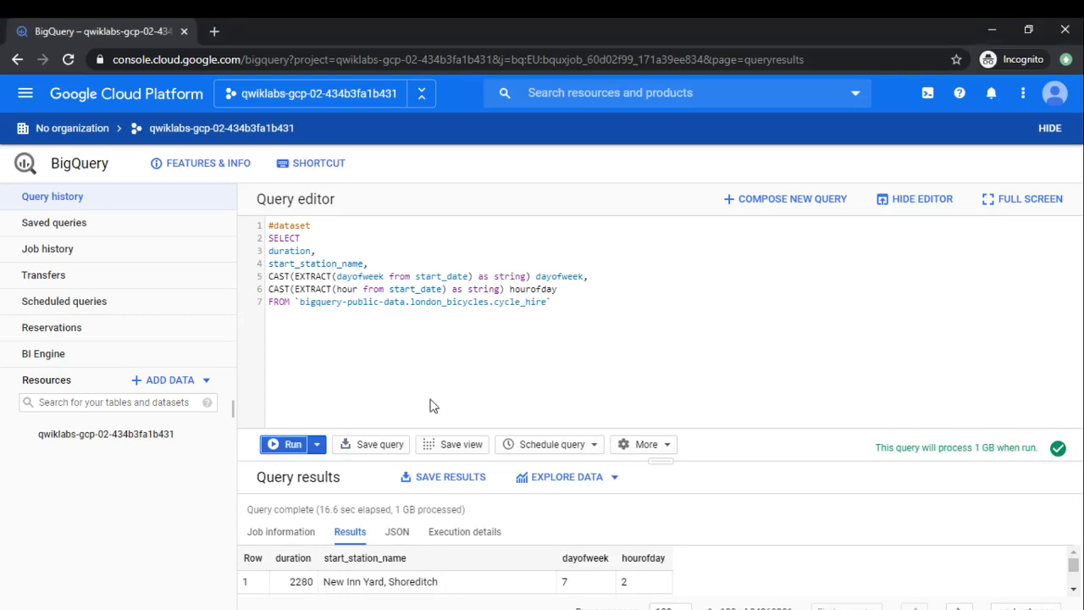
{"action": "left_click_drag", "start_coordinate": [659, 461], "coordinate": [656, 352]}
{"action": "left_click_drag", "start_coordinate": [656, 409], "coordinate": [660, 439]}
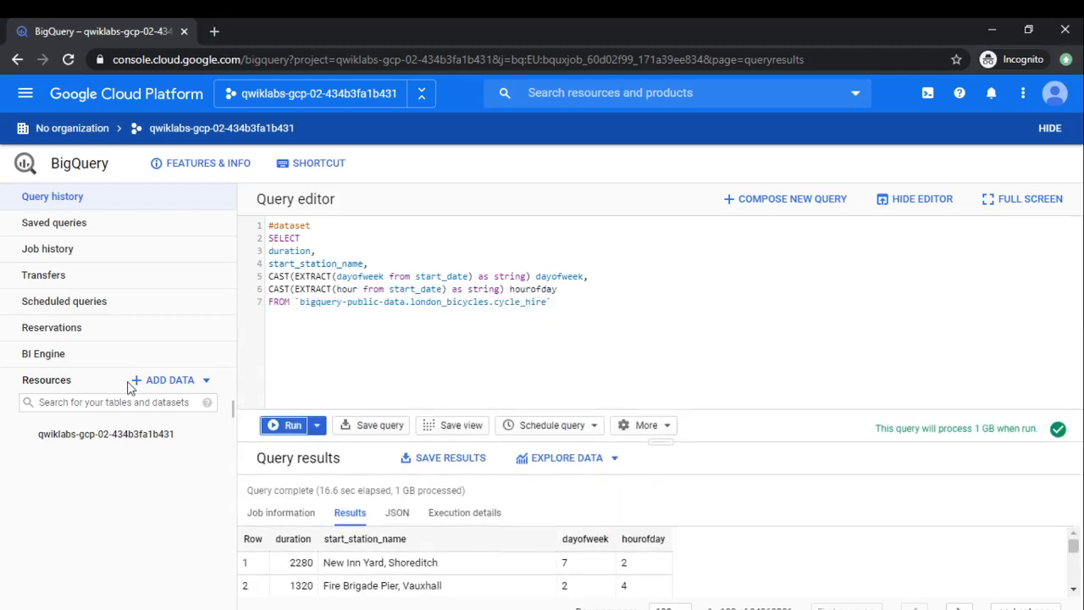
Start a new dataset in the qwiklabs project and give it the dataset ID bike_model
{"action": "left_click", "coordinate": [162, 380]}
{"action": "left_click", "coordinate": [73, 486]}
{"action": "left_click", "coordinate": [74, 435]}
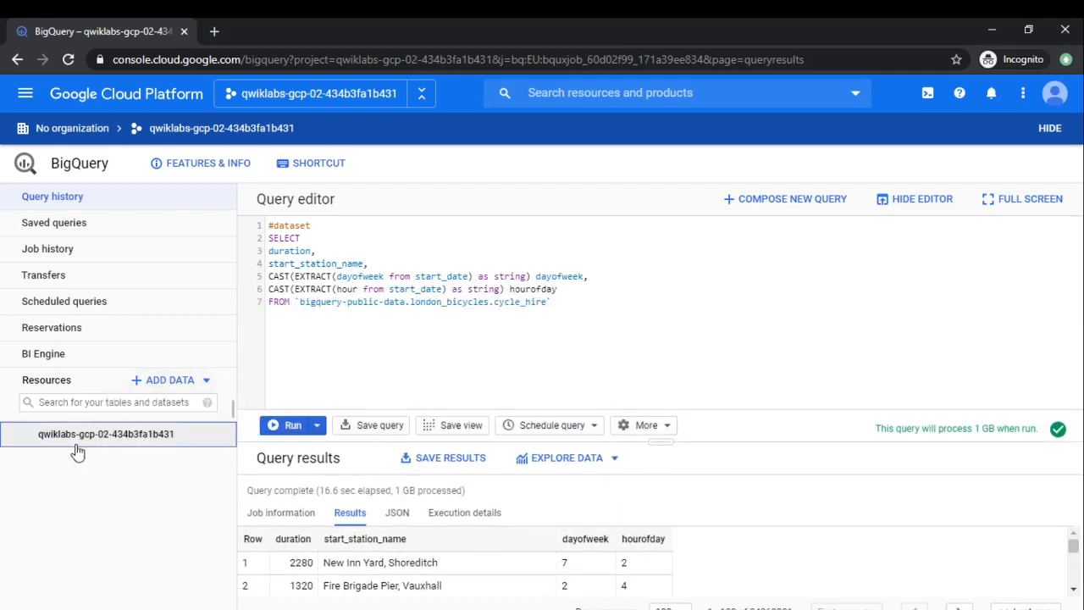
{"action": "left_click", "coordinate": [884, 462]}
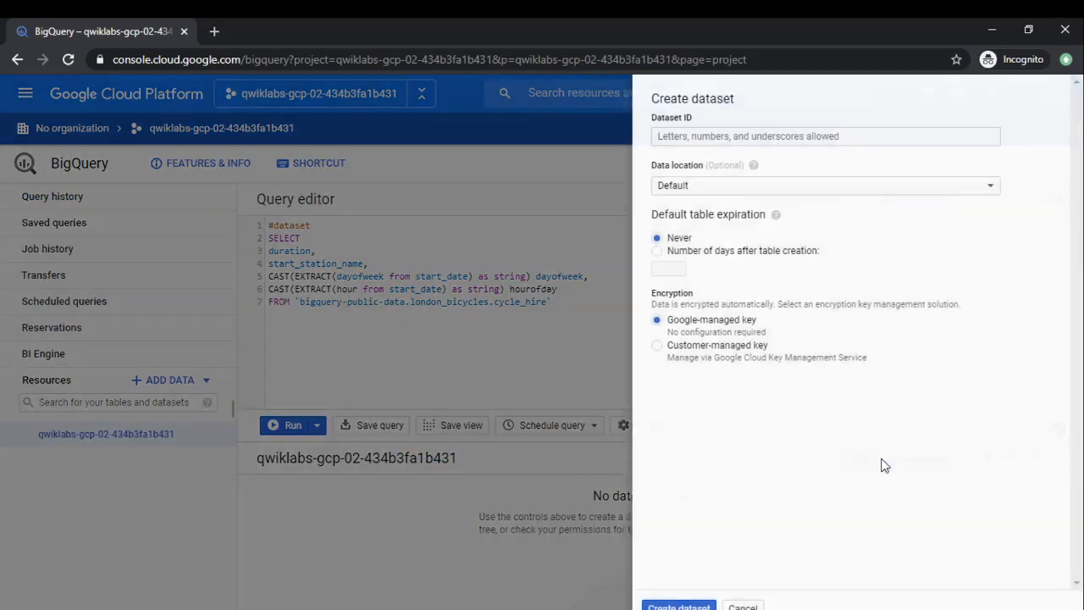
{"action": "left_click", "coordinate": [761, 136]}
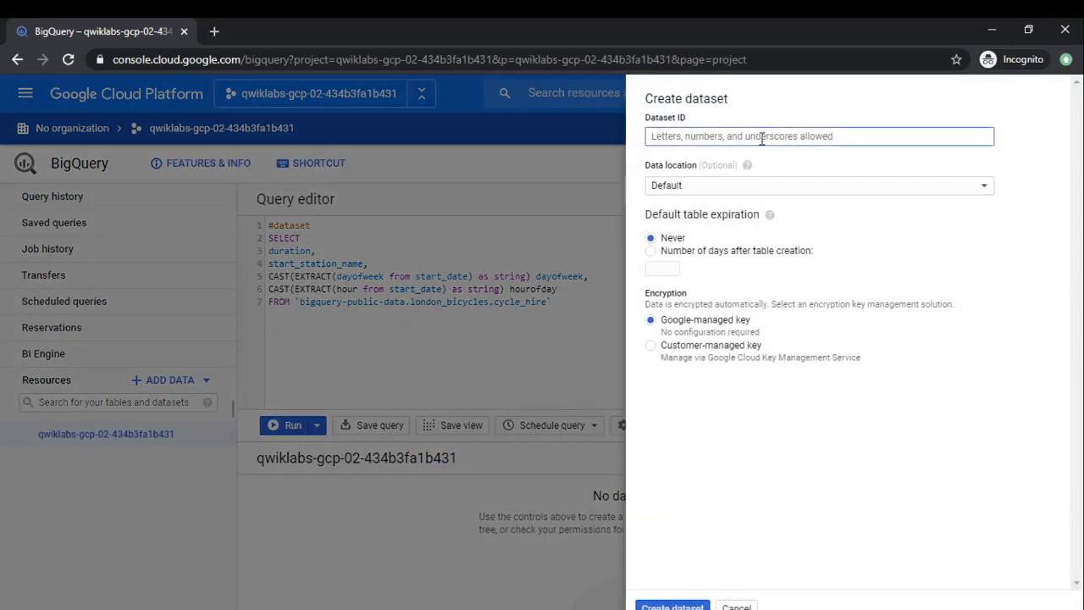
{"action": "key", "text": "alt+Tab"}
{"action": "left_click", "coordinate": [764, 138]}
{"action": "type", "text": "bike_model"}
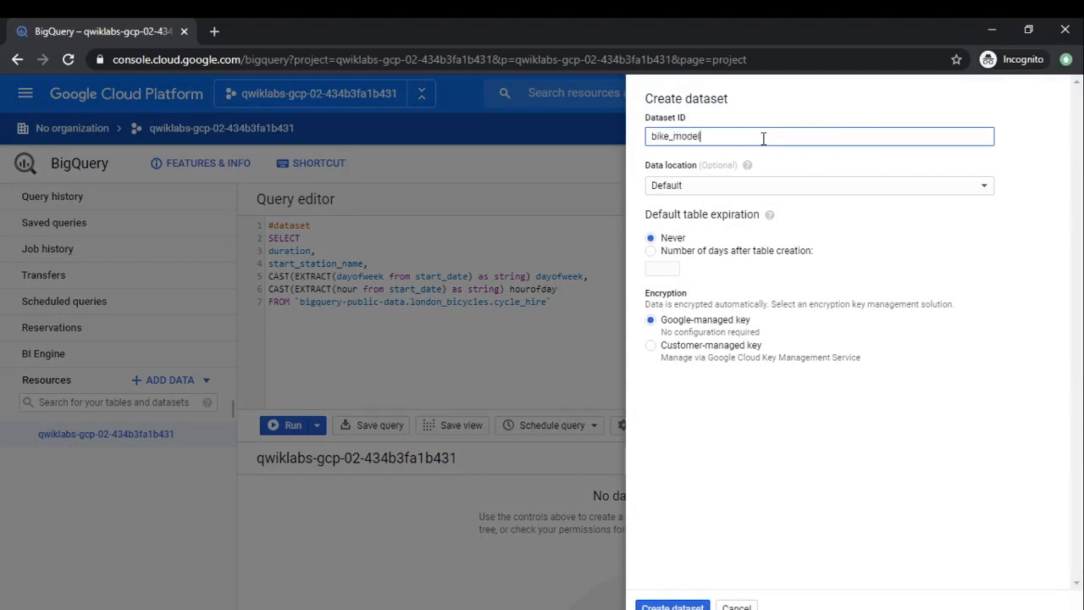
Set the new dataset's data location to European Union (EU) and create the dataset
{"action": "left_click", "coordinate": [703, 186]}
{"action": "left_click", "coordinate": [701, 226]}
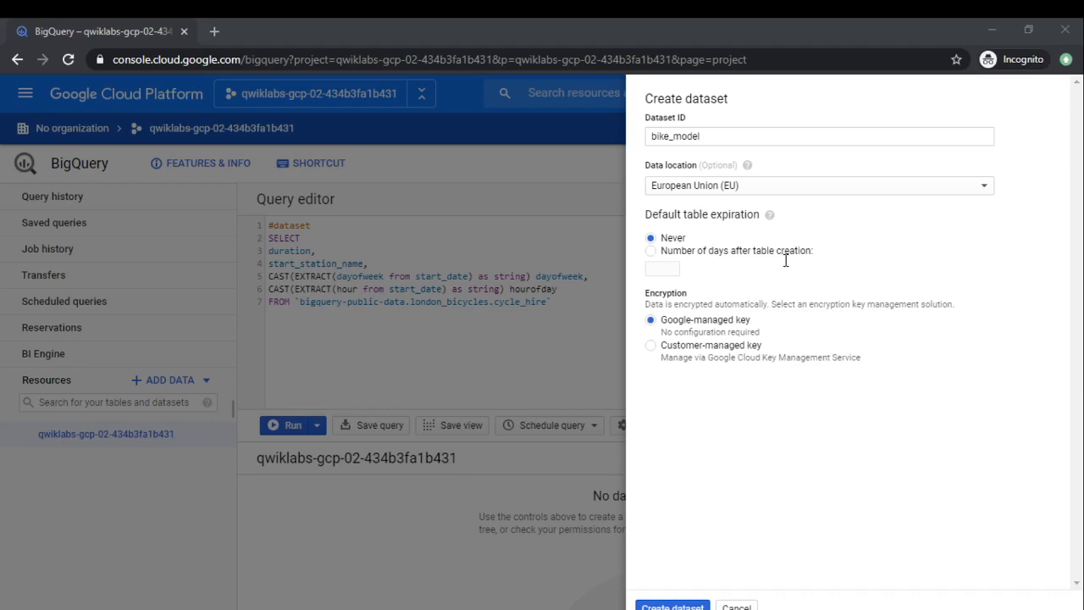
{"action": "left_click", "coordinate": [688, 289]}
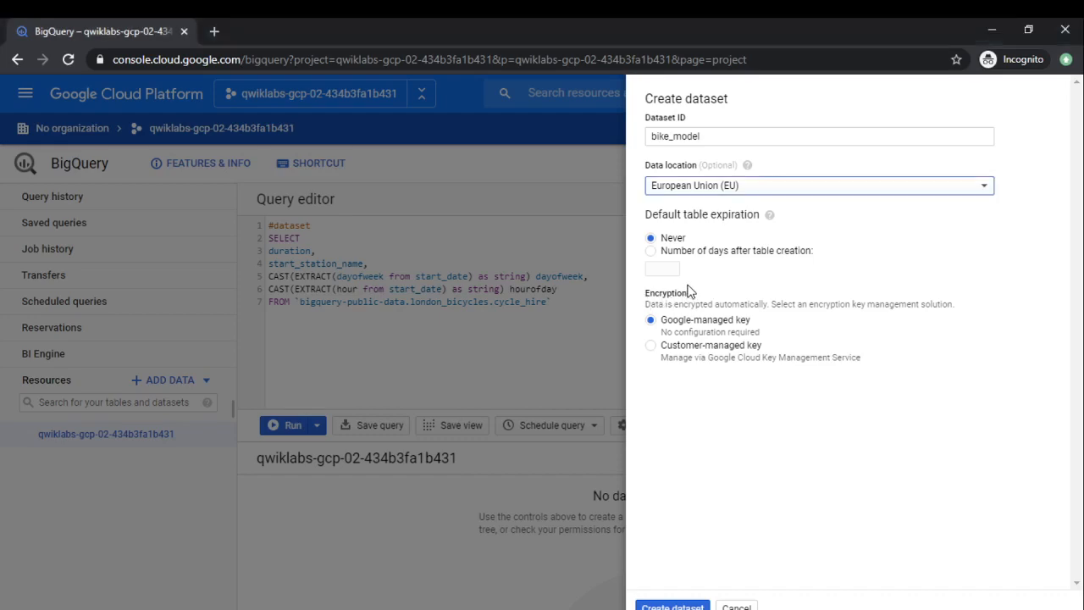
{"action": "left_click", "coordinate": [680, 606]}
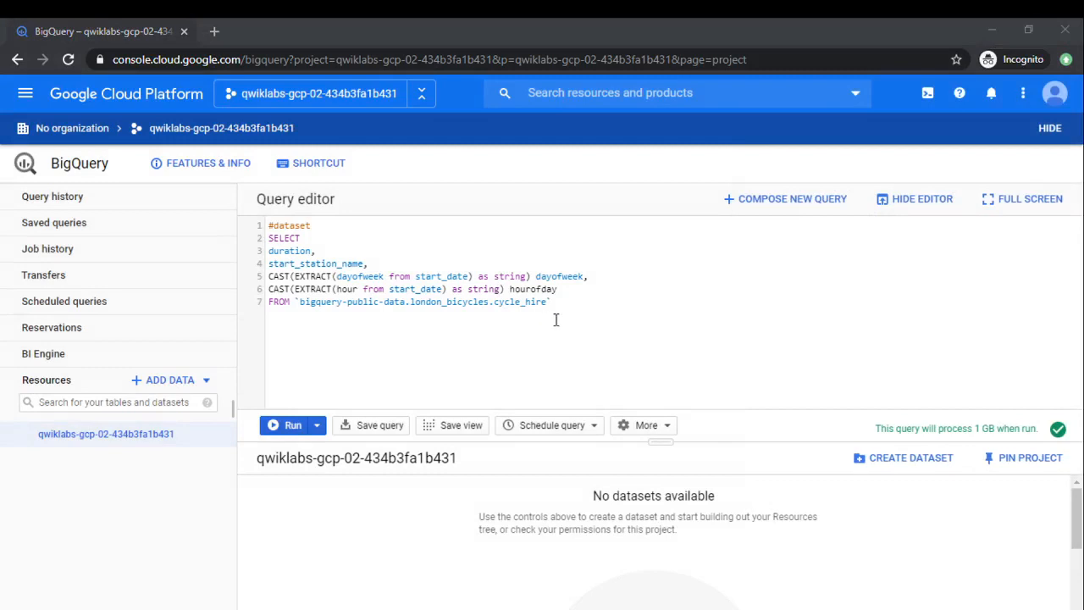
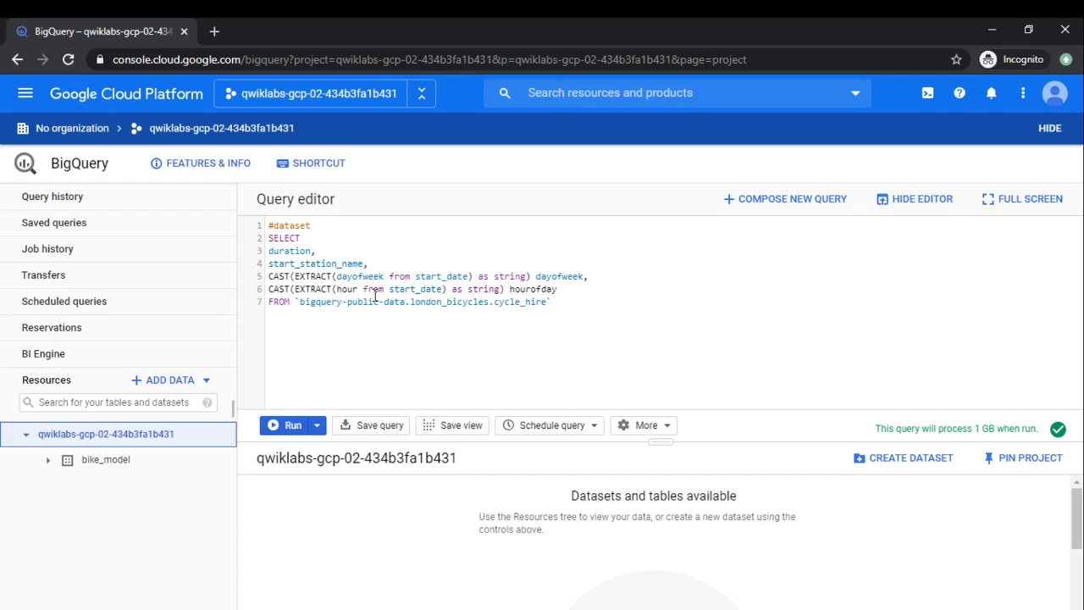
Insert a line between the #dataset comment and SELECT, and begin a CREATE statement on it
{"action": "left_click", "coordinate": [371, 226]}
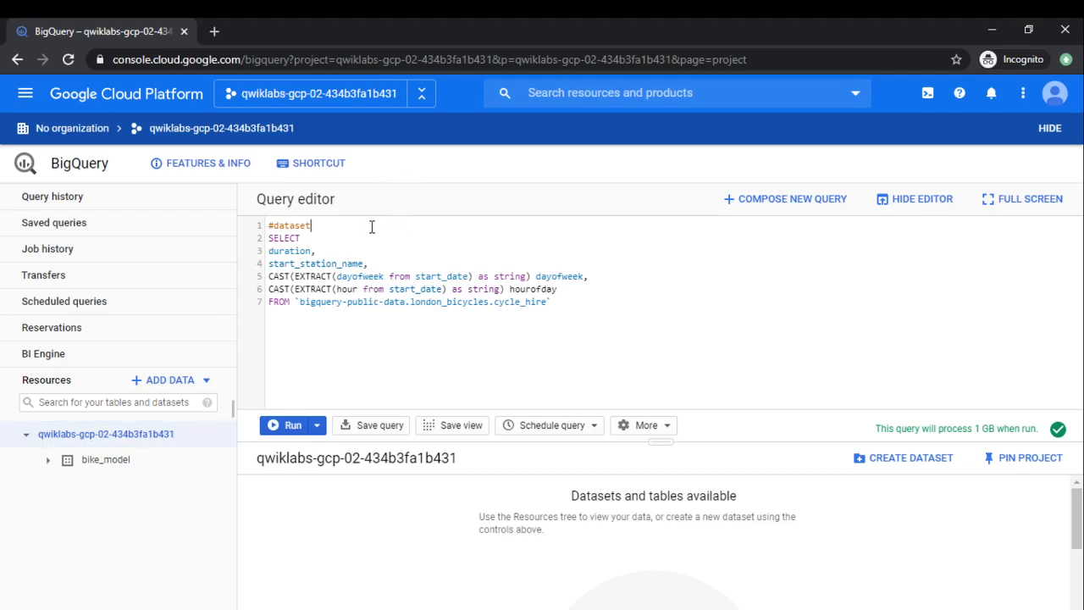
{"action": "key", "text": "Return"}
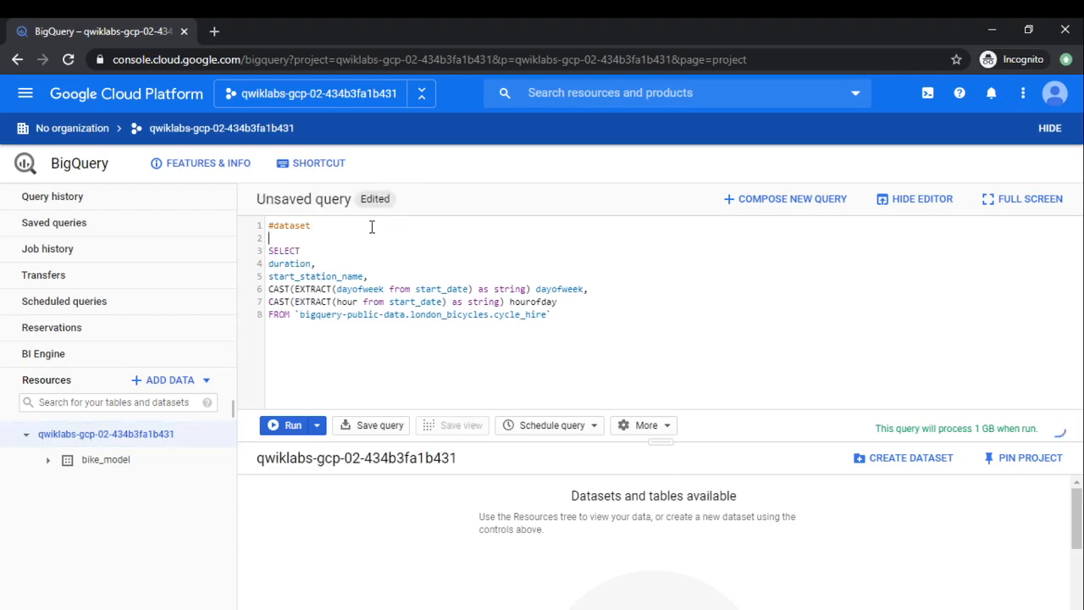
{"action": "type", "text": "CREATE "}
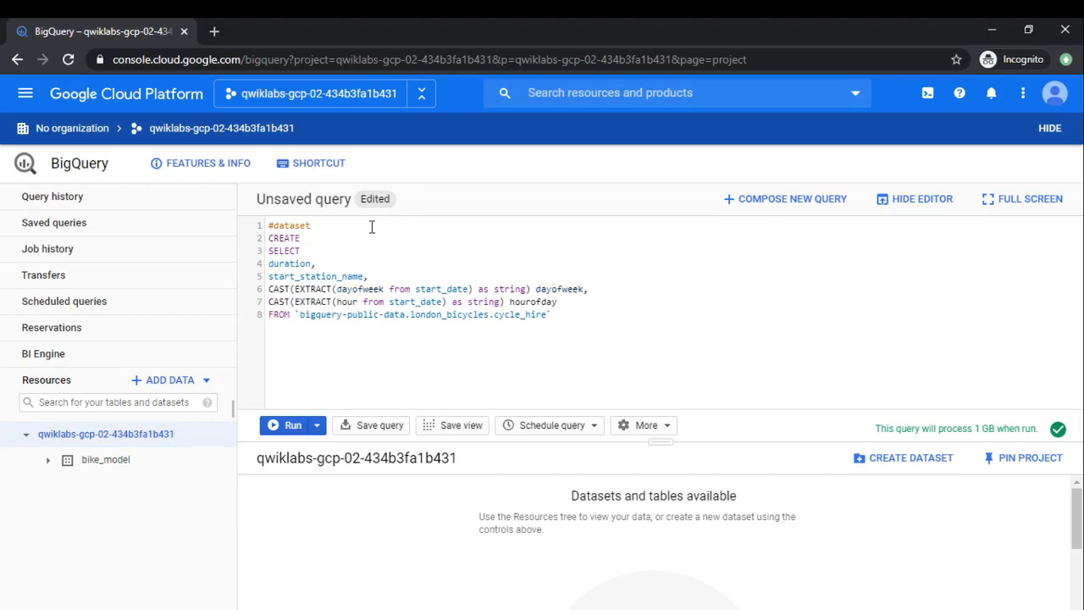
Complete the CREATE line above SELECT as CREATE OR REPLACE MODEL, with bike_model.model on the line below it
{"action": "type", "text": "OR REPL"}
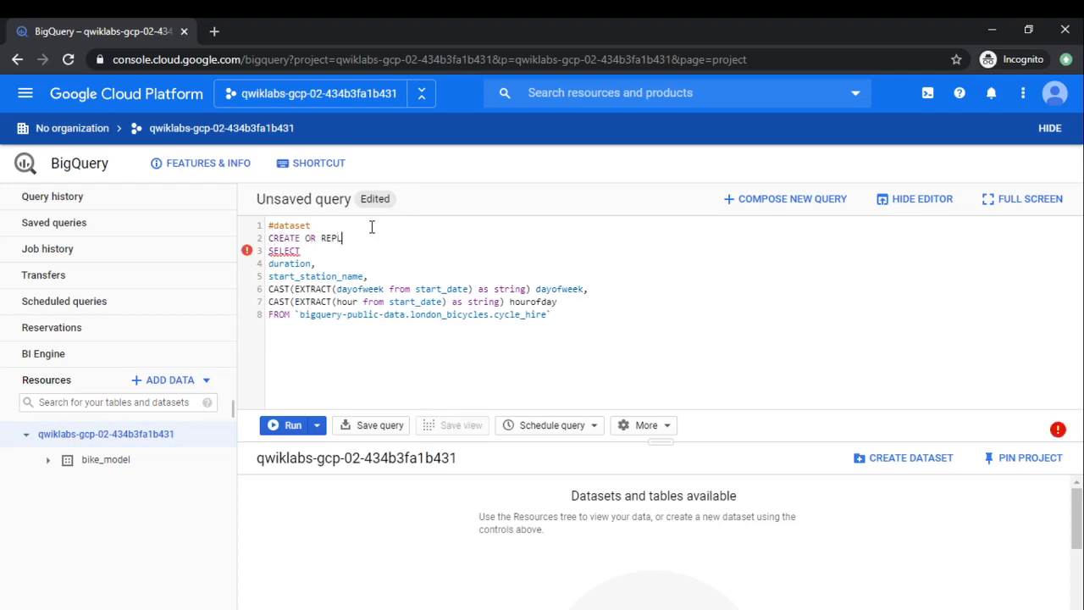
{"action": "type", "text": "ACE"}
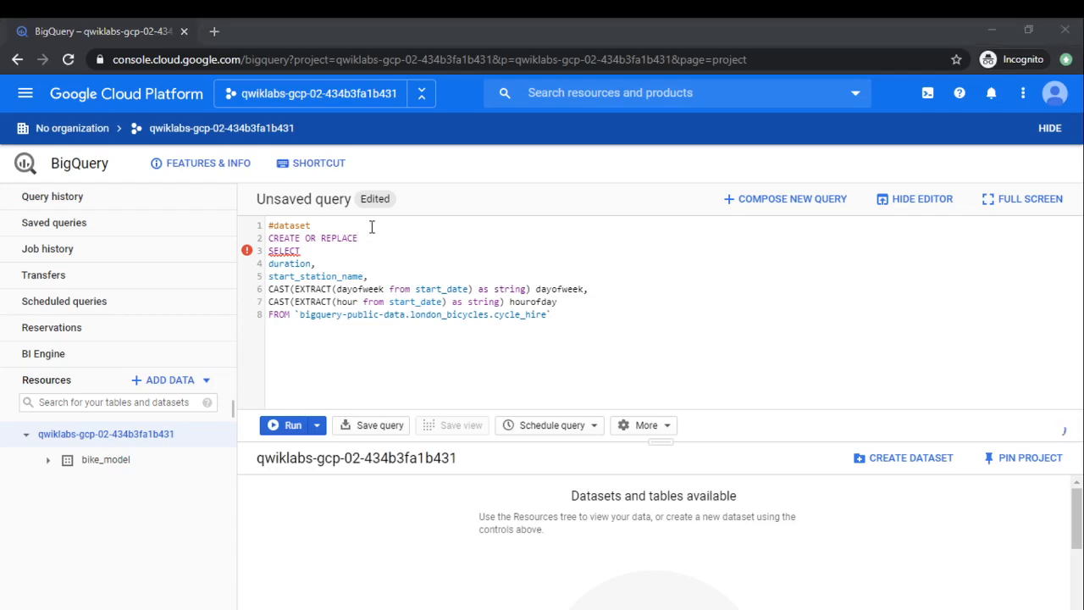
{"action": "type", "text": "MODEL"}
{"action": "key", "text": "Return"}
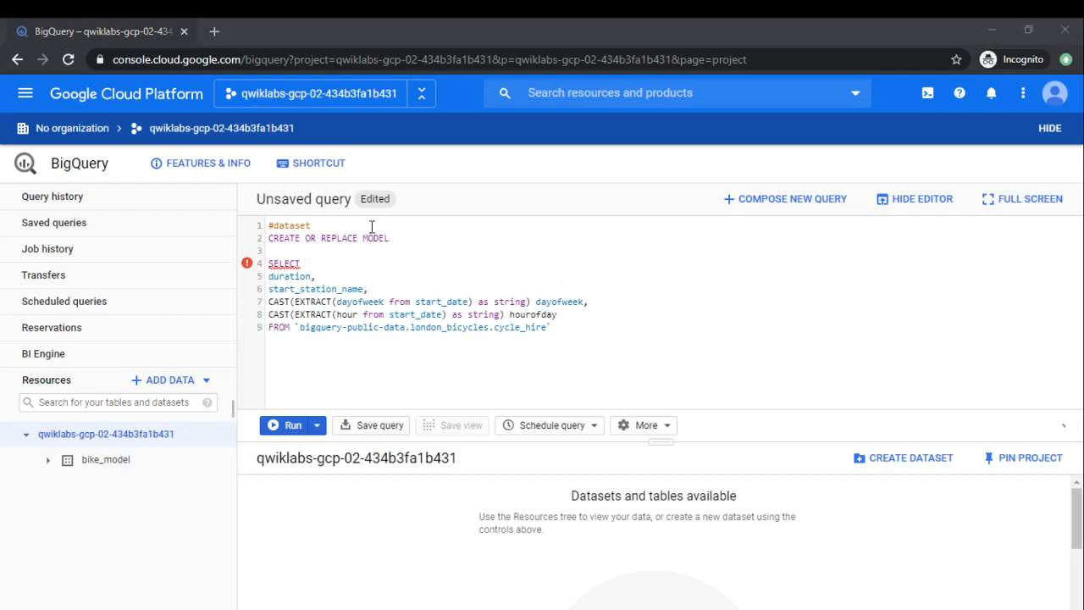
{"action": "type", "text": "bi"}
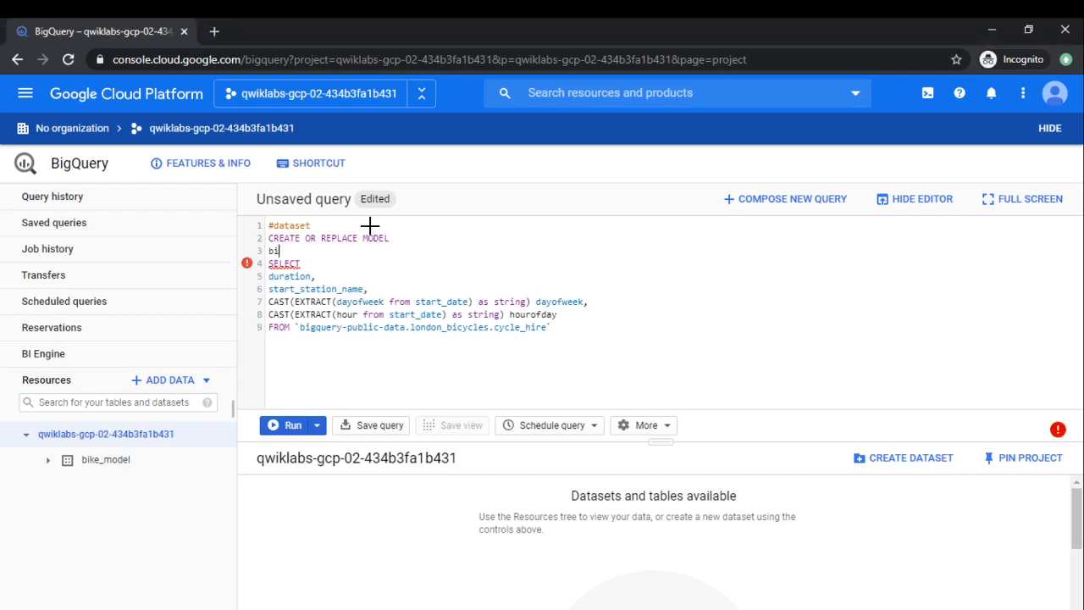
{"action": "type", "text": "ke_model.model"}
{"action": "key", "text": "alt+Tab"}
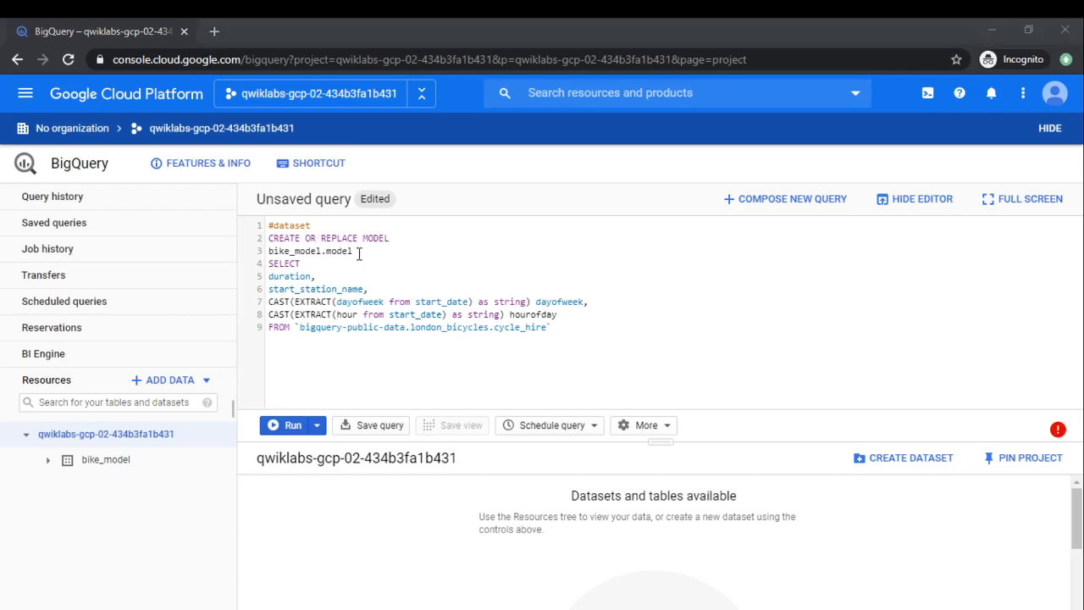
Add an OPTIONS() clause on a new line below bike_model.model, starting its content with input_label_cols=
{"action": "left_click", "coordinate": [359, 254]}
{"action": "key", "text": "Return"}
{"action": "type", "text": "OPT"}
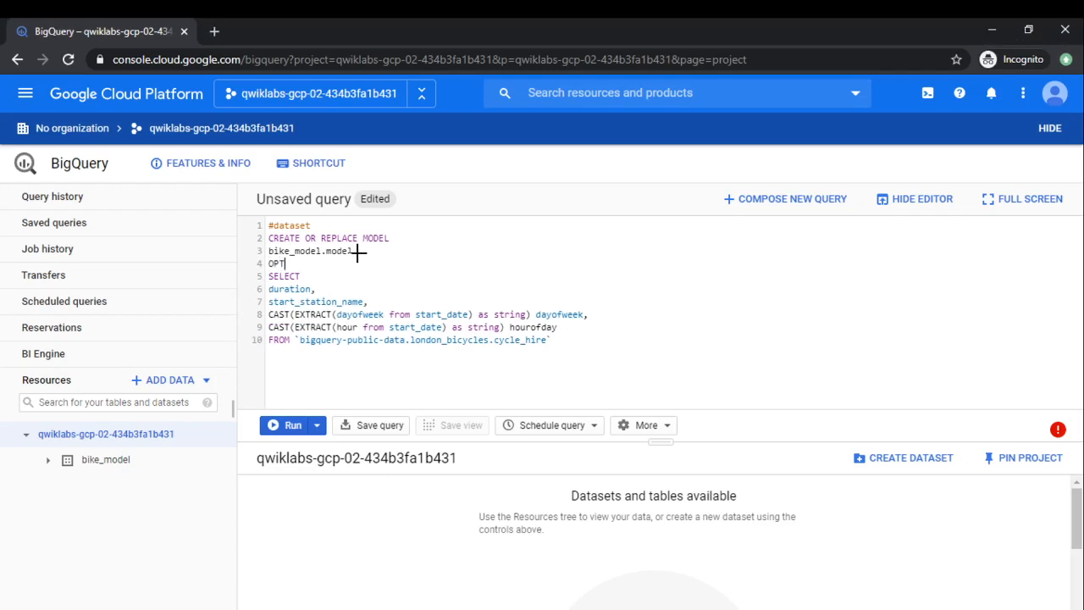
{"action": "type", "text": "IONS()"}
{"action": "key", "text": "alt+Tab"}
{"action": "type", "text": "input"}
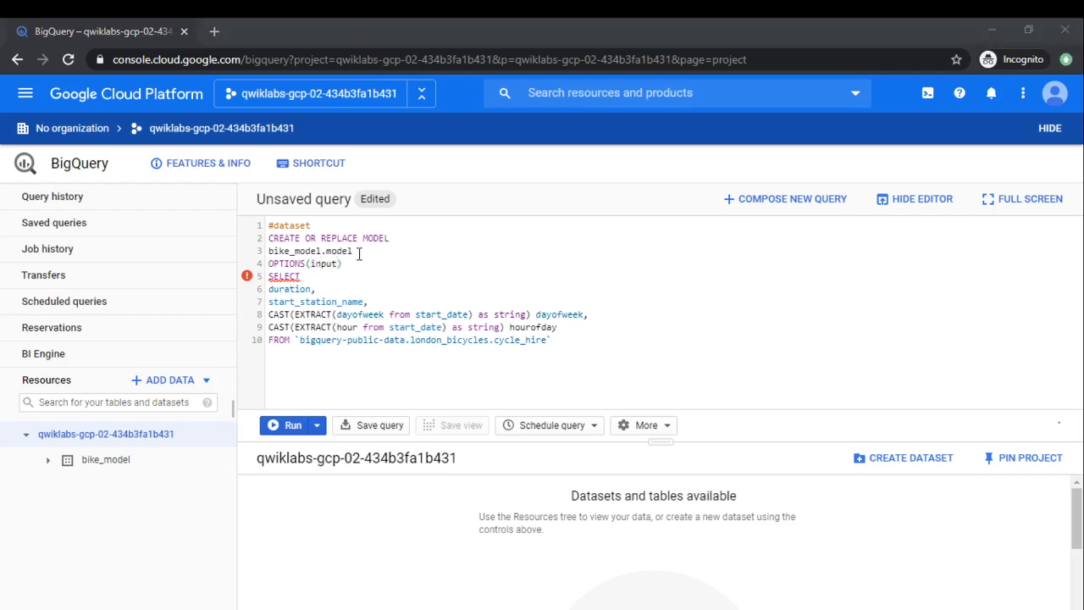
{"action": "key", "text": "alt+Tab"}
{"action": "type", "text": "_la"}
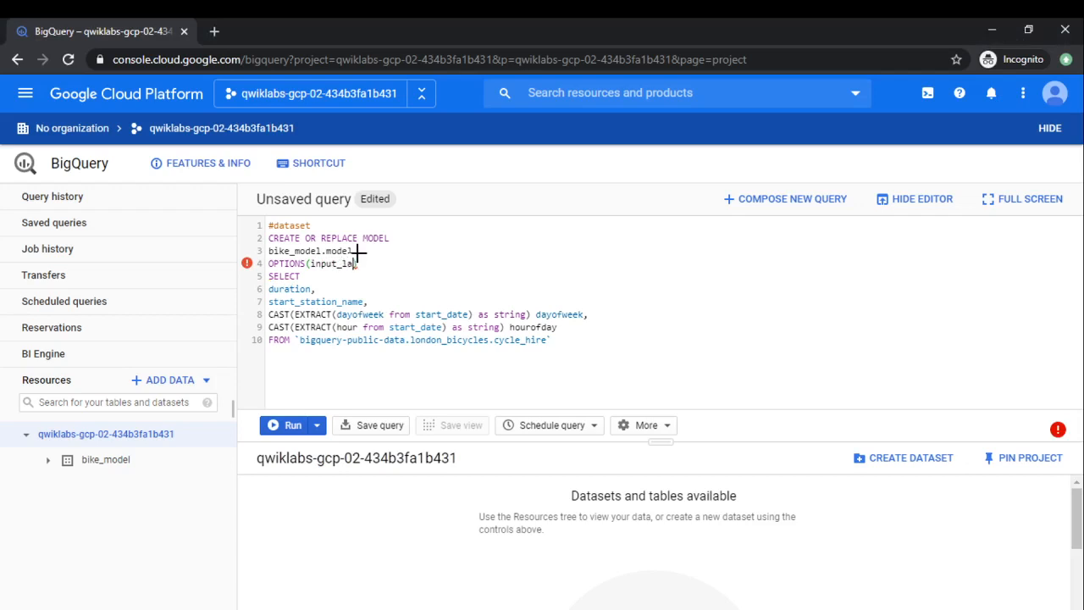
{"action": "type", "text": "bel_col"}
{"action": "key", "text": "alt+Tab"}
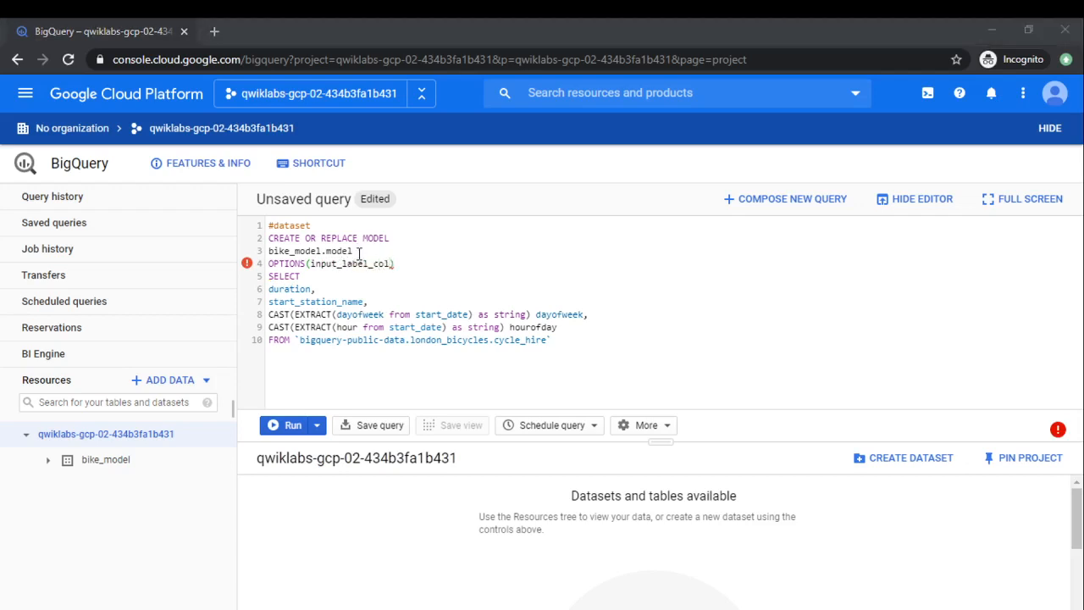
{"action": "key", "text": "alt+Tab"}
{"action": "type", "text": "s="}
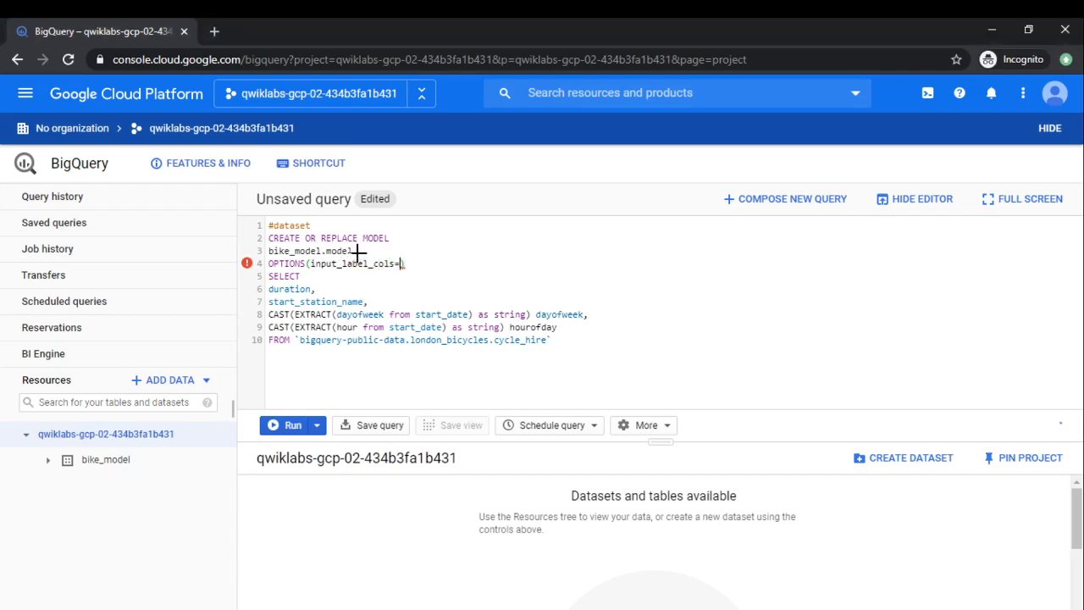
Give input_label_cols the value ["duration"] inside the OPTIONS clause
{"action": "key", "text": "alt+Tab"}
{"action": "key", "text": "alt+Tab"}
{"action": "type", "text": "[]\"du"}
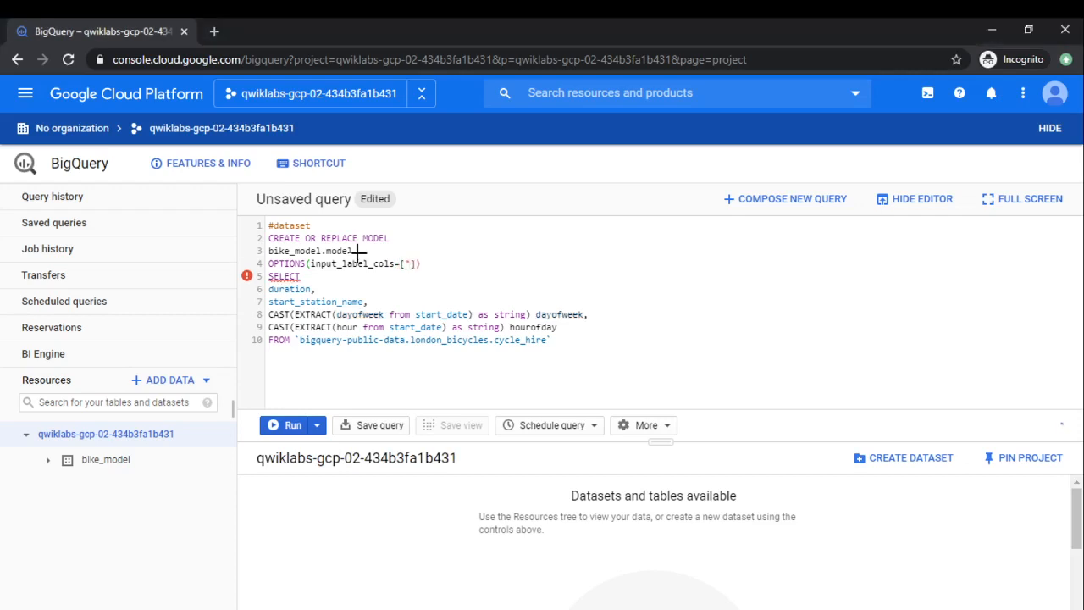
{"action": "type", "text": "ration\""}
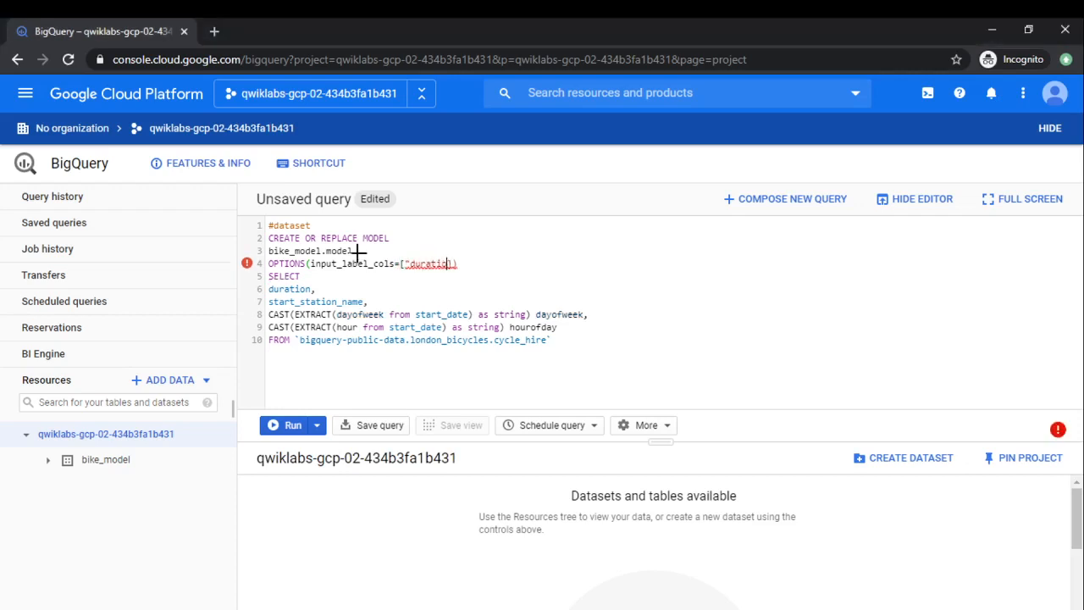
{"action": "key", "text": "alt+Tab"}
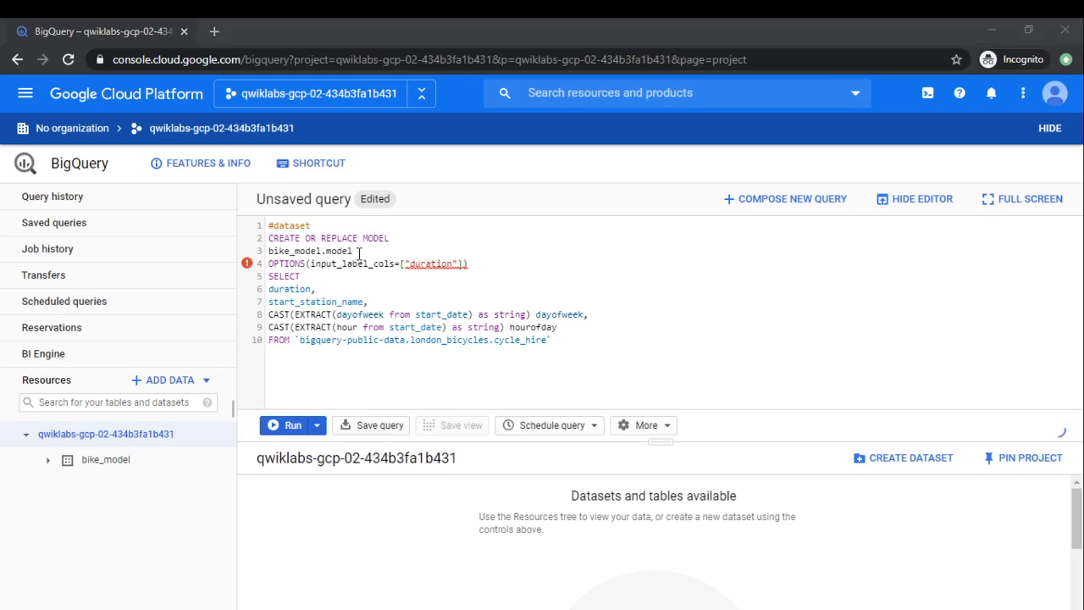
{"action": "key", "text": "alt+Tab"}
{"action": "key", "text": "Right"}
Add a second option, model_type="linear_reg", after the label column inside the OPTIONS clause, separated by a comma
{"action": "type", "text": ","}
{"action": "key", "text": "alt+Tab"}
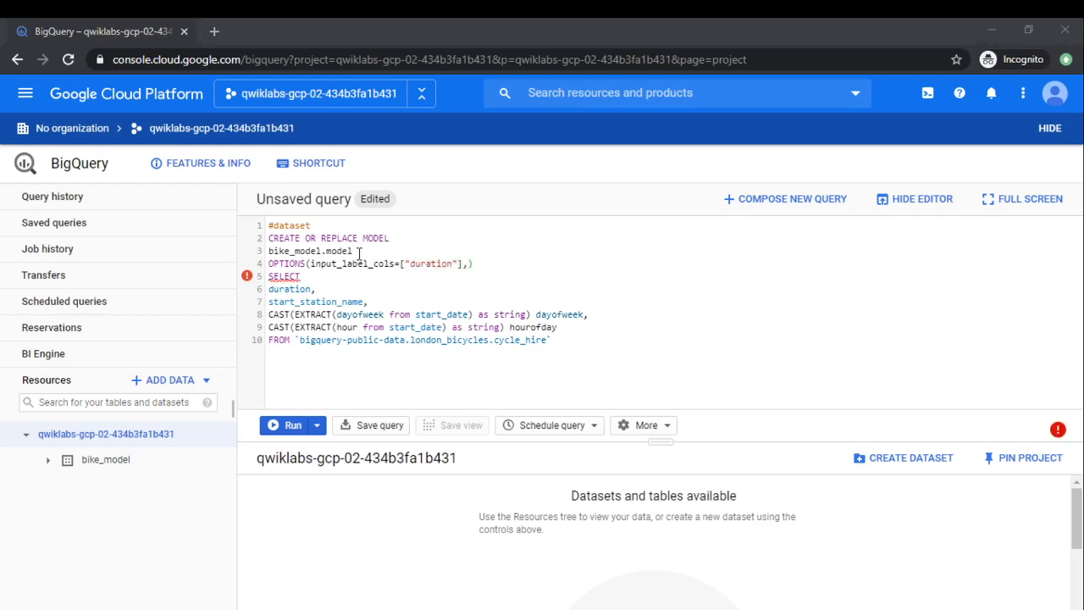
{"action": "key", "text": "alt+Tab"}
{"action": "type", "text": "model_ty"}
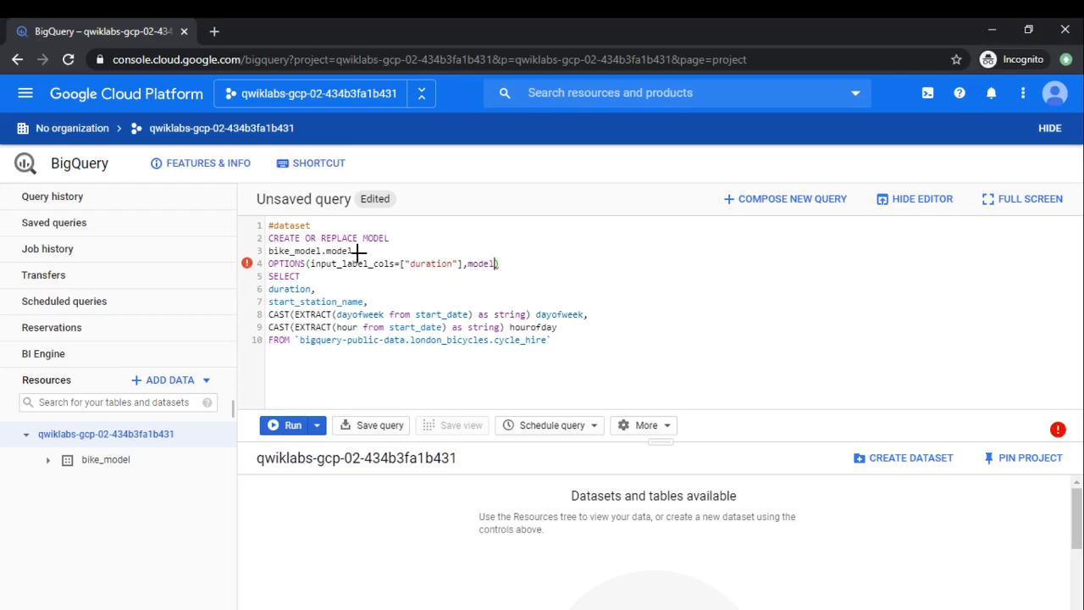
{"action": "type", "text": "pe="}
{"action": "key", "text": "alt+Tab"}
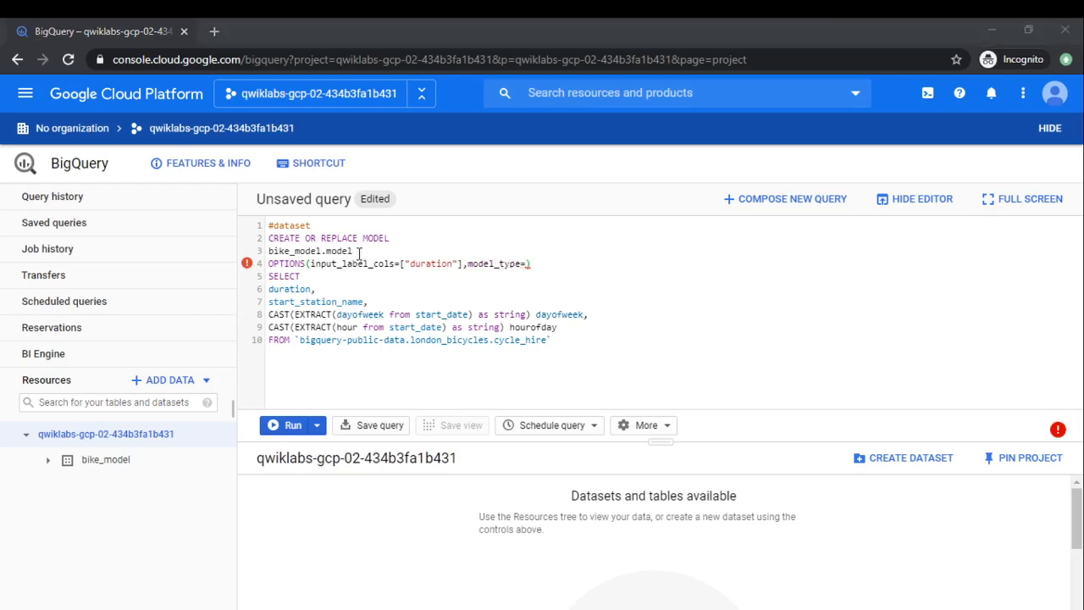
{"action": "key", "text": "alt+Tab"}
{"action": "type", "text": "\"li"}
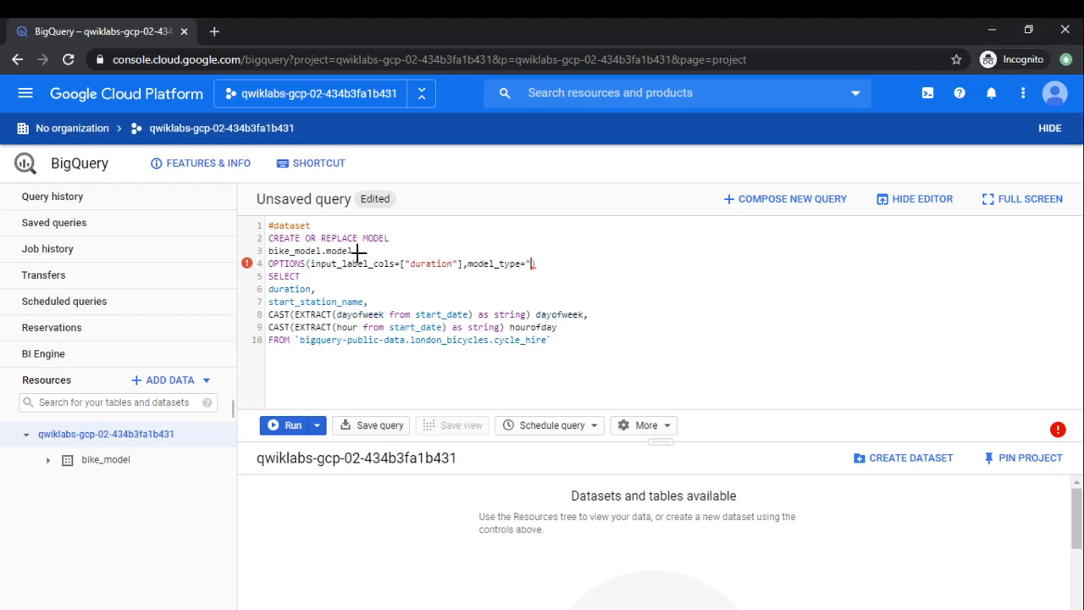
{"action": "type", "text": "near_re"}
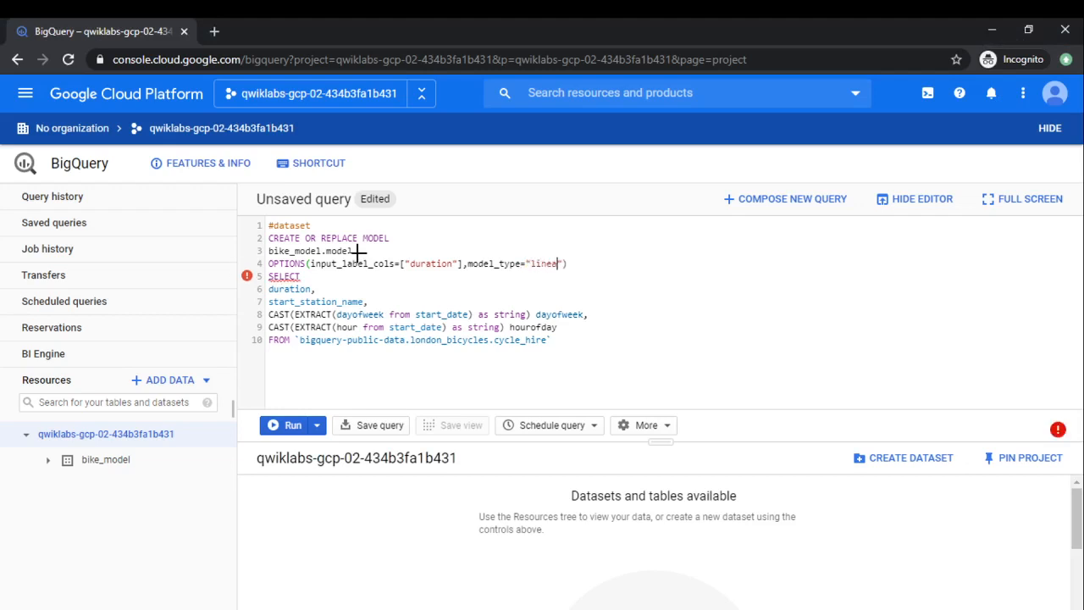
{"action": "type", "text": "g"}
{"action": "key", "text": "alt+Tab"}
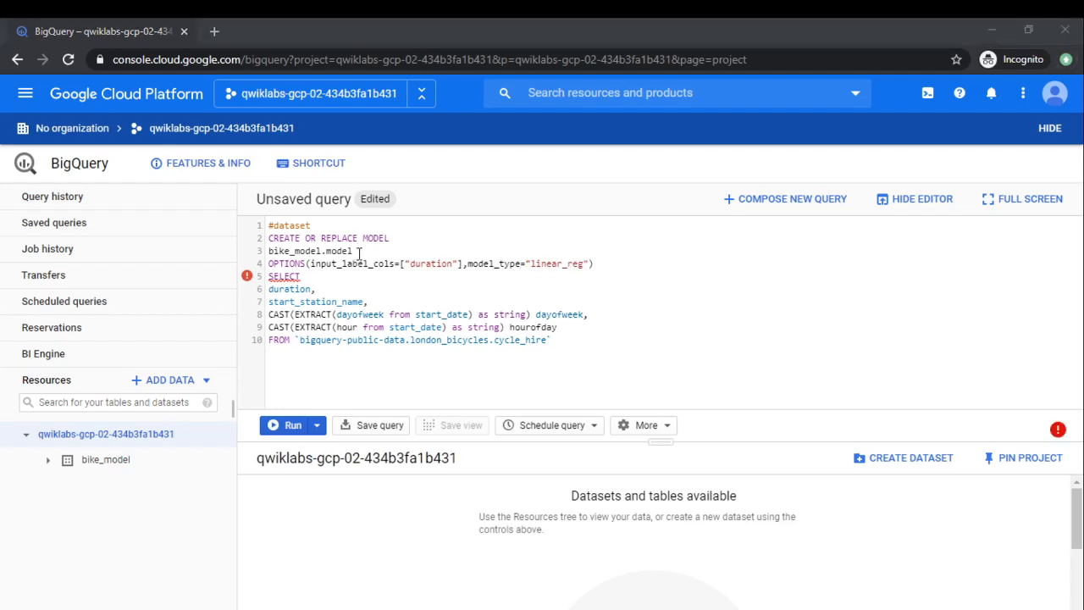
Append AS after the OPTIONS clause and run the query to train the model
{"action": "key", "text": "alt+Tab"}
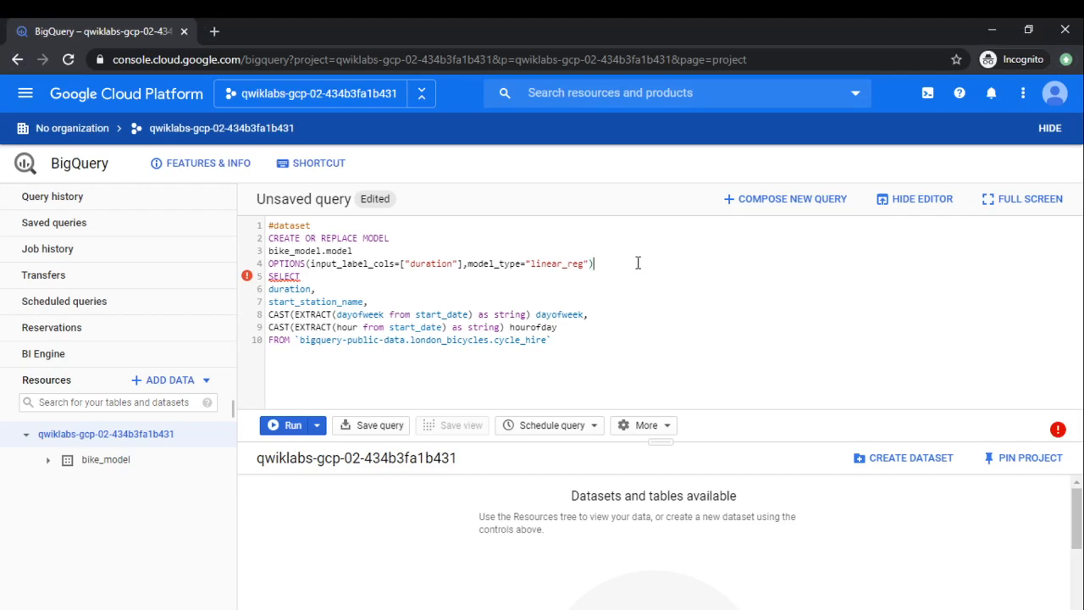
{"action": "type", "text": "AS"}
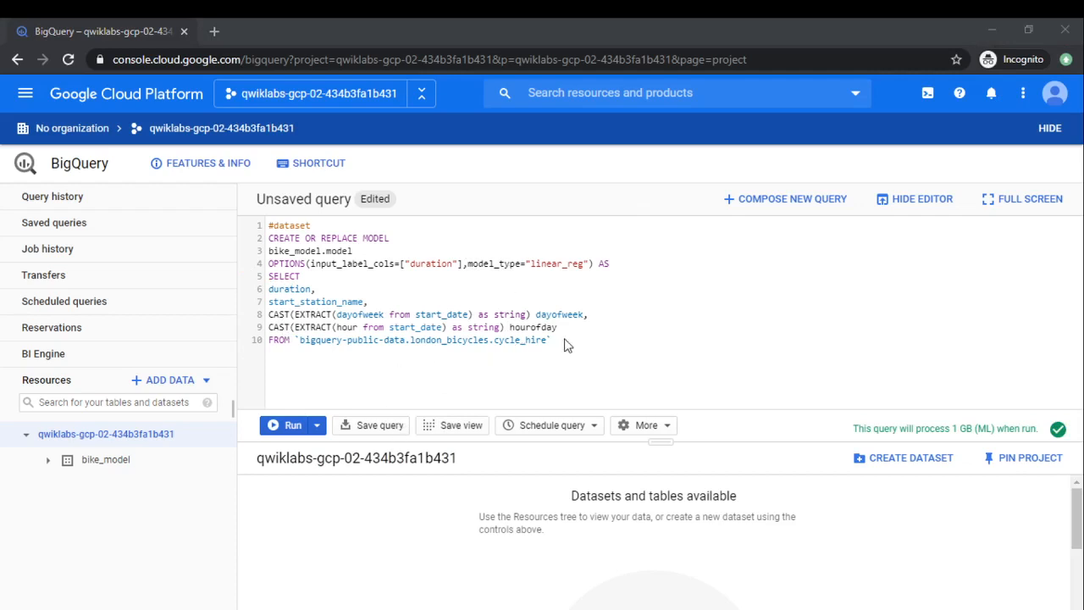
{"action": "left_click", "coordinate": [285, 428]}
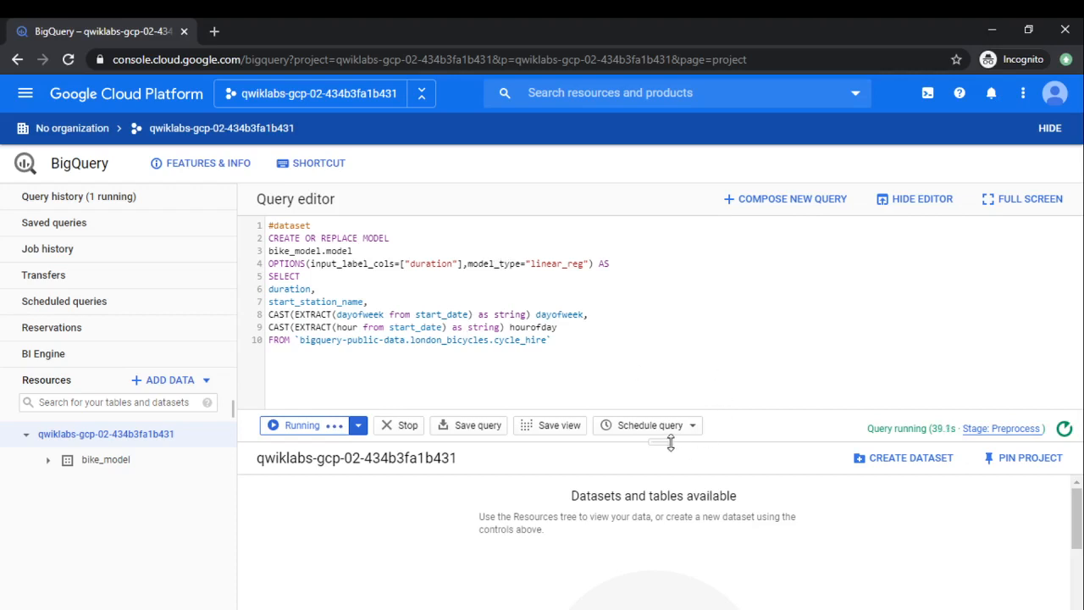
{"action": "left_click_drag", "start_coordinate": [671, 441], "coordinate": [673, 392]}
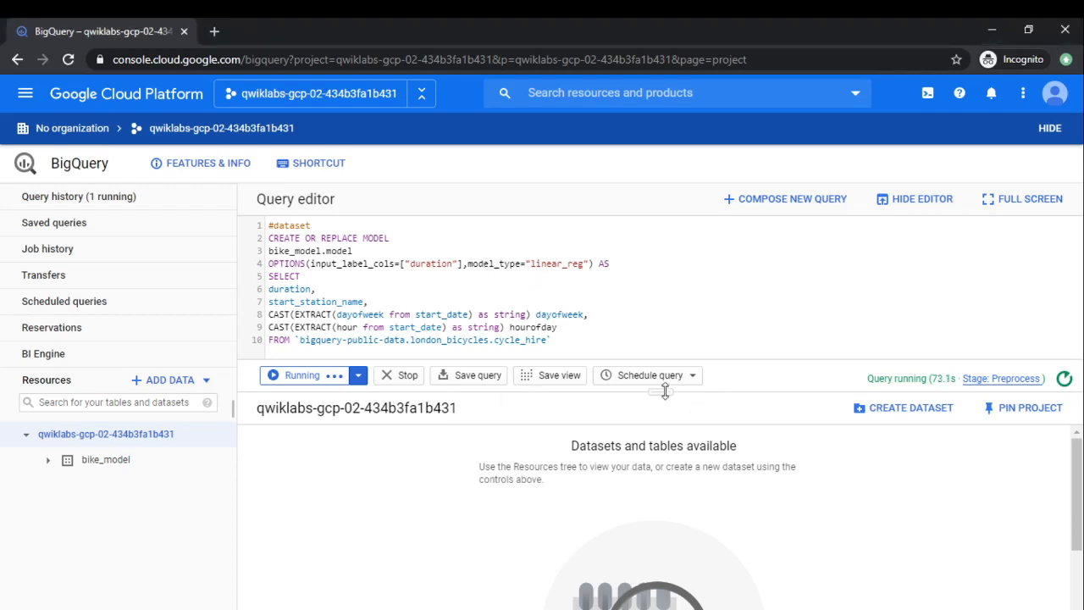
{"action": "left_click_drag", "start_coordinate": [661, 392], "coordinate": [670, 418]}
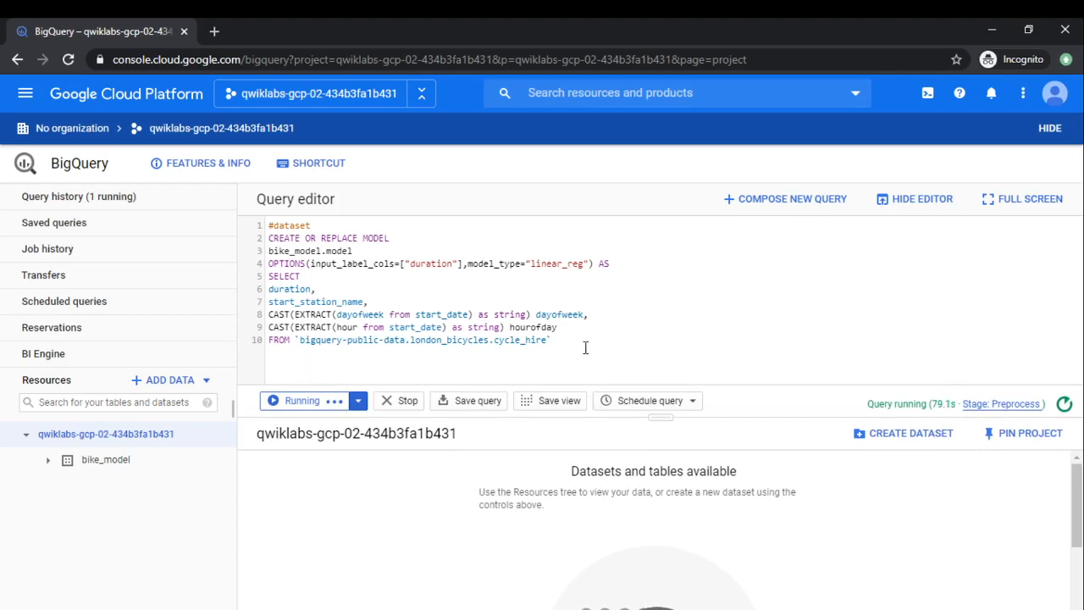
{"action": "left_click_drag", "start_coordinate": [353, 371], "coordinate": [426, 328]}
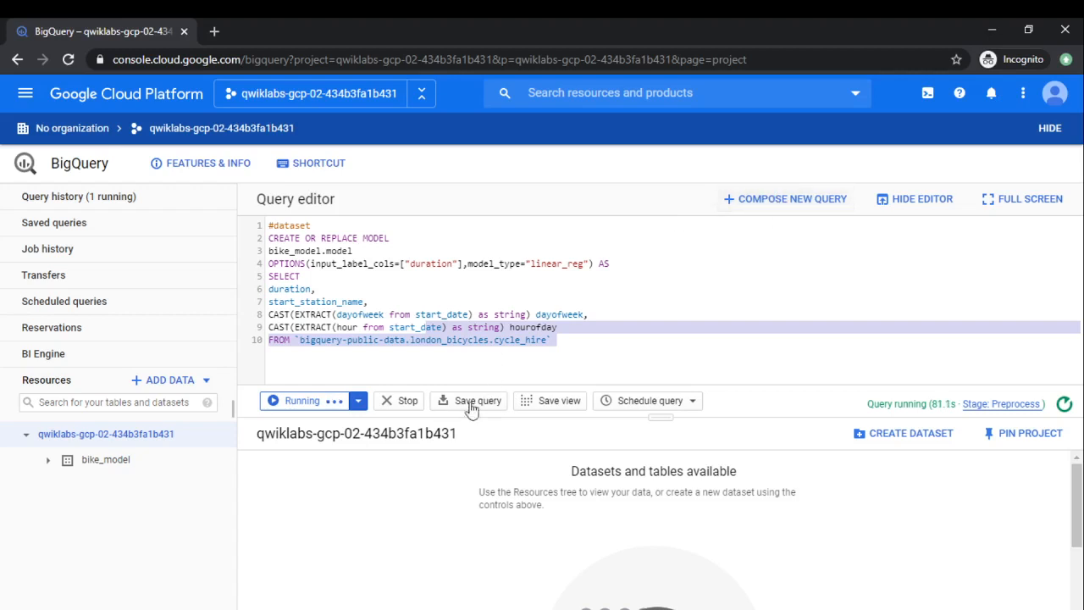
{"action": "left_click", "coordinate": [451, 371]}
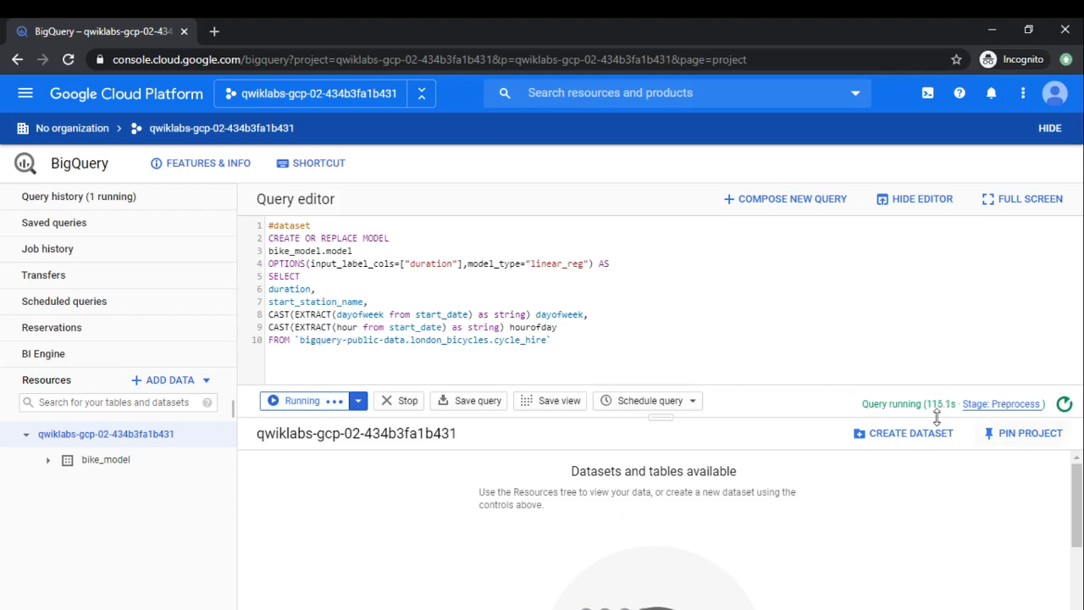
{"action": "left_click_drag", "start_coordinate": [935, 404], "coordinate": [947, 401]}
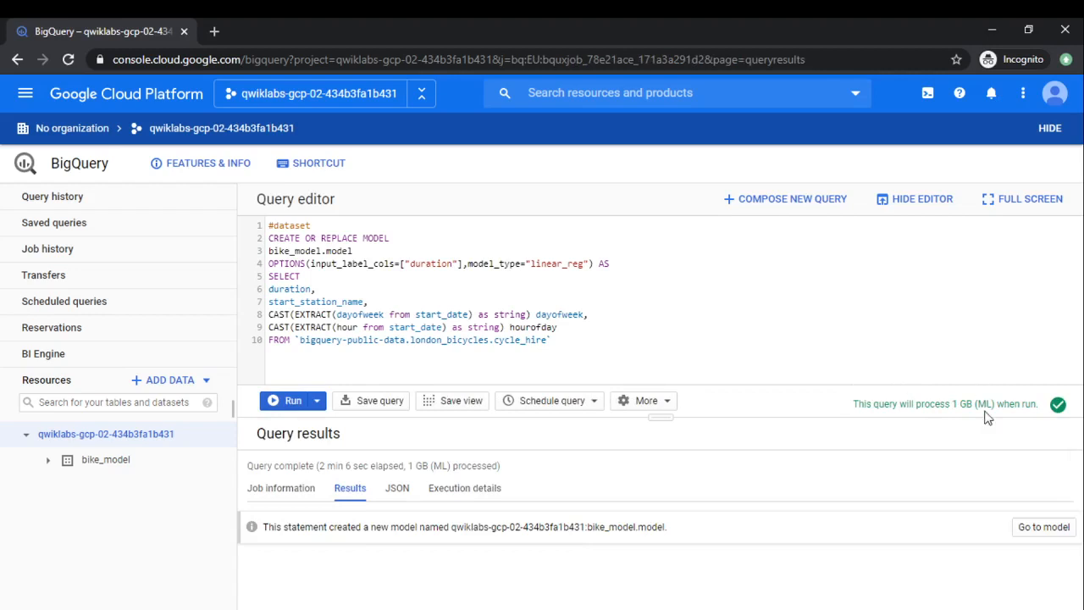
Examine the finished query's execution details, including elapsed time, stages, and the Loss and Duration charts
{"action": "left_click_drag", "start_coordinate": [847, 404], "coordinate": [1049, 404]}
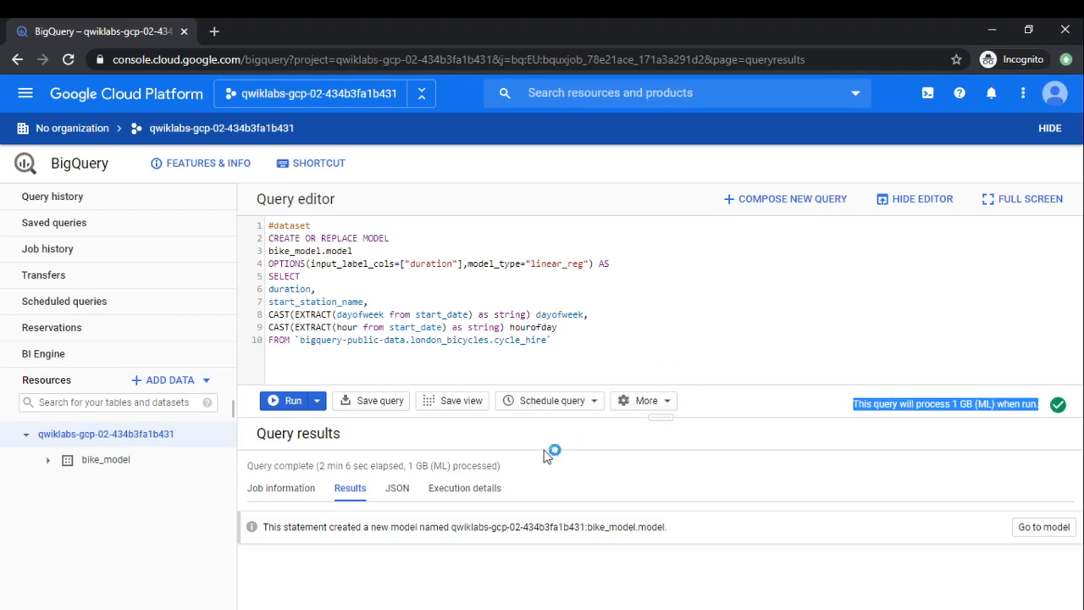
{"action": "left_click", "coordinate": [464, 490]}
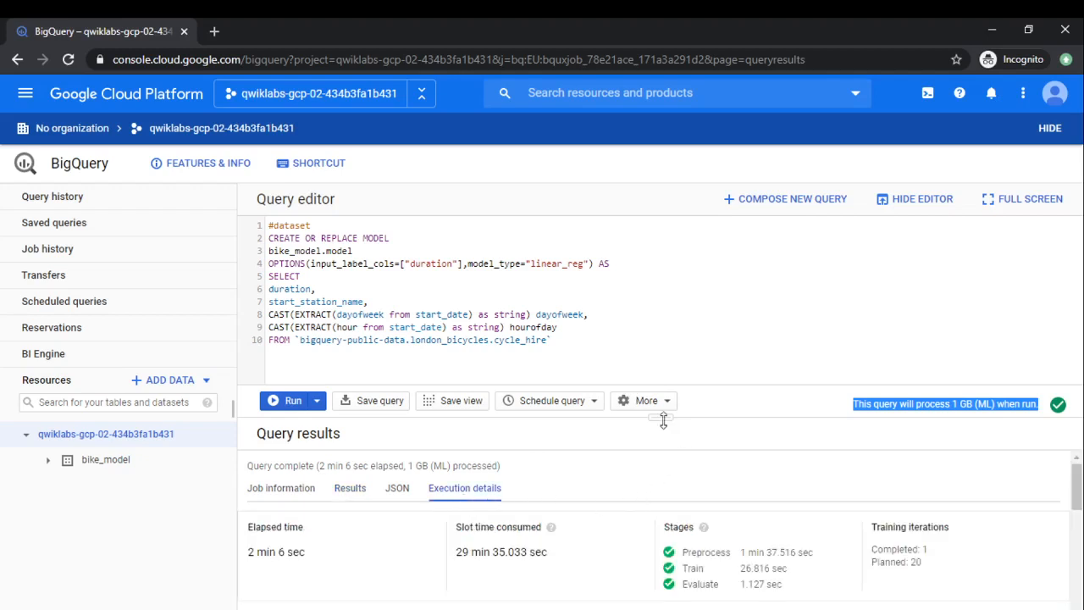
{"action": "left_click_drag", "start_coordinate": [663, 421], "coordinate": [671, 347]}
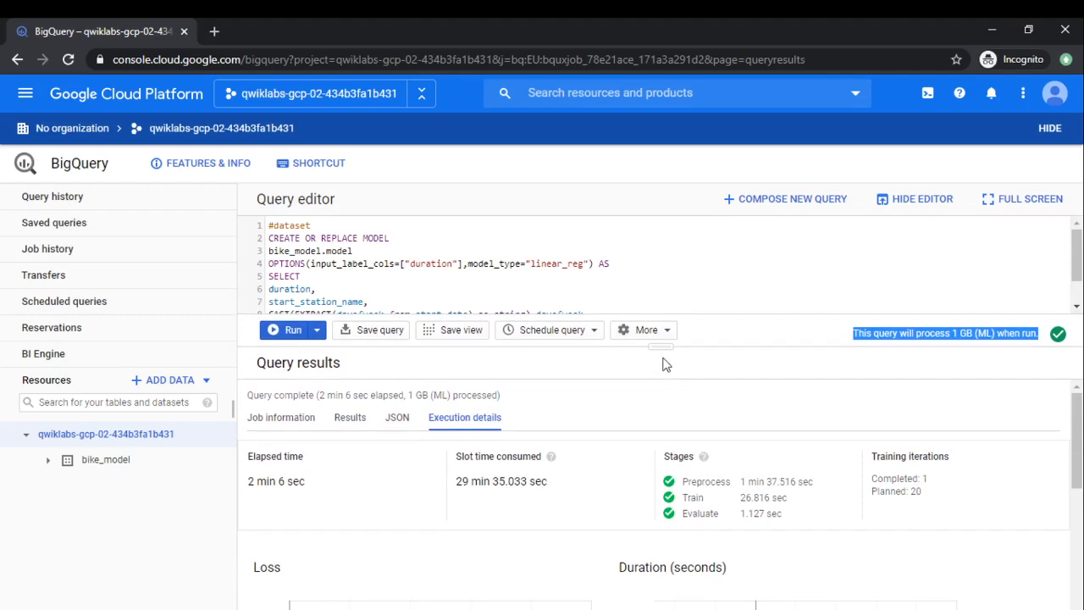
{"action": "left_click_drag", "start_coordinate": [659, 346], "coordinate": [660, 289]}
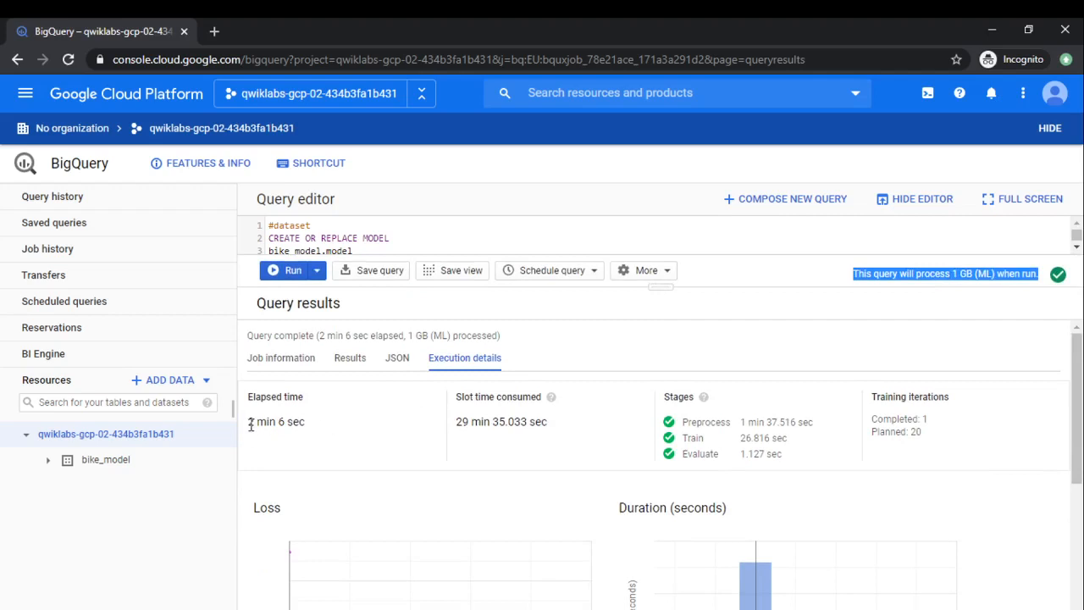
{"action": "left_click_drag", "start_coordinate": [250, 425], "coordinate": [310, 431]}
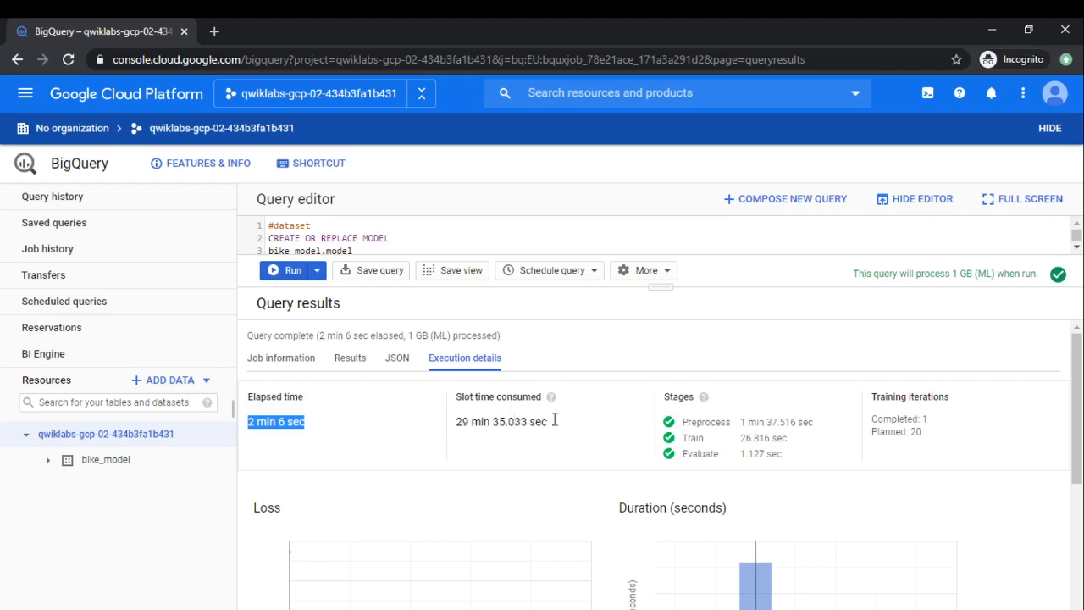
{"action": "scroll", "coordinate": [1081, 394], "scroll_direction": "down", "scroll_amount": 2}
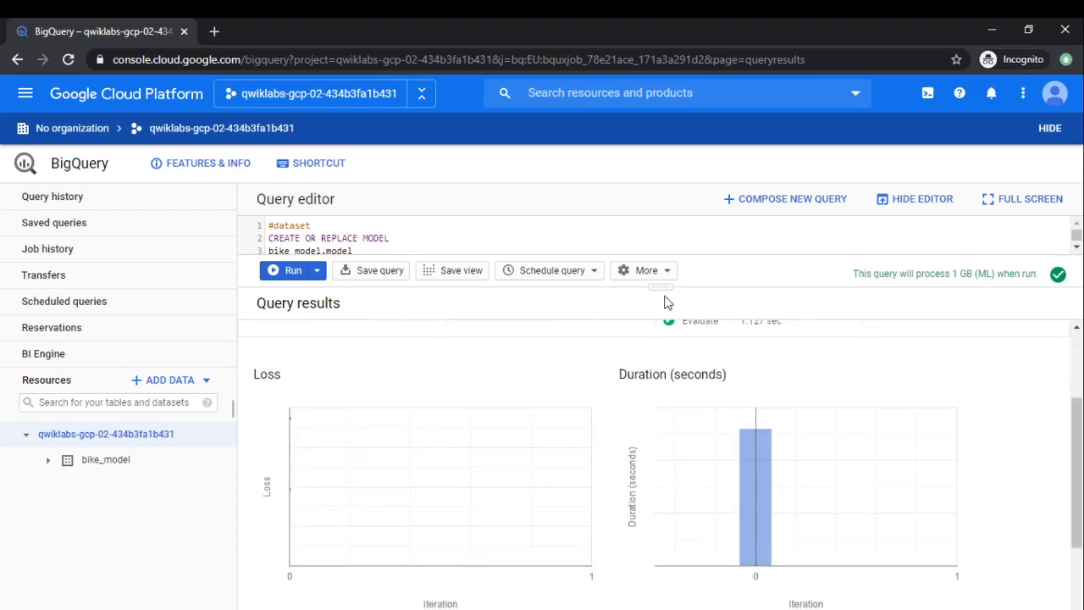
Enlarge the query editor area again and open the trained model inside the bike_model dataset
{"action": "left_click_drag", "start_coordinate": [661, 287], "coordinate": [438, 407]}
{"action": "left_click", "coordinate": [129, 464]}
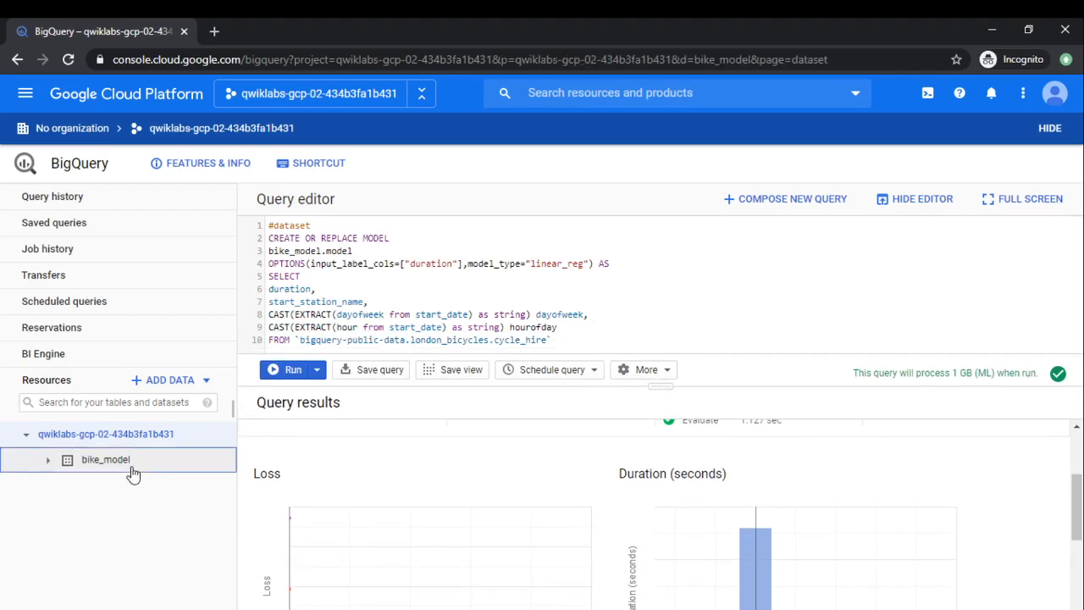
{"action": "left_click", "coordinate": [124, 491]}
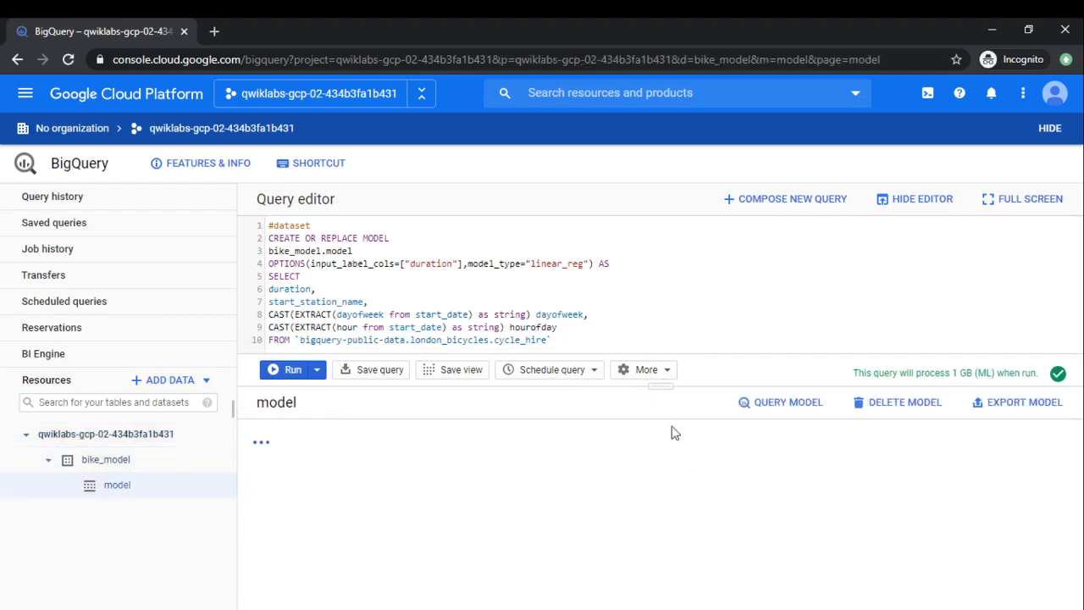
Examine the trained model's details and training options, including model type, loss type and L2 regularization
{"action": "left_click_drag", "start_coordinate": [670, 387], "coordinate": [670, 337]}
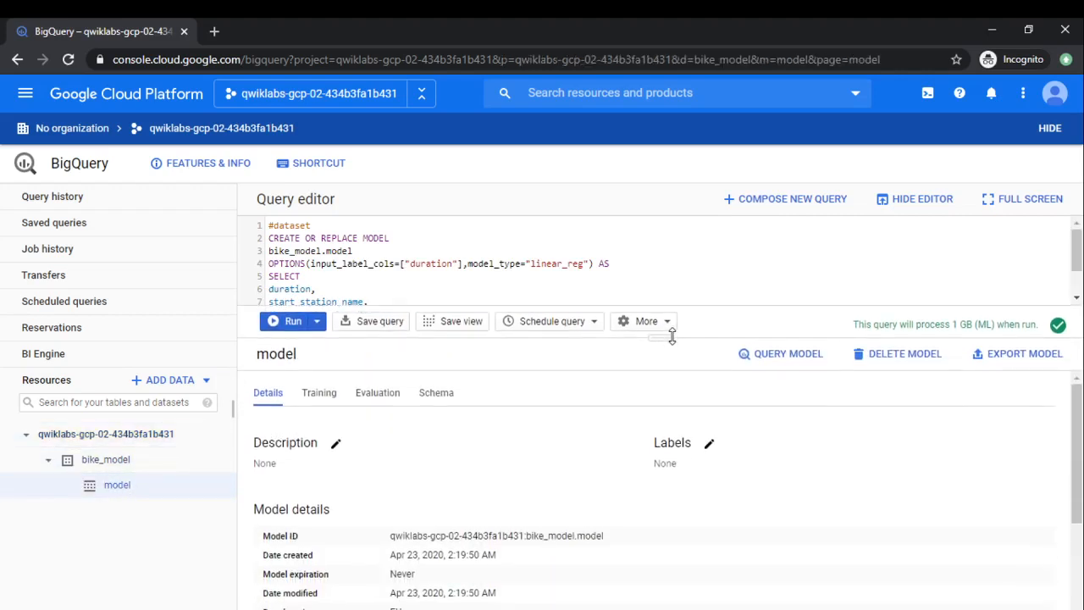
{"action": "scroll", "coordinate": [528, 488], "scroll_direction": "down", "scroll_amount": 2}
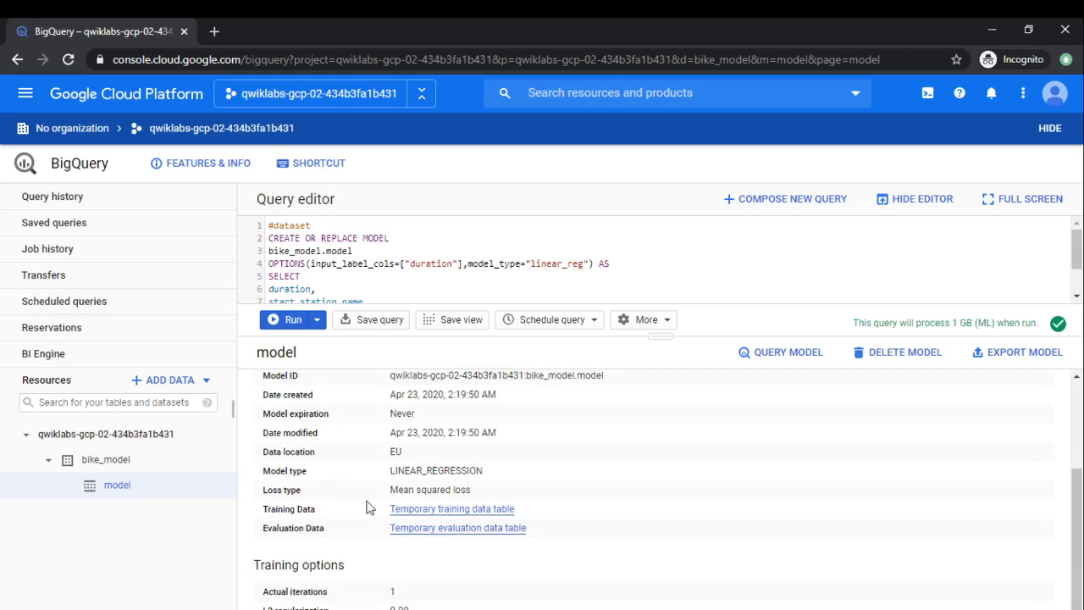
{"action": "scroll", "coordinate": [557, 497], "scroll_direction": "down", "scroll_amount": 1}
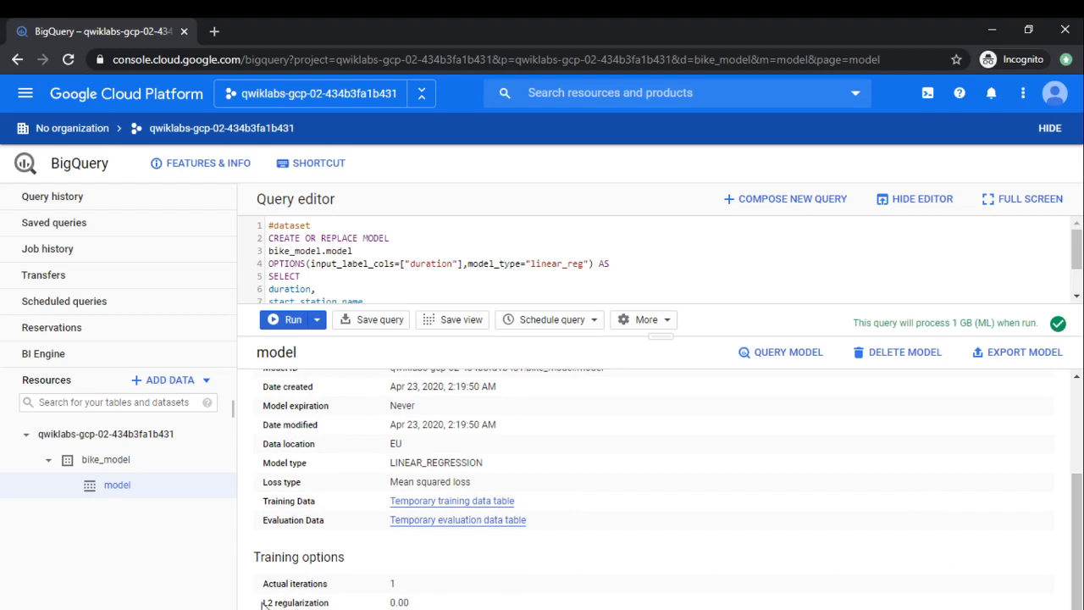
{"action": "left_click_drag", "start_coordinate": [261, 604], "coordinate": [410, 605]}
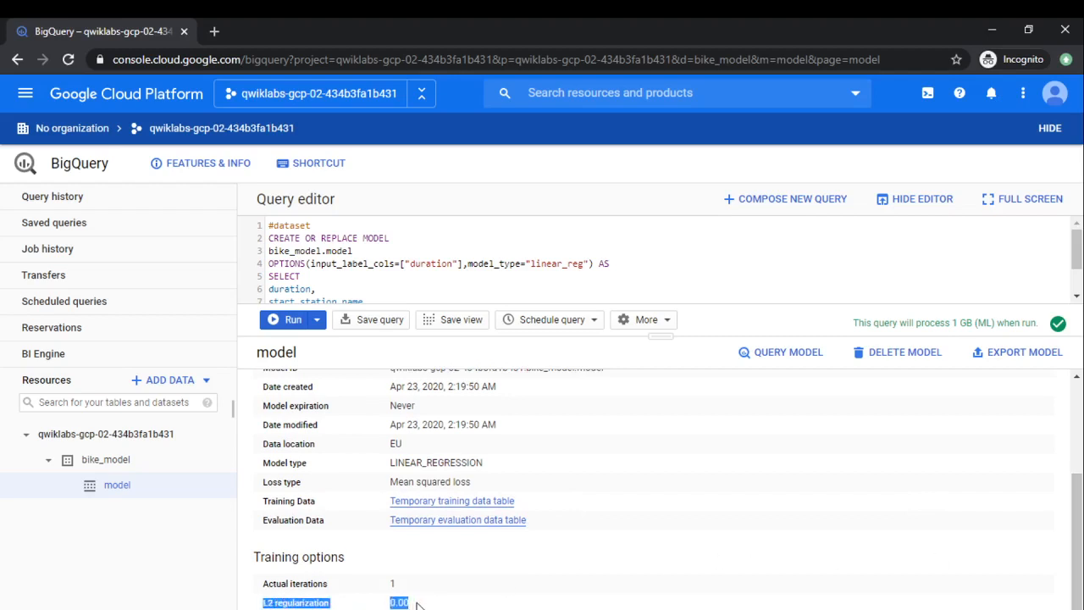
{"action": "left_click", "coordinate": [416, 605]}
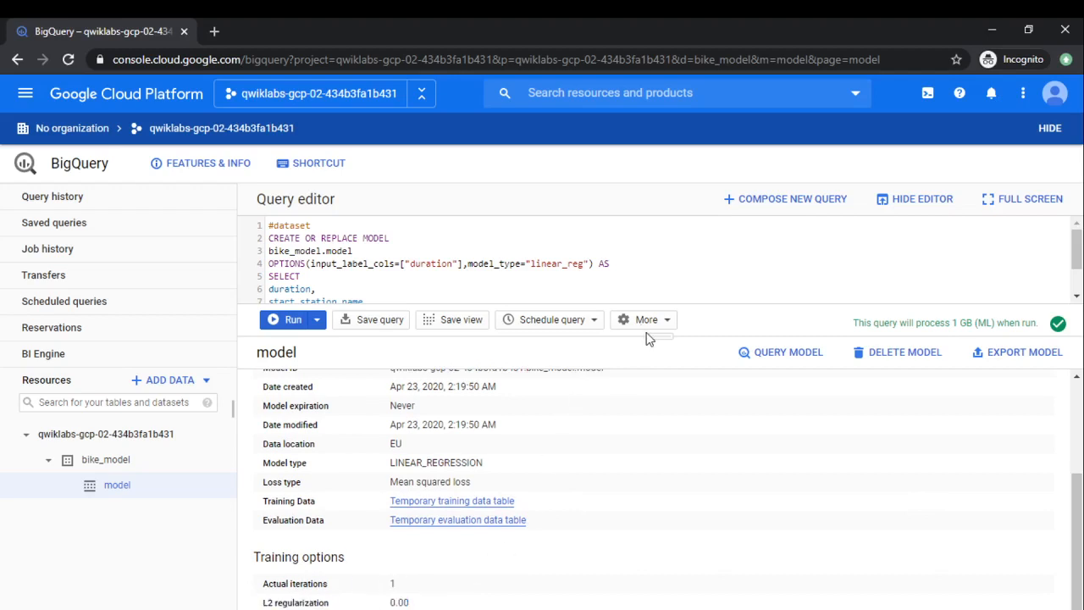
{"action": "scroll", "coordinate": [728, 503], "scroll_direction": "up", "scroll_amount": 2}
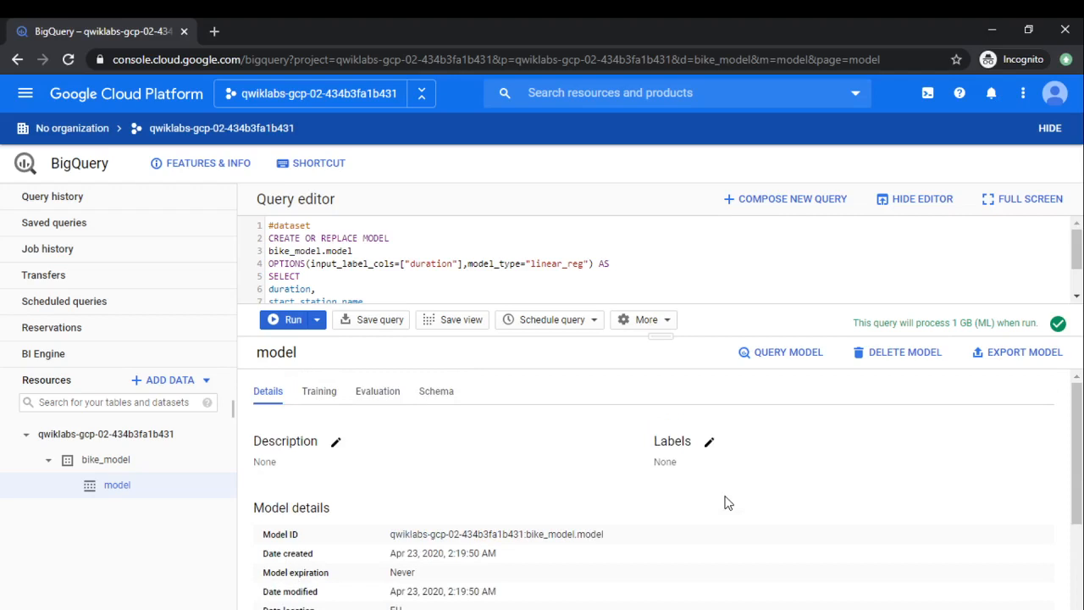
Review the model's training graphs, evaluation metrics, and the label and feature fields in its schema
{"action": "left_click", "coordinate": [317, 392]}
{"action": "scroll", "coordinate": [438, 467], "scroll_direction": "down", "scroll_amount": 3}
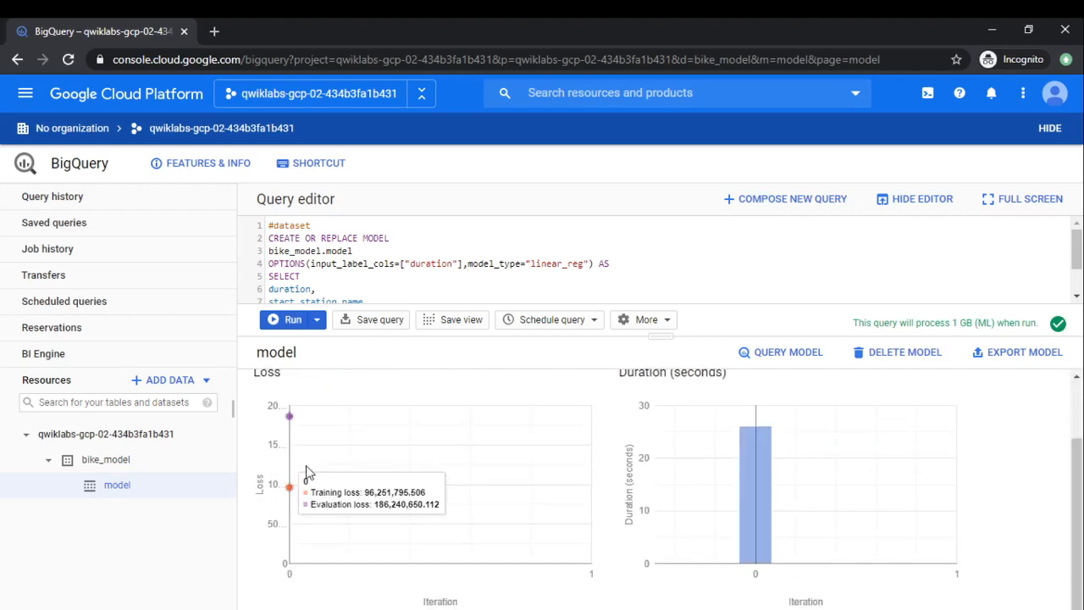
{"action": "scroll", "coordinate": [700, 491], "scroll_direction": "up", "scroll_amount": 2}
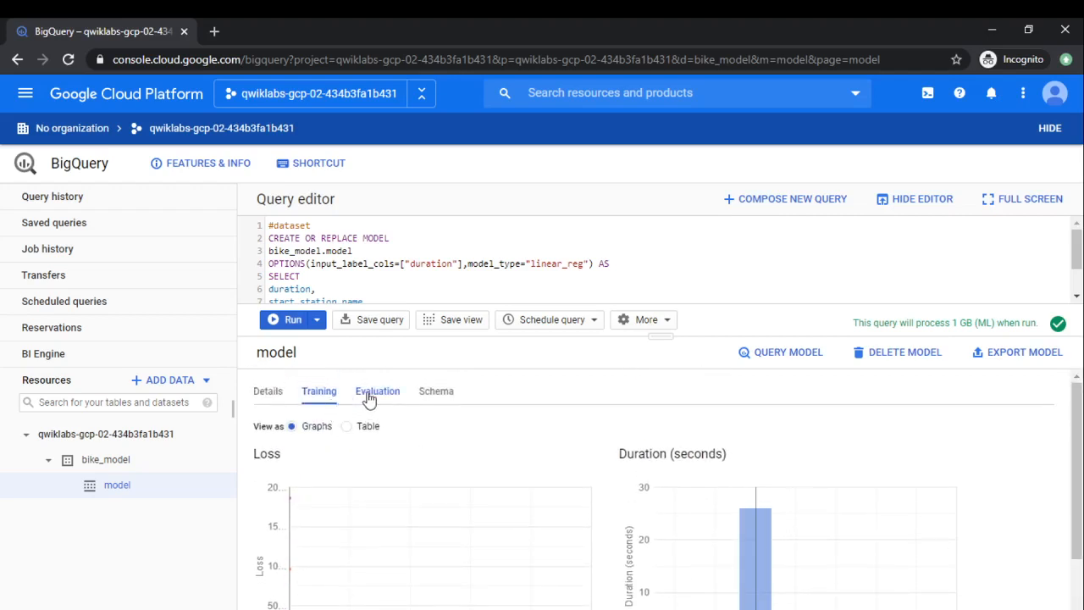
{"action": "left_click", "coordinate": [370, 397]}
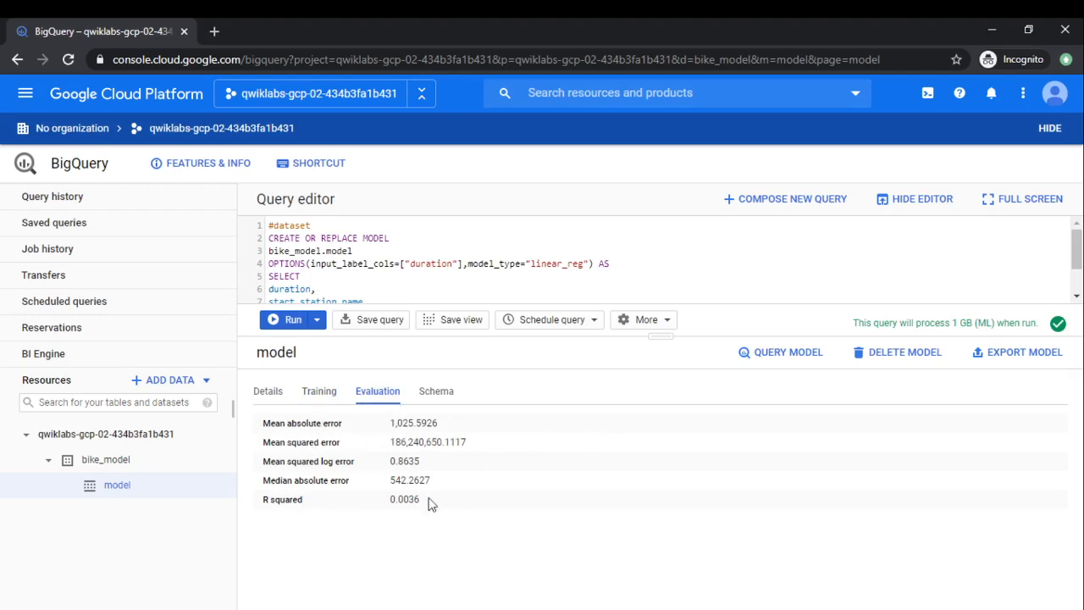
{"action": "left_click", "coordinate": [430, 398]}
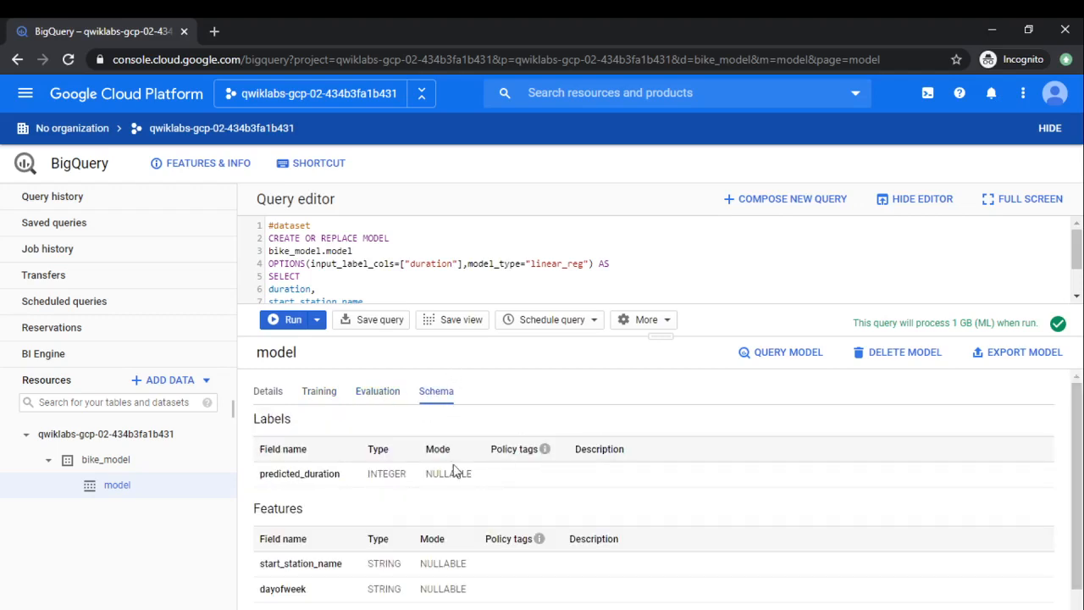
{"action": "scroll", "coordinate": [412, 466], "scroll_direction": "down", "scroll_amount": 1}
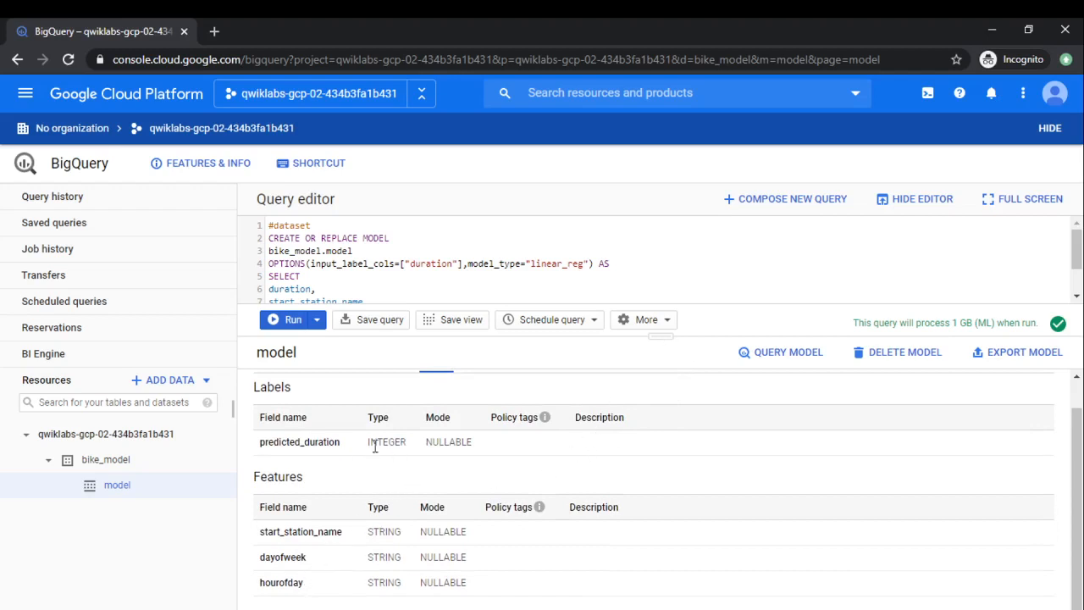
Enlarge the query editor and replace the whole training query with SELECT * FROM ML.EVALUATE
{"action": "left_click", "coordinate": [659, 335]}
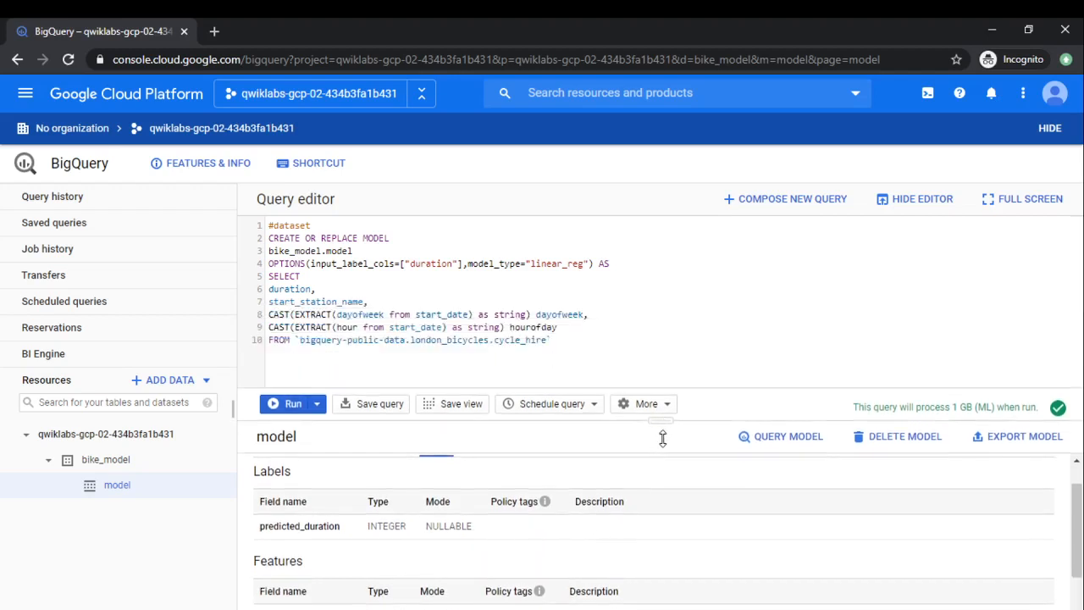
{"action": "left_click_drag", "start_coordinate": [557, 340], "coordinate": [259, 231]}
{"action": "key", "text": "Delete"}
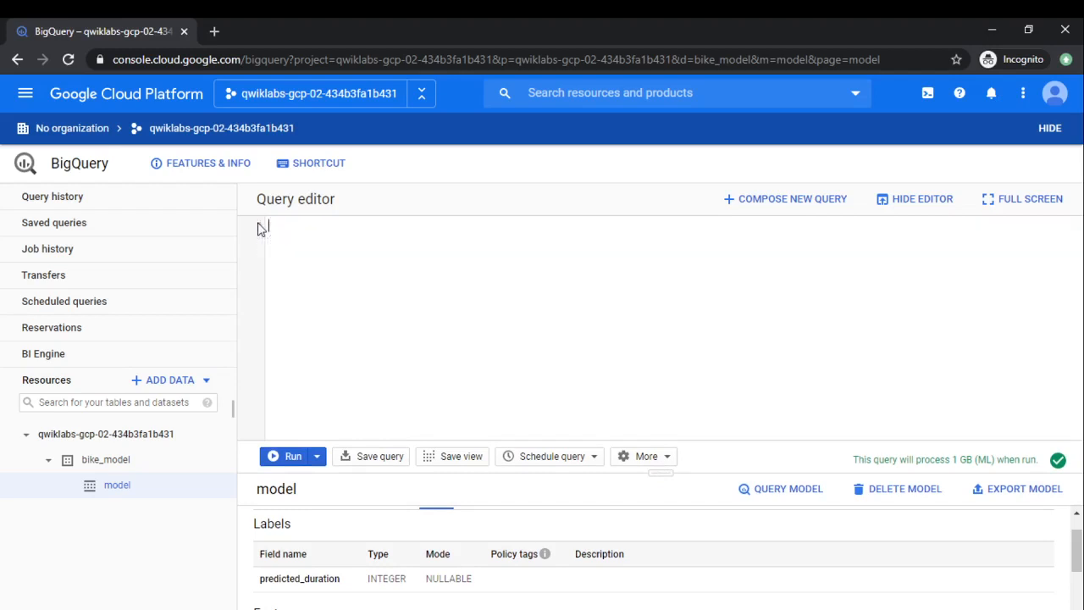
{"action": "type", "text": "SEL4E"}
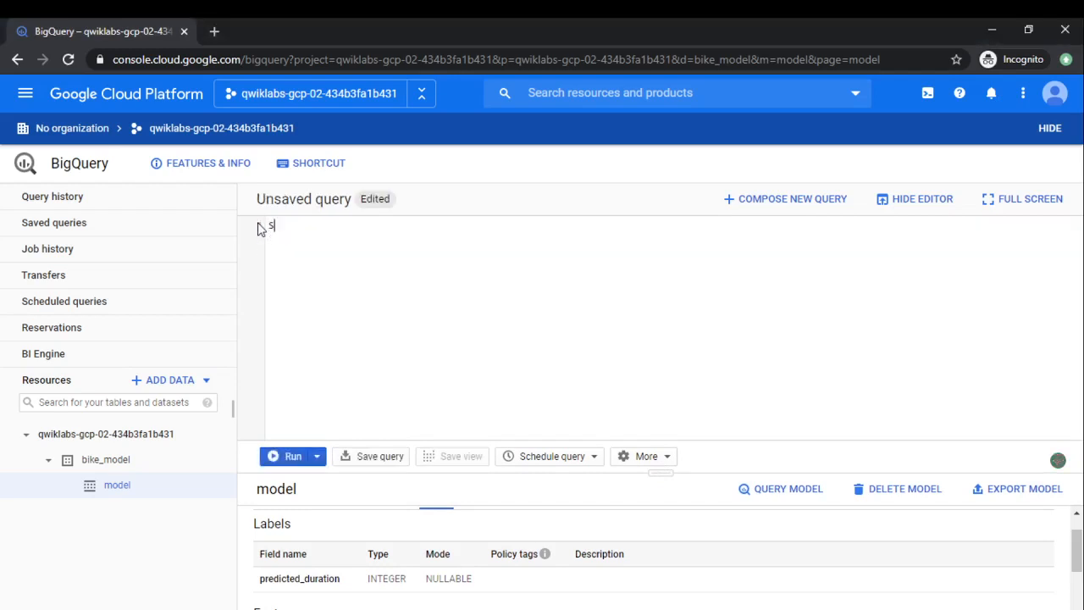
{"action": "key", "text": "BackSpace"}
{"action": "key", "text": "BackSpace"}
{"action": "type", "text": "ECT * FROM ML.EVALUTION"}
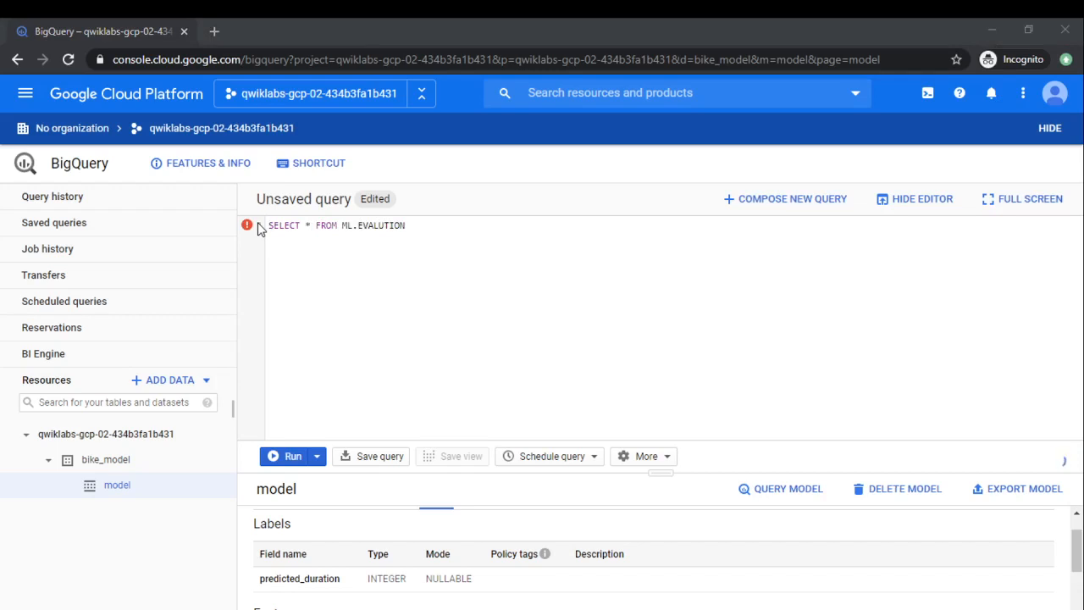
{"action": "key", "text": "BackSpace"}
{"action": "key", "text": "BackSpace"}
{"action": "key", "text": "BackSpace"}
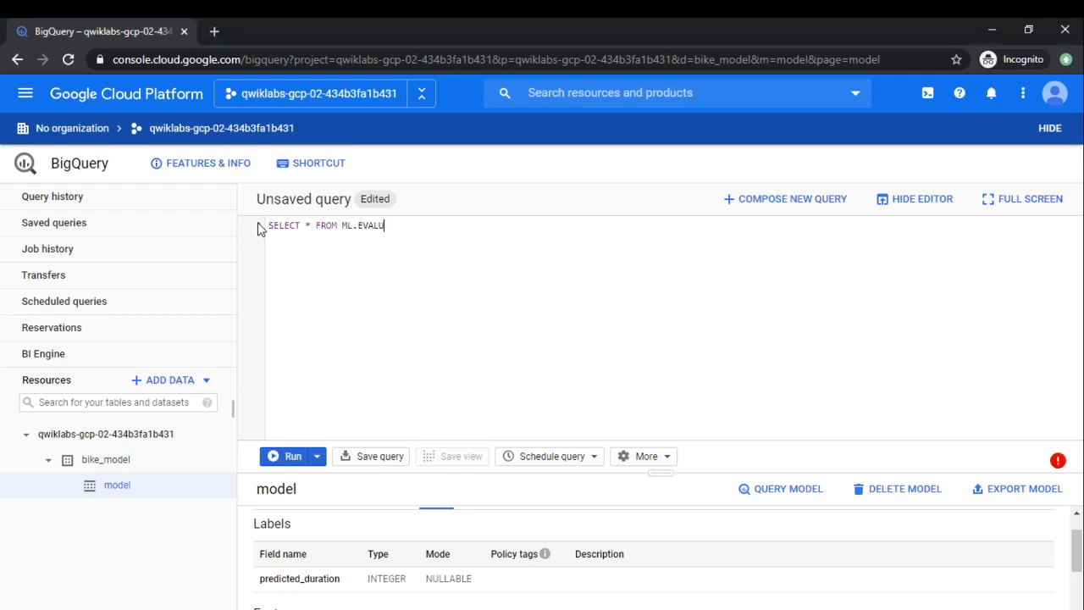
{"action": "type", "text": "ATE"}
Add the argument (MODEL "bike_model.model") to the ML.EVALUATE call
{"action": "type", "text": "("}
{"action": "type", "text": "MOD"}
{"action": "type", "text": "EL "}
{"action": "type", "text": "`"}
{"action": "type", "text": "bike_"}
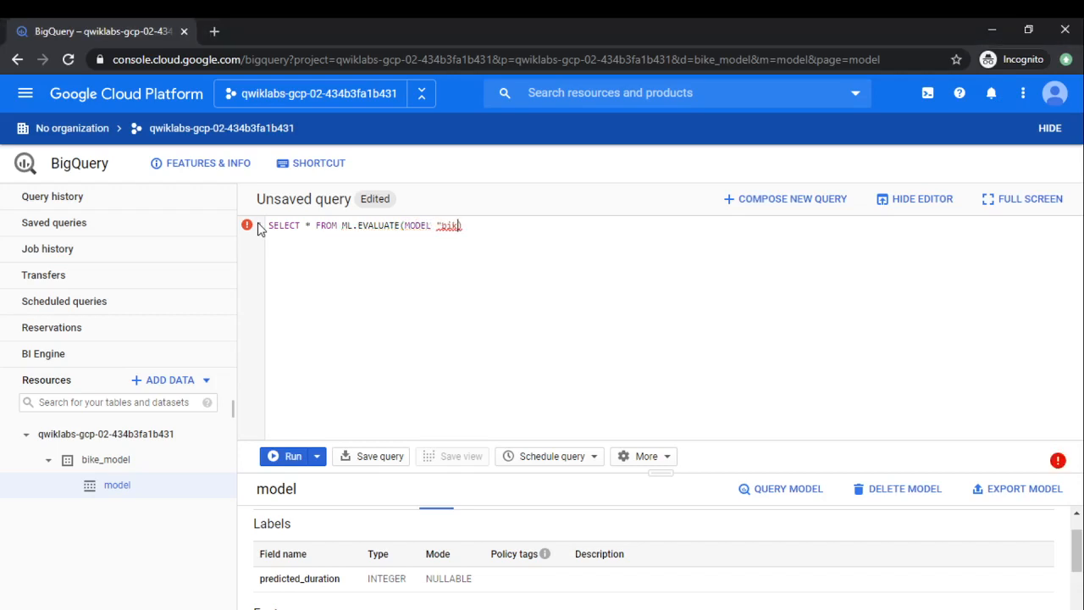
{"action": "key", "text": "BackSpace"}
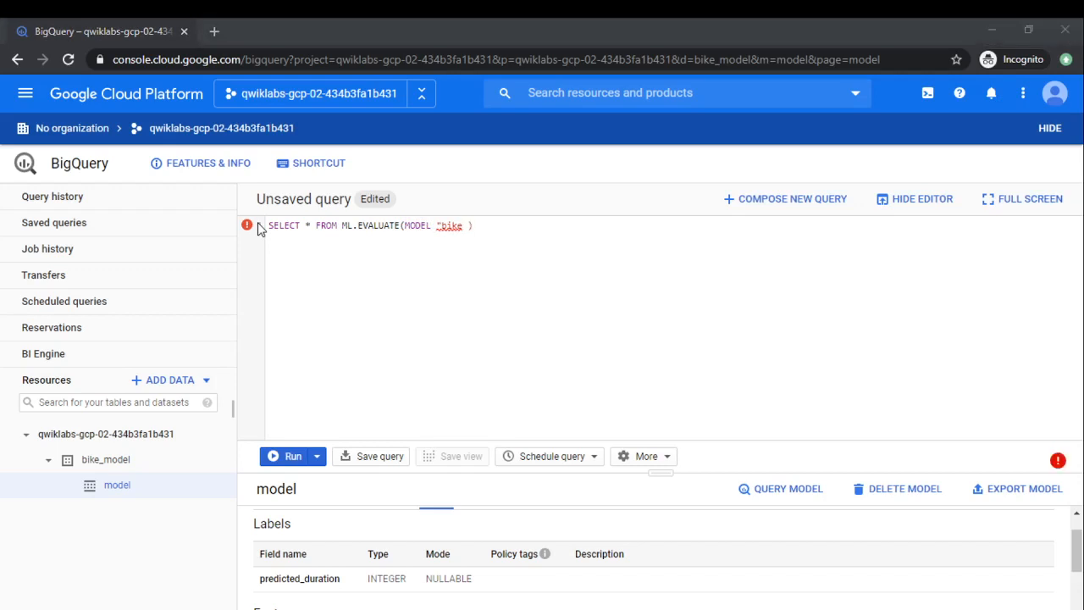
{"action": "type", "text": "_model"}
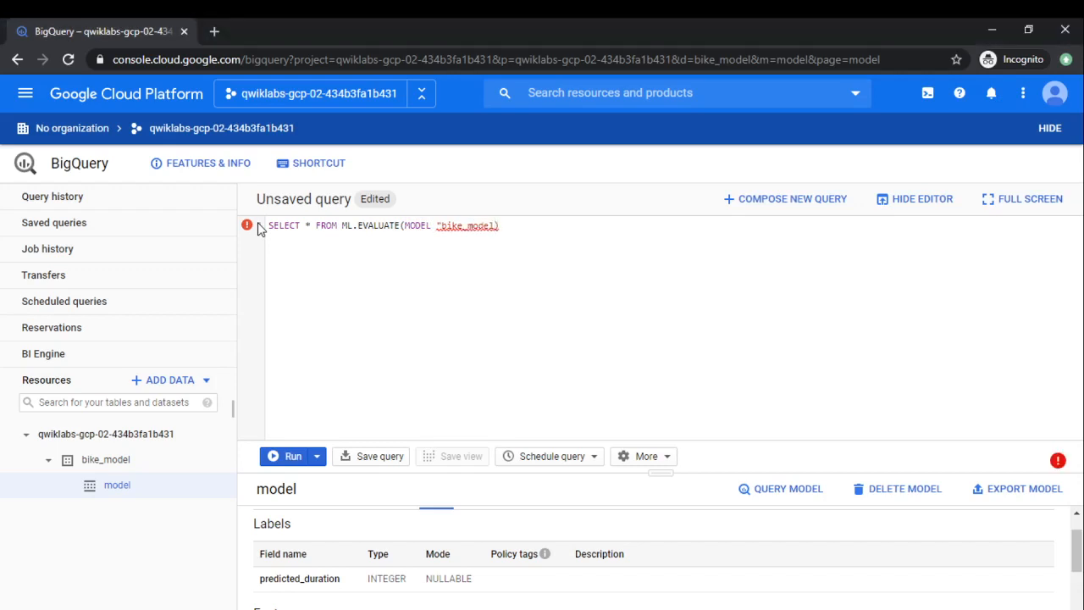
{"action": "type", "text": ".model`"}
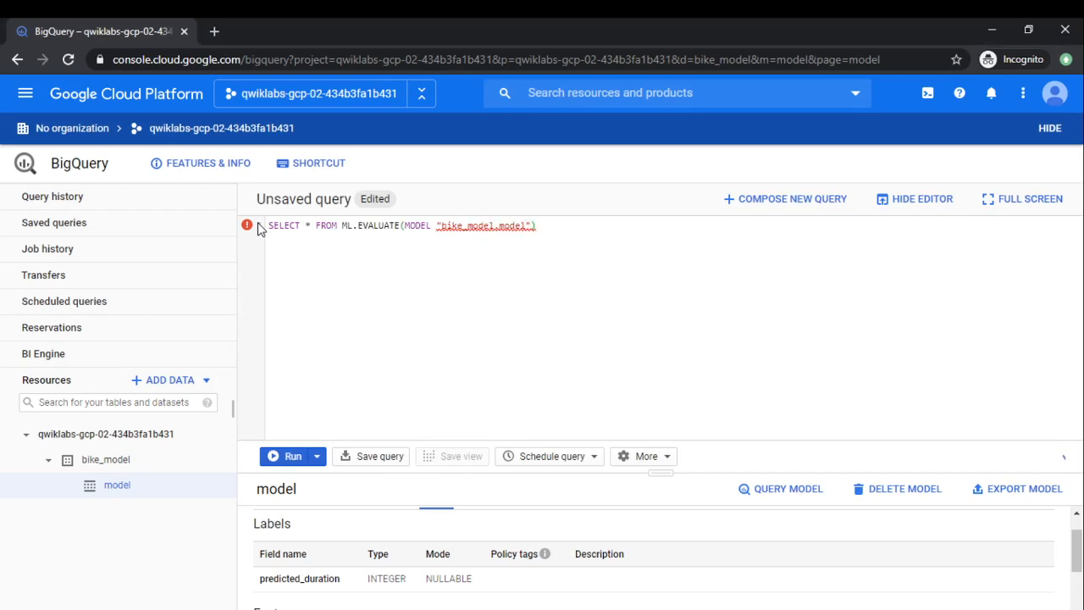
Replace the double quotes around bike_model.model with backticks in the ML.EVALUATE query
{"action": "left_click", "coordinate": [579, 227]}
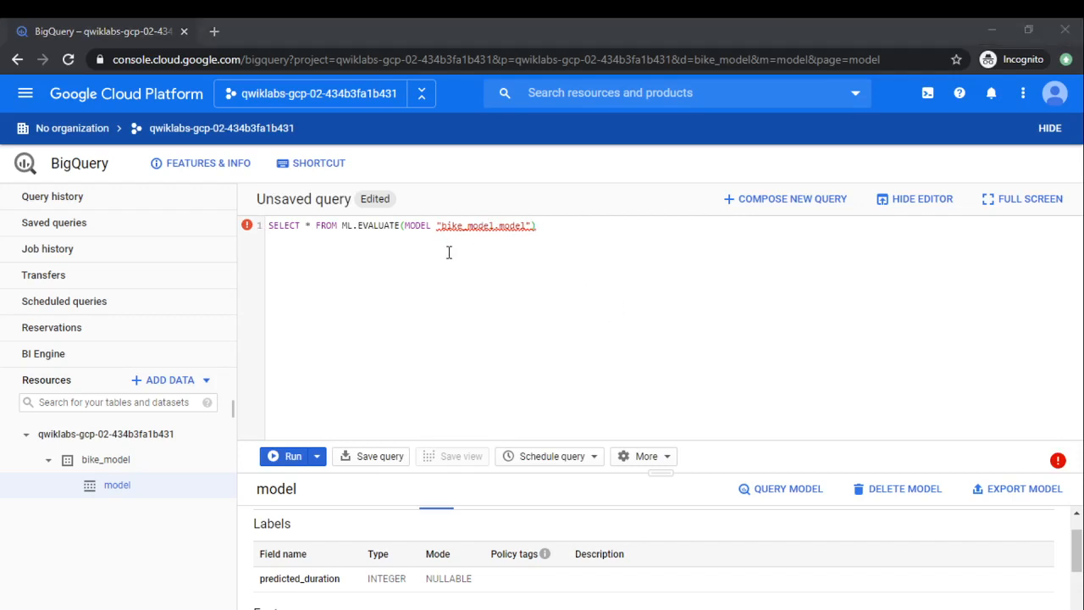
{"action": "left_click", "coordinate": [559, 327]}
{"action": "left_click", "coordinate": [439, 226]}
{"action": "key", "text": "BackSpace"}
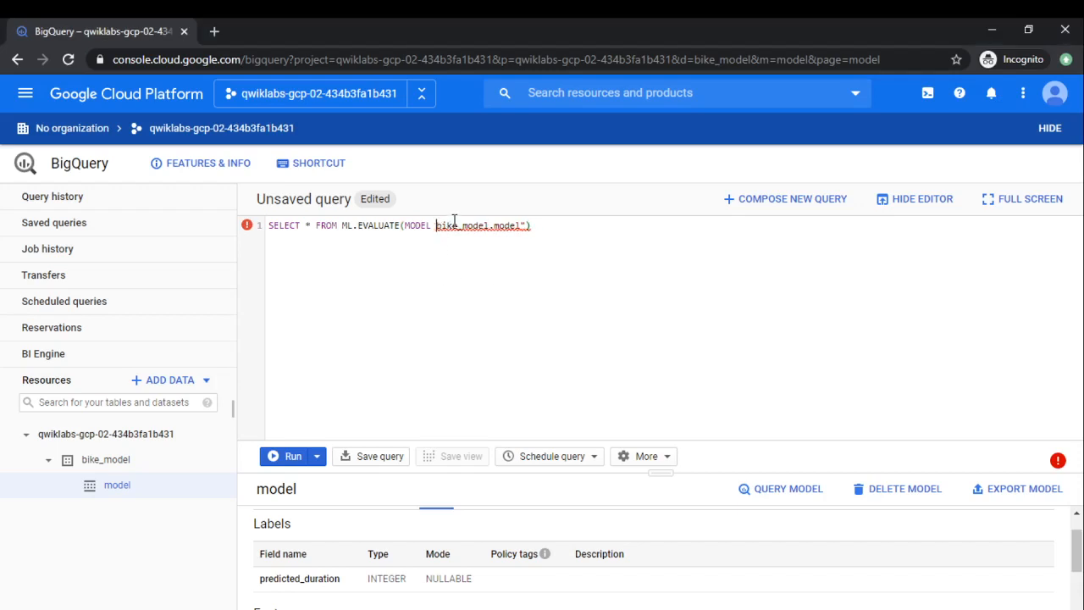
{"action": "type", "text": "`"}
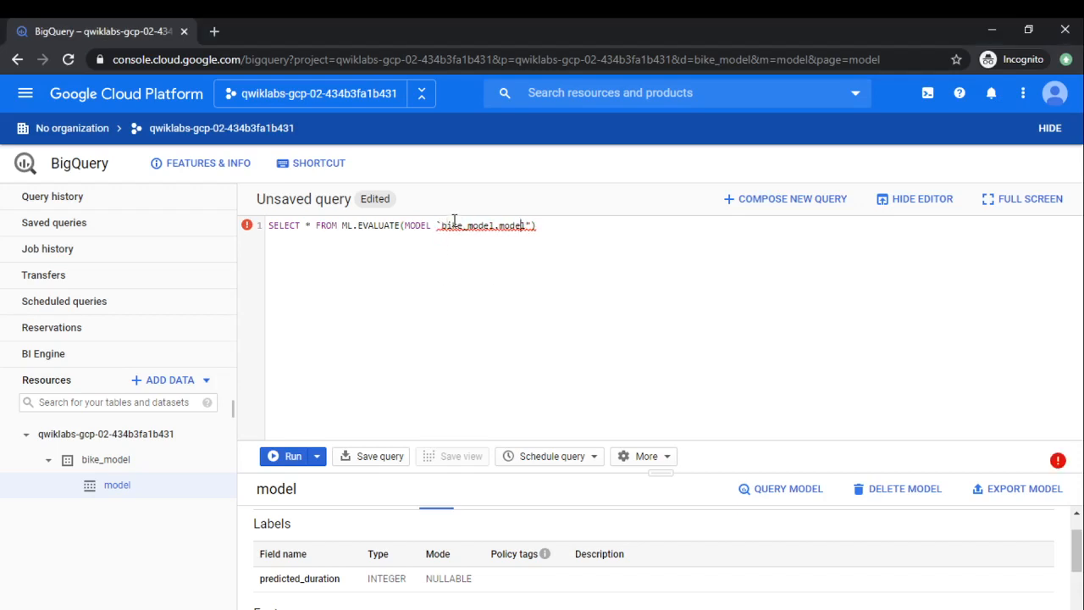
{"action": "key", "text": "End"}
Run the ML.EVALUATE query and inspect the returned error metrics and r2_score, adjusting the results area as needed
{"action": "left_click", "coordinate": [273, 459]}
{"action": "left_click_drag", "start_coordinate": [660, 473], "coordinate": [668, 333]}
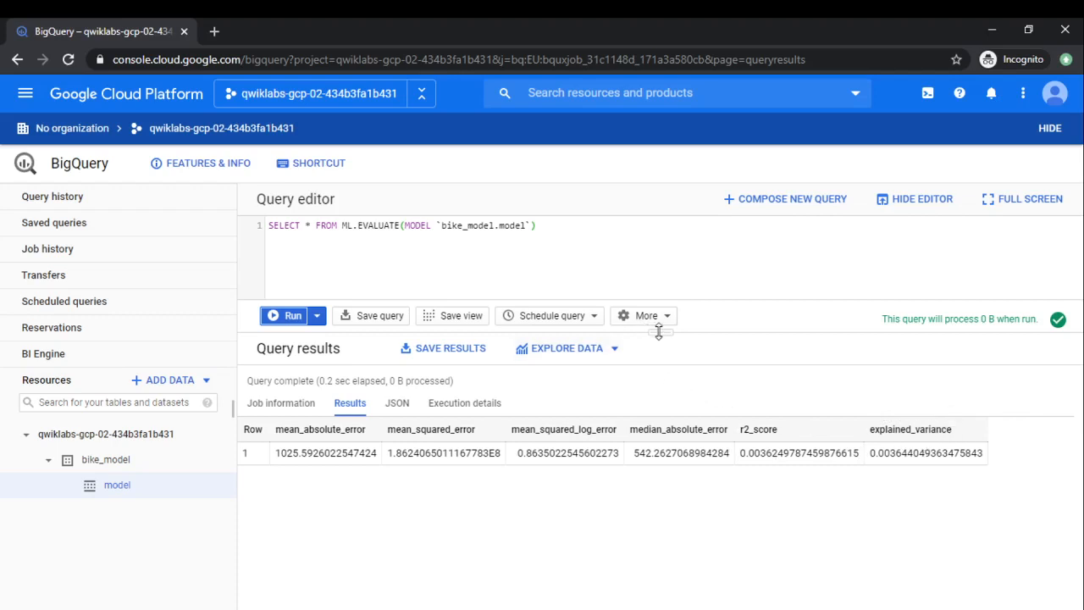
{"action": "left_click_drag", "start_coordinate": [660, 332], "coordinate": [659, 421]}
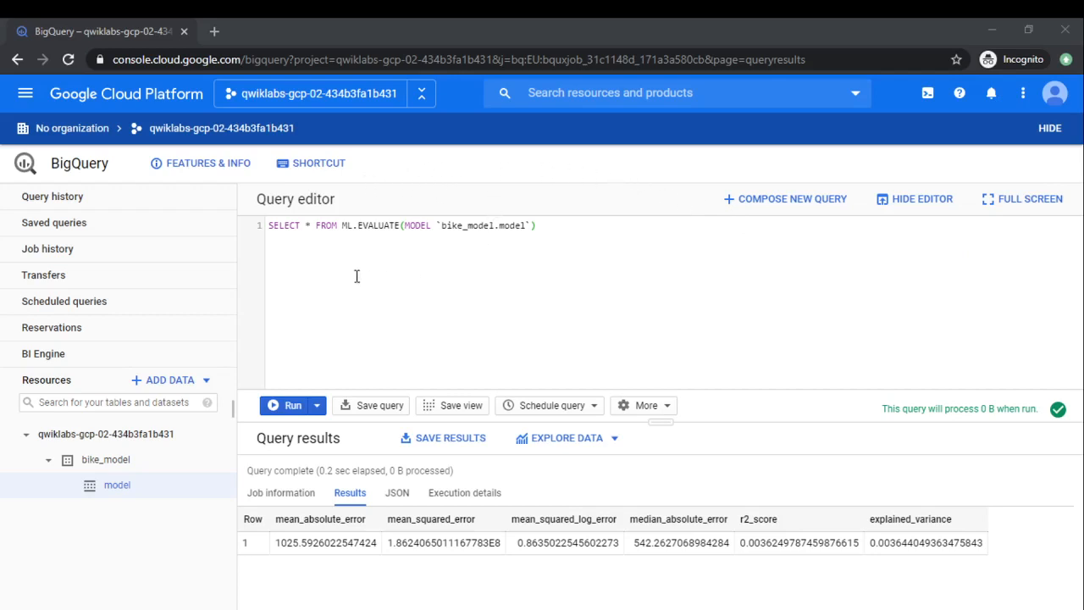
Find the earlier CREATE OR REPLACE MODEL query in the query history and reopen it in the editor
{"action": "key", "text": "alt+Tab"}
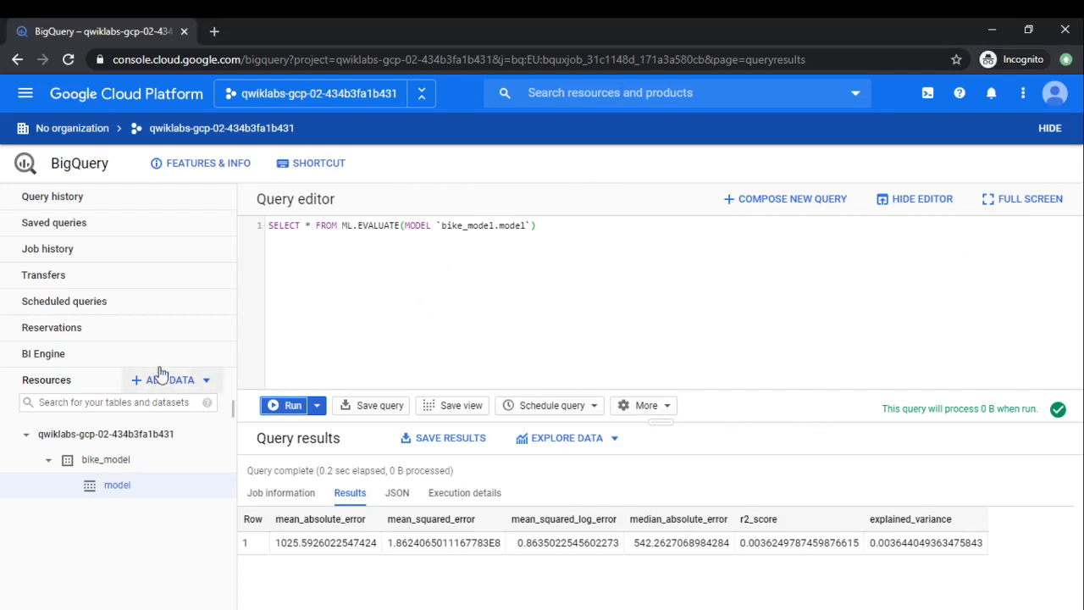
{"action": "left_click", "coordinate": [71, 207]}
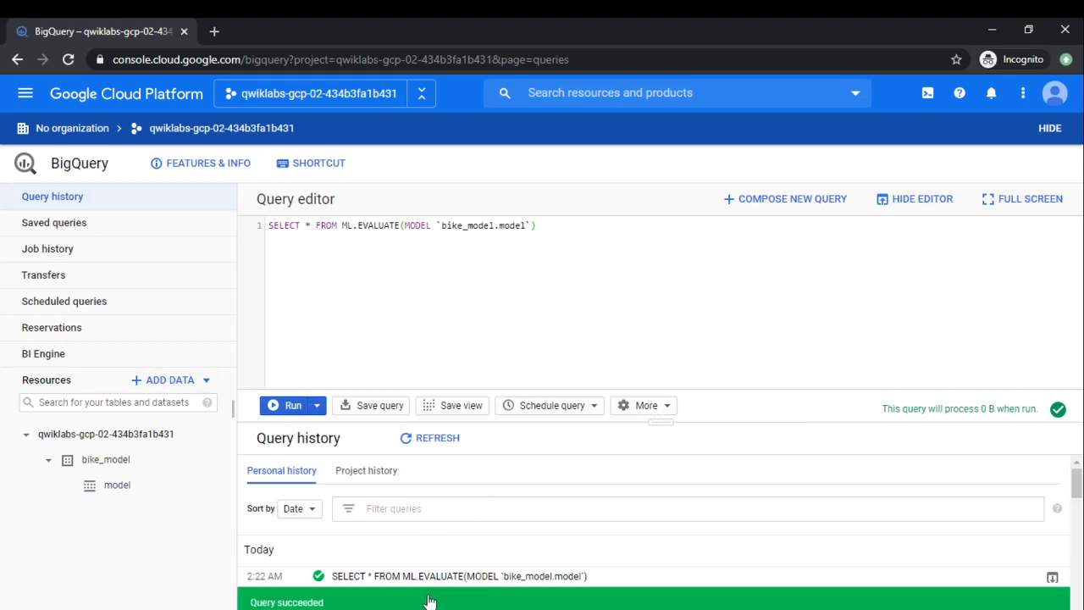
{"action": "scroll", "coordinate": [675, 511], "scroll_direction": "down", "scroll_amount": 5}
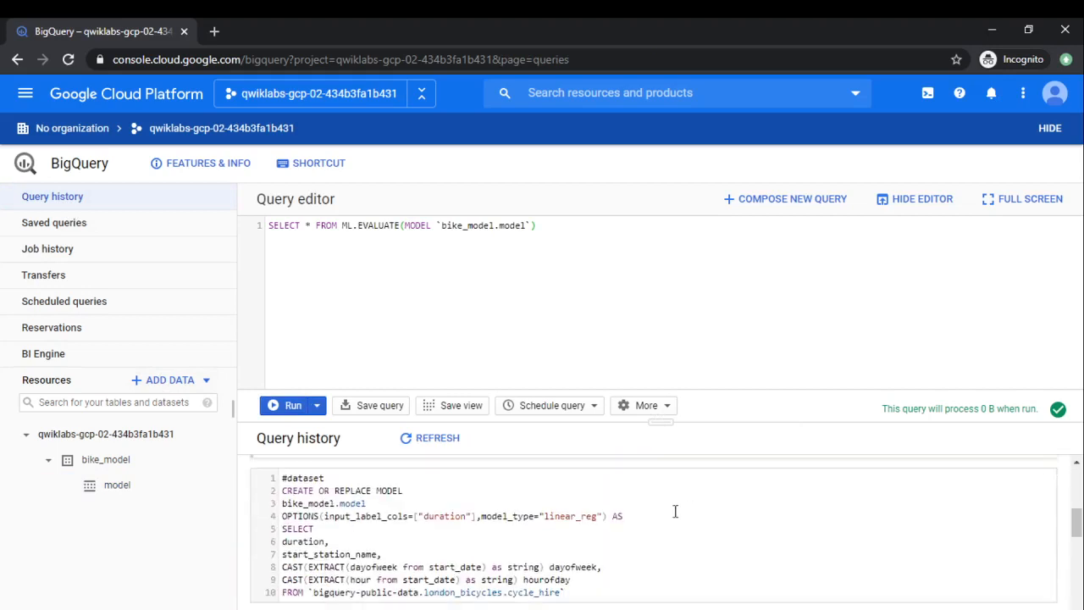
{"action": "scroll", "coordinate": [643, 512], "scroll_direction": "up", "scroll_amount": 3}
{"action": "scroll", "coordinate": [603, 517], "scroll_direction": "down", "scroll_amount": 1}
{"action": "scroll", "coordinate": [603, 517], "scroll_direction": "up", "scroll_amount": 1}
{"action": "scroll", "coordinate": [603, 518], "scroll_direction": "down", "scroll_amount": 1}
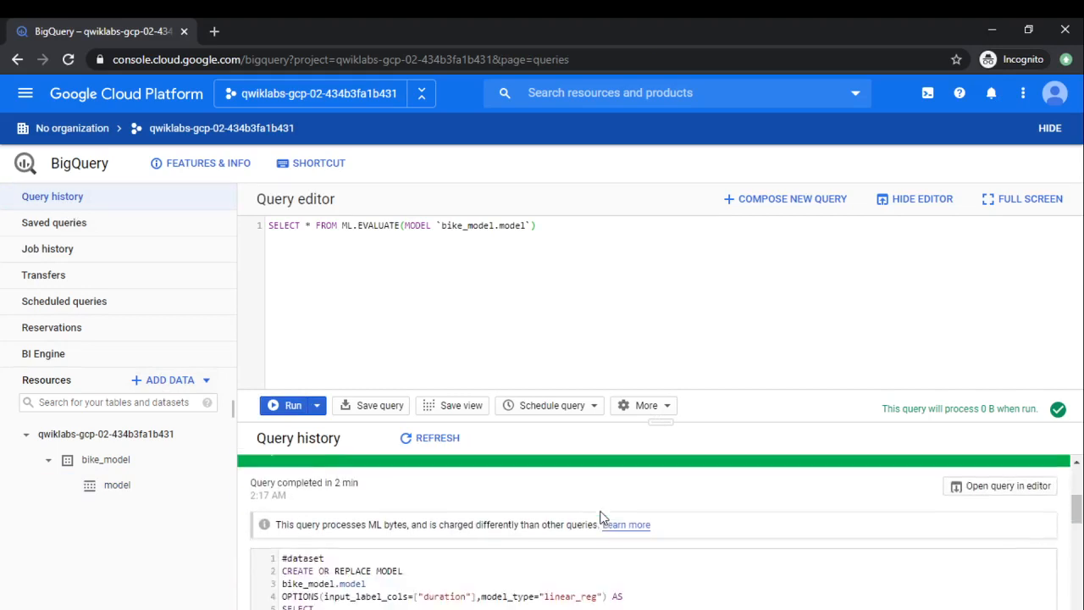
{"action": "left_click", "coordinate": [995, 494]}
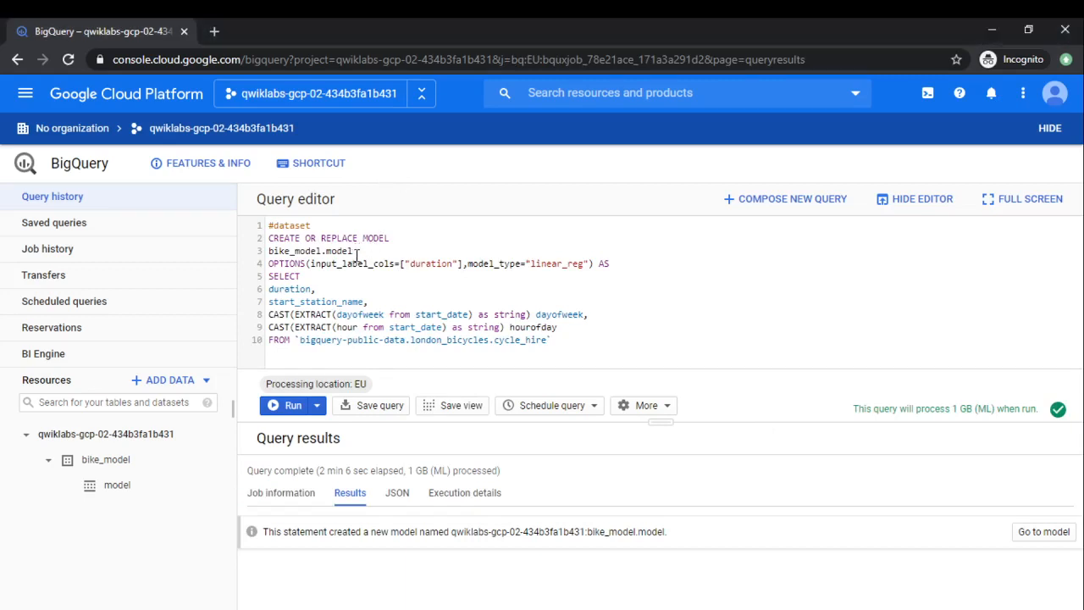
Rename the model in the CREATE OR REPLACE MODEL query to bike_model.model_weekday and insert an empty line below start_station_name
{"action": "type", "text": "_w"}
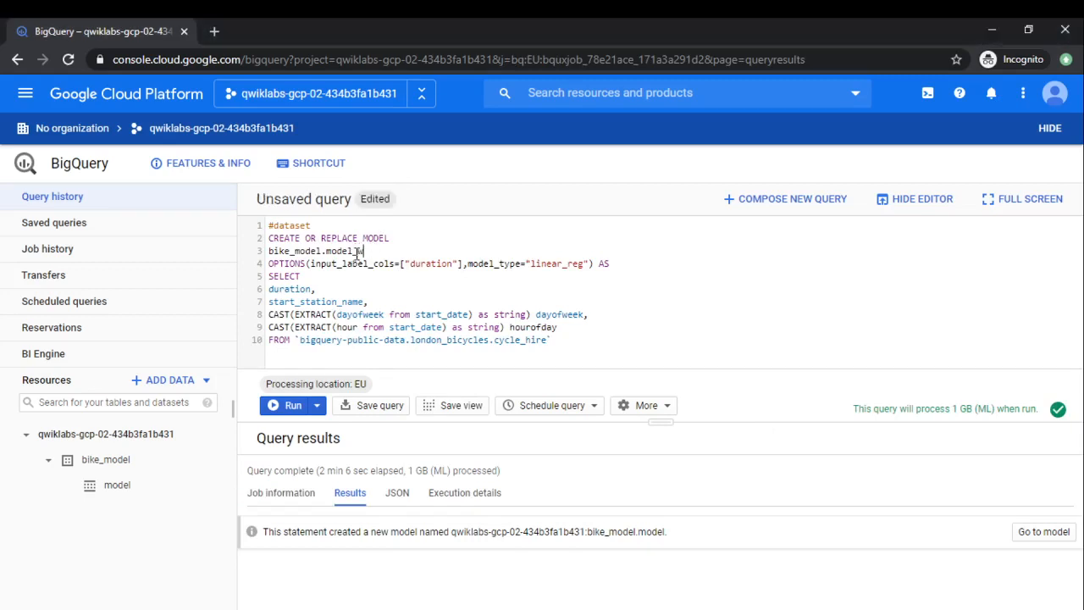
{"action": "type", "text": "eekday"}
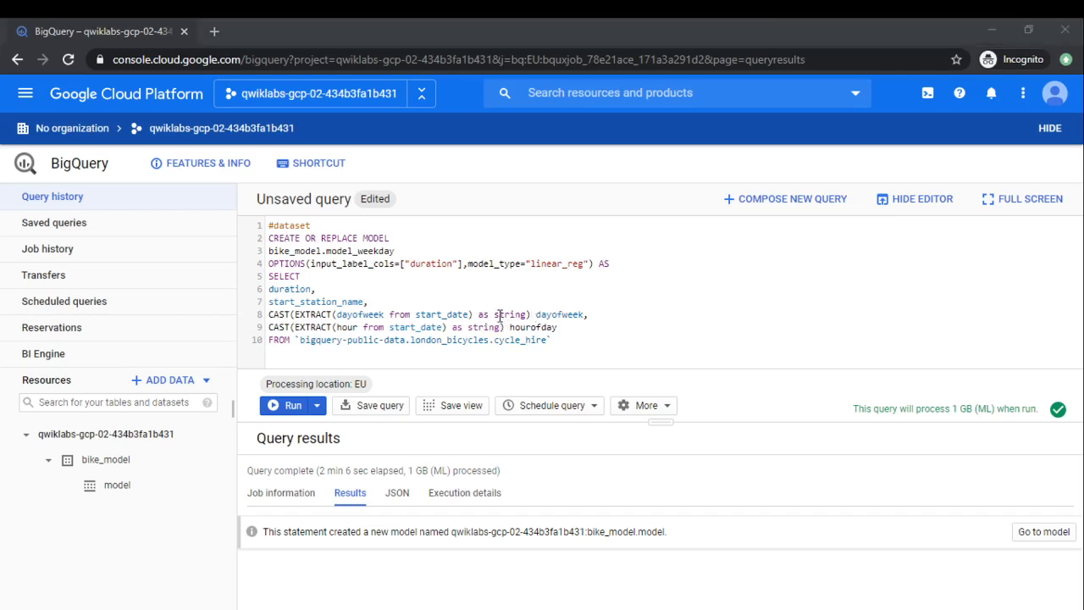
{"action": "left_click", "coordinate": [381, 304]}
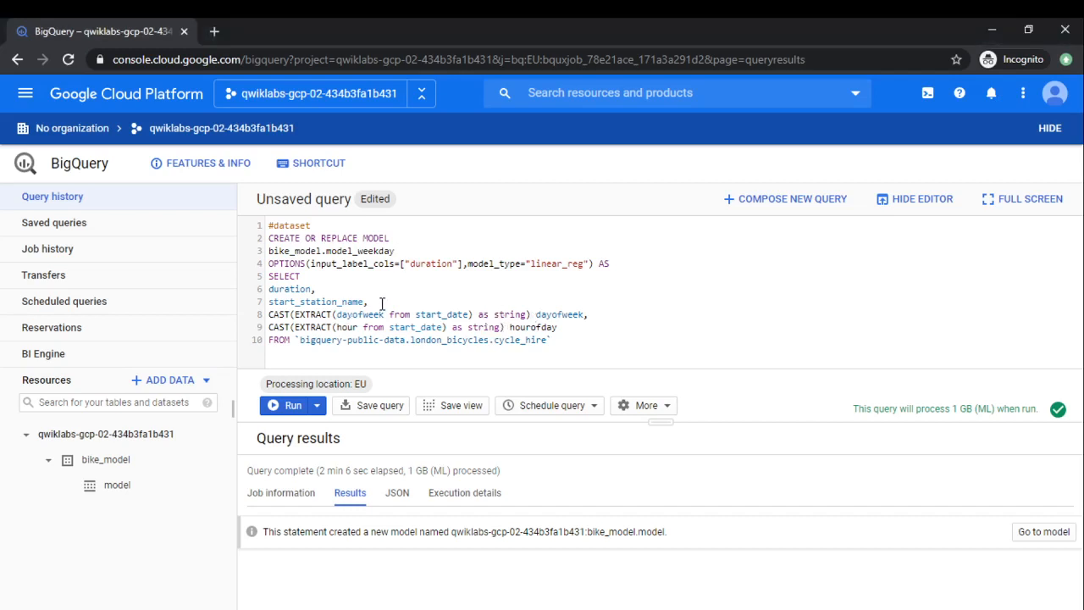
{"action": "key", "text": "Return"}
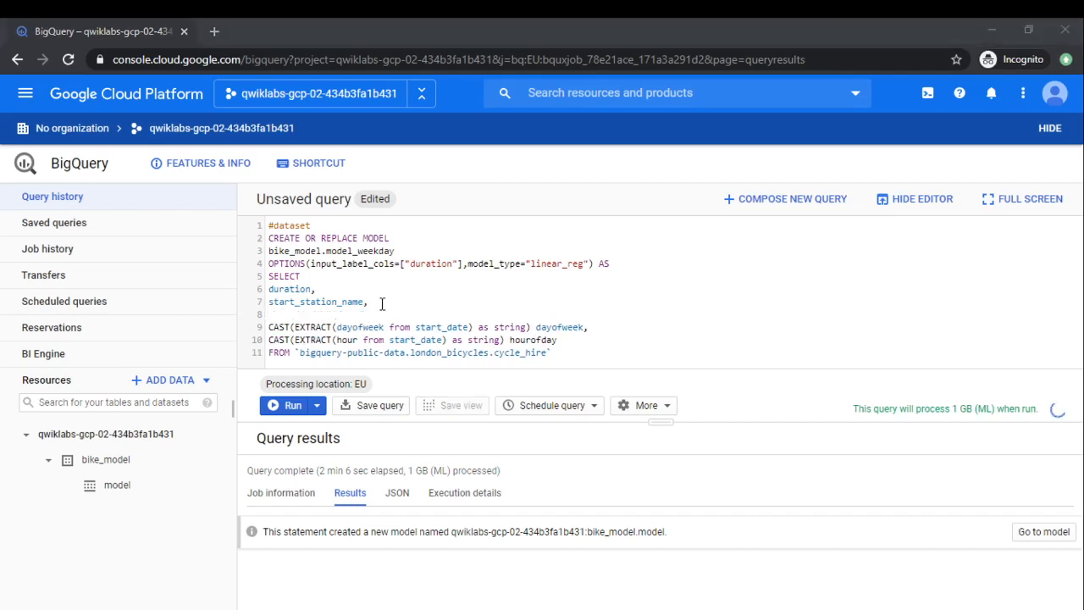
{"action": "key", "text": "alt+Tab"}
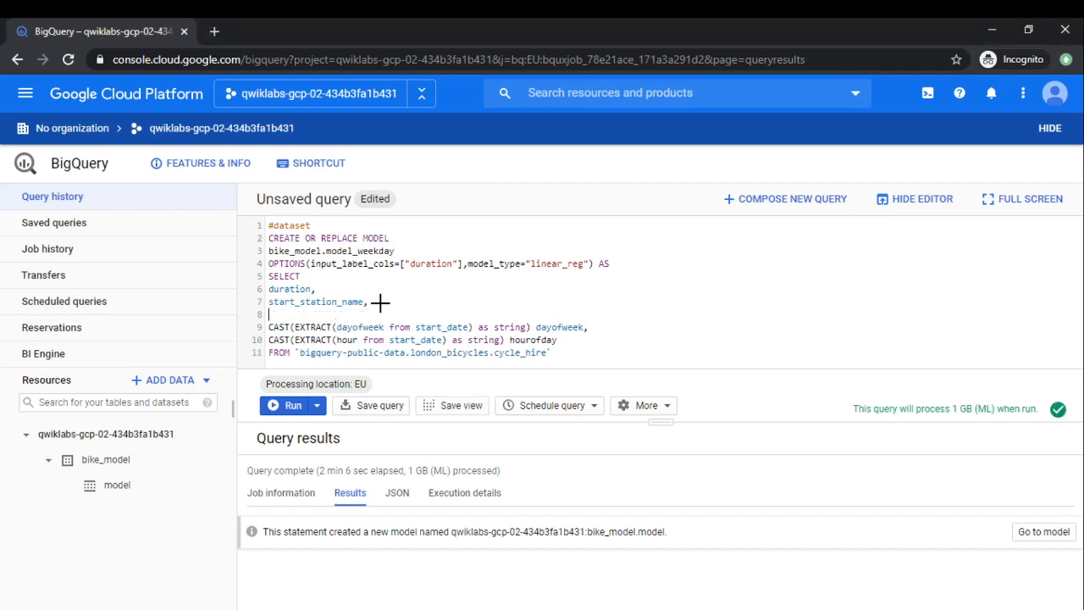
Remove the CAST keyword and the "as string" conversion from the dayofweek expression, keeping its outer parentheses
{"action": "left_click", "coordinate": [289, 326]}
{"action": "key", "text": "BackSpace"}
{"action": "key", "text": "BackSpace"}
{"action": "key", "text": "BackSpace"}
{"action": "key", "text": "BackSpace"}
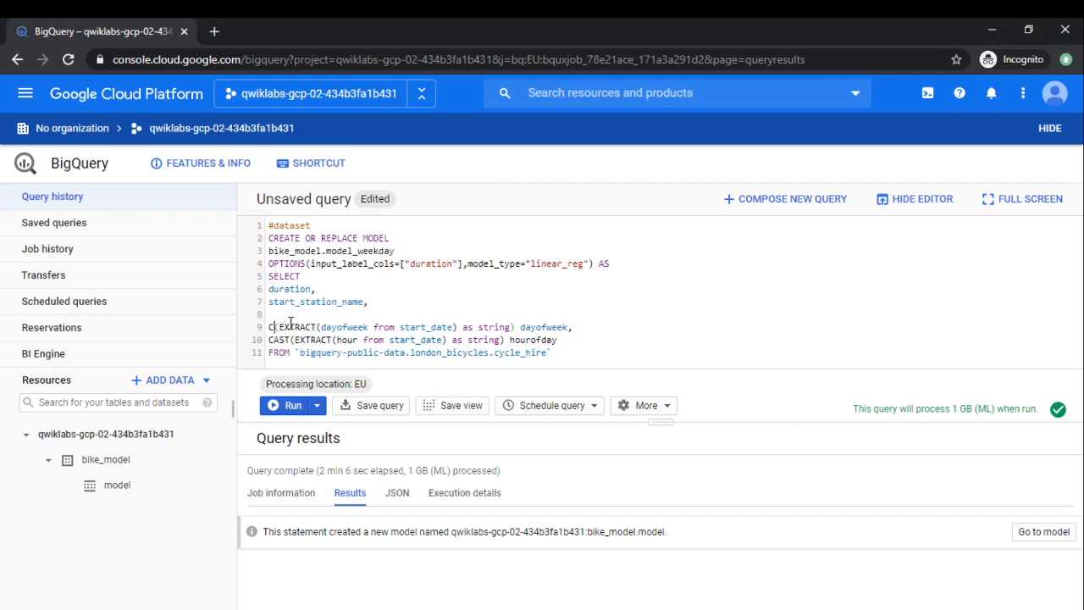
{"action": "key", "text": "Right"}
{"action": "key", "text": "Right"}
{"action": "key", "text": "Right"}
{"action": "key", "text": "Right"}
{"action": "key", "text": "Right"}
{"action": "key", "text": "Right"}
{"action": "key", "text": "Right"}
{"action": "key", "text": "Right"}
{"action": "key", "text": "Right"}
{"action": "key", "text": "Right"}
{"action": "key", "text": "Right"}
{"action": "key", "text": "Right"}
{"action": "key", "text": "Right"}
{"action": "key", "text": "Right"}
{"action": "key", "text": "Right"}
{"action": "key", "text": "Right"}
{"action": "key", "text": "Right"}
{"action": "key", "text": "Right"}
{"action": "key", "text": "Right"}
{"action": "key", "text": "Right"}
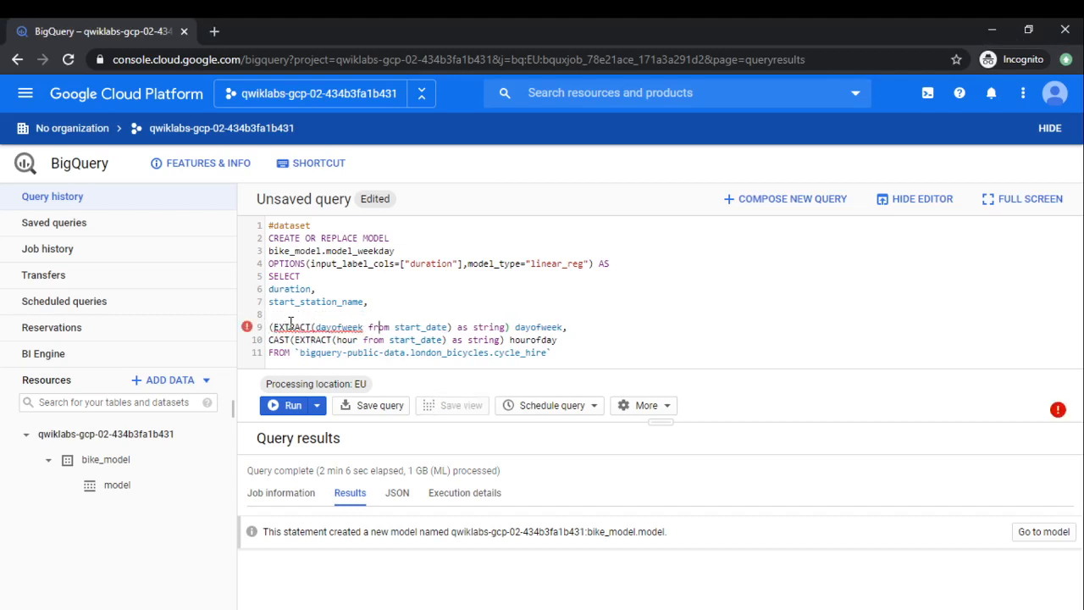
{"action": "key", "text": "BackSpace"}
{"action": "key", "text": "BackSpace"}
{"action": "key", "text": "BackSpace"}
{"action": "key", "text": "BackSpace"}
{"action": "key", "text": "BackSpace"}
{"action": "key", "text": "BackSpace"}
{"action": "key", "text": "BackSpace"}
{"action": "key", "text": "BackSpace"}
{"action": "key", "text": "BackSpace"}
{"action": "key", "text": "BackSpace"}
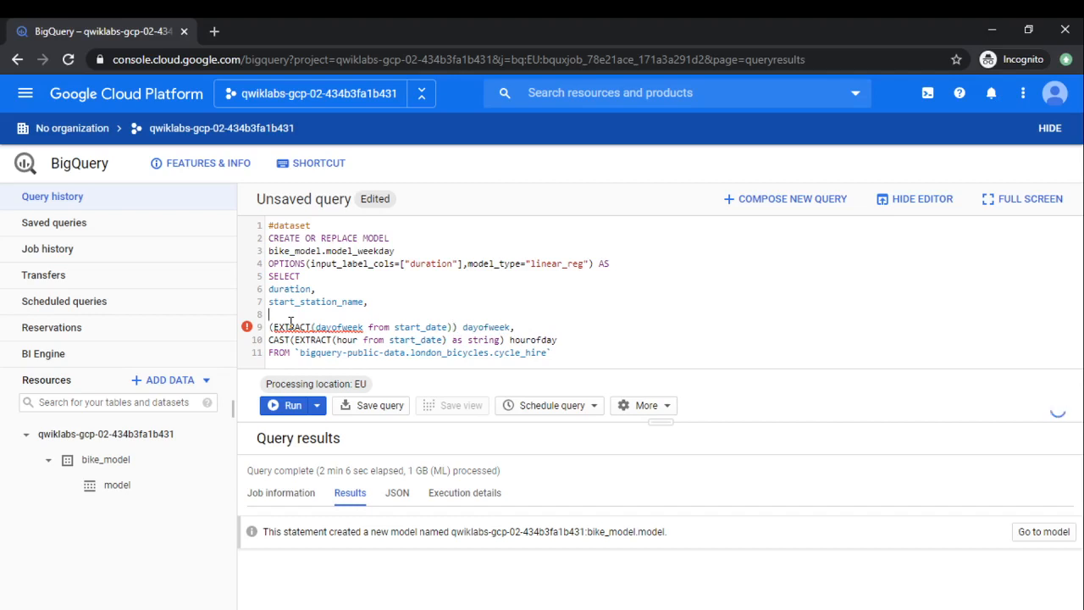
Turn the dayofweek expression into an IF whose condition checks that the extracted day is BETWEEN 2 AND 6
{"action": "type", "text": "IF"}
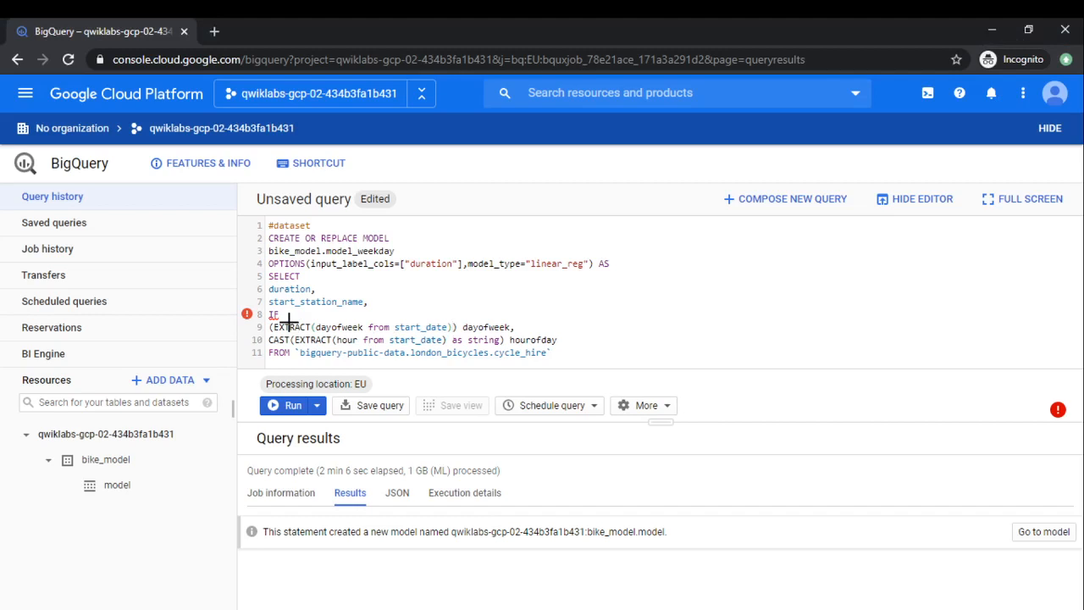
{"action": "type", "text": "BTE"}
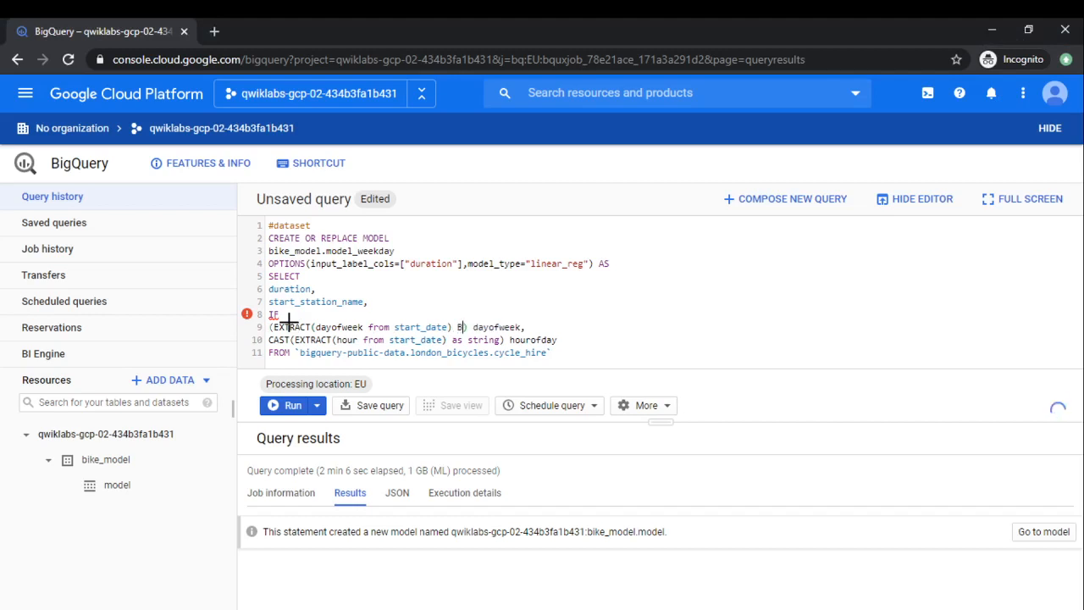
{"action": "key", "text": "BackSpace"}
{"action": "key", "text": "BackSpace"}
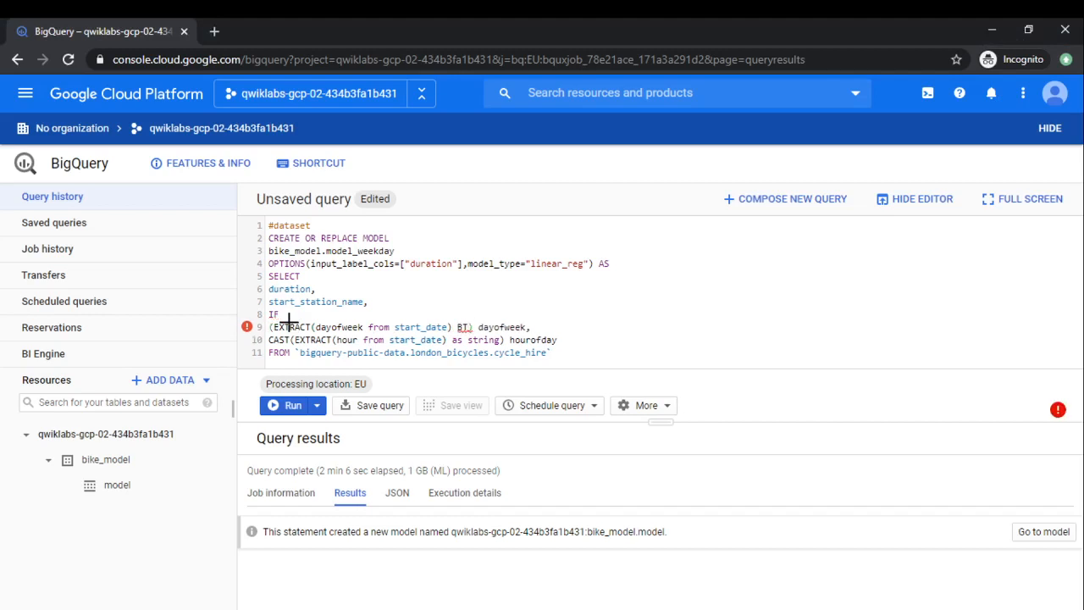
{"action": "type", "text": "ETW"}
{"action": "key", "text": "BackSpace"}
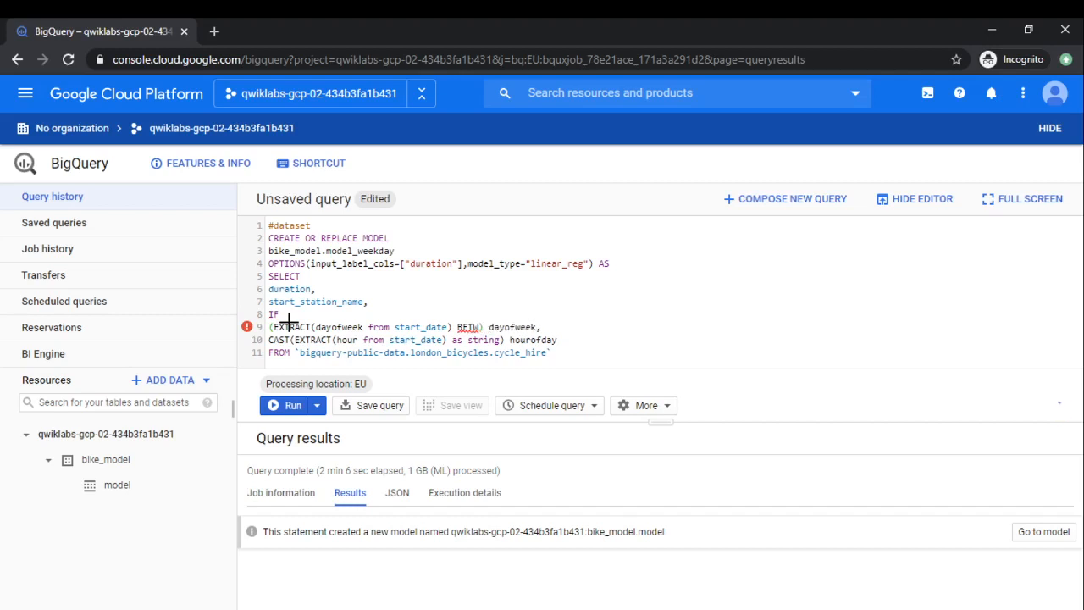
{"action": "type", "text": "EE"}
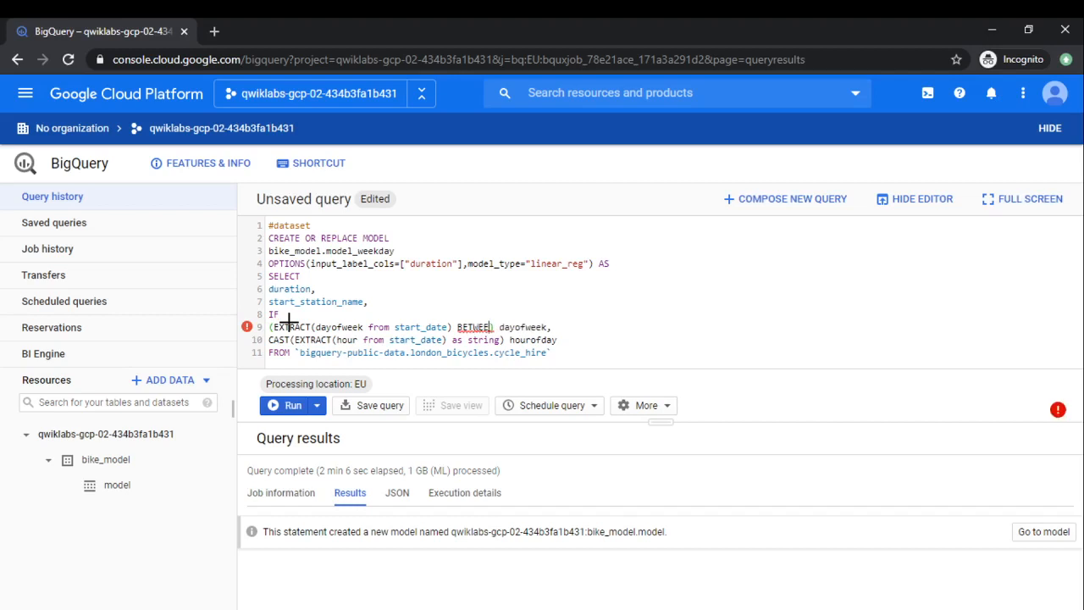
{"action": "type", "text": "N "}
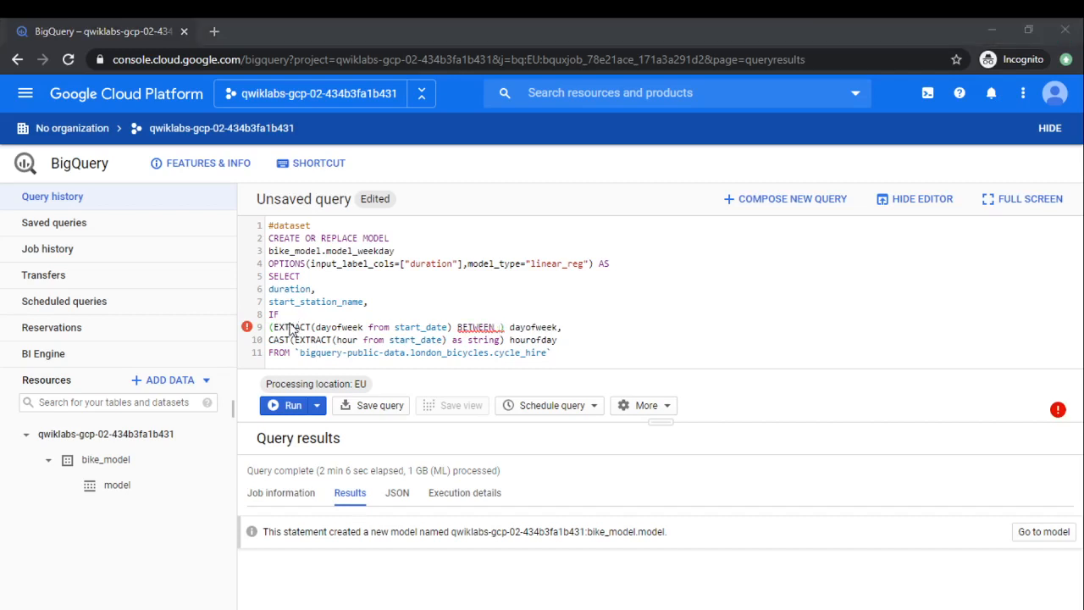
{"action": "type", "text": "2 AND "}
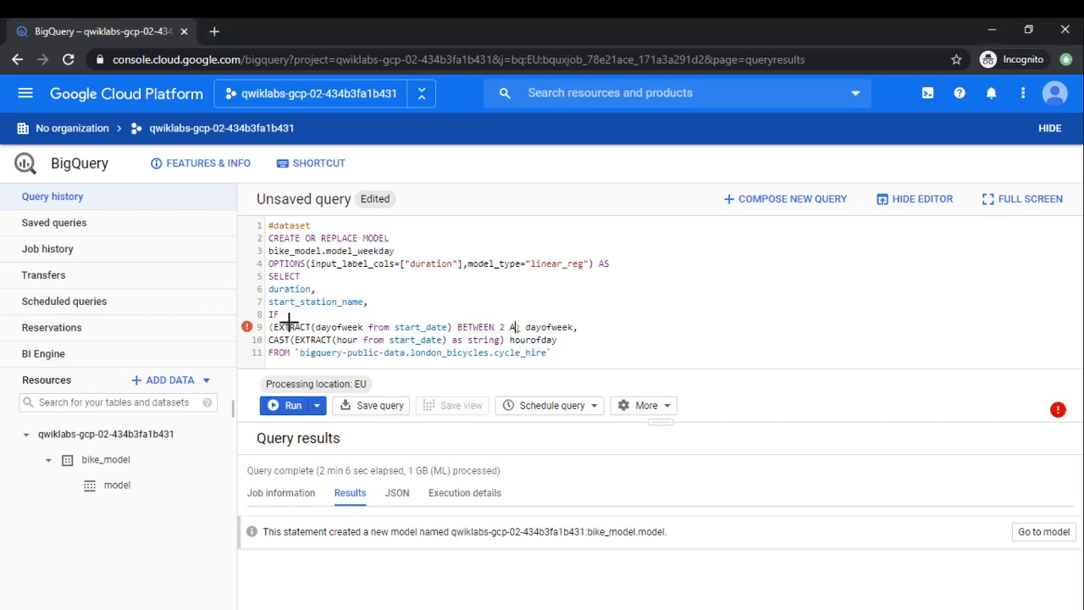
{"action": "type", "text": "6"}
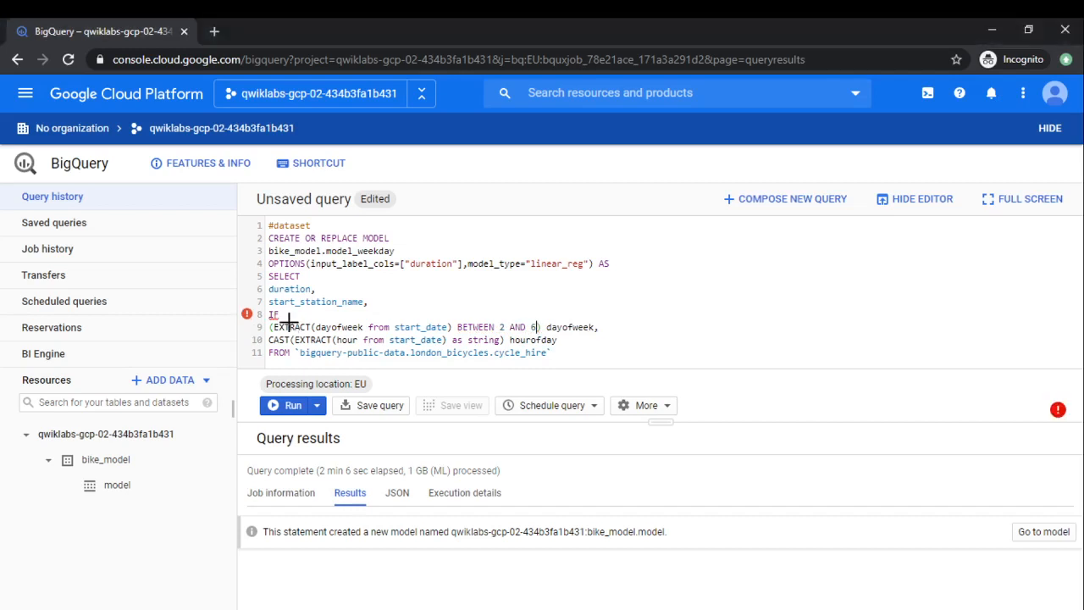
Add "weekday" and "weekend" as the two result values of the IF expression for dayofweek
{"action": "type", "text": ", "}
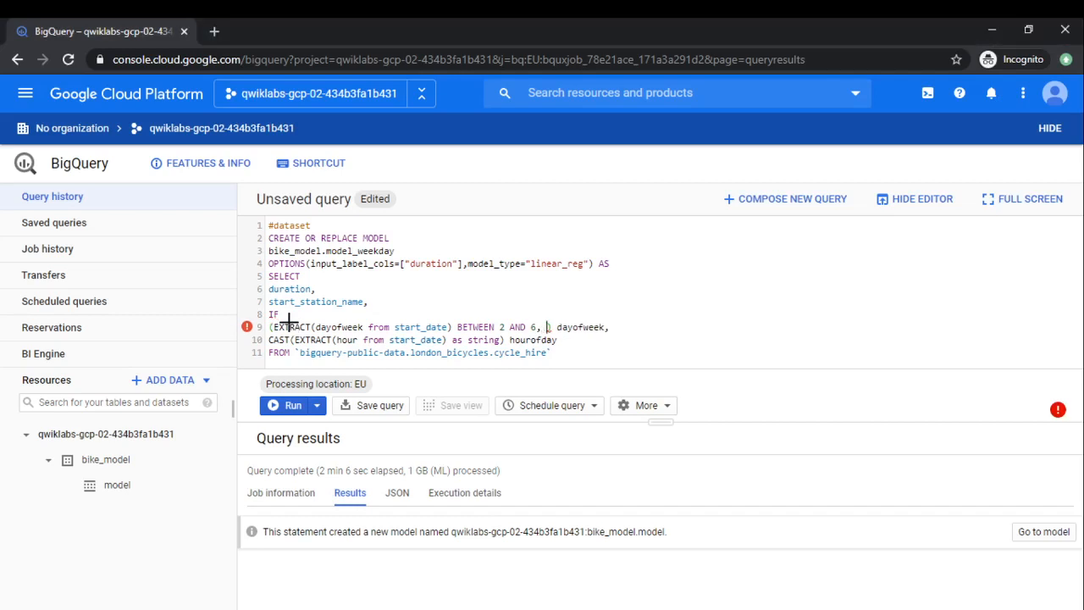
{"action": "type", "text": "\"W\""}
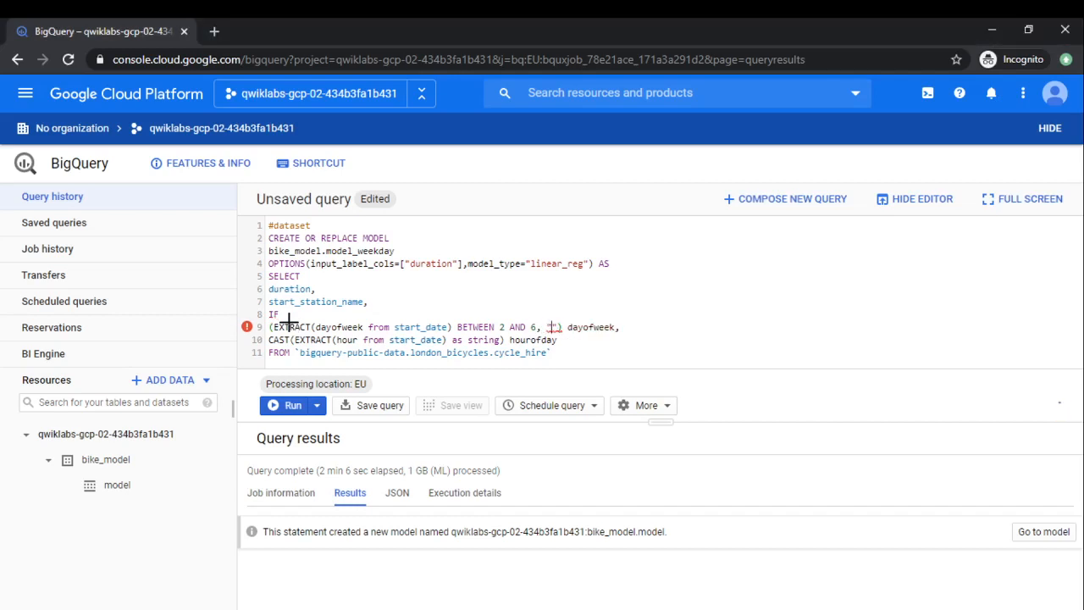
{"action": "type", "text": "EEK"}
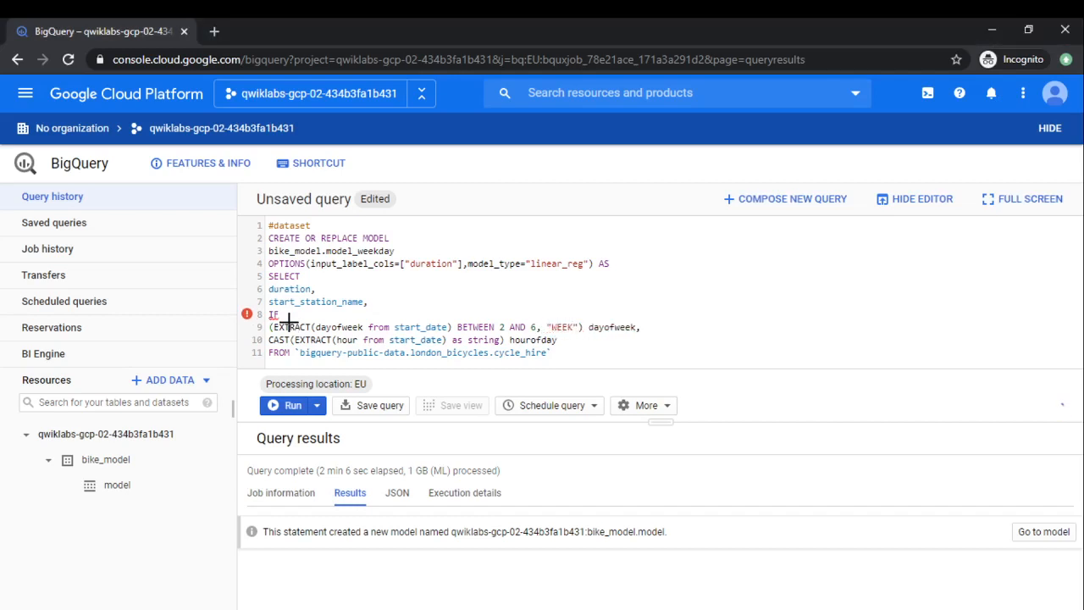
{"action": "key", "text": "BackSpace"}
{"action": "key", "text": "BackSpace"}
{"action": "key", "text": "BackSpace"}
{"action": "key", "text": "BackSpace"}
{"action": "type", "text": "weekday\",\"\""}
{"action": "key", "text": "Left"}
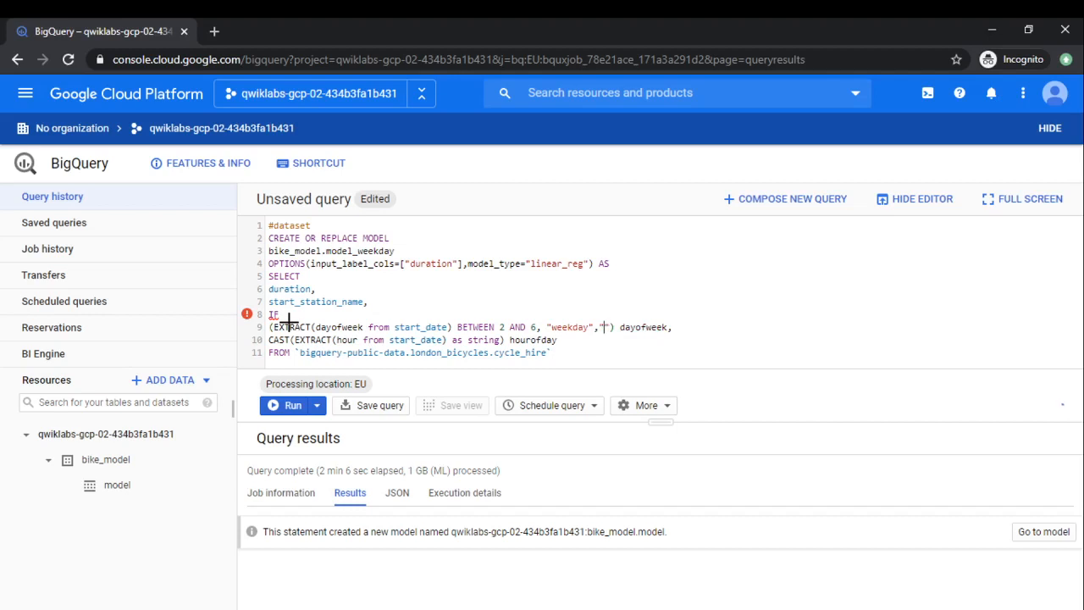
{"action": "type", "text": "weekend"}
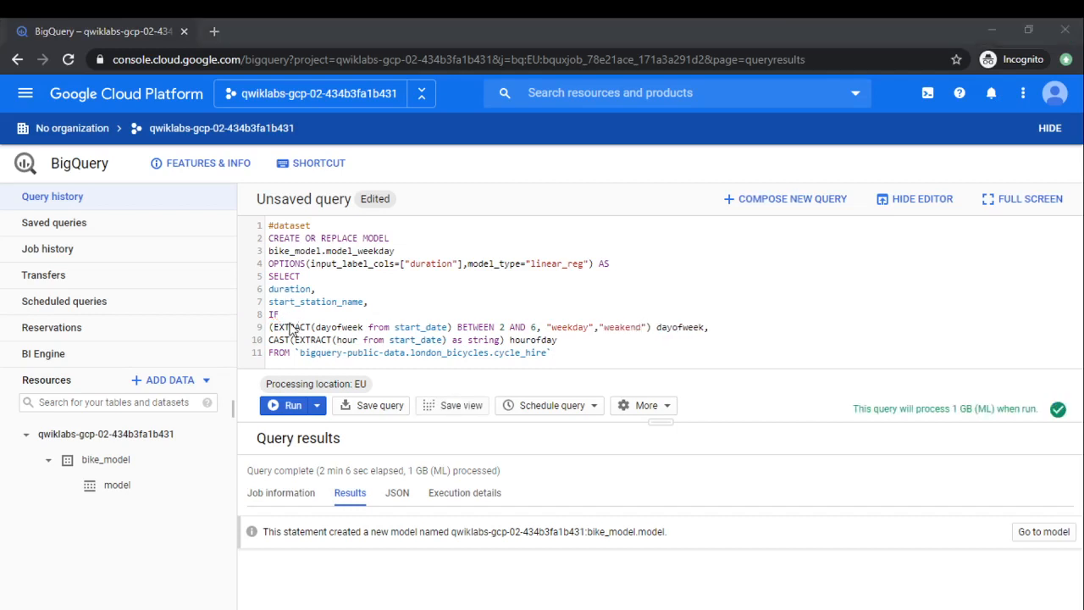
{"action": "key", "text": "BackSpace"}
{"action": "type", "text": "e"}
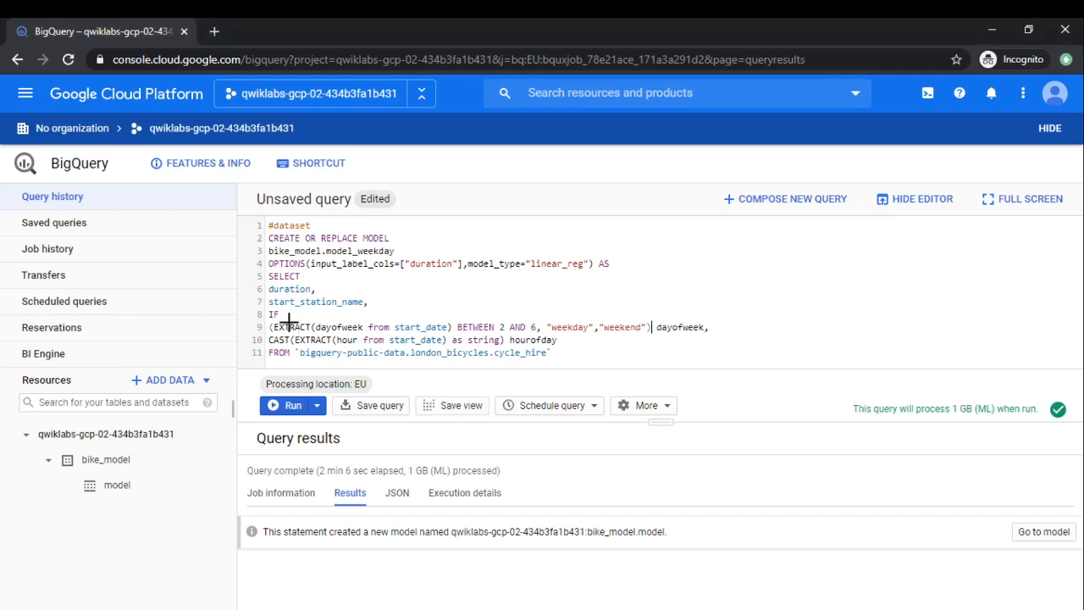
{"action": "key", "text": "Right"}
{"action": "key", "text": "Right"}
{"action": "key", "text": "Right"}
{"action": "key", "text": "alt+Tab"}
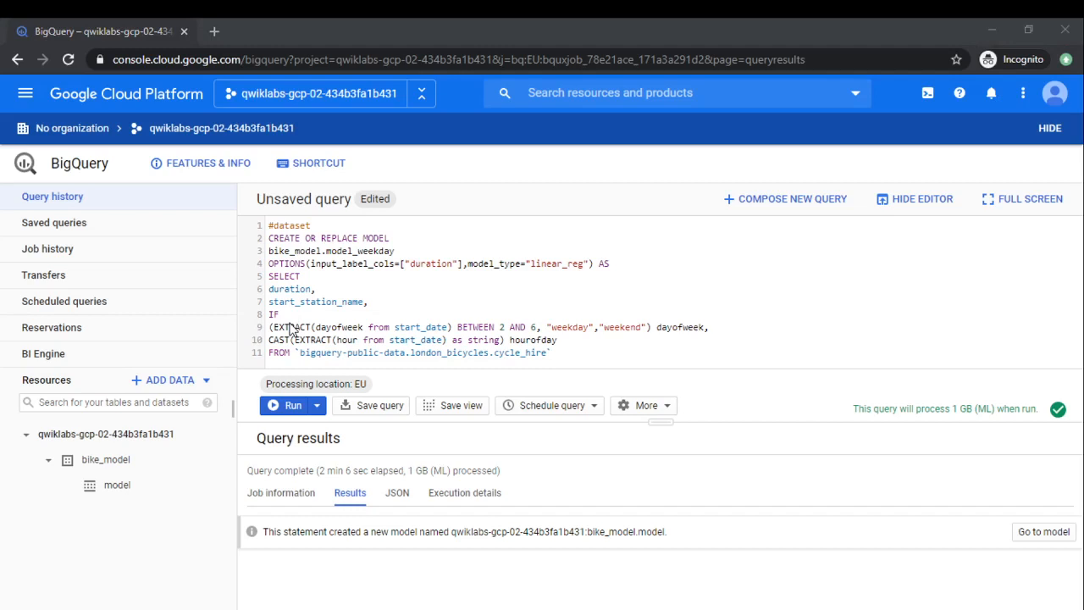
{"action": "key", "text": "alt+Tab"}
{"action": "key", "text": "alt+Tab"}
{"action": "key", "text": "alt+Tab"}
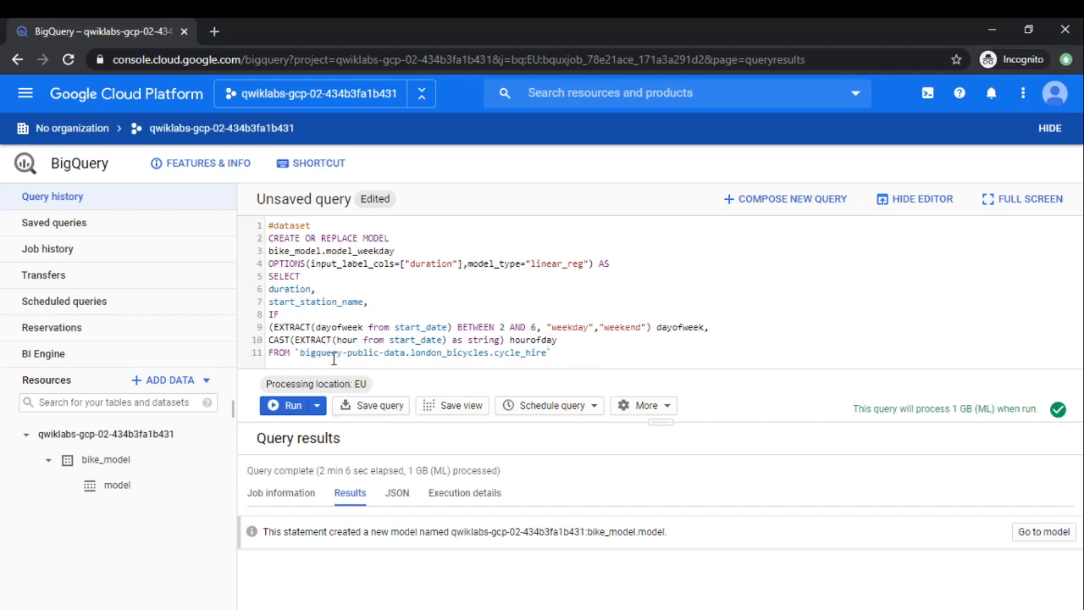
{"action": "key", "text": "alt+Tab"}
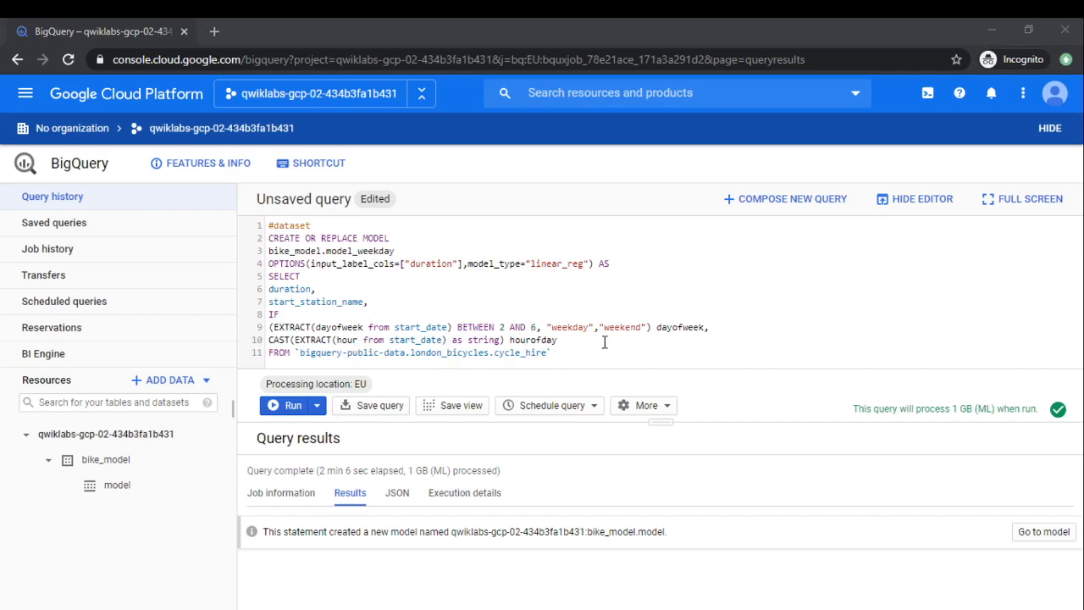
{"action": "key", "text": "alt+Tab"}
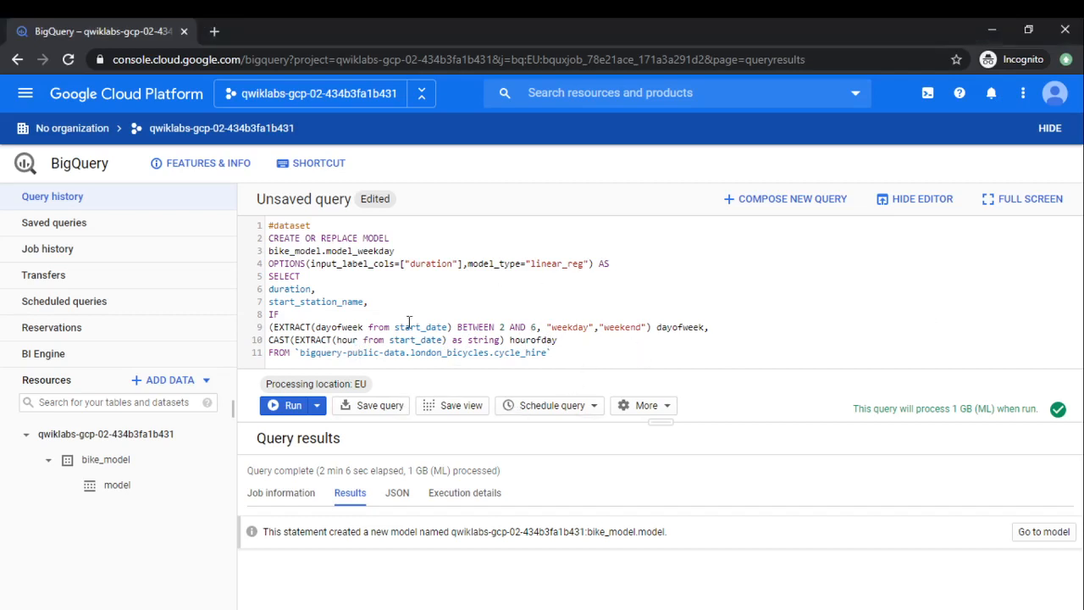
Run the query to train bike_model.model_weekday, adjusting the height of the results area while it processes
{"action": "left_click", "coordinate": [296, 406]}
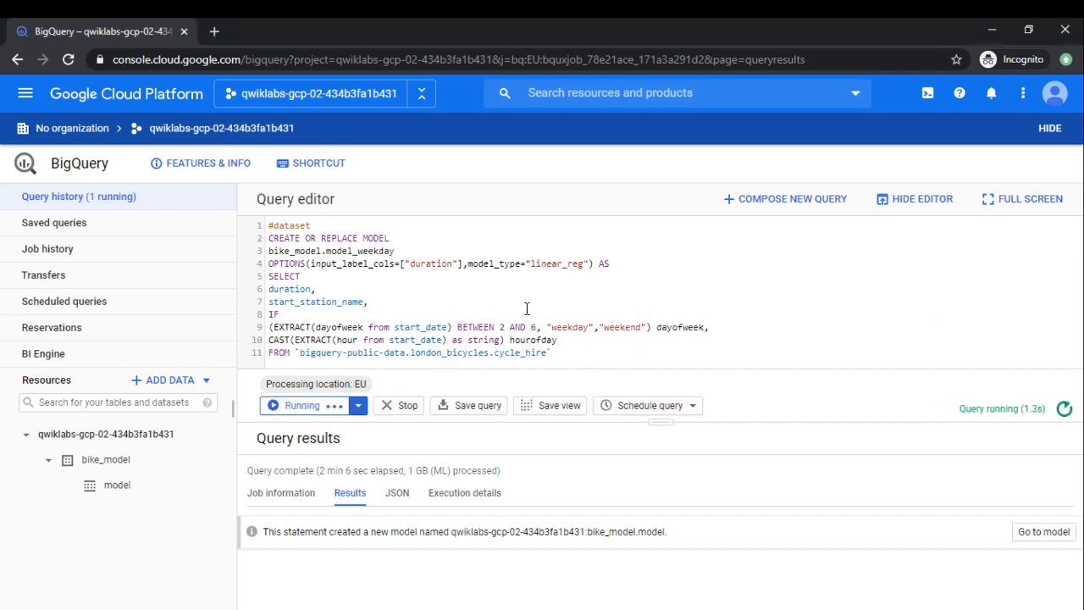
{"action": "key", "text": "alt+Tab"}
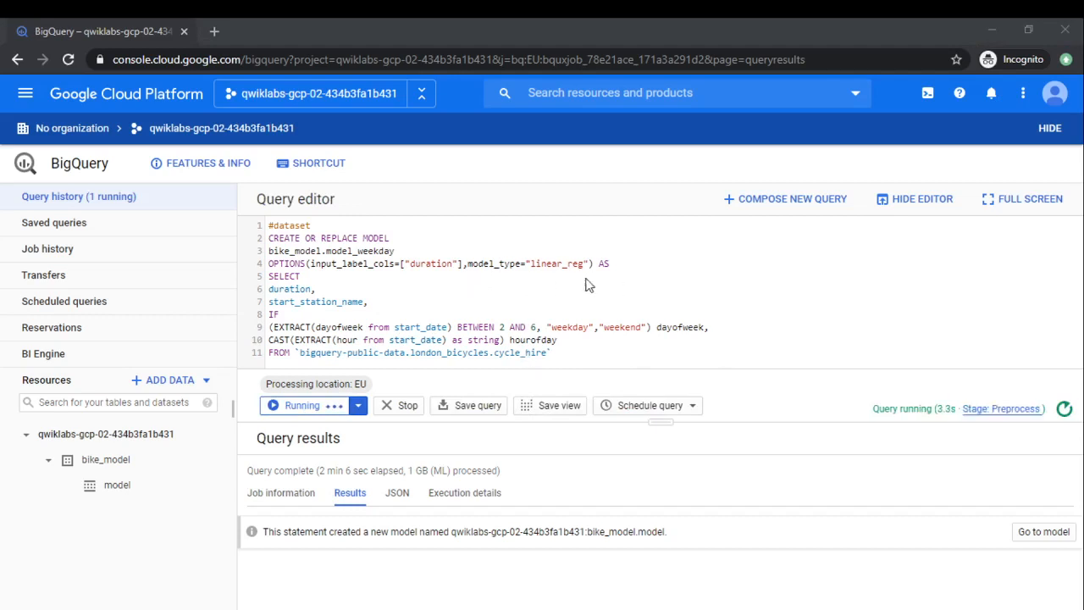
{"action": "key", "text": "alt+Tab"}
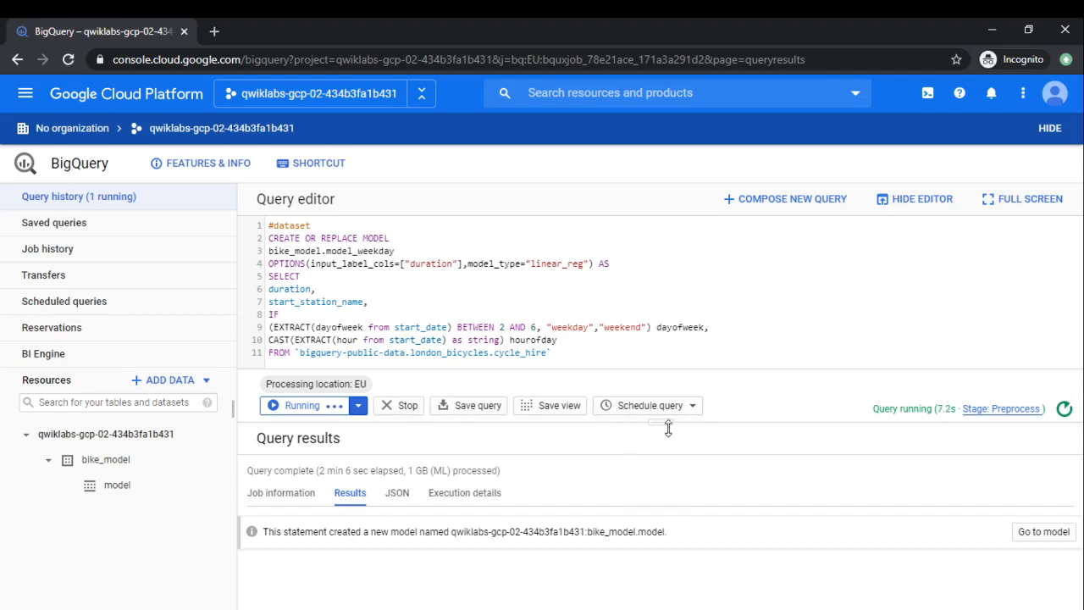
{"action": "mouse_move", "coordinate": [668, 428]}
{"action": "left_mouse_down"}
{"action": "mouse_move", "coordinate": [672, 402]}
{"action": "mouse_move", "coordinate": [675, 446]}
{"action": "left_mouse_up"}
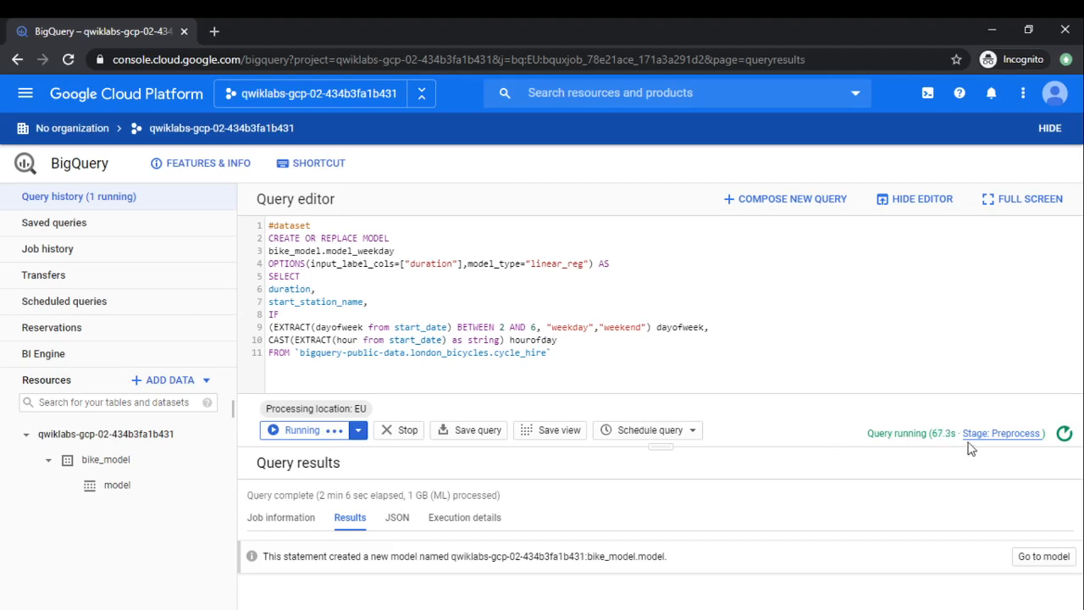
{"action": "left_click_drag", "start_coordinate": [661, 447], "coordinate": [661, 375]}
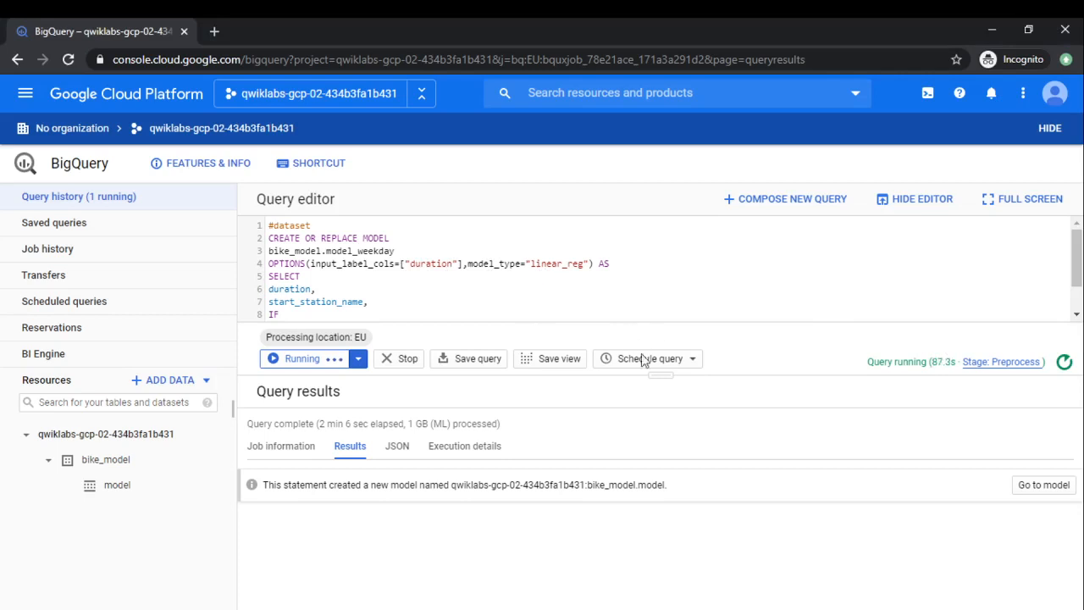
{"action": "left_click_drag", "start_coordinate": [661, 378], "coordinate": [669, 433]}
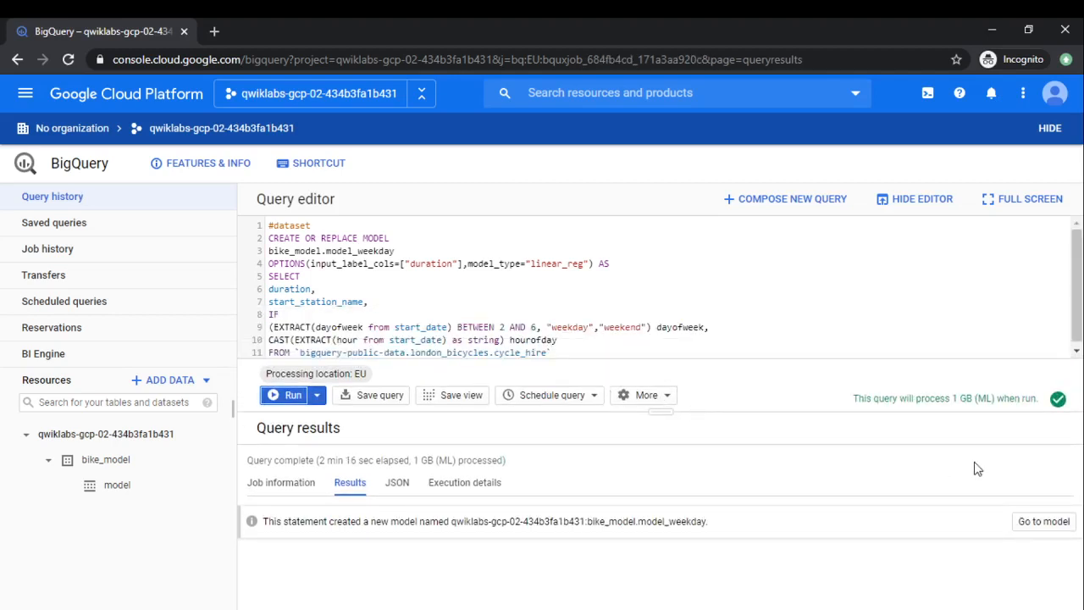
Open the newly created model_weekday model and examine its training charts and evaluation metrics
{"action": "left_click", "coordinate": [1047, 521]}
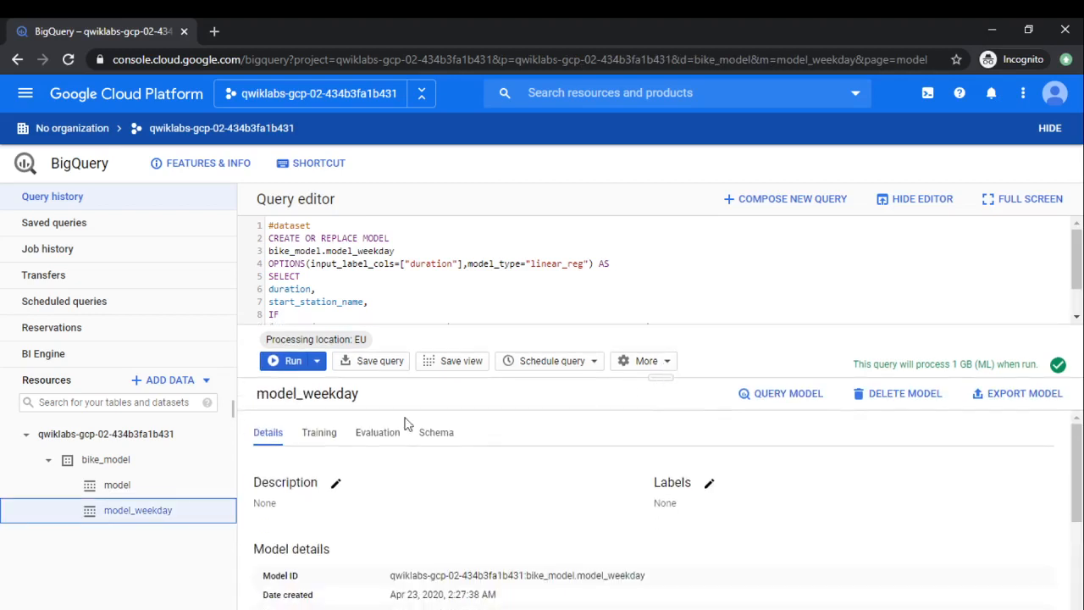
{"action": "left_click", "coordinate": [320, 433]}
{"action": "scroll", "coordinate": [735, 525], "scroll_direction": "down", "scroll_amount": 2}
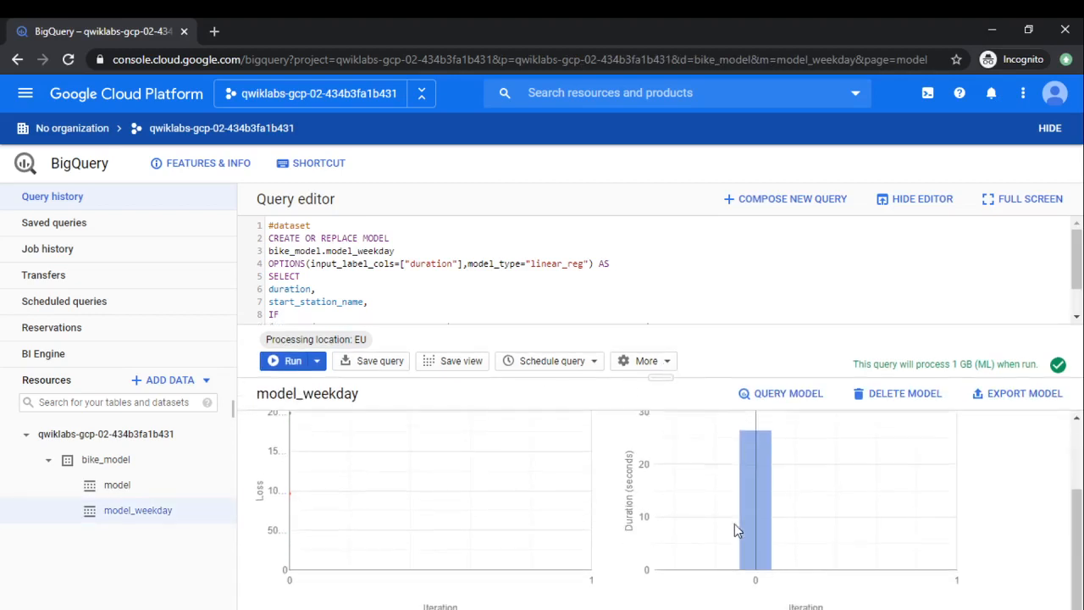
{"action": "scroll", "coordinate": [734, 523], "scroll_direction": "up", "scroll_amount": 2}
{"action": "left_click", "coordinate": [377, 433]}
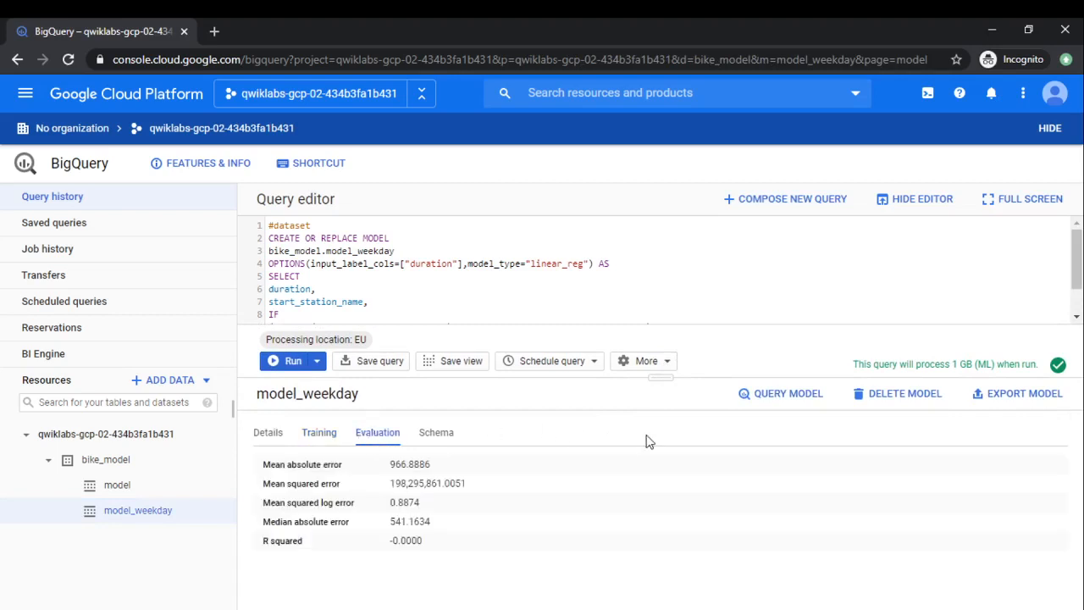
Enlarge the query editor area until the whole model query fits in it
{"action": "double_click", "coordinate": [393, 466]}
{"action": "left_click_drag", "start_coordinate": [661, 379], "coordinate": [662, 437]}
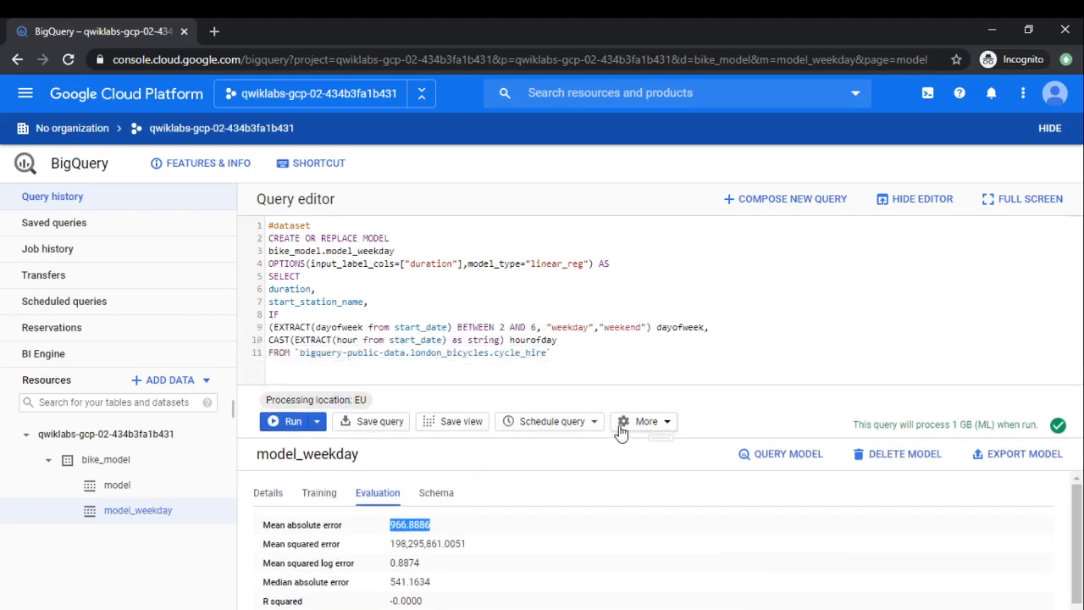
{"action": "left_click", "coordinate": [568, 377]}
Rename the model in the CREATE OR REPLACE MODEL statement to bike_model.model_bucket
{"action": "left_click", "coordinate": [412, 250]}
{"action": "key", "text": "BackSpace"}
{"action": "key", "text": "BackSpace"}
{"action": "key", "text": "BackSpace"}
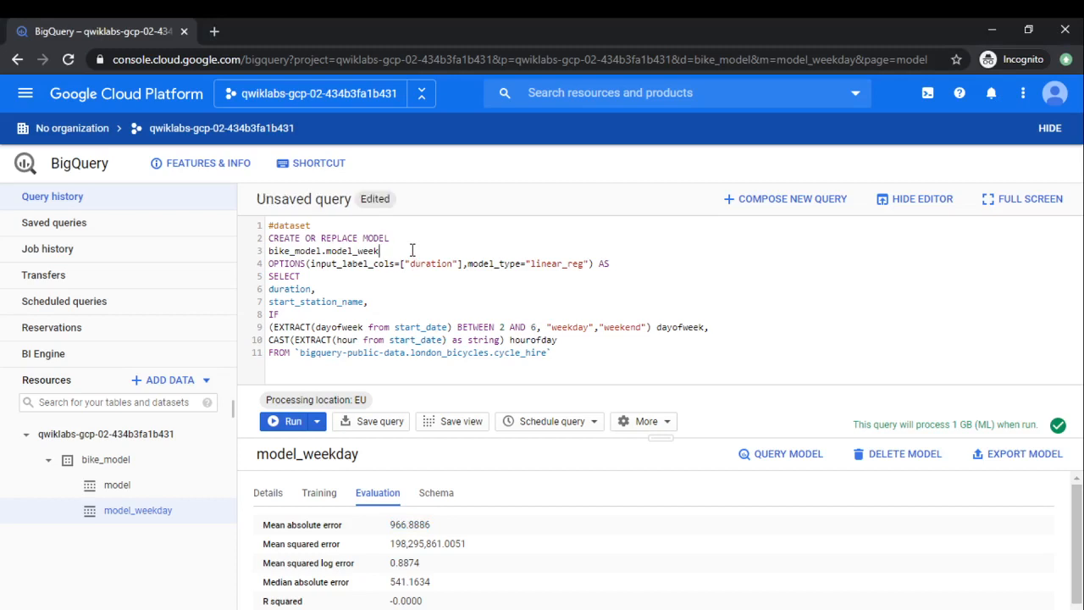
{"action": "key", "text": "BackSpace"}
{"action": "key", "text": "BackSpace"}
{"action": "key", "text": "BackSpace"}
{"action": "key", "text": "BackSpace"}
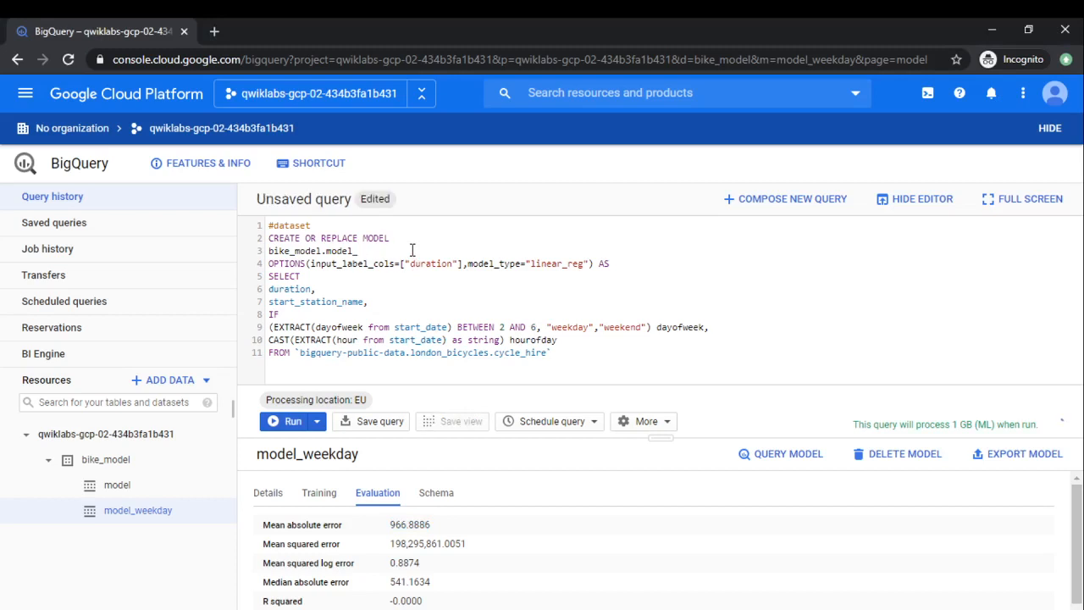
{"action": "type", "text": "buck"}
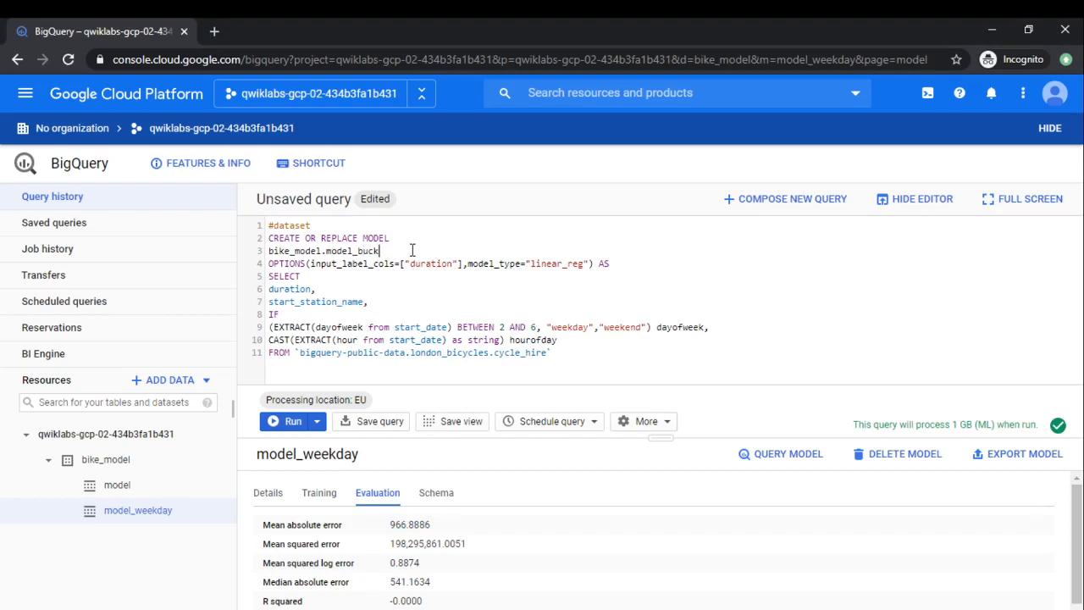
{"action": "type", "text": "et"}
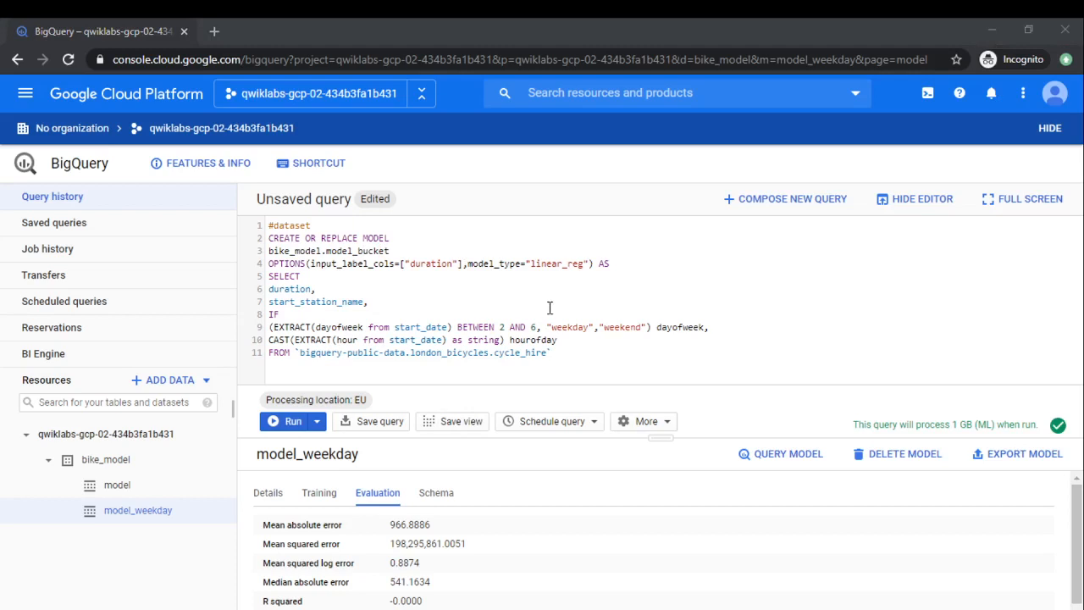
Add ML.BUCKETIZE on a new line directly below the dayofweek expression
{"action": "left_click", "coordinate": [714, 331]}
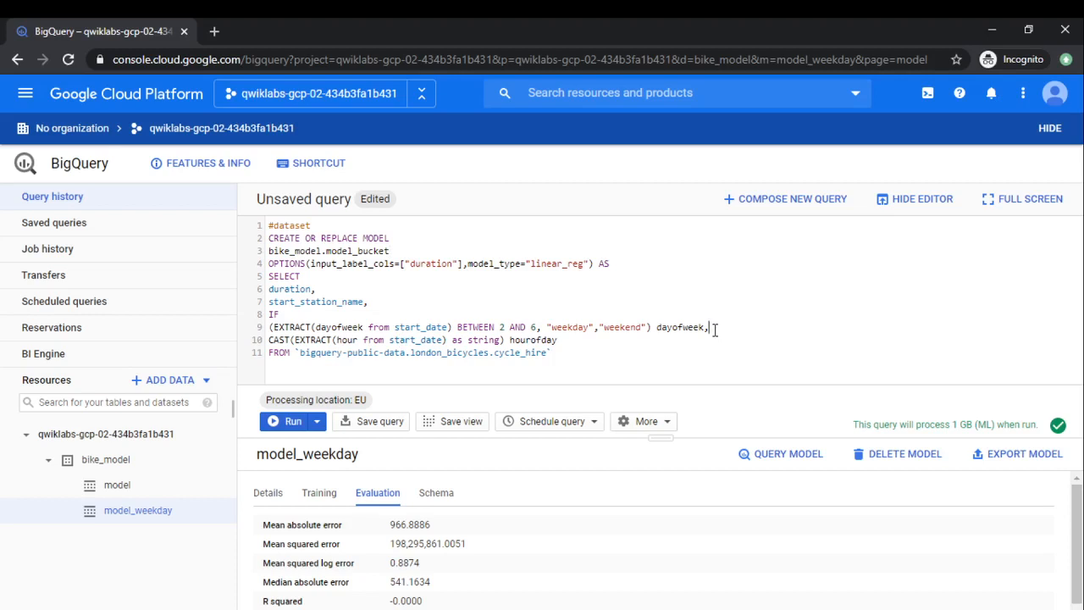
{"action": "key", "text": "Return"}
{"action": "type", "text": "ML"}
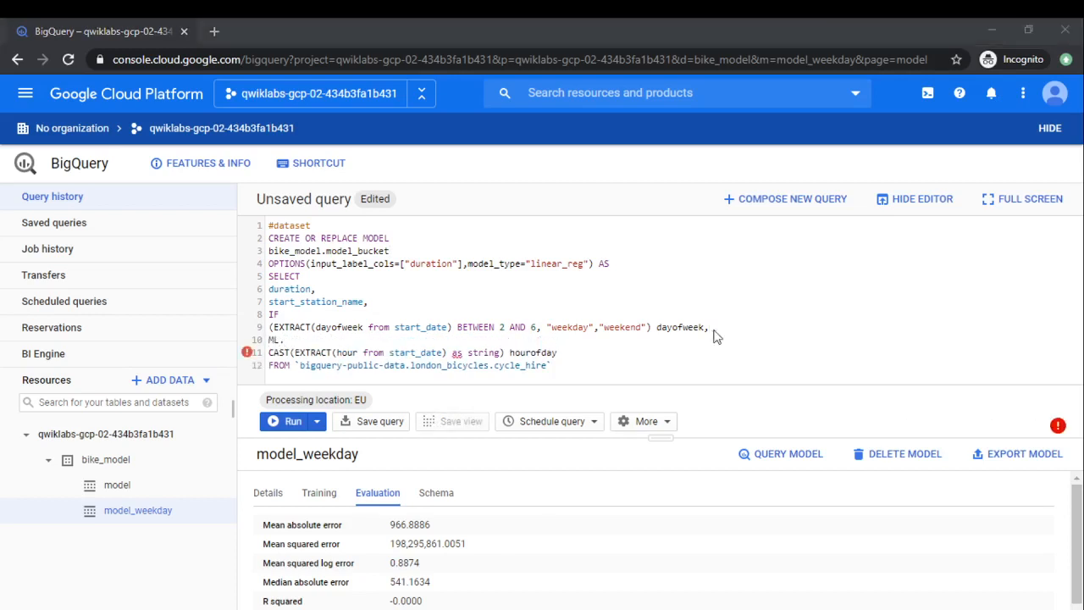
{"action": "type", "text": ".BUCKET"}
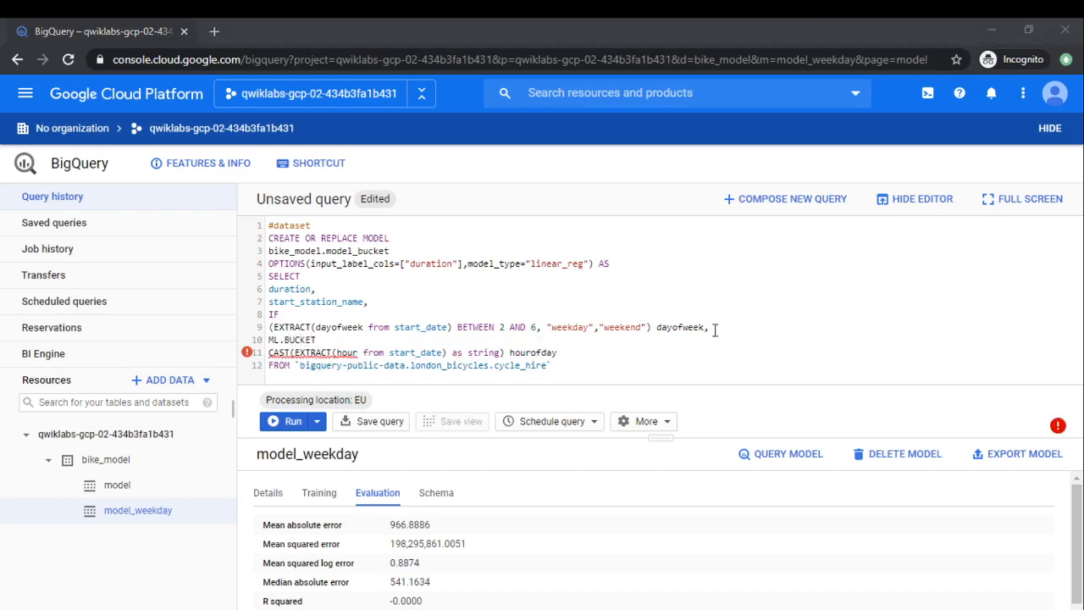
{"action": "type", "text": "IZE"}
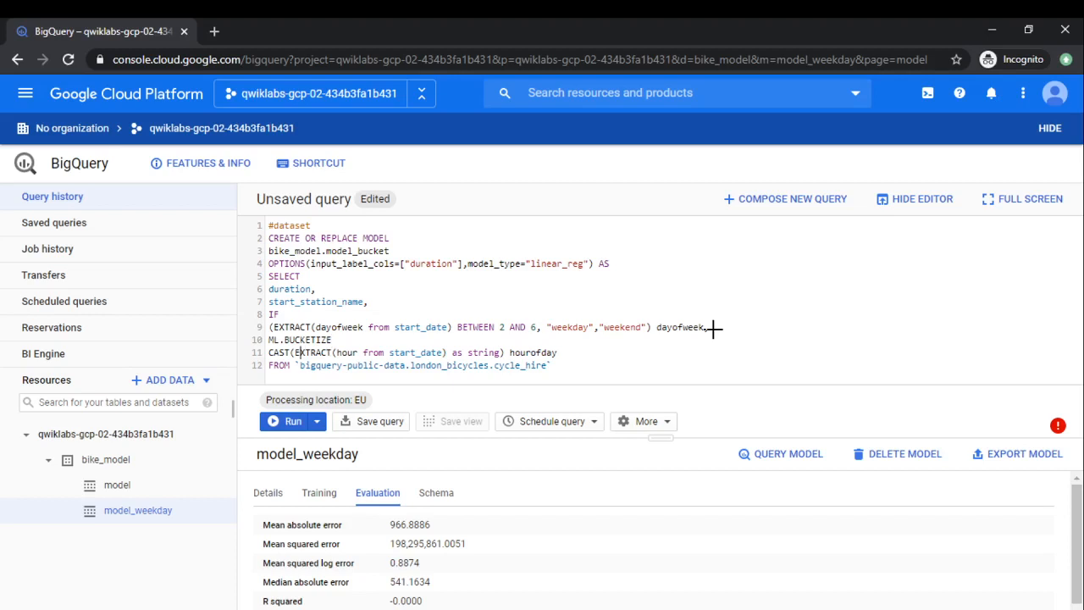
Remove CAST from the hour expression and join its opening parenthesis and EXTRACT directly onto ML.BUCKETIZE
{"action": "key", "text": "BackSpace"}
{"action": "key", "text": "BackSpace"}
{"action": "key", "text": "BackSpace"}
{"action": "key", "text": "BackSpace"}
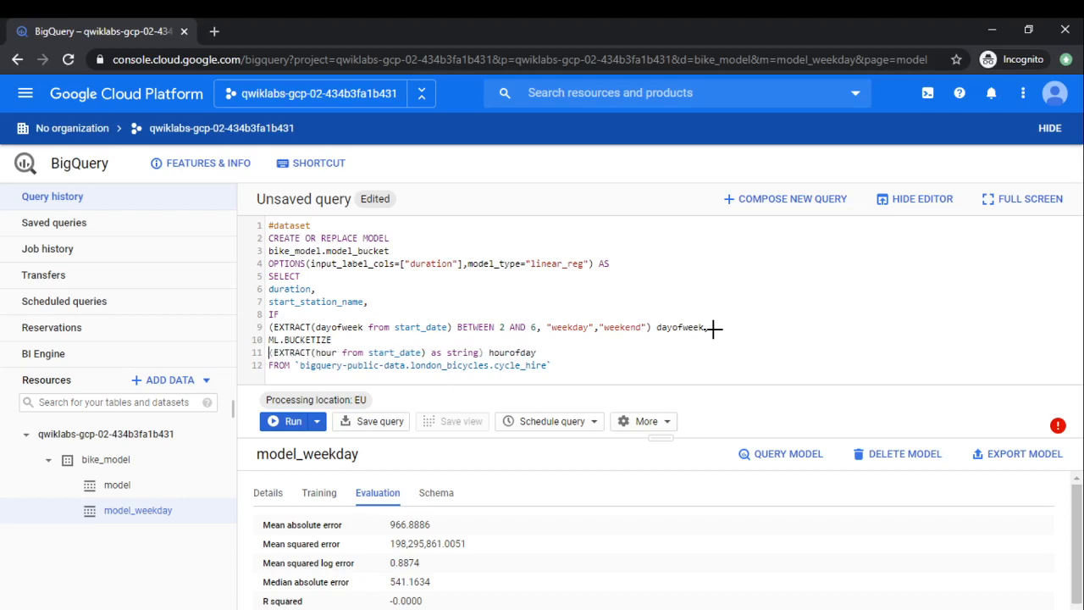
{"action": "key", "text": "BackSpace"}
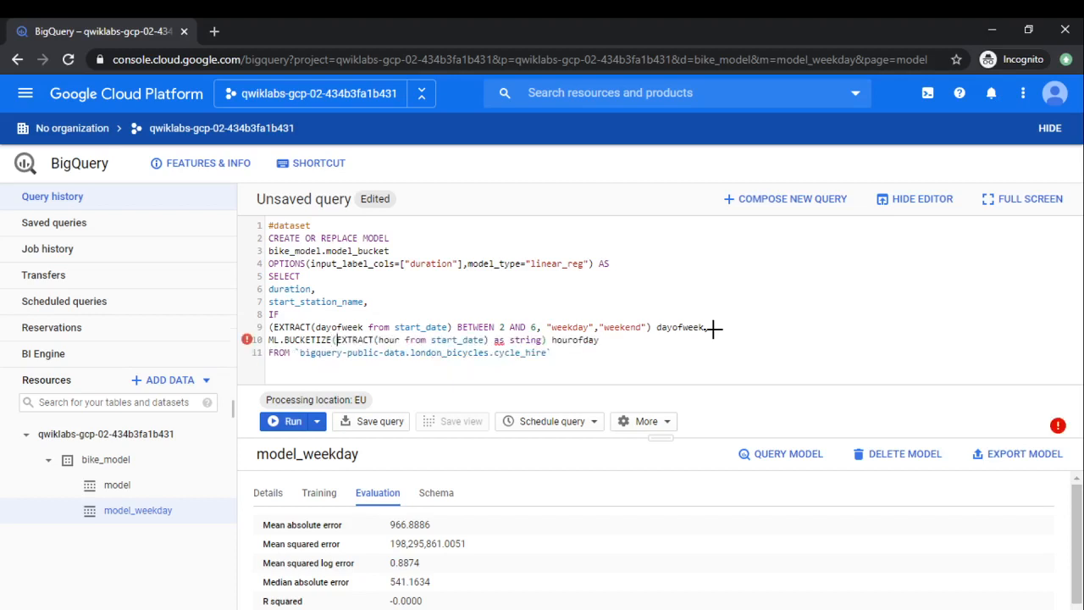
Remove the "as string" conversion from the hourofday expression, keeping the parentheses balanced
{"action": "key", "text": "Right"}
{"action": "key", "text": "Right"}
{"action": "key", "text": "Right"}
{"action": "key", "text": "Right"}
{"action": "key", "text": "Right"}
{"action": "key", "text": "Right"}
{"action": "key", "text": "Right"}
{"action": "key", "text": "Right"}
{"action": "key", "text": "Right"}
{"action": "key", "text": "Right"}
{"action": "key", "text": "Right"}
{"action": "key", "text": "Right"}
{"action": "key", "text": "Right"}
{"action": "key", "text": "Right"}
{"action": "key", "text": "Right"}
{"action": "key", "text": "Right"}
{"action": "key", "text": "Right"}
{"action": "key", "text": "BackSpace"}
{"action": "key", "text": "BackSpace"}
{"action": "key", "text": "BackSpace"}
{"action": "key", "text": "BackSpace"}
{"action": "key", "text": "BackSpace"}
{"action": "key", "text": "BackSpace"}
{"action": "key", "text": "BackSpace"}
{"action": "key", "text": "BackSpace"}
{"action": "key", "text": "BackSpace"}
{"action": "key", "text": "BackSpace"}
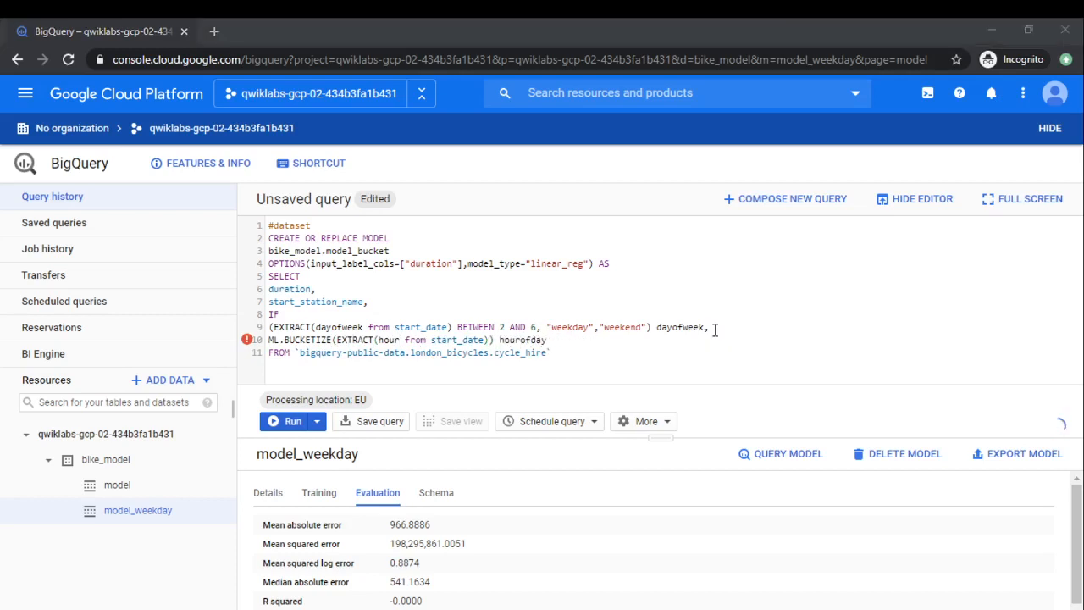
{"action": "type", "text": ")"}
{"action": "key", "text": "alt+Tab"}
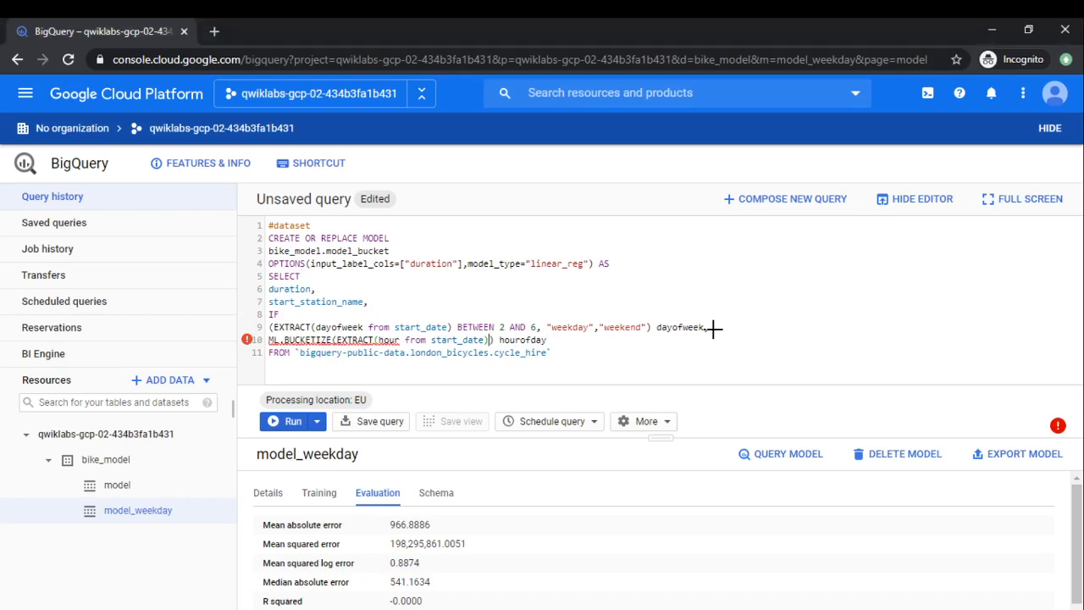
Add the split points [5,10,17] as the second argument of ML.BUCKETIZE for hourofday
{"action": "type", "text": ",[5"}
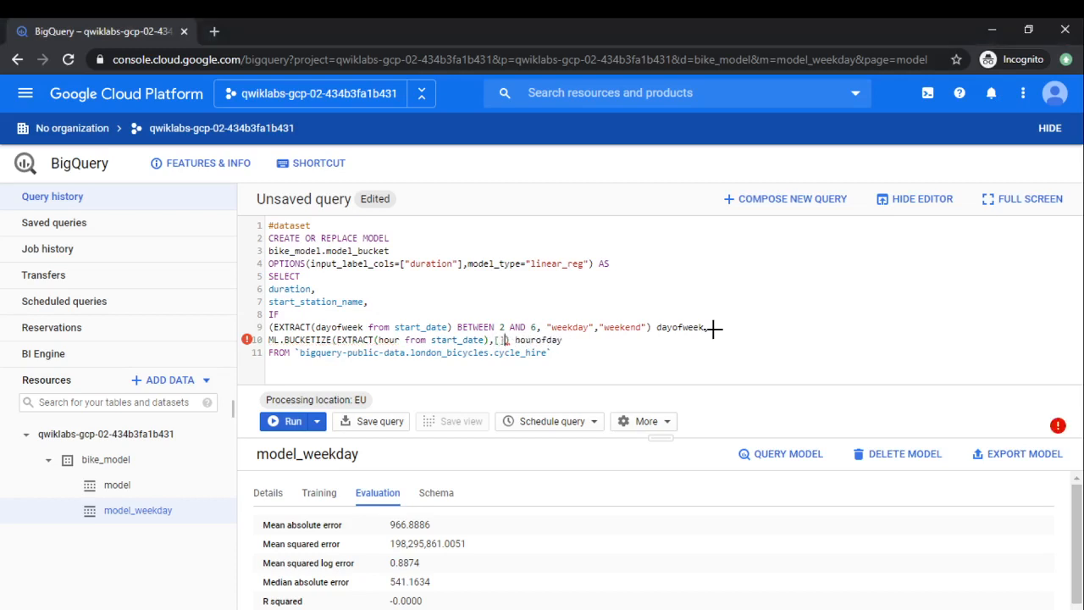
{"action": "key", "text": "alt+Tab"}
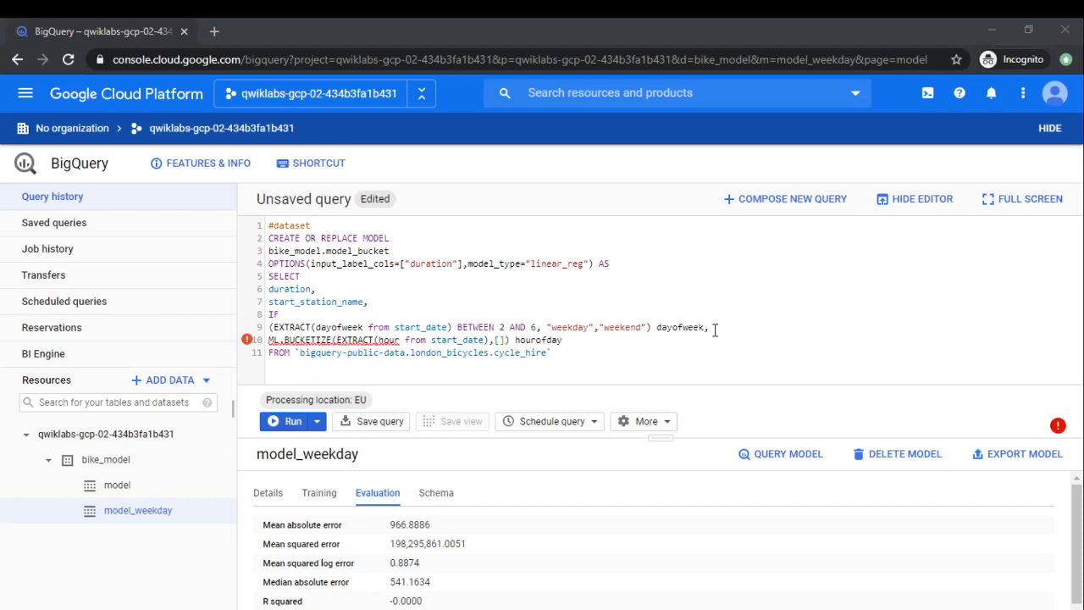
{"action": "key", "text": "alt+Tab"}
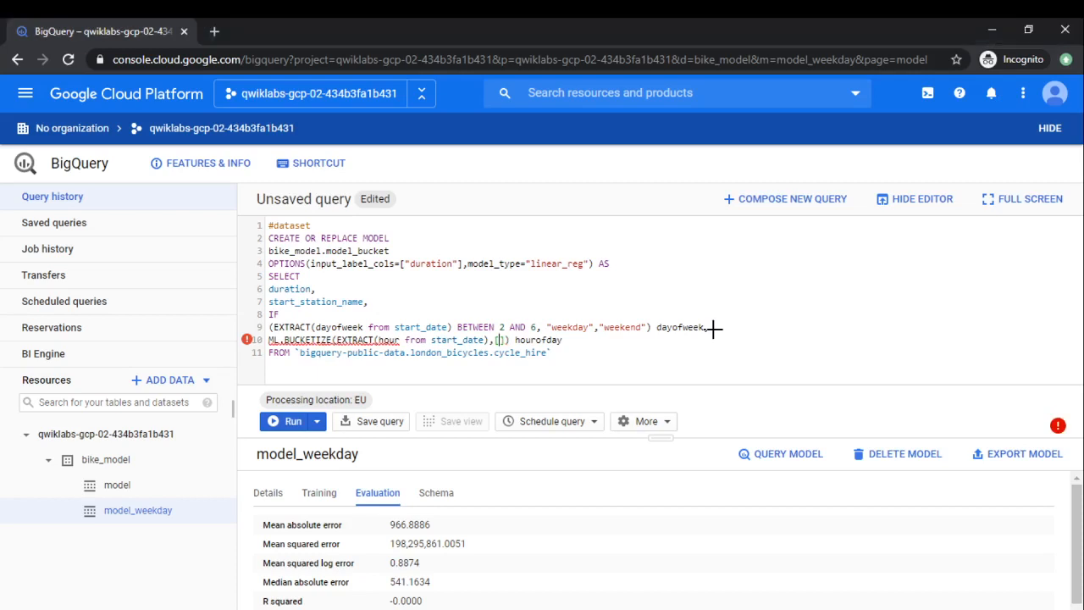
{"action": "type", "text": "5"}
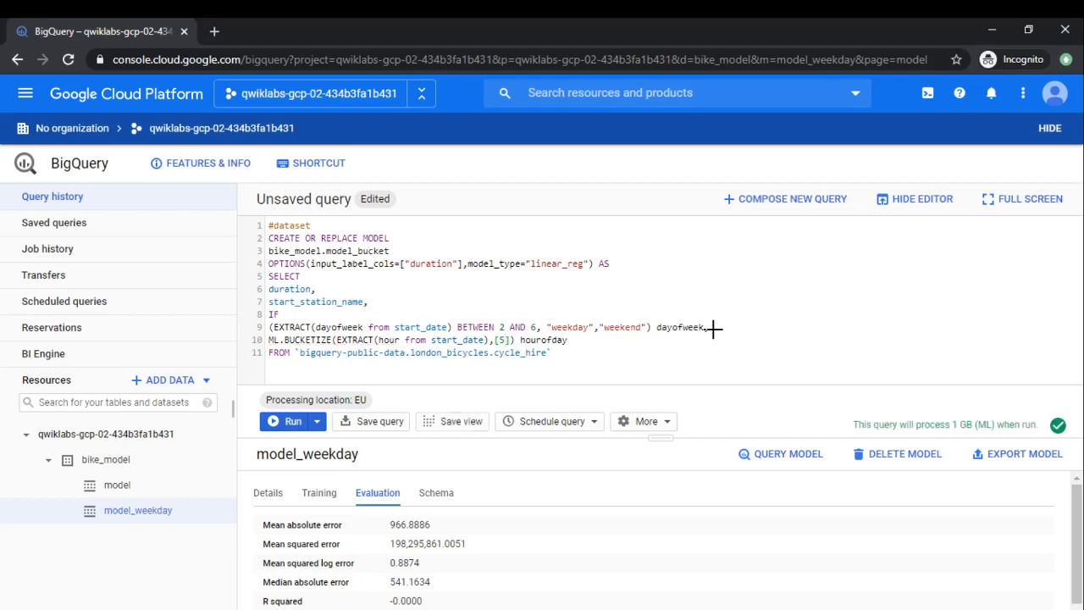
{"action": "type", "text": ",17"}
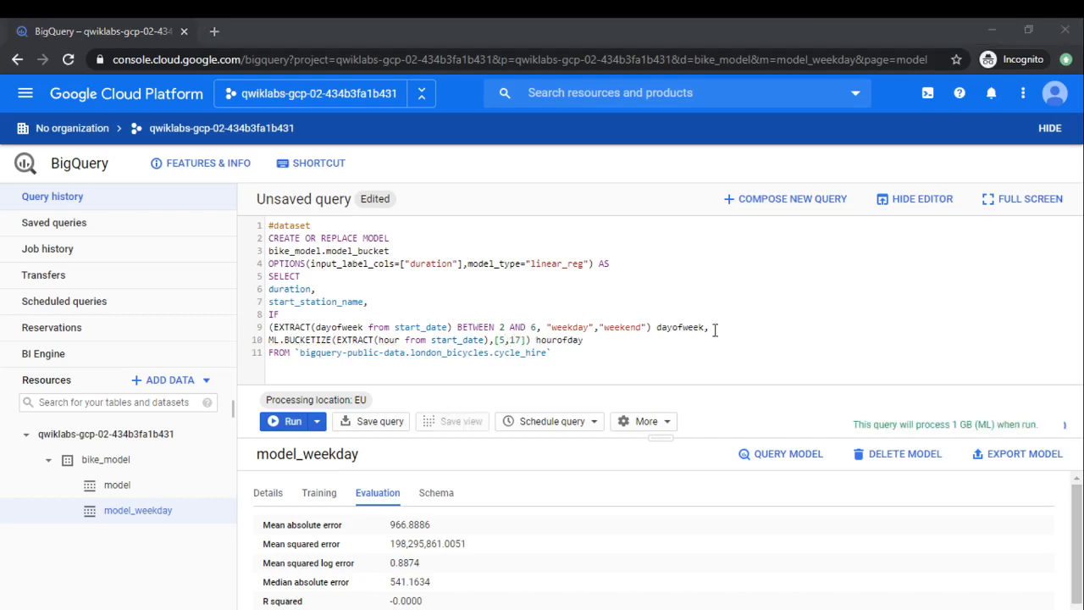
{"action": "key", "text": "BackSpace"}
{"action": "type", "text": "0,17"}
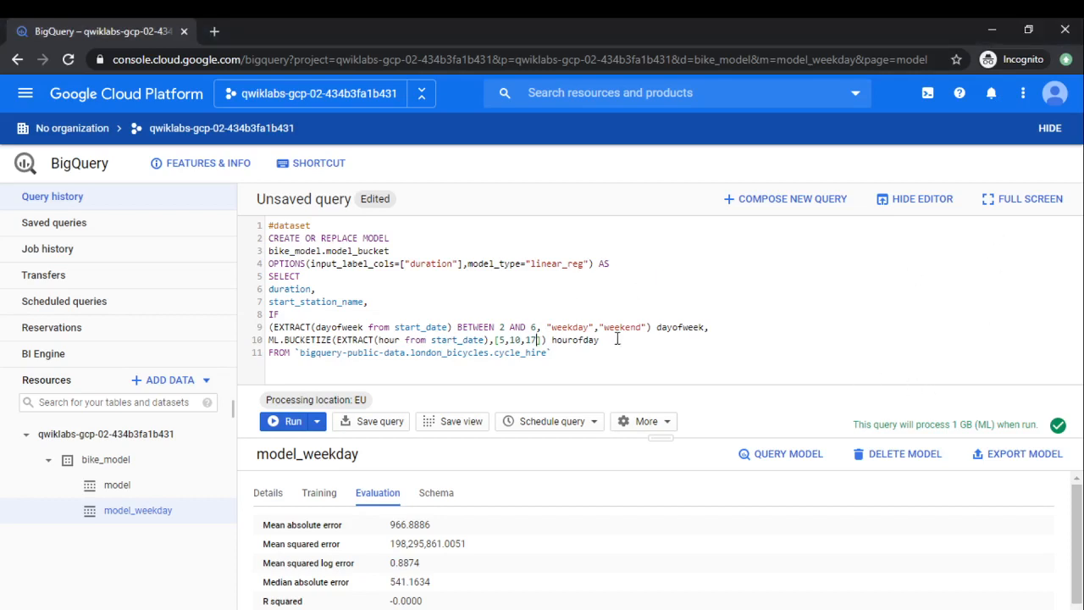
Run the query to train bike_model.model_bucket and open the new model's evaluation metrics
{"action": "left_click", "coordinate": [288, 422]}
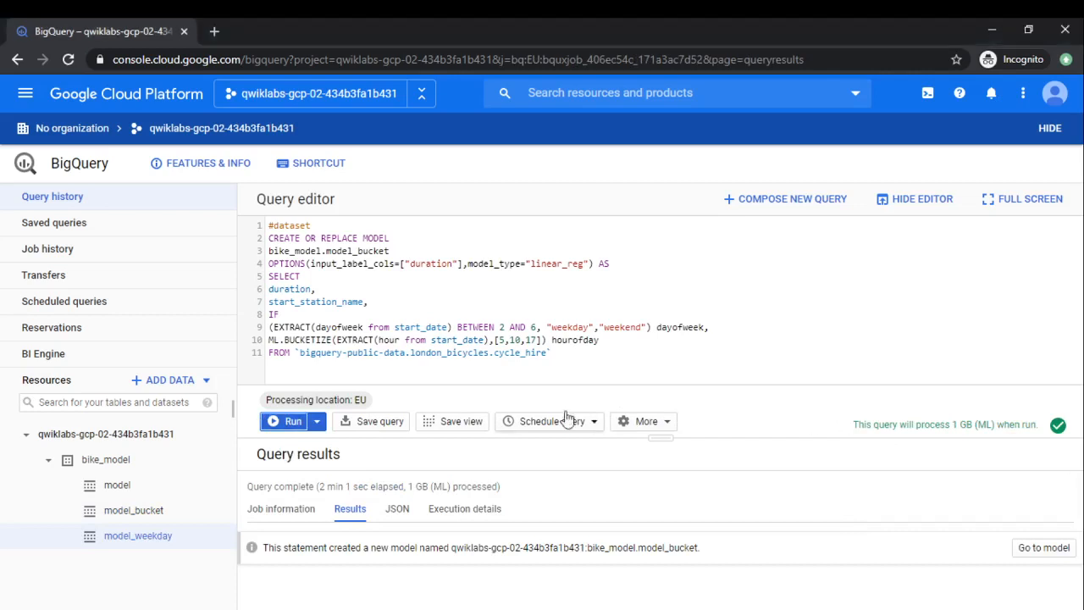
{"action": "left_click", "coordinate": [137, 511]}
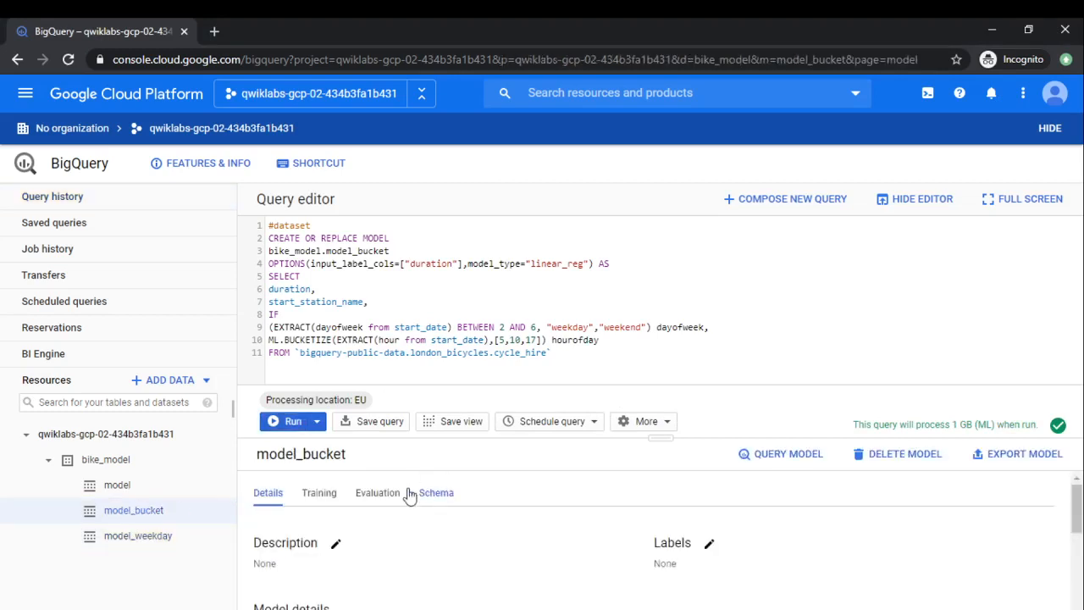
{"action": "left_click", "coordinate": [372, 498]}
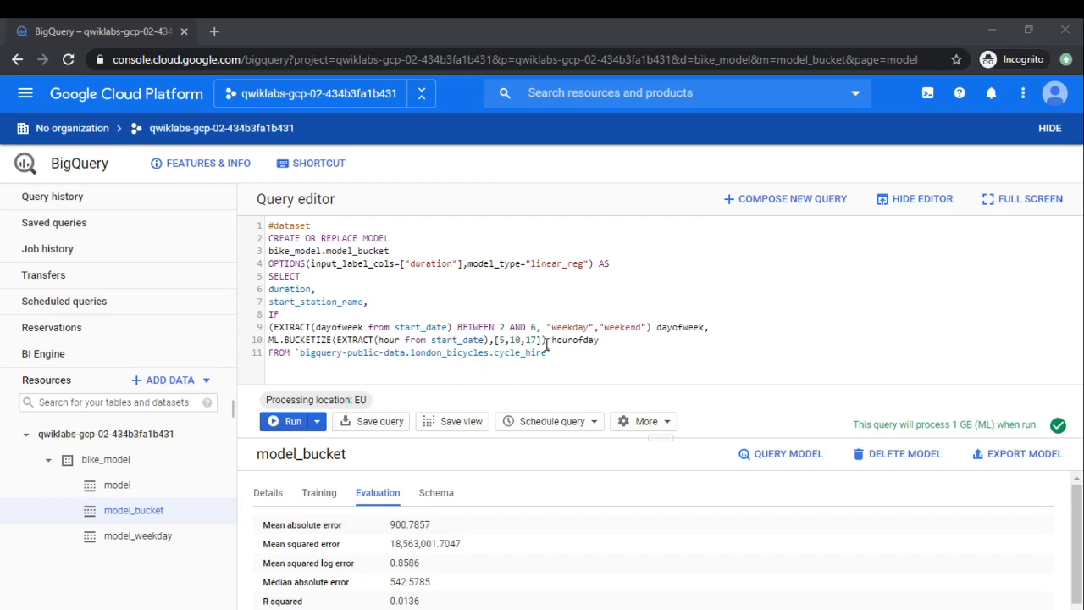
{"action": "left_click", "coordinate": [452, 382]}
{"action": "left_click", "coordinate": [443, 292]}
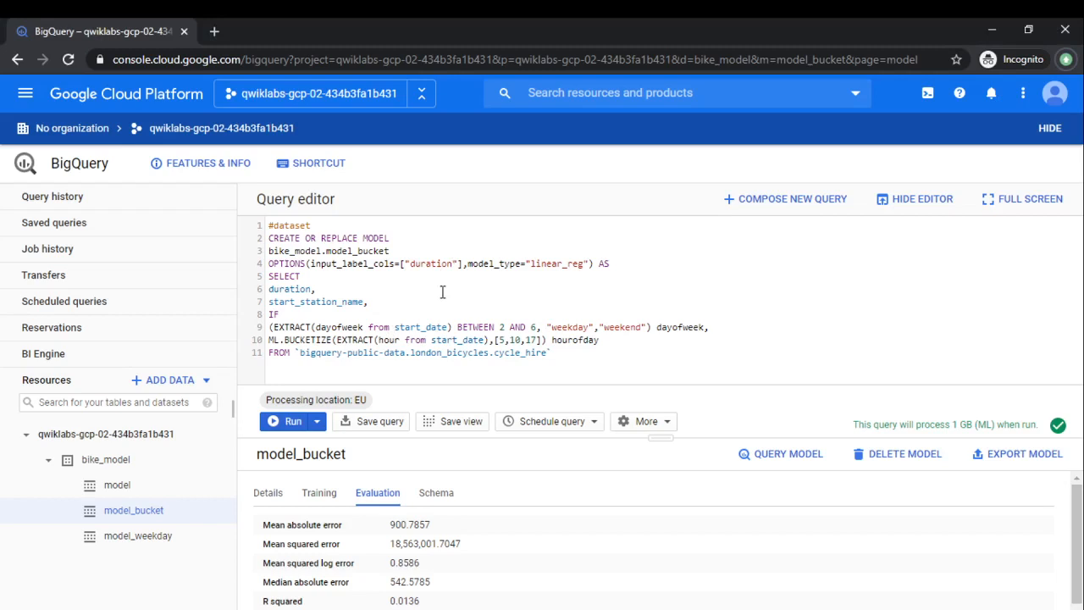
{"action": "left_click", "coordinate": [574, 356]}
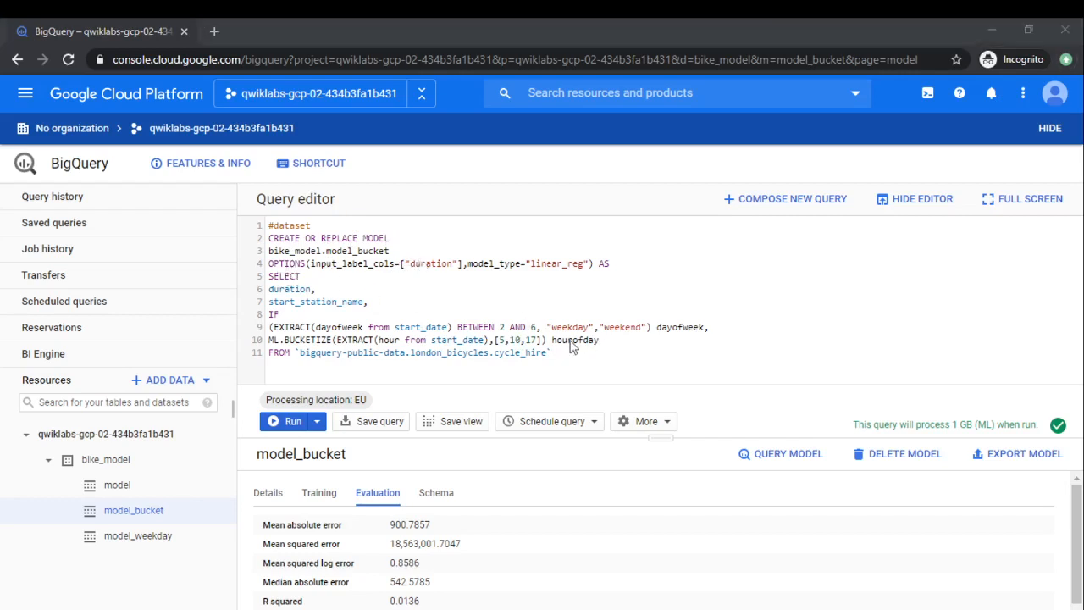
Begin a TRANSFORM clause after the model name containing * EXCEPT(start_date), followed by a new line
{"action": "left_click", "coordinate": [426, 253]}
{"action": "type", "text": "T"}
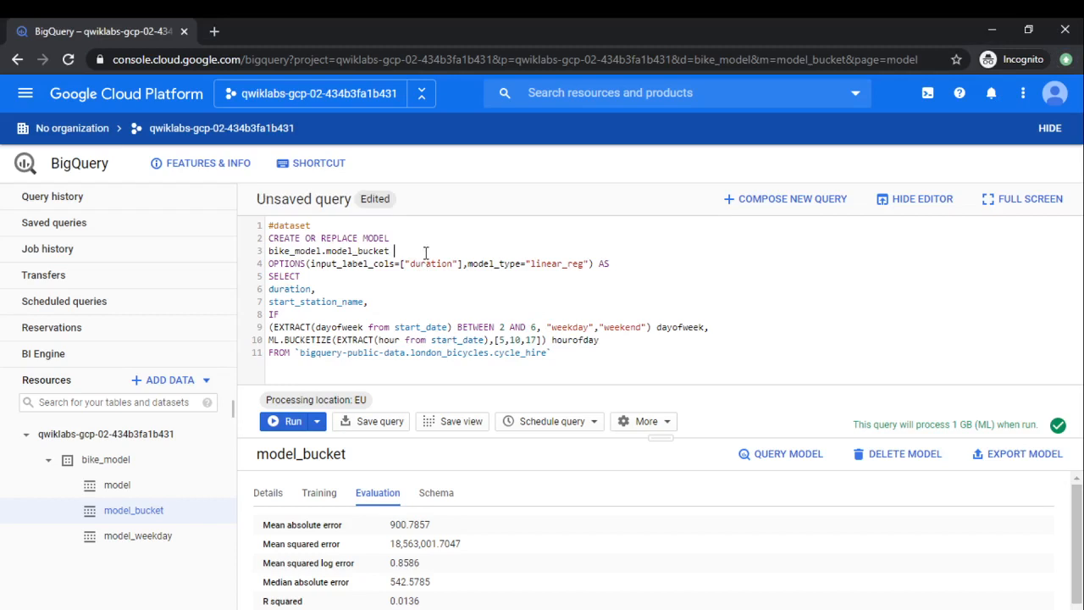
{"action": "type", "text": "RNASFORM("}
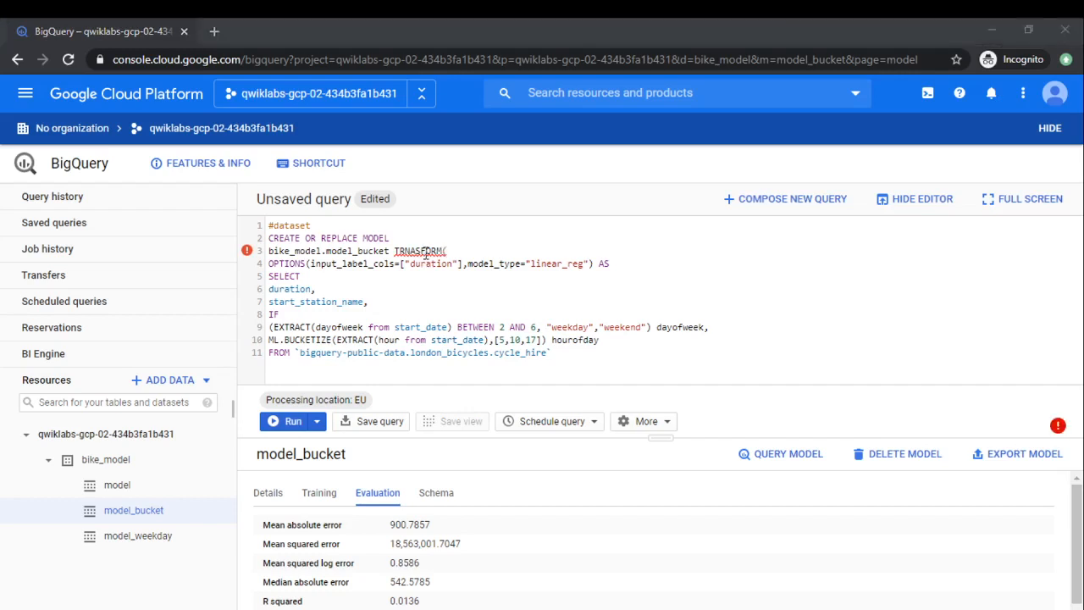
{"action": "key", "text": "alt+Tab"}
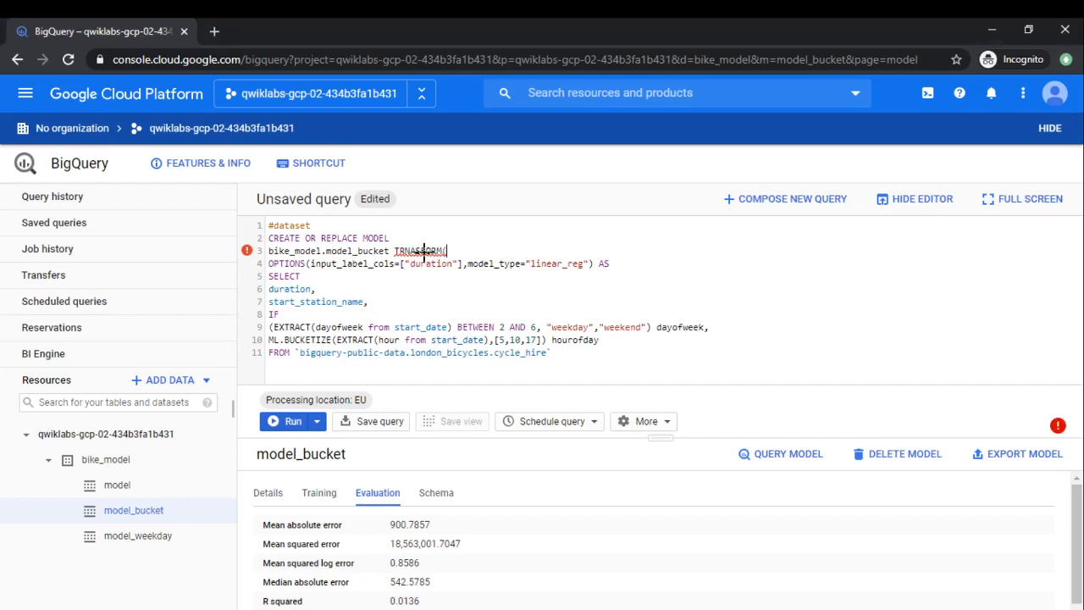
{"action": "type", "text": "* ex"}
{"action": "key", "text": "BackSpace"}
{"action": "type", "text": "XCEPT("}
{"action": "key", "text": "Left"}
{"action": "type", "text": "start_date"}
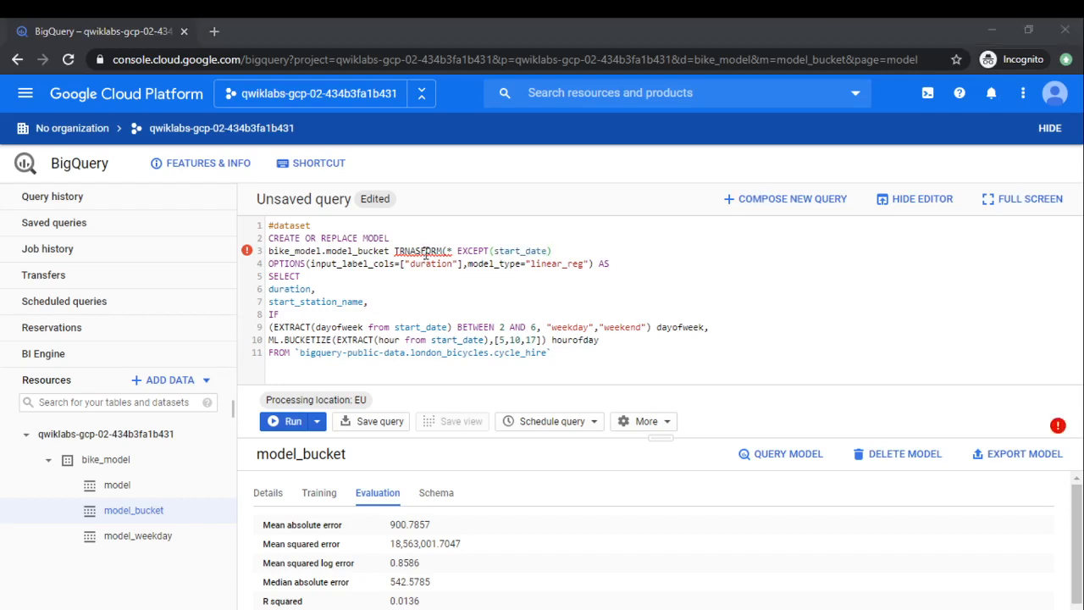
{"action": "key", "text": "Right"}
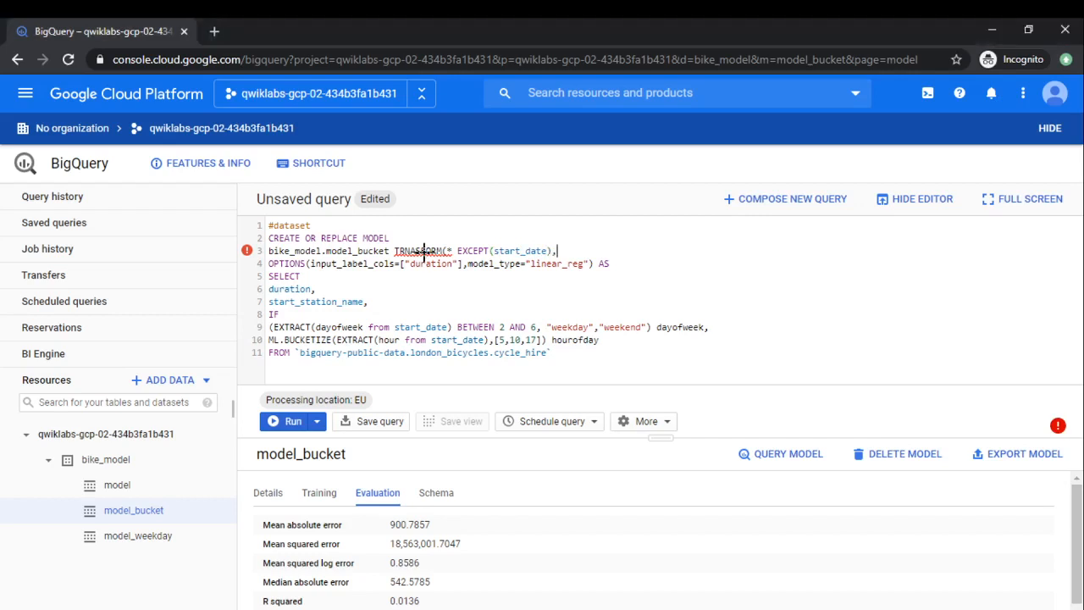
{"action": "type", "text": ","}
{"action": "key", "text": "Return"}
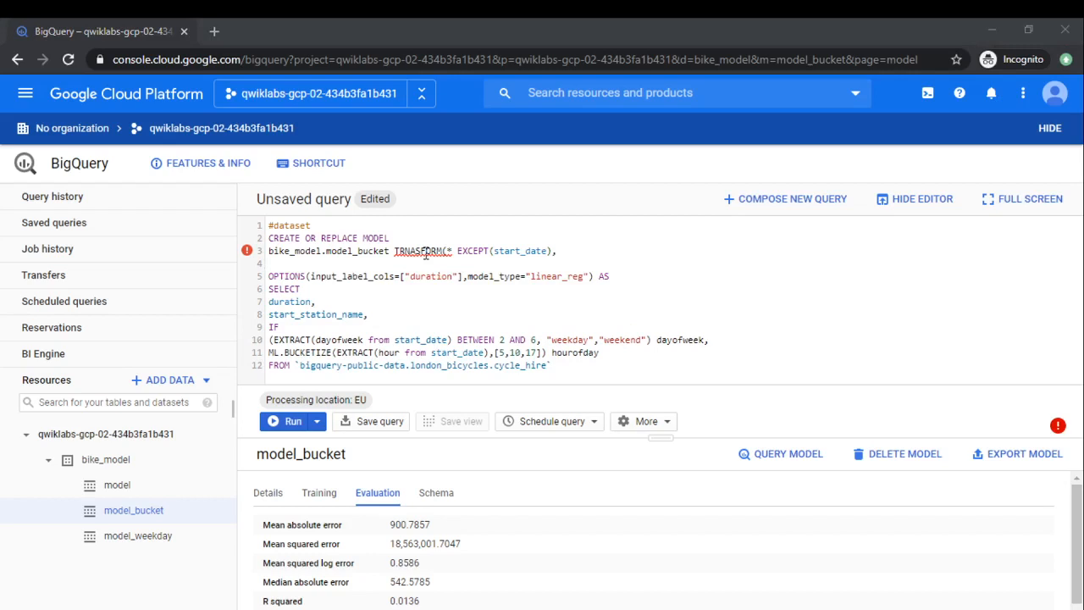
Move the weekday/weekend dayofweek expression from the SELECT list into the TRANSFORM clause under a new IF line, followed by a comma
{"action": "key", "text": "alt+Tab"}
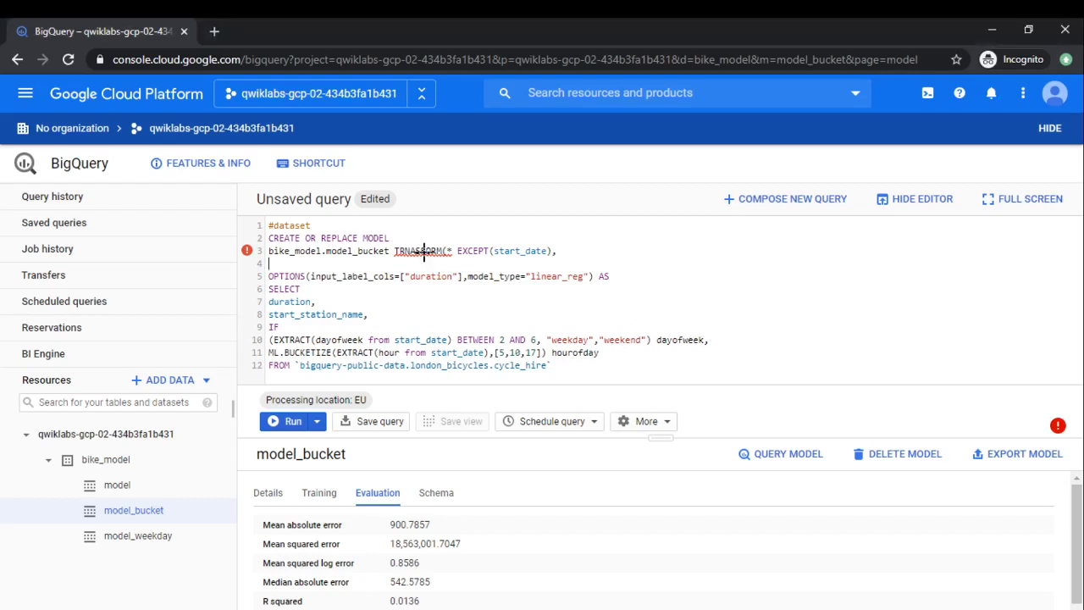
{"action": "type", "text": "IF"}
{"action": "key", "text": "Return"}
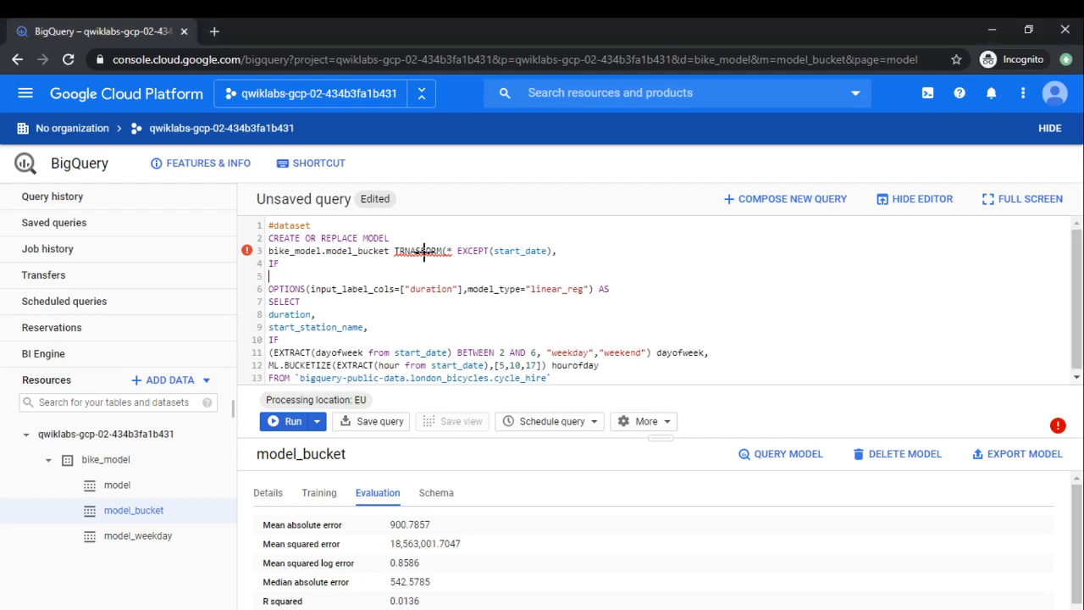
{"action": "scroll", "coordinate": [394, 343], "scroll_direction": "down", "scroll_amount": 1}
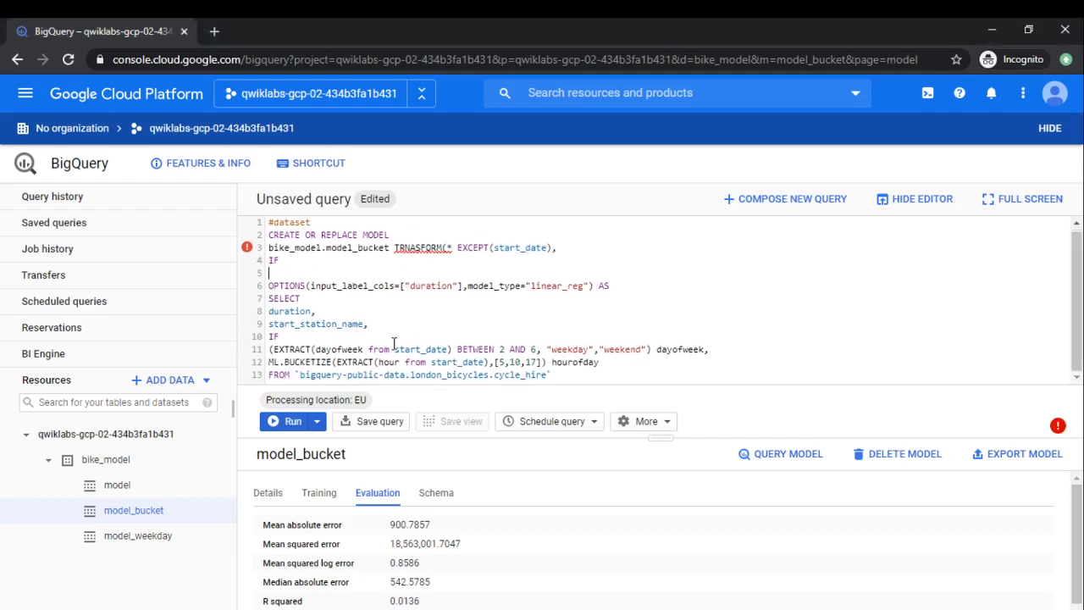
{"action": "left_click_drag", "start_coordinate": [269, 349], "coordinate": [705, 349]}
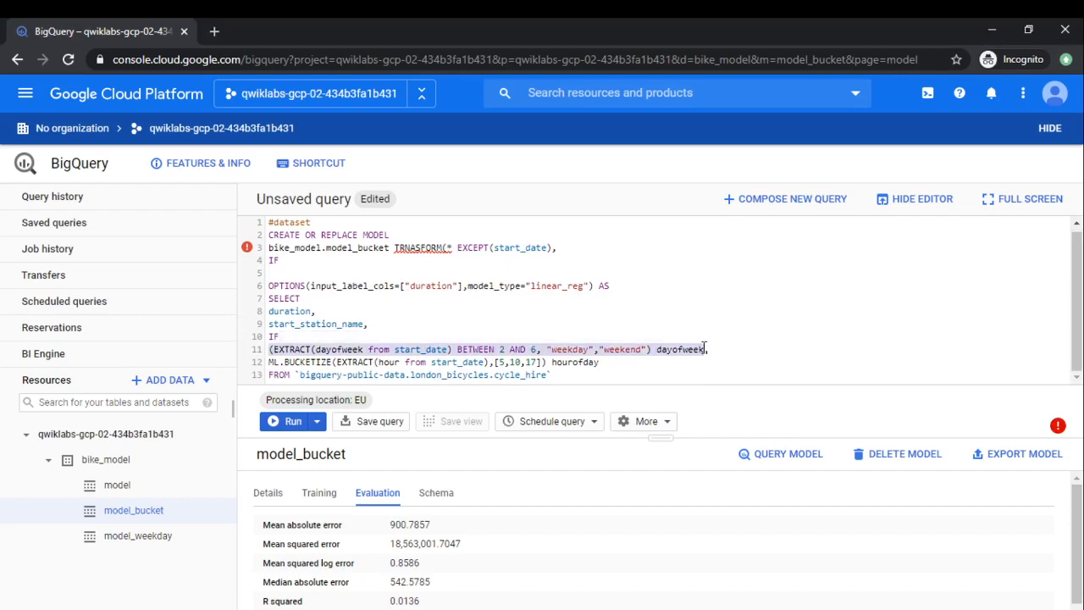
{"action": "key", "text": "ctrl+x"}
{"action": "left_click", "coordinate": [330, 267]}
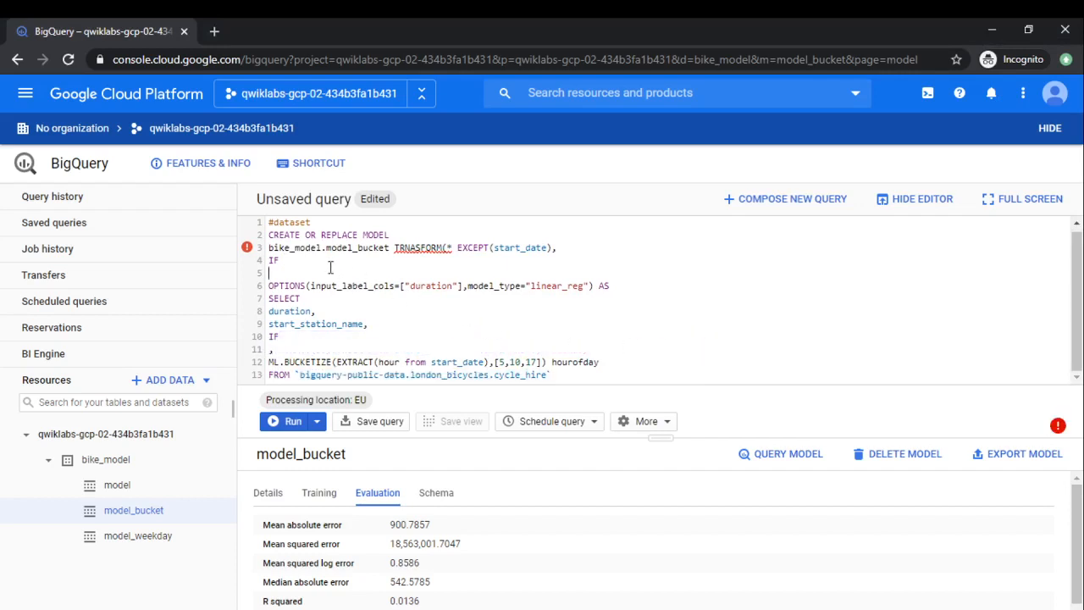
{"action": "key", "text": "ctrl+v"}
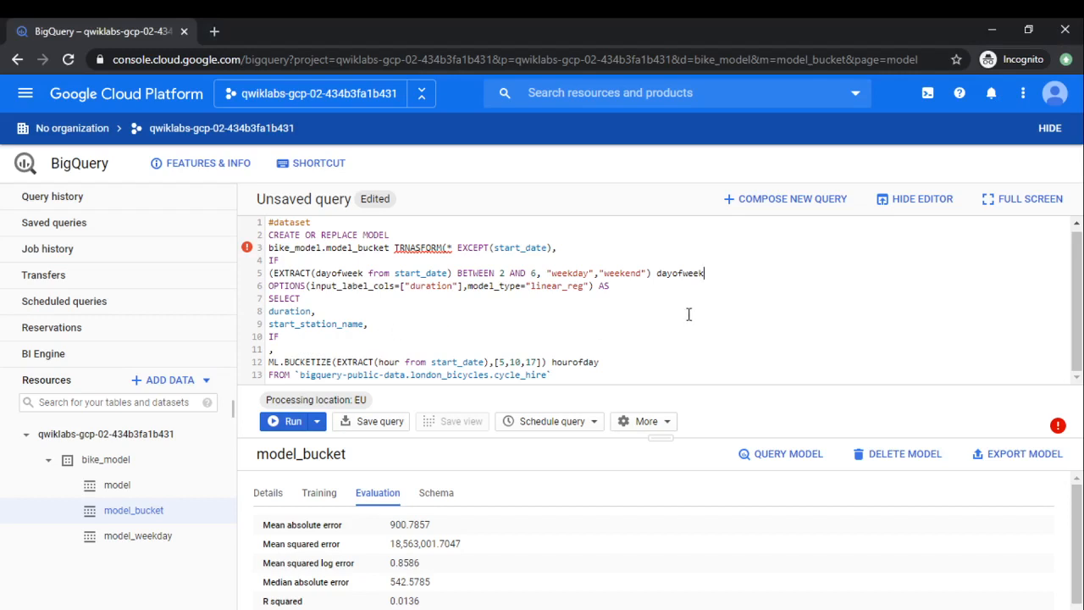
{"action": "key", "text": "Return"}
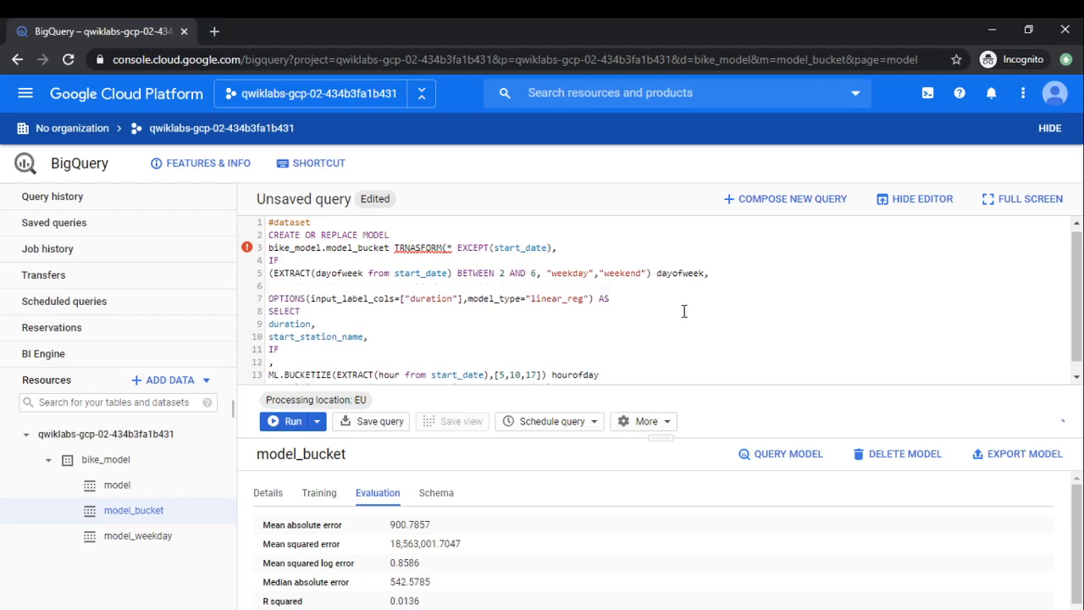
Move the ML.BUCKETIZE hourofday expression from the SELECT list into the TRANSFORM clause and close the clause with a parenthesis
{"action": "scroll", "coordinate": [677, 307], "scroll_direction": "down", "scroll_amount": 1}
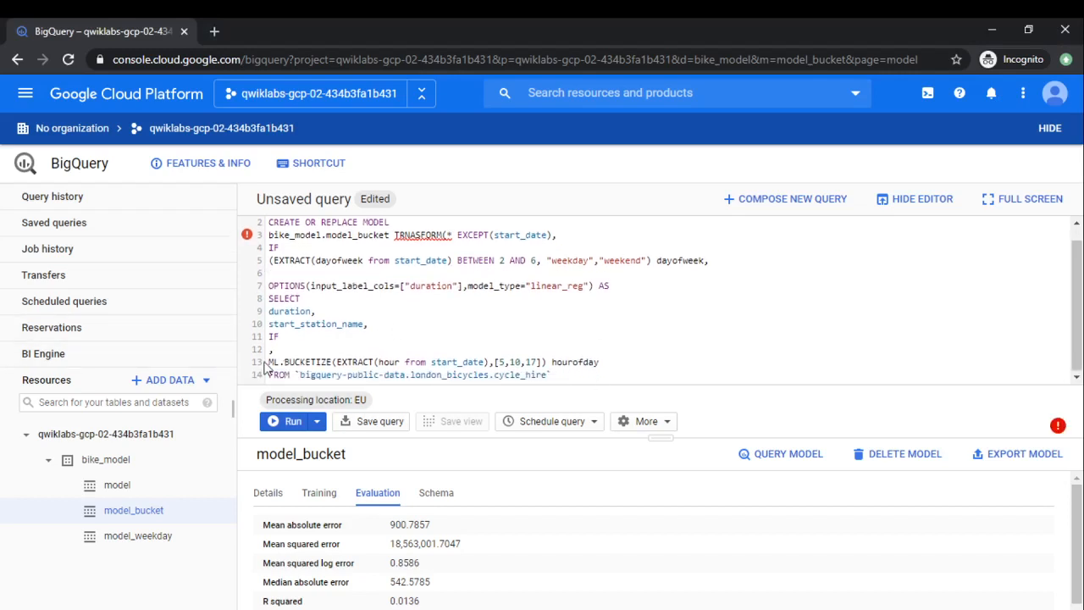
{"action": "left_click_drag", "start_coordinate": [268, 362], "coordinate": [599, 361]}
{"action": "key", "text": "ctrl+x"}
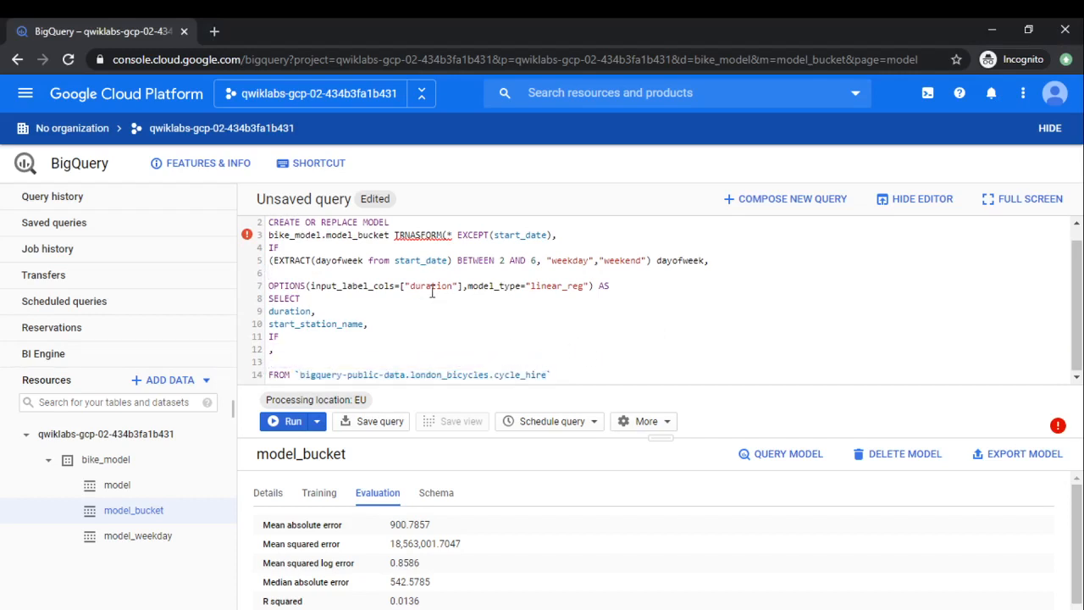
{"action": "left_click", "coordinate": [332, 273]}
{"action": "key", "text": "ctrl+v"}
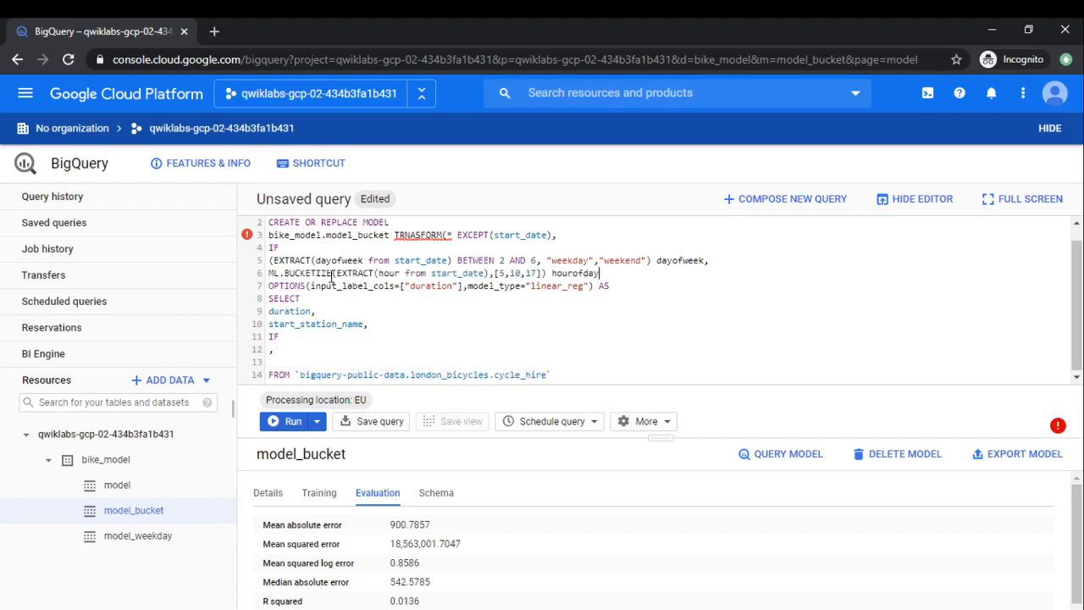
{"action": "left_click", "coordinate": [561, 352]}
{"action": "type", "text": ")"}
Replace the leftover IF and comma lines in the SELECT list with the start_date column
{"action": "left_click_drag", "start_coordinate": [285, 362], "coordinate": [266, 331]}
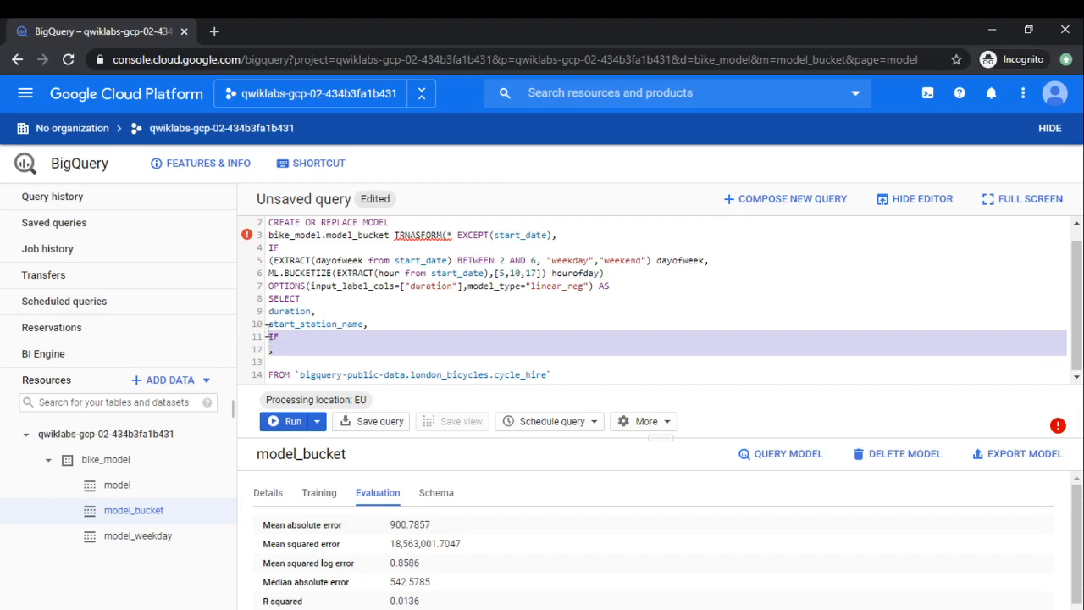
{"action": "key", "text": "BackSpace"}
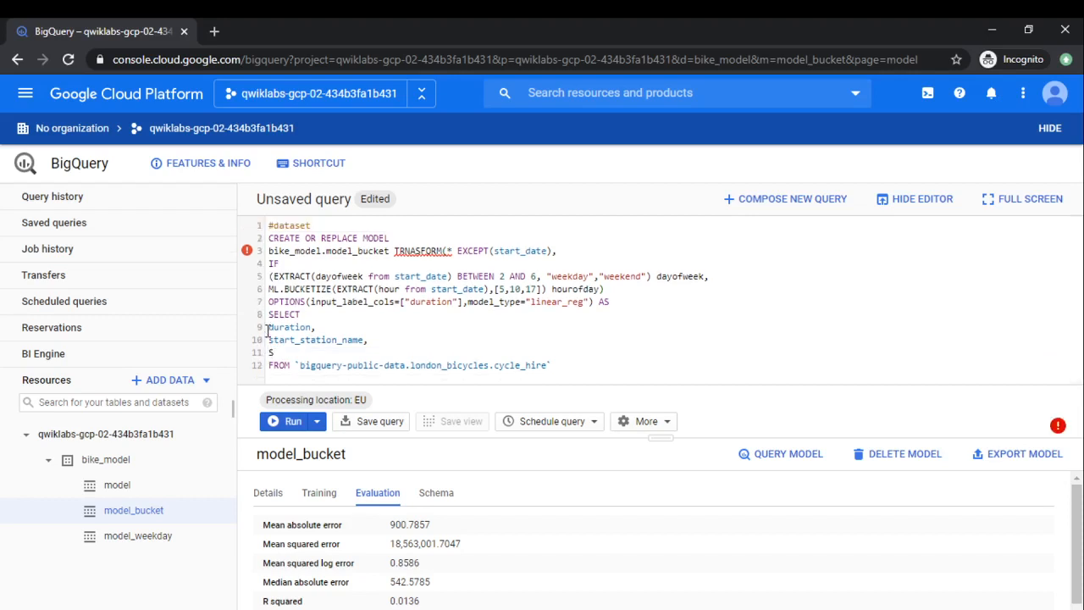
{"action": "type", "text": "strat"}
{"action": "key", "text": "BackSpace"}
{"action": "key", "text": "BackSpace"}
{"action": "type", "text": "art_date"}
{"action": "key", "text": "alt"}
{"action": "key", "text": "Tab"}
{"action": "key", "text": "alt+Tab"}
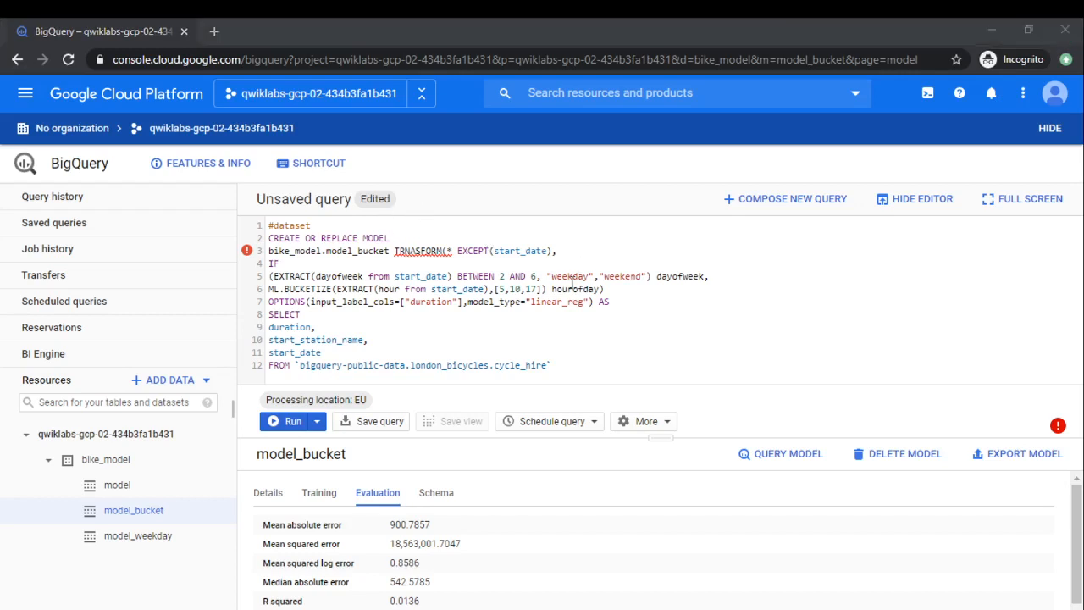
Correct the misspelled keyword after bike_model.model_bucket to TRANSFORM
{"action": "key", "text": "alt+Tab"}
{"action": "left_click", "coordinate": [412, 253]}
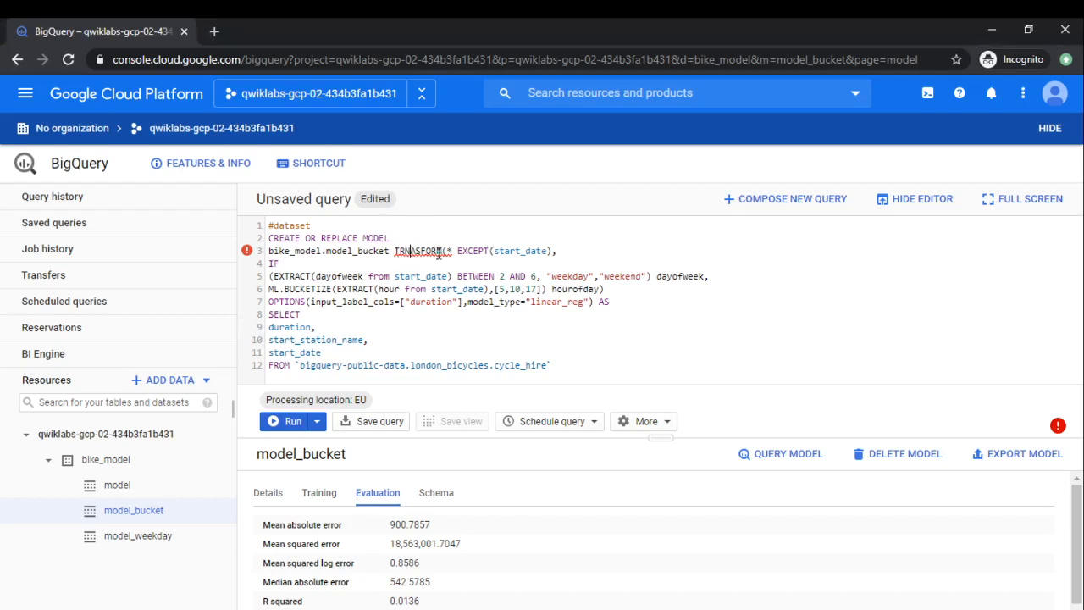
{"action": "key", "text": "BackSpace"}
{"action": "key", "text": "Right"}
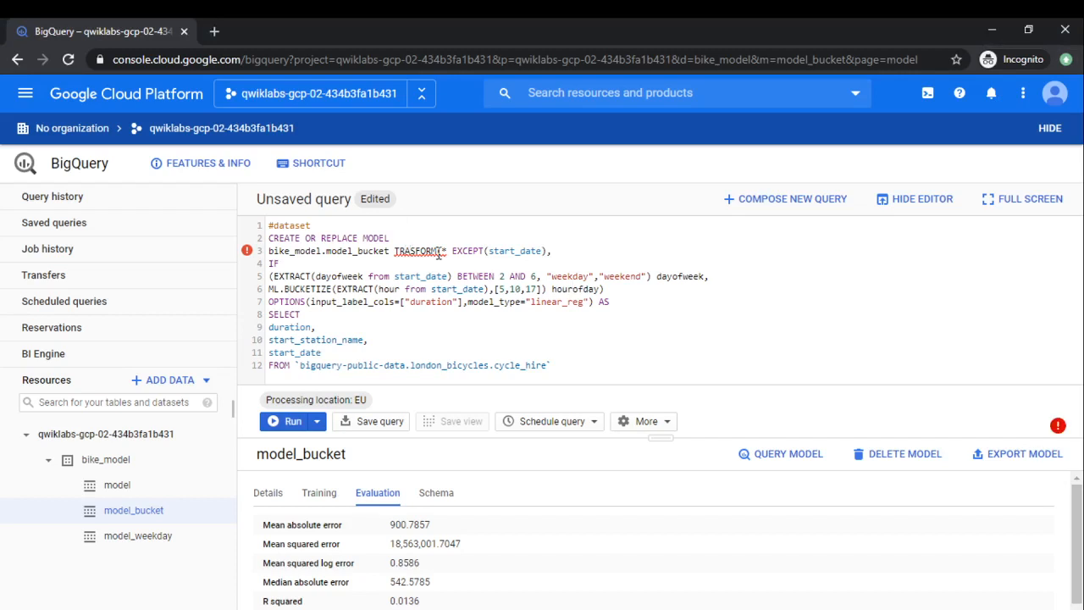
{"action": "type", "text": "N"}
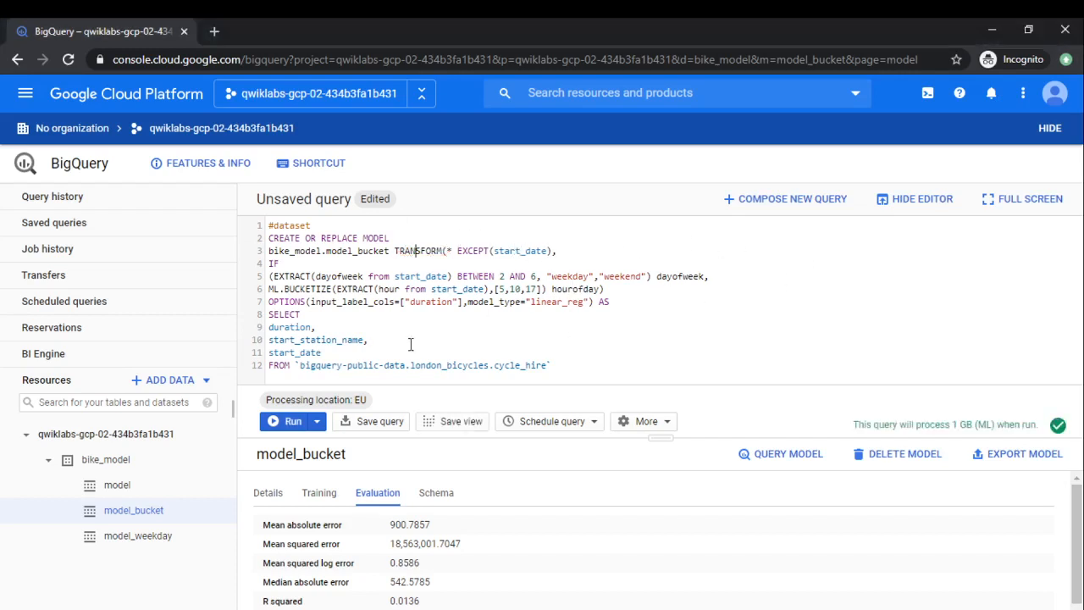
Run the query to retrain bike_model.model_bucket with the TRANSFORM clause, and examine its evaluation metrics down to R squared
{"action": "left_click", "coordinate": [282, 430]}
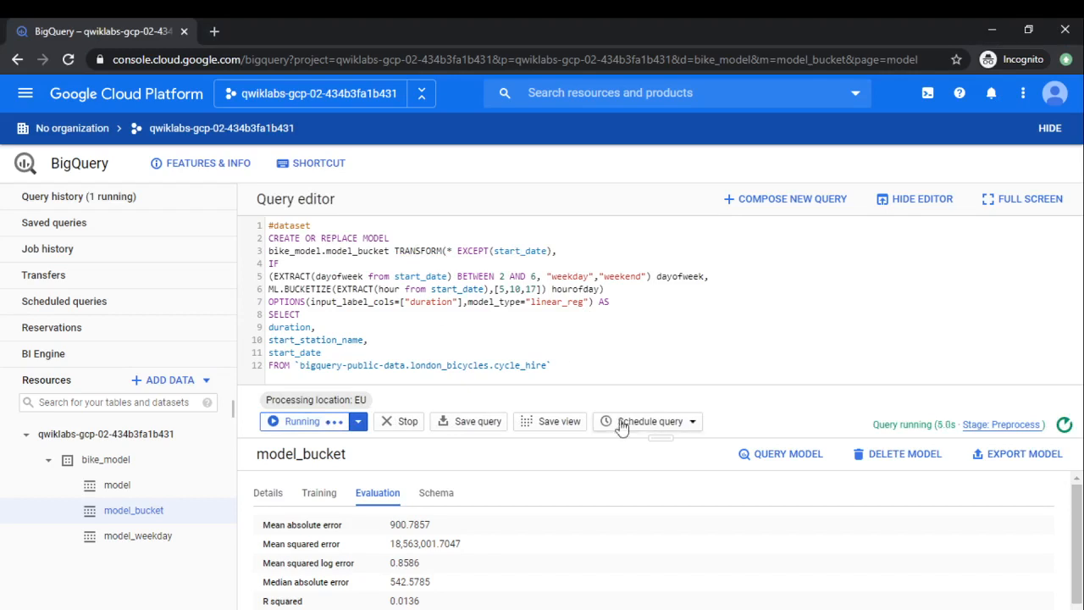
{"action": "left_click_drag", "start_coordinate": [663, 440], "coordinate": [663, 400]}
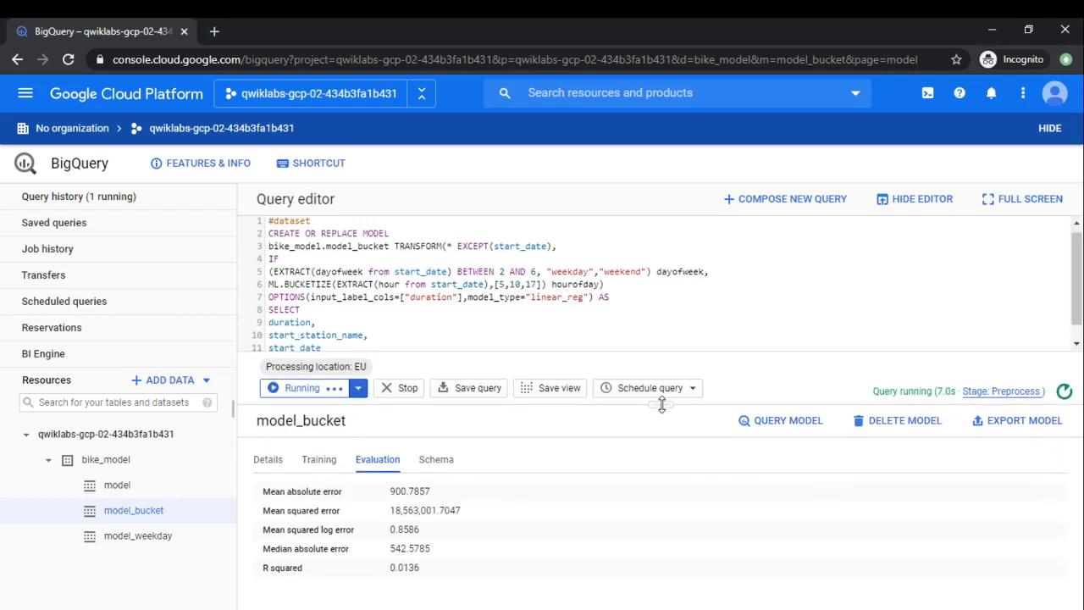
{"action": "left_click", "coordinate": [449, 306]}
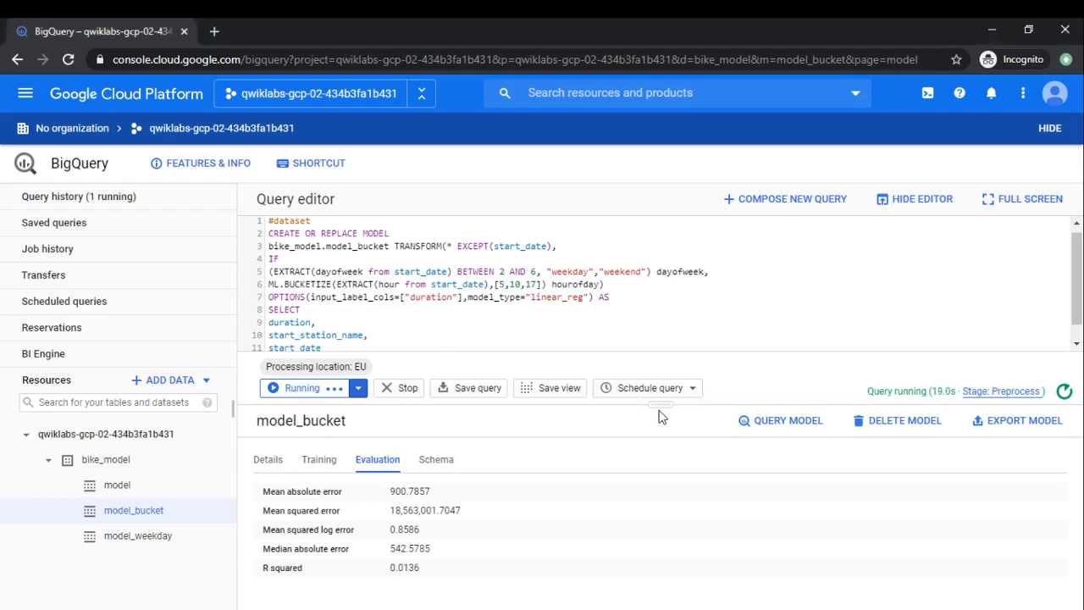
{"action": "left_click_drag", "start_coordinate": [659, 404], "coordinate": [663, 417]}
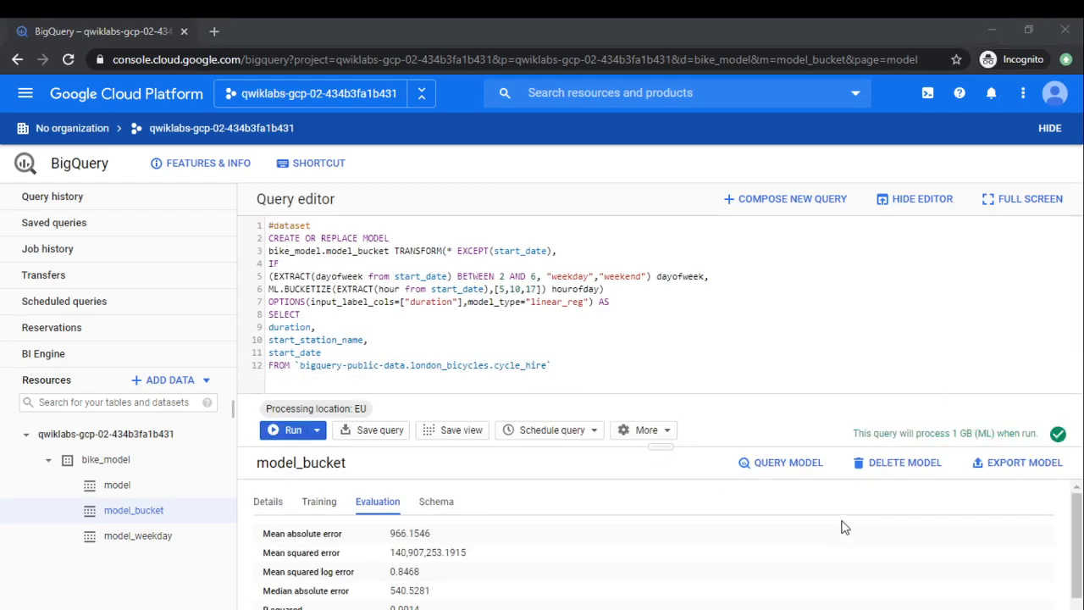
{"action": "left_click", "coordinate": [839, 527]}
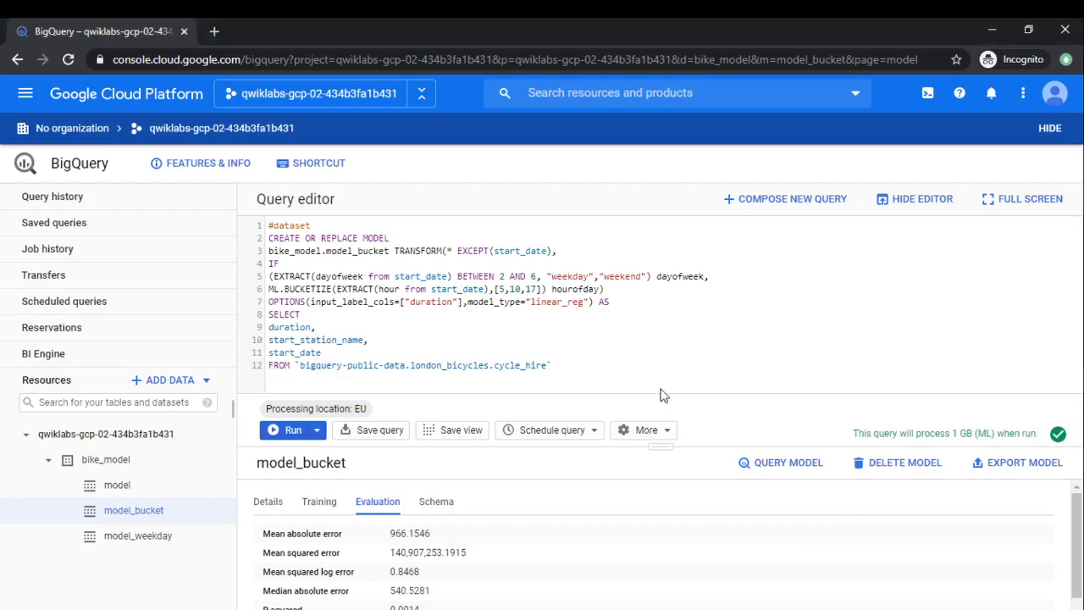
{"action": "left_click_drag", "start_coordinate": [662, 447], "coordinate": [662, 464]}
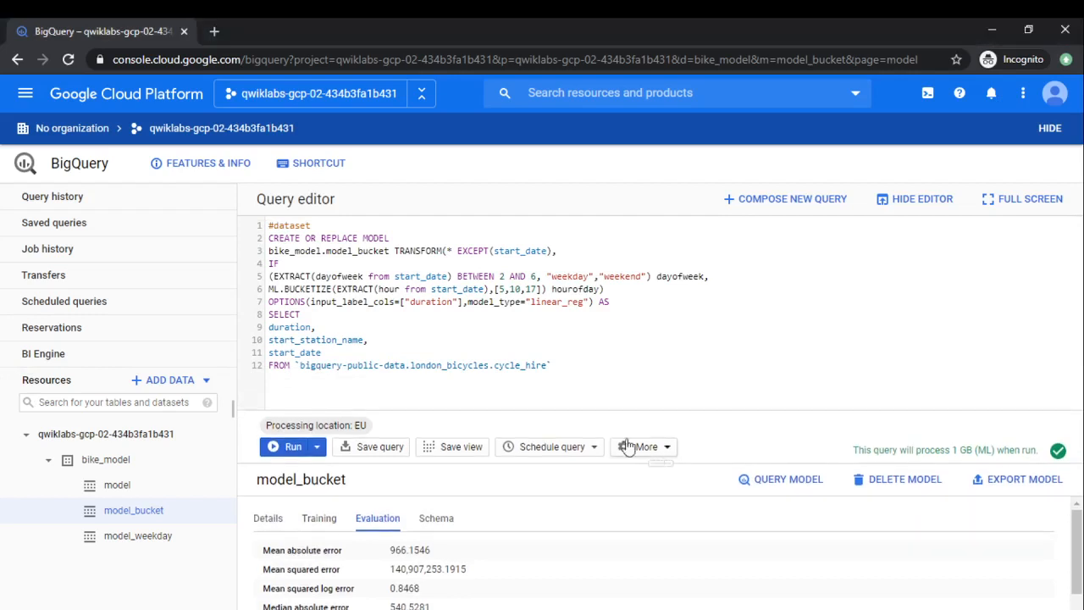
{"action": "scroll", "coordinate": [348, 585], "scroll_direction": "down", "scroll_amount": 1}
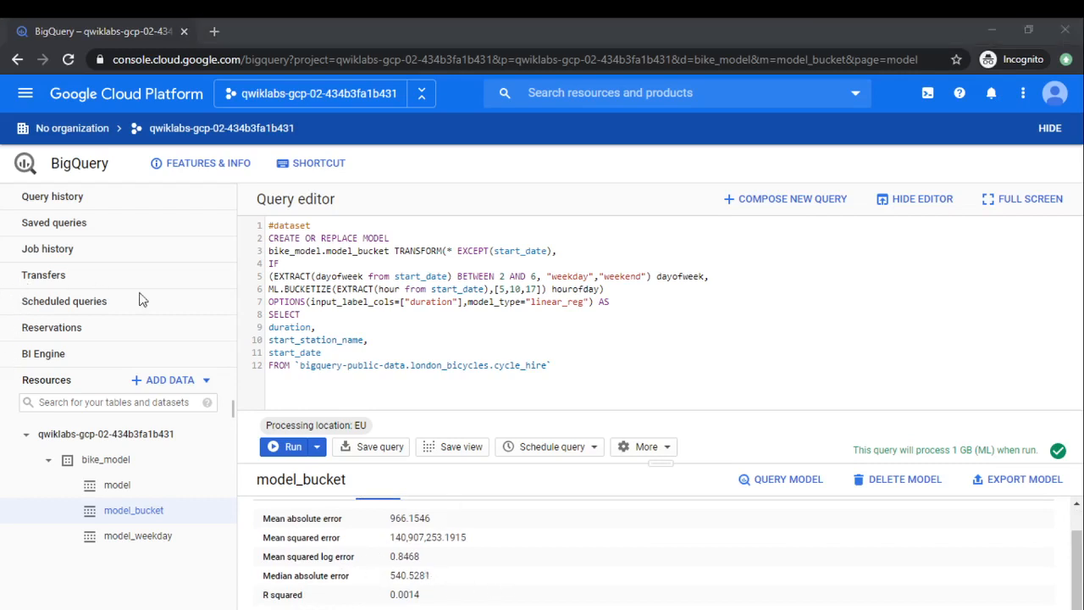
Clear the whole training query and start a new one with select * from ML.PREDICT()
{"action": "left_click", "coordinate": [581, 303]}
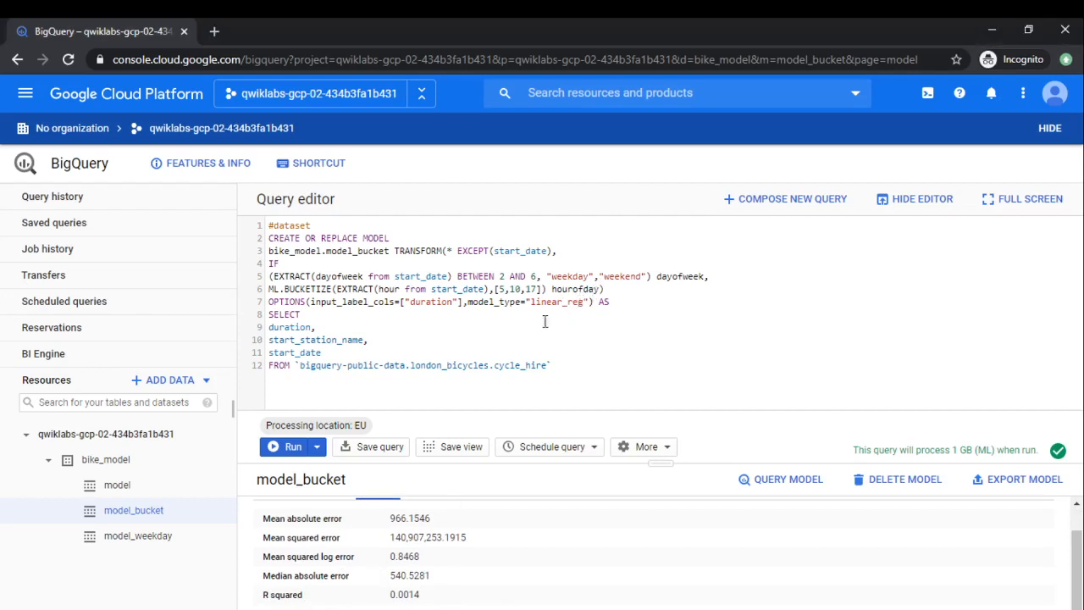
{"action": "left_click_drag", "start_coordinate": [559, 365], "coordinate": [268, 215]}
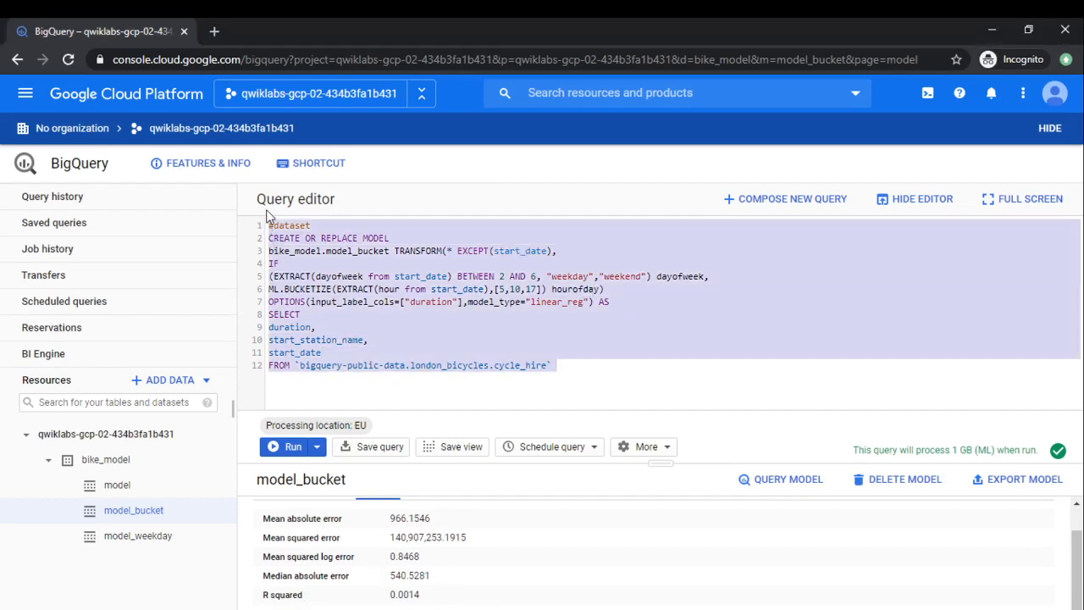
{"action": "key", "text": "BackSpace"}
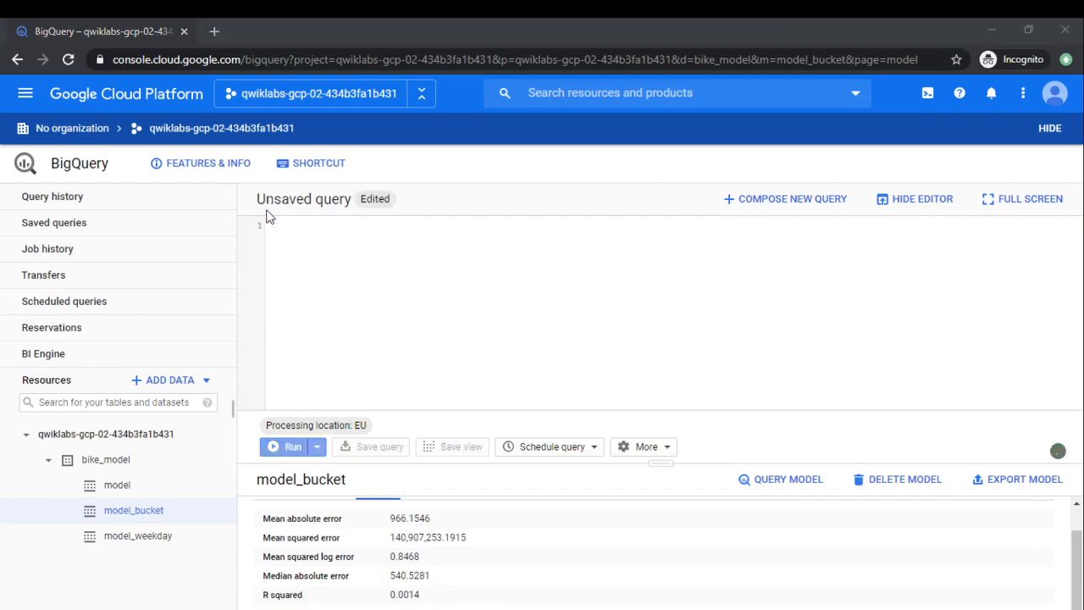
{"action": "left_click", "coordinate": [267, 215]}
{"action": "type", "text": "selec"}
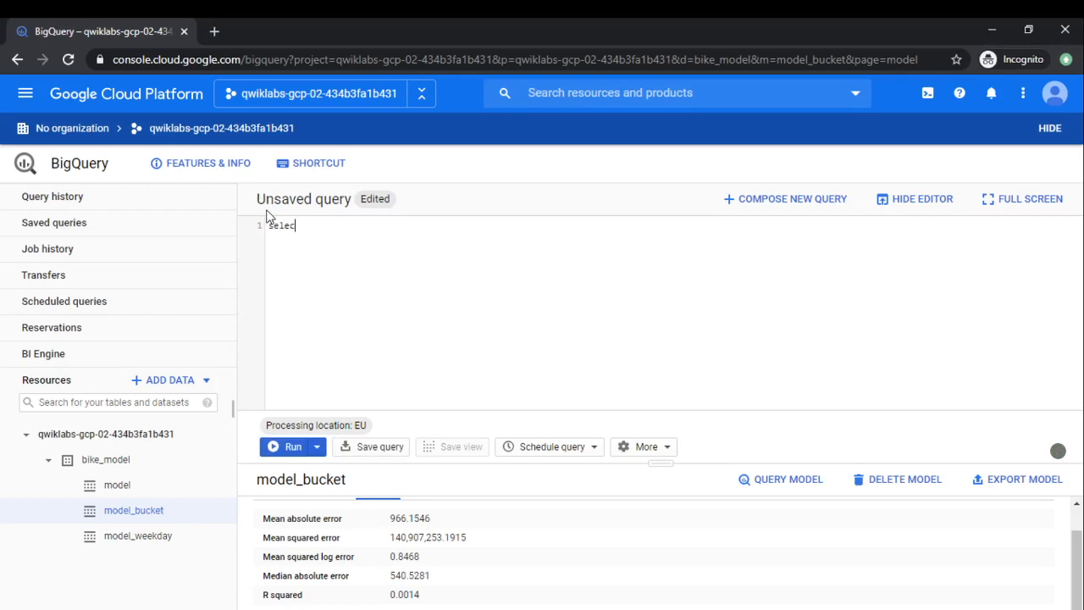
{"action": "type", "text": "t * from ML.PREDICT("}
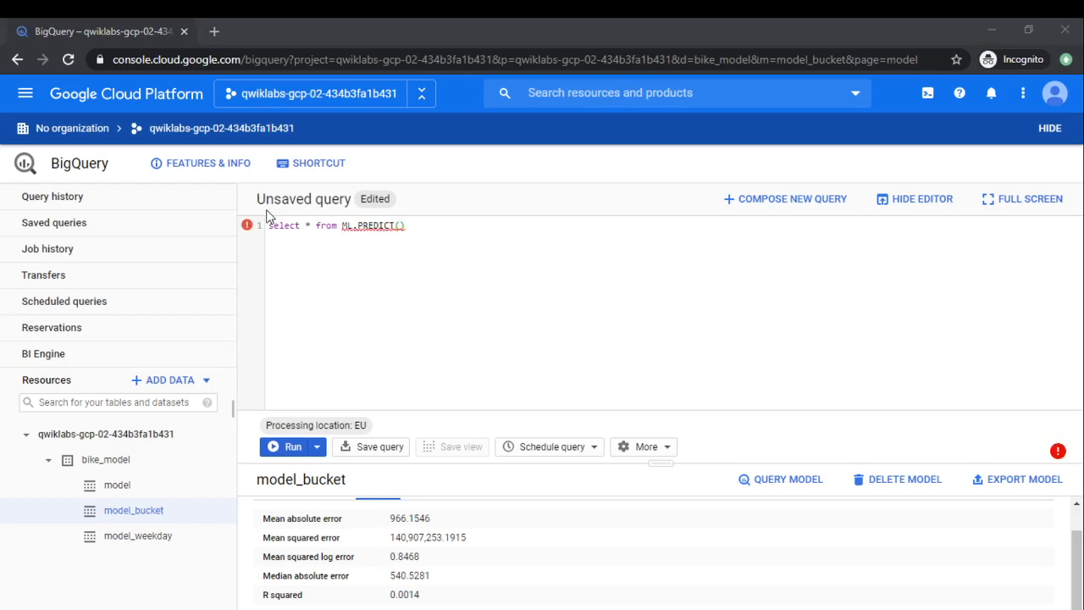
Give ML.PREDICT the first argument MODEL bike_model.model_bucket, followed by a comma
{"action": "type", "text": "MODEL"}
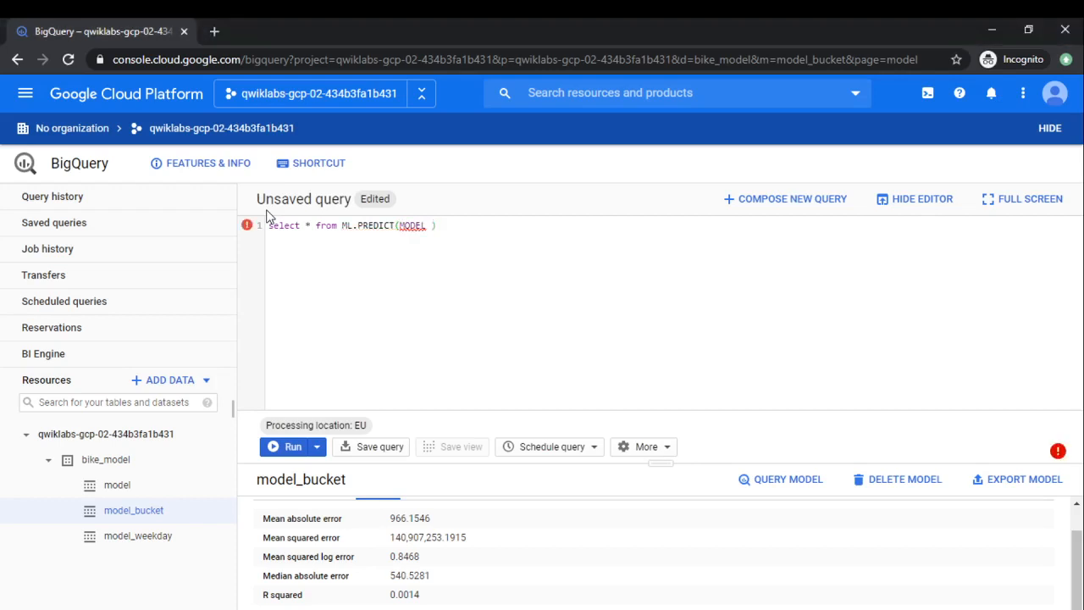
{"action": "type", "text": " bike"}
{"action": "type", "text": "_model"}
{"action": "type", "text": ".m"}
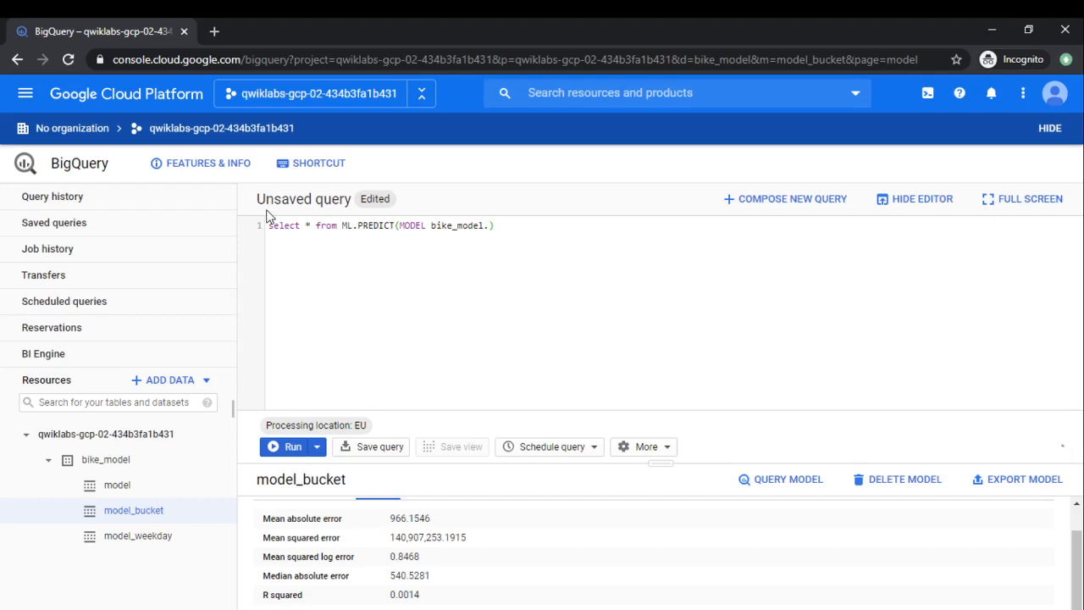
{"action": "type", "text": "odel_bucket,"}
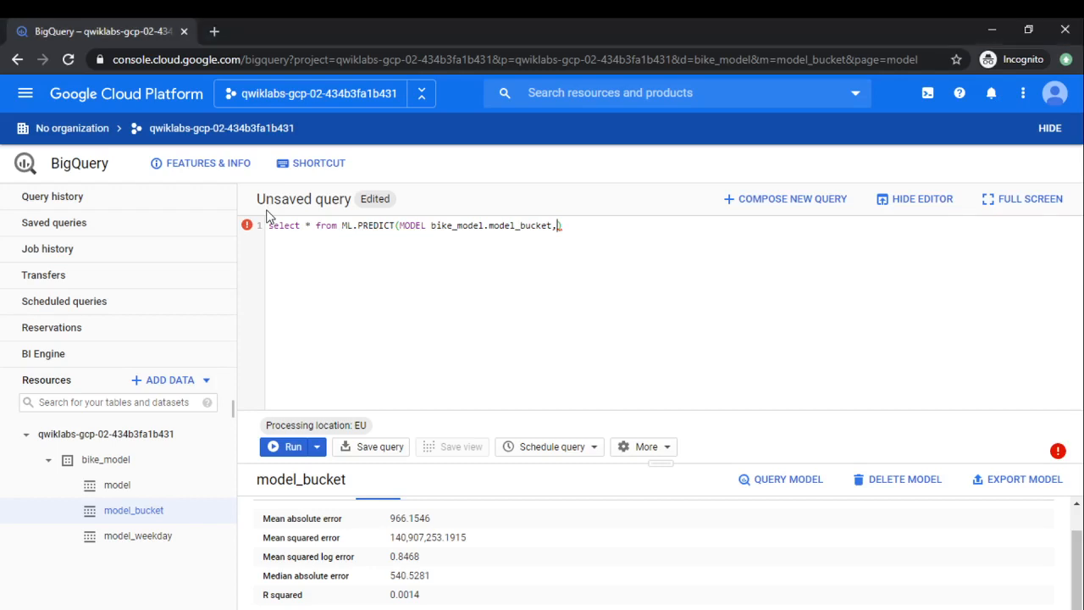
Open a nested select subquery on a new line as the second argument of ML.PREDICT
{"action": "key", "text": "Return"}
{"action": "type", "text": "("}
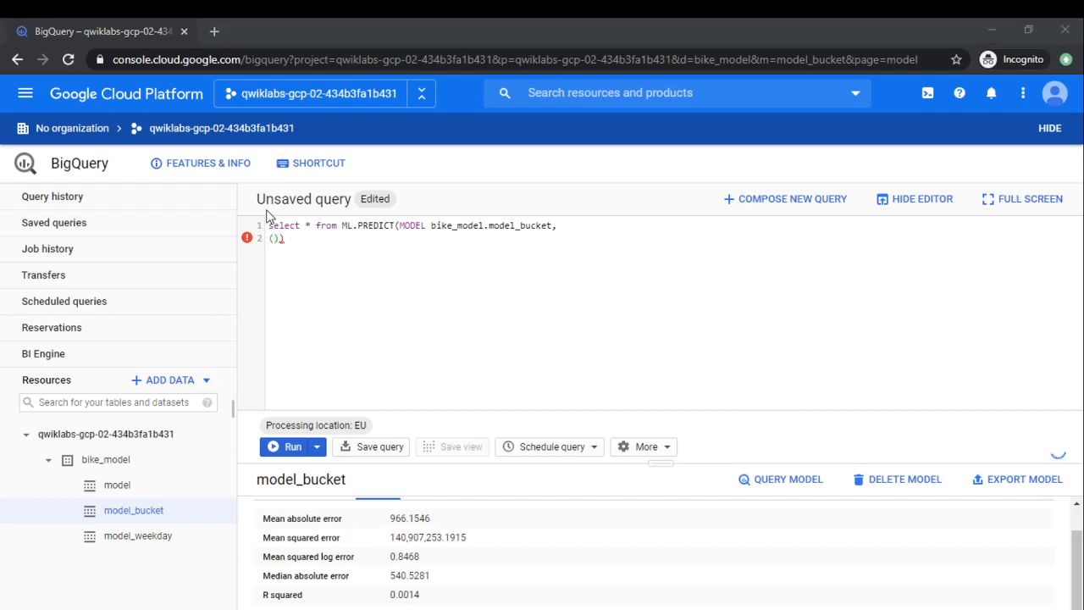
{"action": "type", "text": "selecty"}
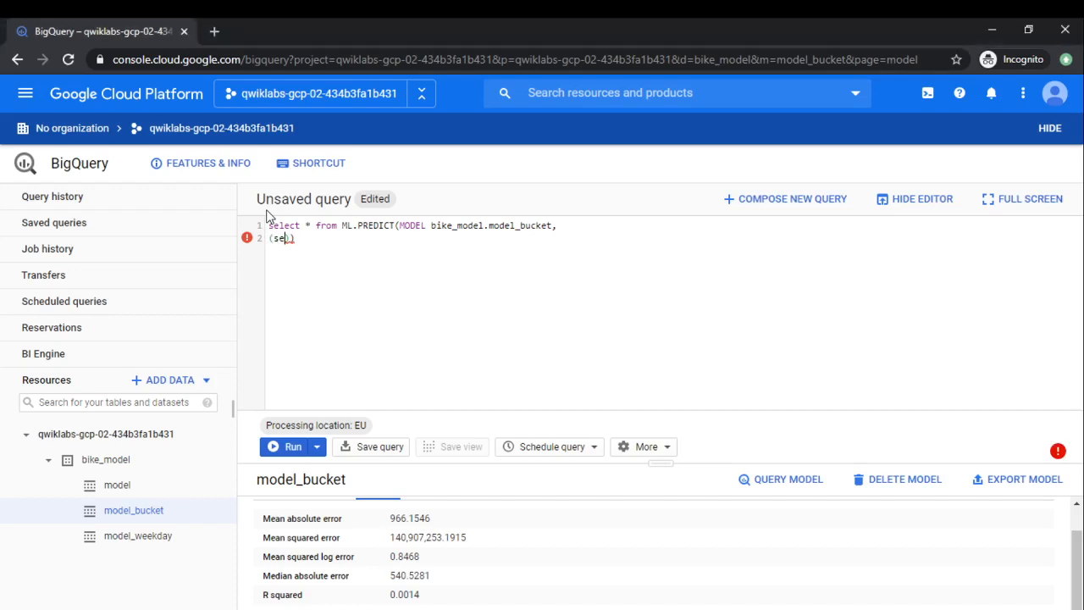
{"action": "key", "text": "BackSpace"}
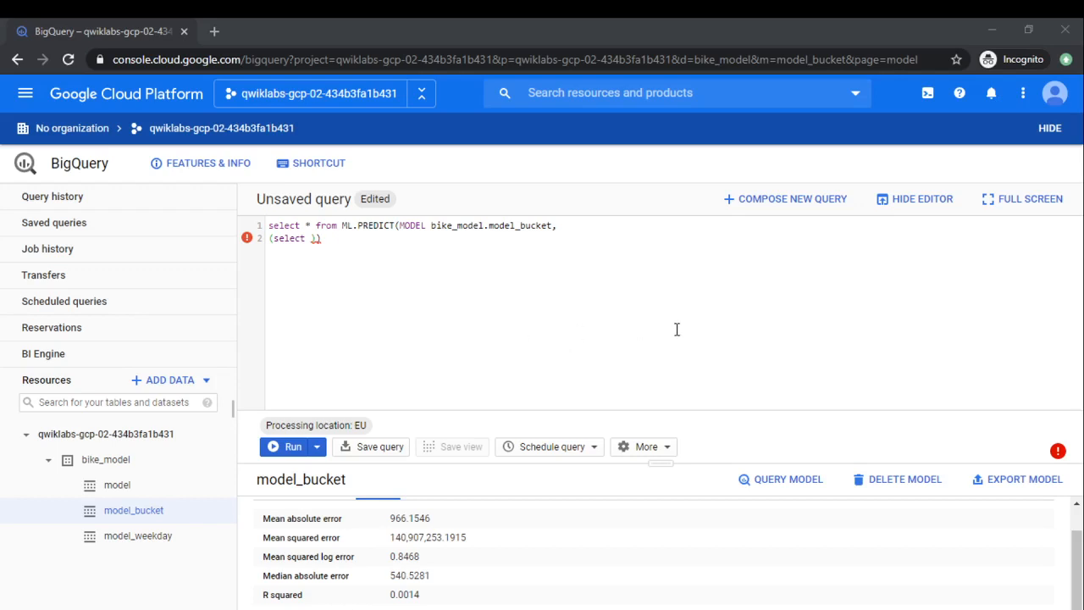
Enter the string literal "Park Lane,Hyde Park " as the subquery's first selected value
{"action": "key", "text": "alt+Tab"}
{"action": "type", "text": "\"\""}
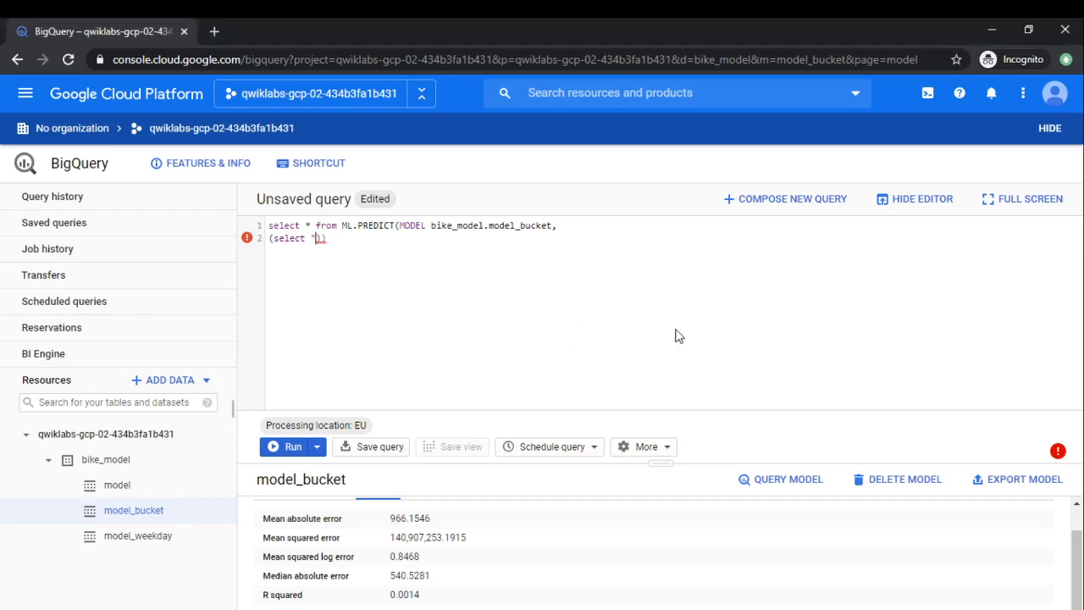
{"action": "key", "text": "alt+Tab"}
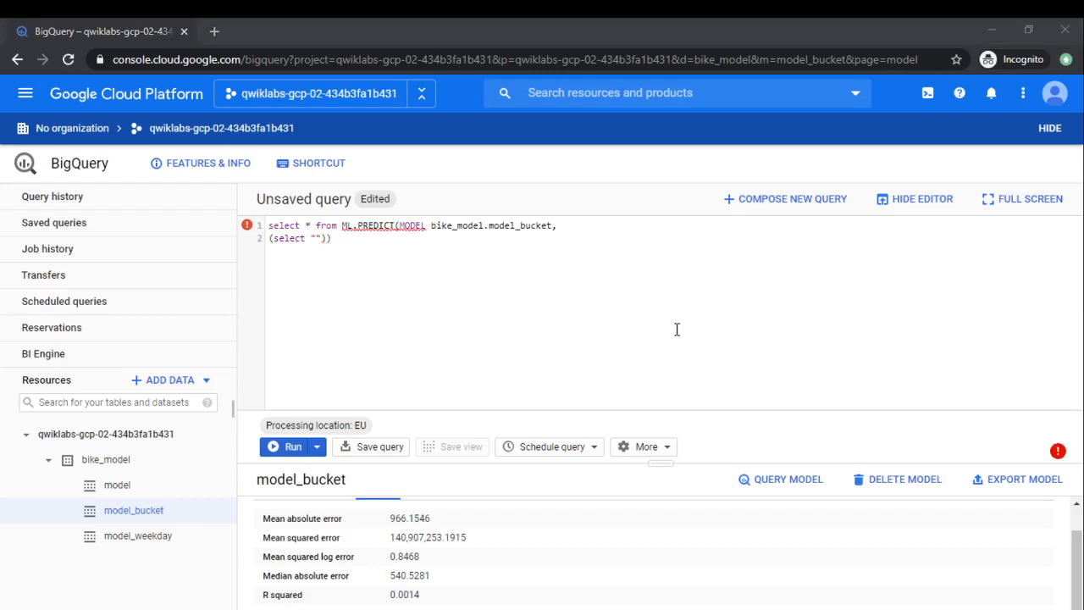
{"action": "key", "text": "alt+Tab"}
{"action": "type", "text": "P"}
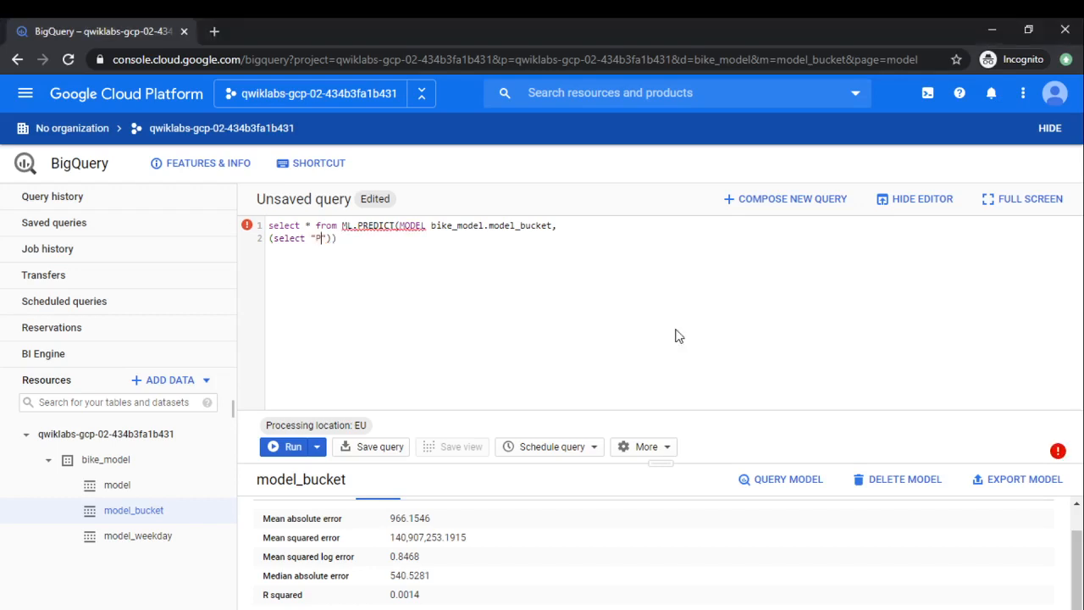
{"action": "type", "text": "ark"}
{"action": "key", "text": "alt+Tab"}
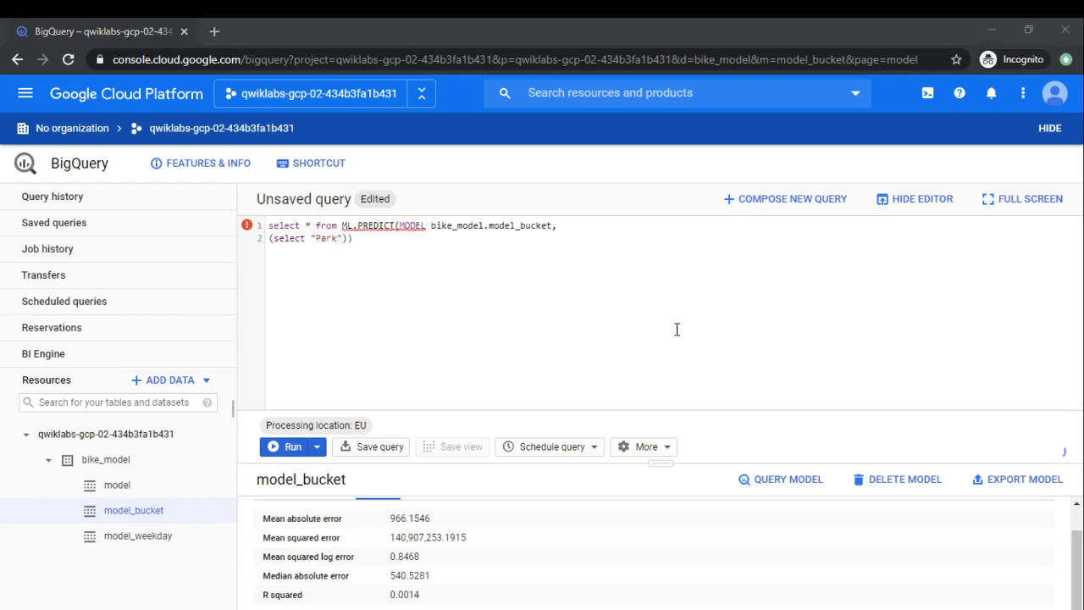
{"action": "key", "text": "alt+Tab"}
{"action": "type", "text": "Lane"}
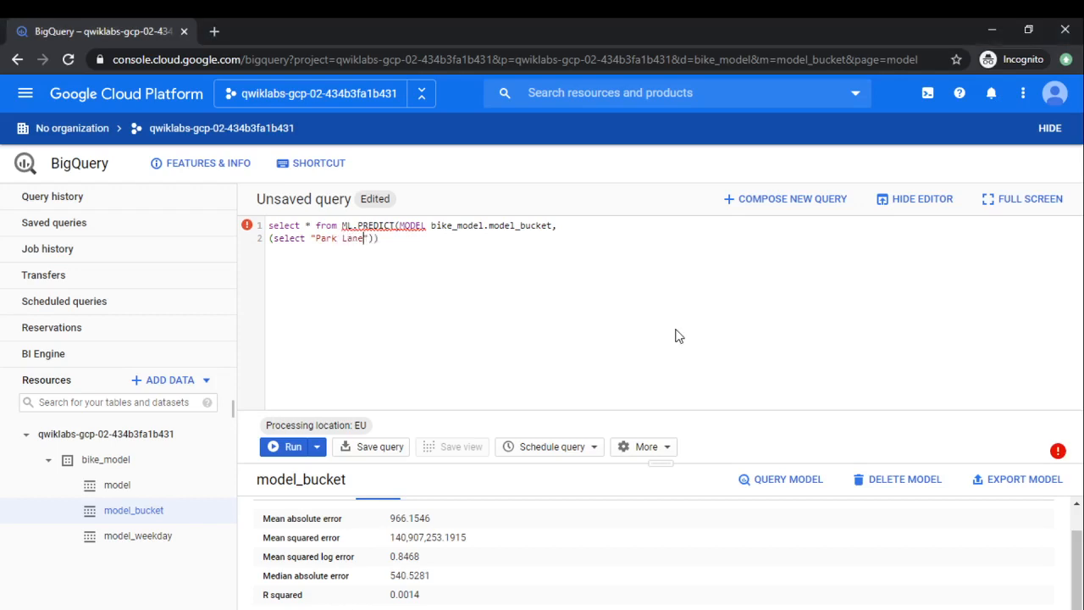
{"action": "type", "text": ","}
{"action": "key", "text": "alt+Tab"}
{"action": "key", "text": "alt+Tab"}
{"action": "type", "text": "Hyde"}
{"action": "key", "text": "alt+Tab"}
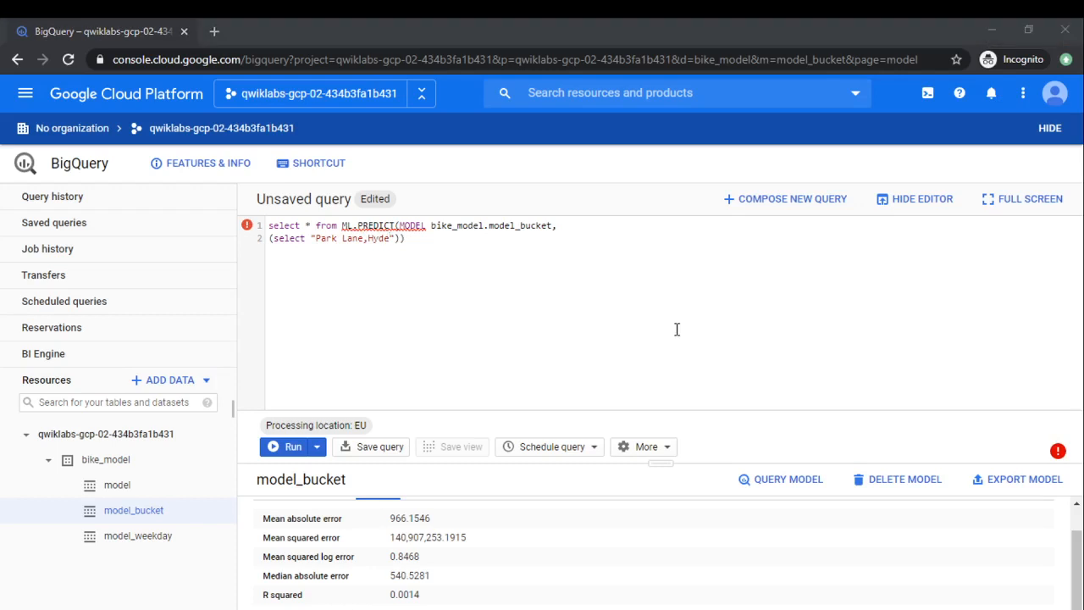
{"action": "key", "text": "alt+Tab"}
{"action": "type", "text": "P"}
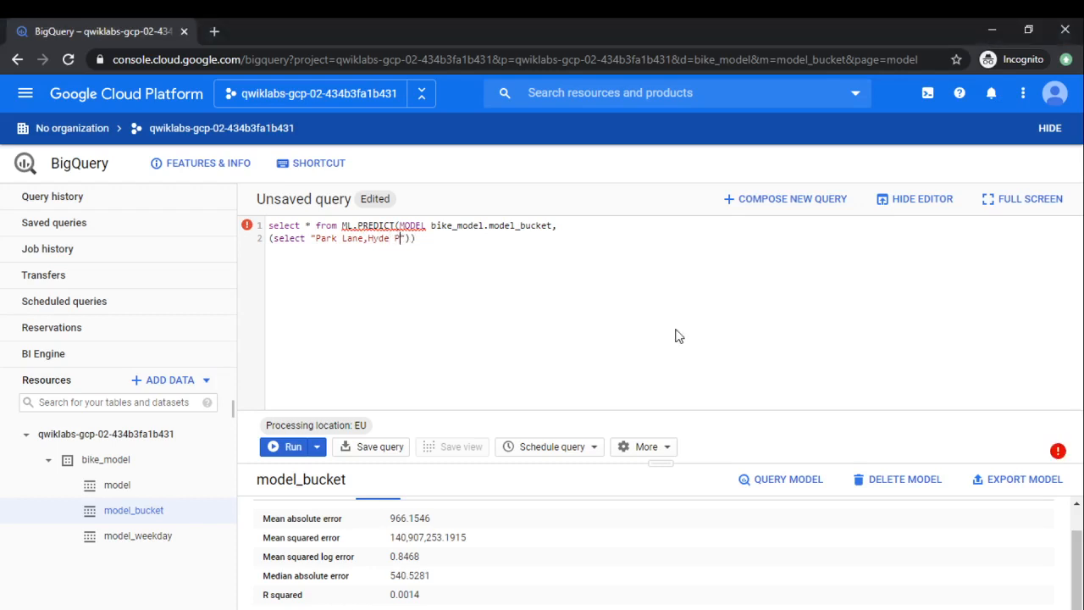
{"action": "type", "text": "ark"}
{"action": "key", "text": "alt+Tab"}
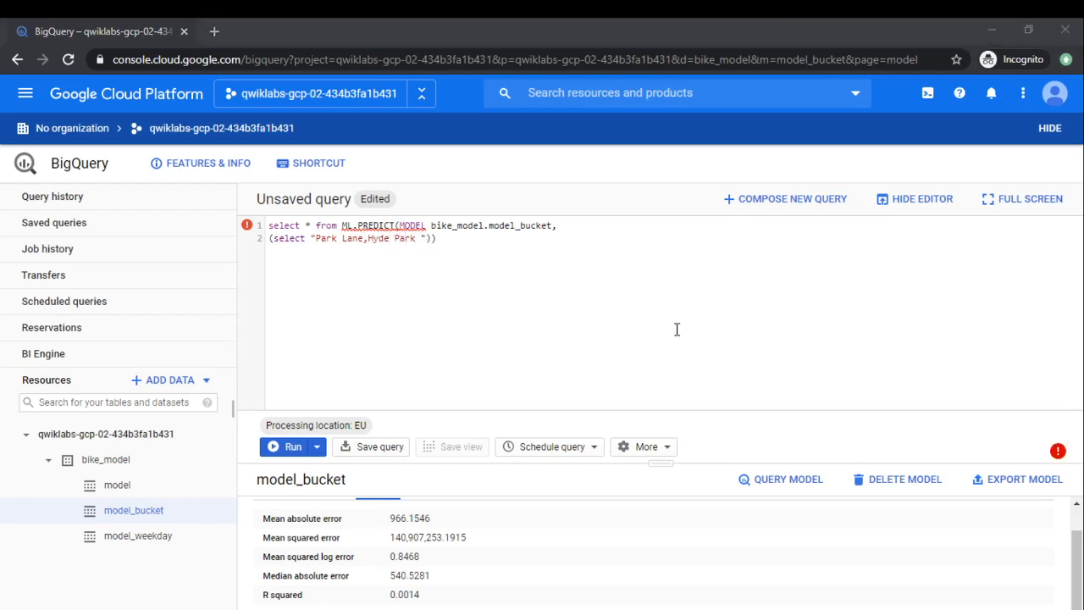
{"action": "key", "text": "alt+Tab"}
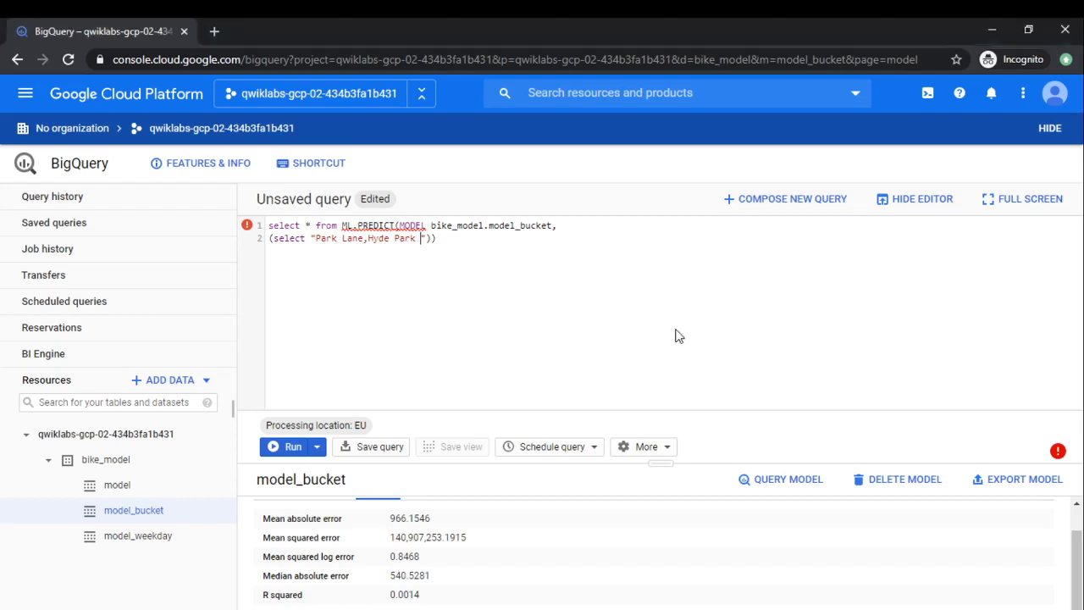
Alias the station literal as start_station_name and add CURRENT_TIMESTAMP() aliased as start_date to the subquery
{"action": "type", "text": "start"}
{"action": "type", "text": "_s"}
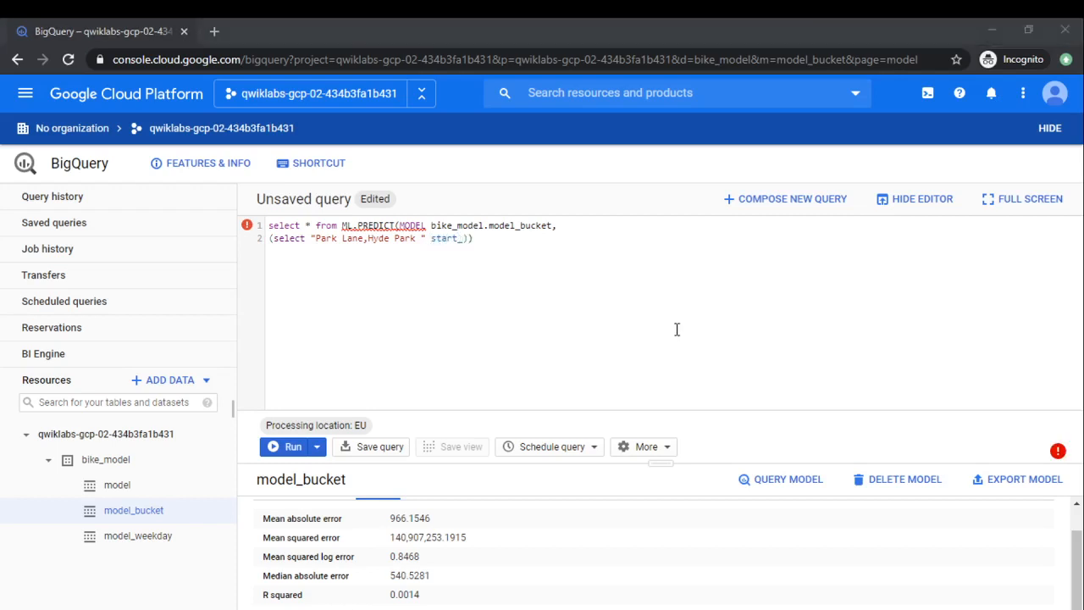
{"action": "type", "text": "tation"}
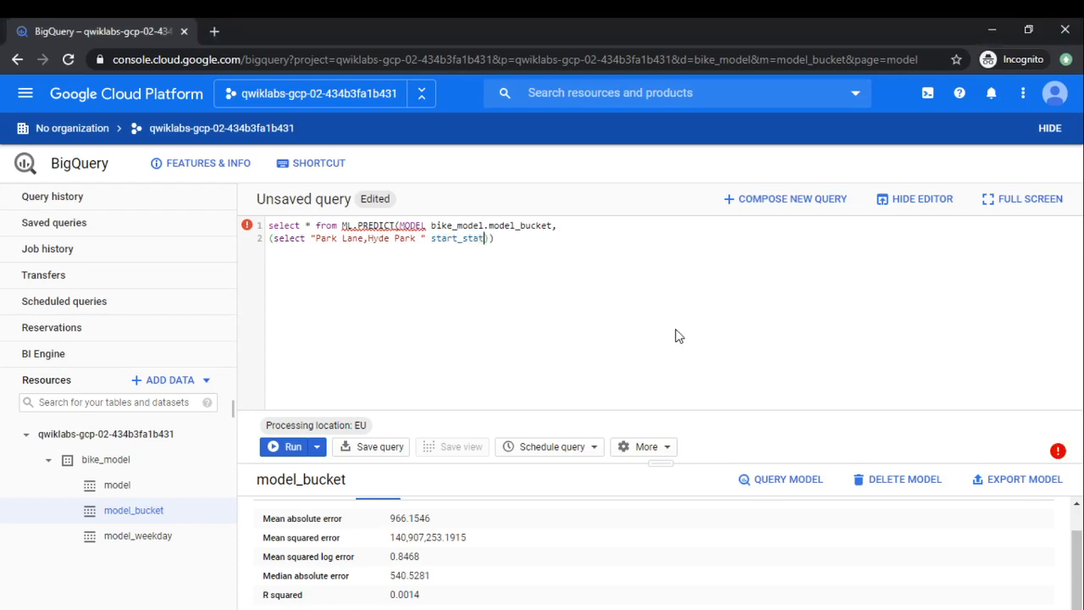
{"action": "type", "text": "_name,CURRENT_"}
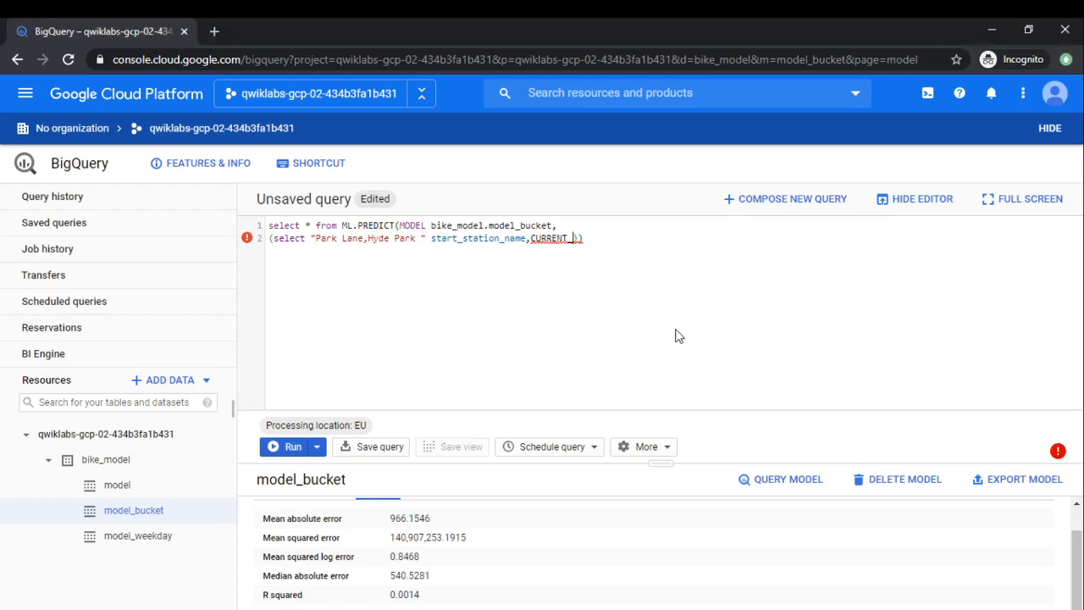
{"action": "type", "text": "TIMESTAMP() "}
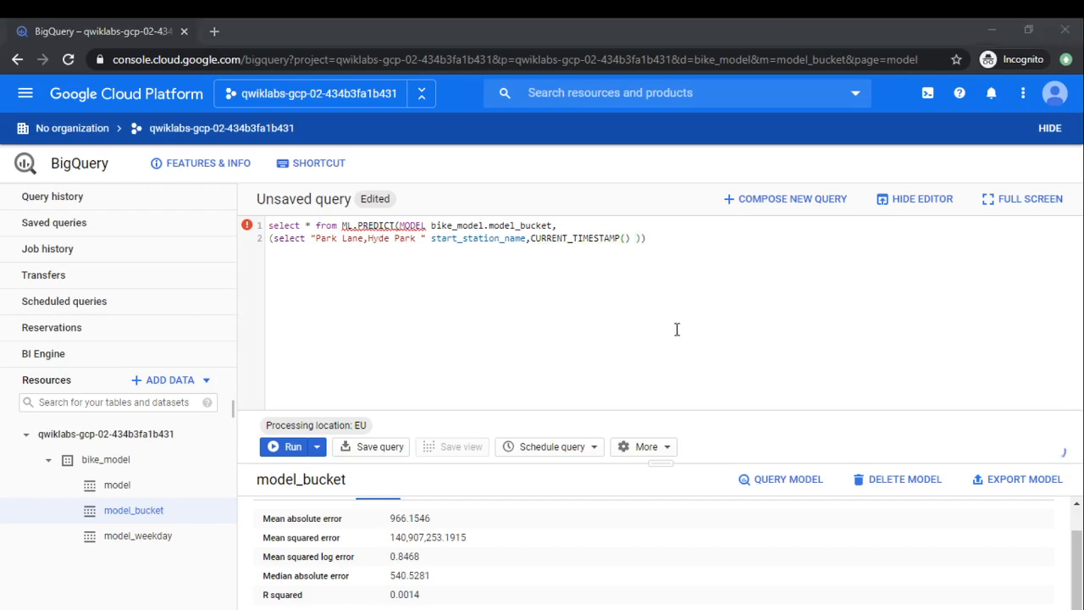
{"action": "type", "text": "s"}
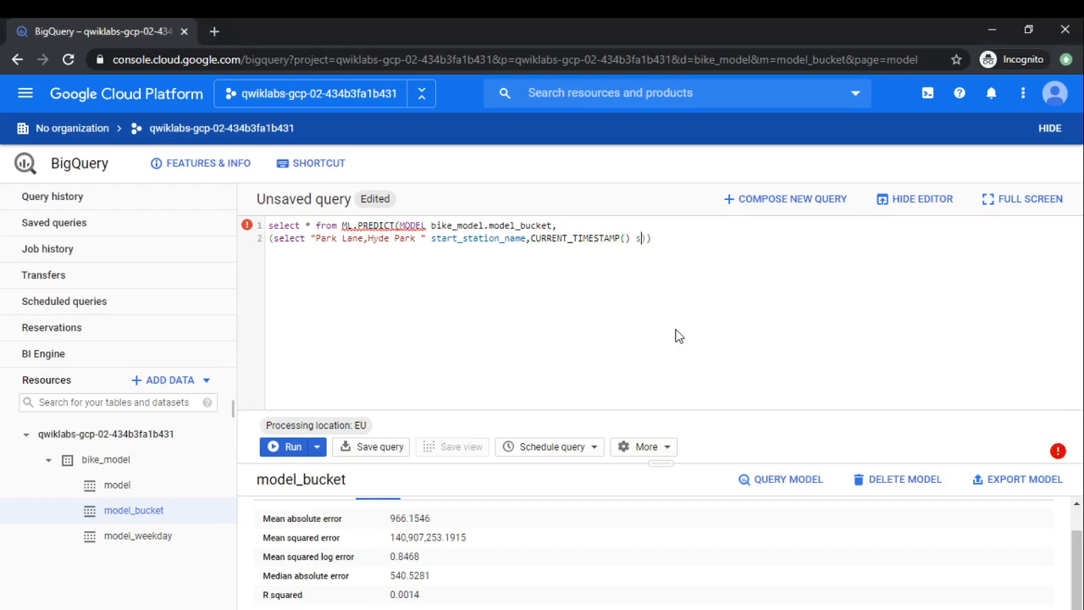
{"action": "type", "text": "tart_da"}
{"action": "type", "text": "te))"}
Format the prediction query and run it, giving the results area more height
{"action": "left_click", "coordinate": [643, 446]}
{"action": "left_click", "coordinate": [637, 474]}
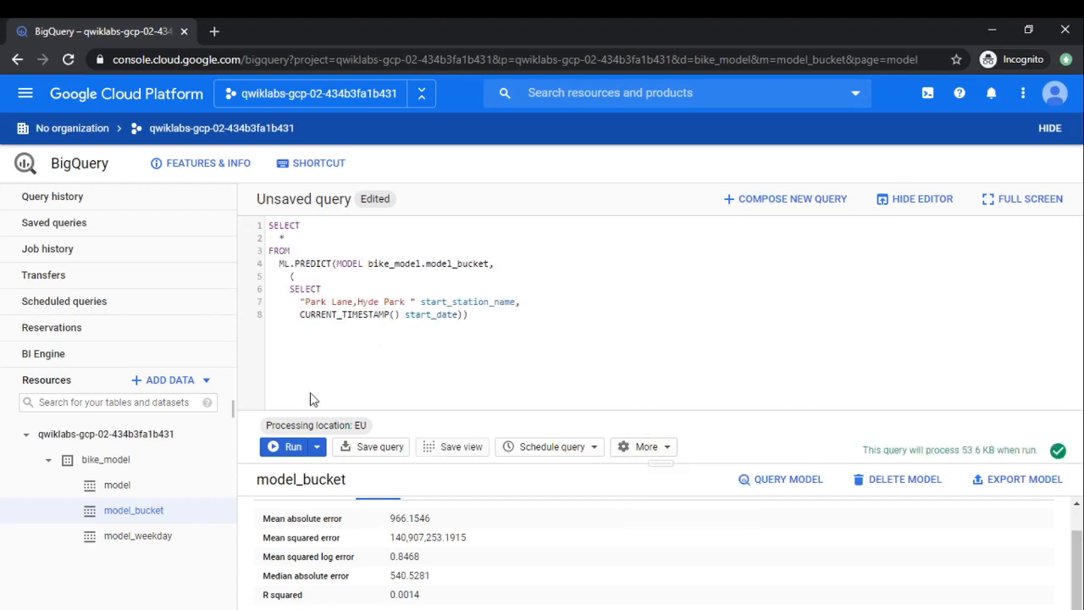
{"action": "left_click", "coordinate": [279, 447]}
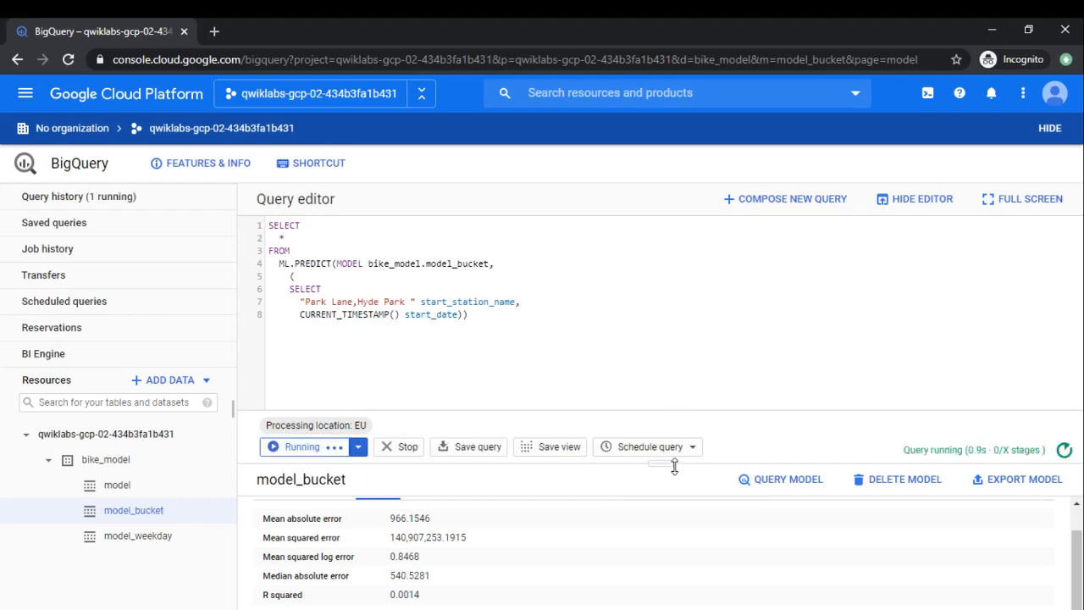
{"action": "left_click_drag", "start_coordinate": [668, 464], "coordinate": [670, 399]}
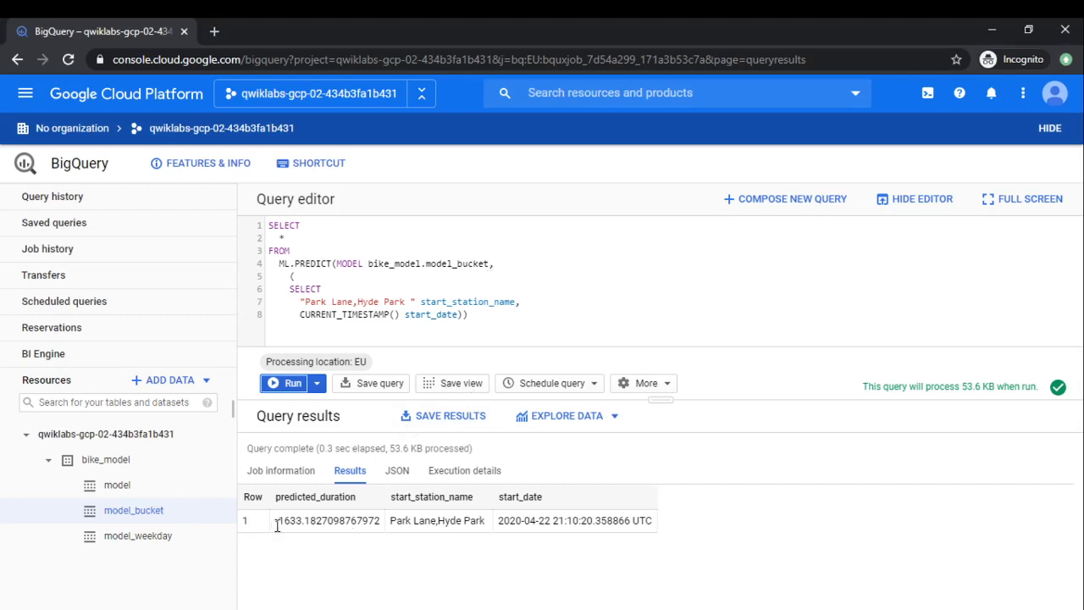
Examine the predicted_duration value returned for the Park Lane, Hyde Park station
{"action": "left_click_drag", "start_coordinate": [276, 520], "coordinate": [382, 527]}
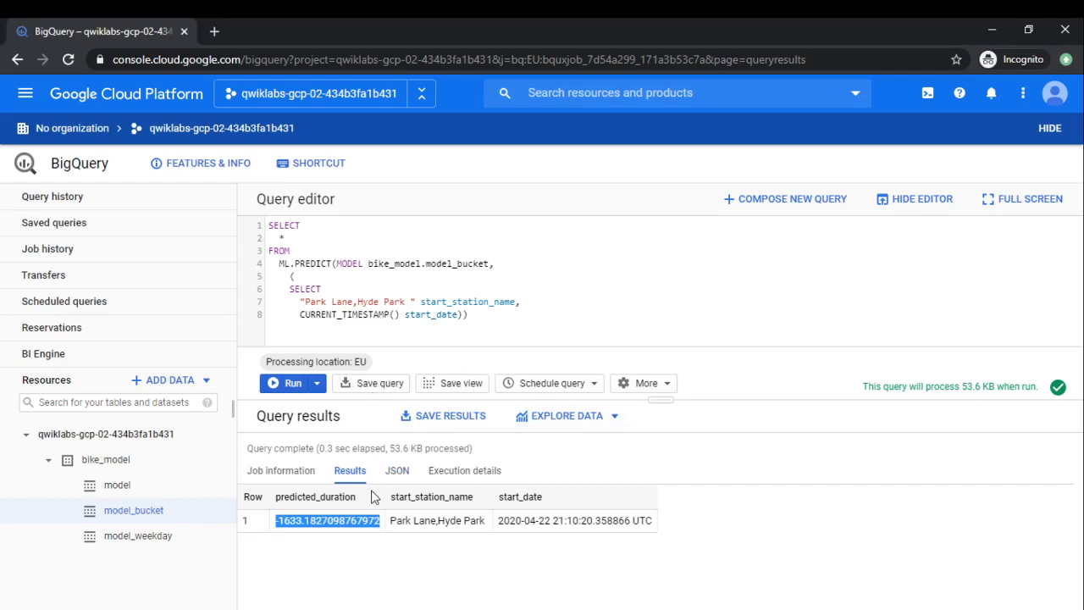
{"action": "left_click", "coordinate": [361, 525]}
{"action": "left_click_drag", "start_coordinate": [277, 519], "coordinate": [392, 520]}
{"action": "left_click", "coordinate": [531, 526]}
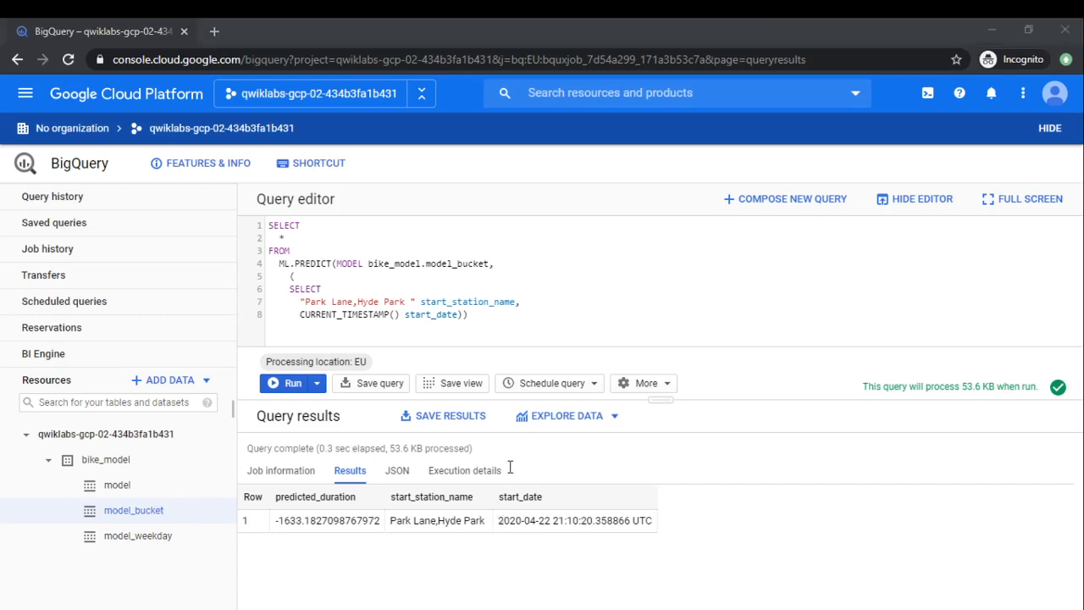
{"action": "left_click", "coordinate": [488, 399]}
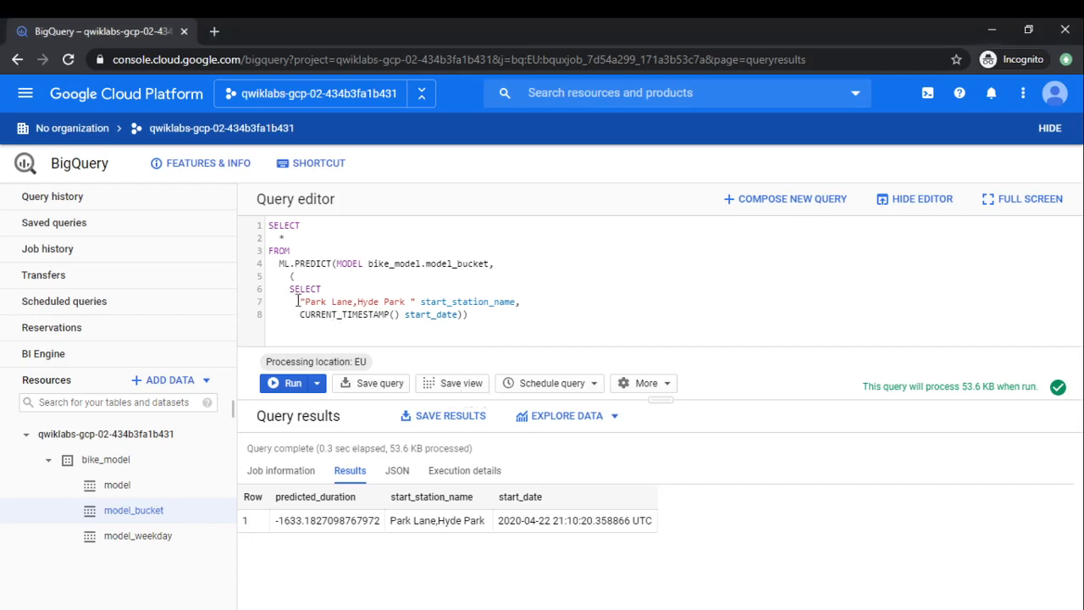
Change the station literal to "Park Lane , Hyde Park " and rerun the query to check predicted_duration
{"action": "left_click_drag", "start_coordinate": [305, 302], "coordinate": [407, 299]}
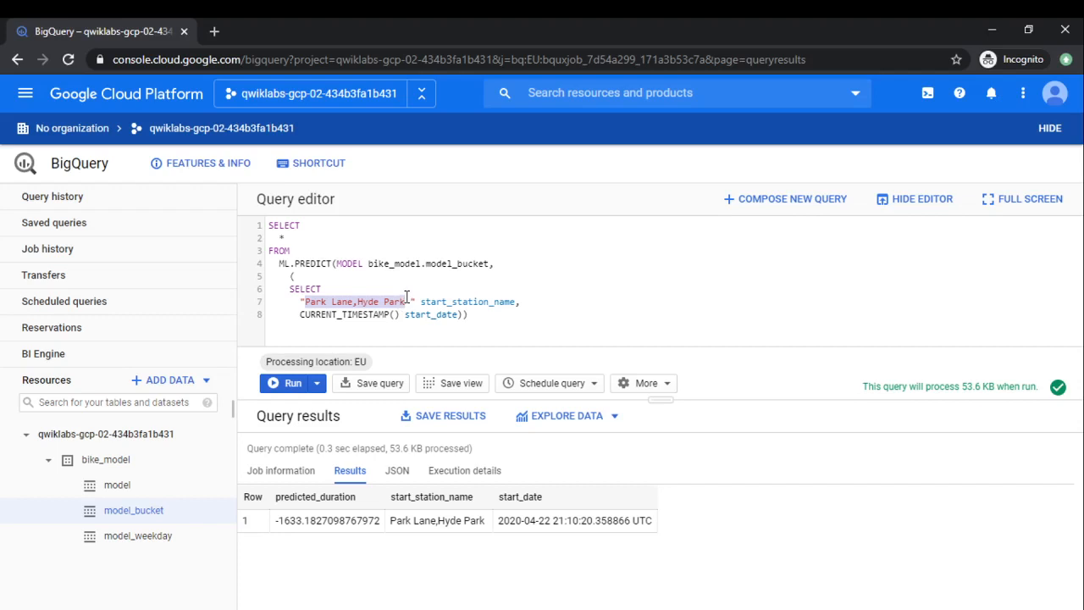
{"action": "type", "text": "Park Lane , Hyde Park"}
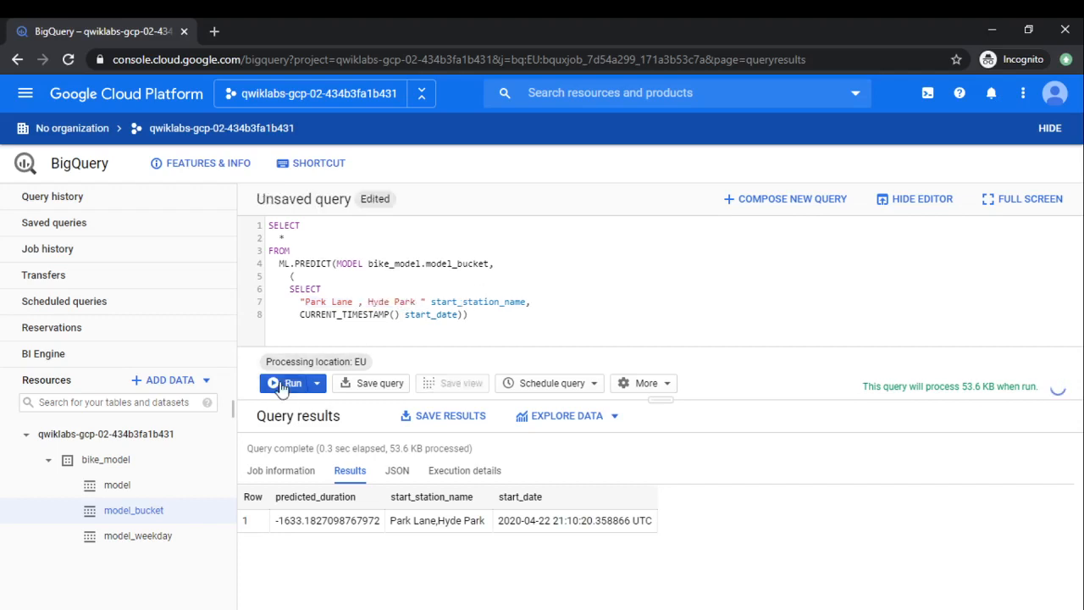
{"action": "left_click", "coordinate": [286, 383]}
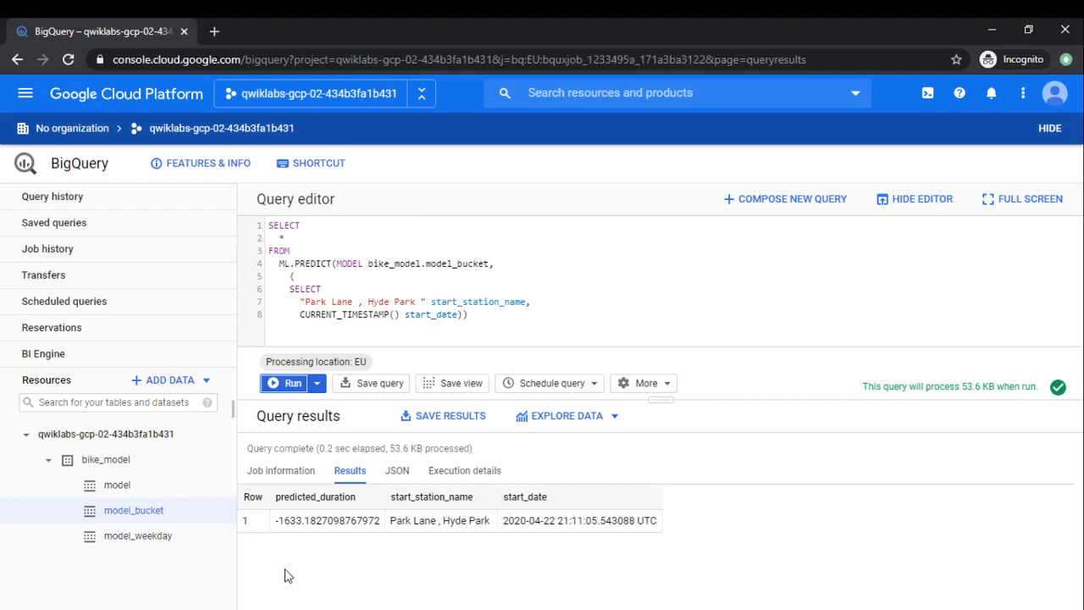
{"action": "left_click_drag", "start_coordinate": [274, 521], "coordinate": [387, 522]}
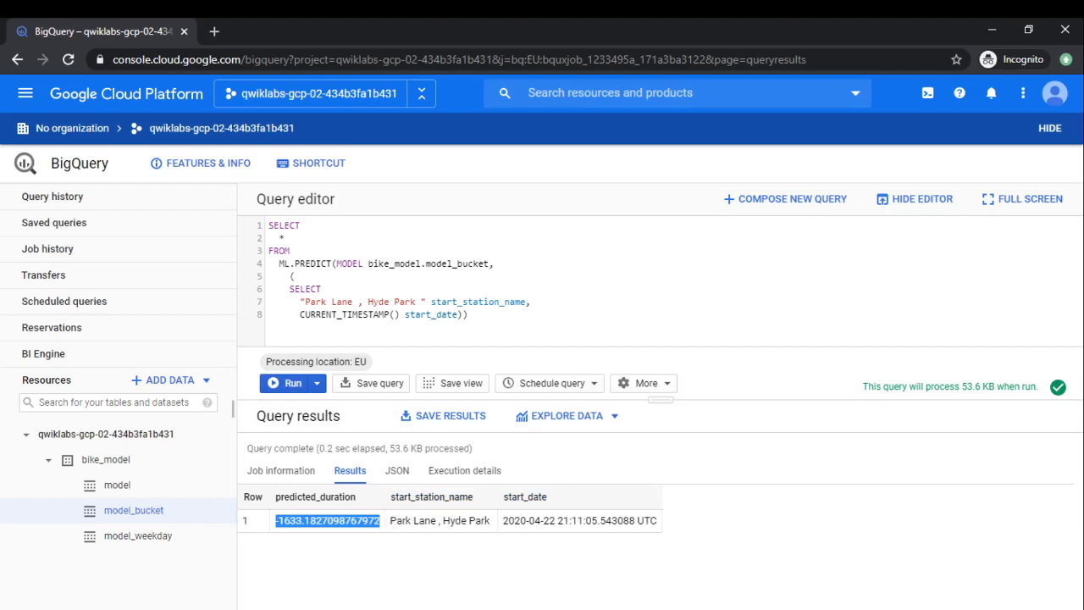
{"action": "left_click", "coordinate": [7, 578]}
Remove the station literal and CURRENT_TIMESTAMP() from the subquery, keeping start_station_name and start_date as plain columns
{"action": "left_click_drag", "start_coordinate": [301, 302], "coordinate": [427, 302]}
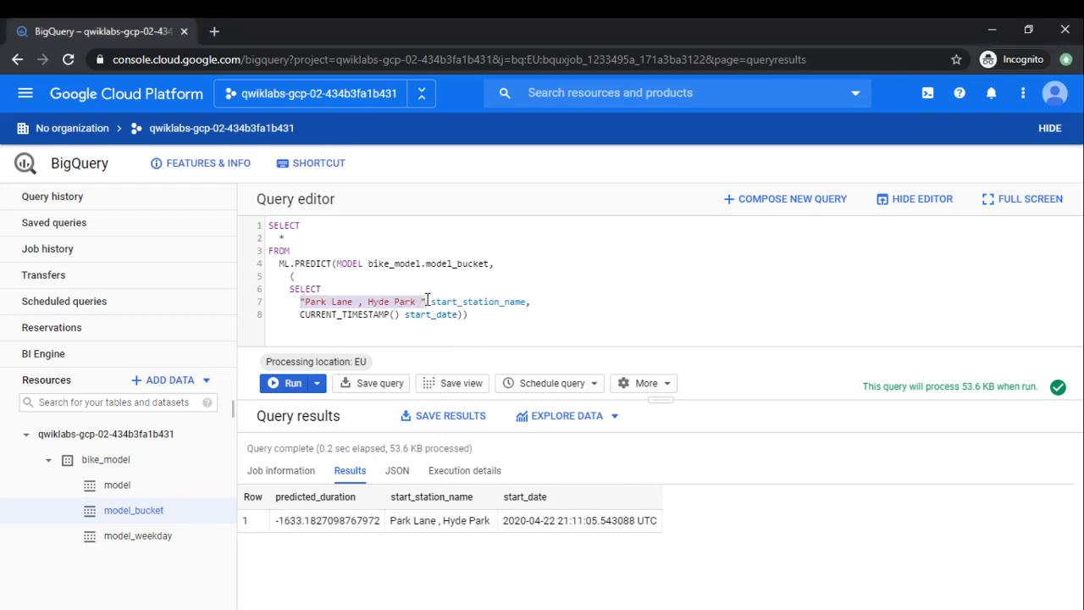
{"action": "key", "text": "BackSpace"}
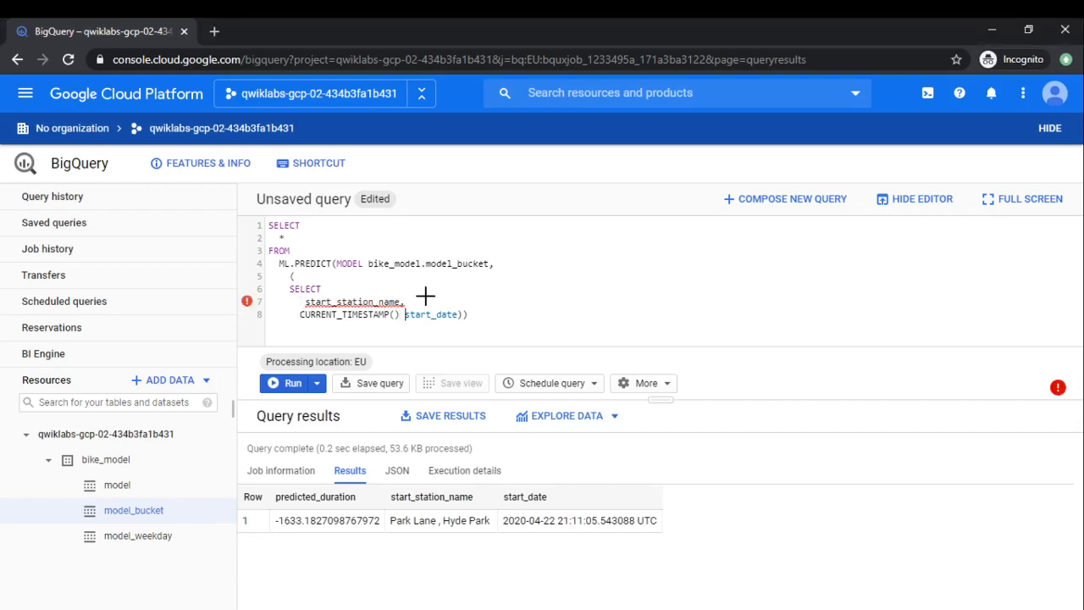
{"action": "key", "text": "BackSpace"}
{"action": "key", "text": "BackSpace"}
{"action": "key", "text": "BackSpace"}
{"action": "key", "text": "BackSpace"}
{"action": "key", "text": "BackSpace"}
{"action": "key", "text": "BackSpace"}
{"action": "key", "text": "BackSpace"}
{"action": "key", "text": "BackSpace"}
{"action": "key", "text": "BackSpace"}
{"action": "key", "text": "BackSpace"}
{"action": "key", "text": "BackSpace"}
{"action": "key", "text": "BackSpace"}
{"action": "key", "text": "BackSpace"}
{"action": "key", "text": "BackSpace"}
{"action": "key", "text": "BackSpace"}
{"action": "key", "text": "BackSpace"}
{"action": "key", "text": "BackSpace"}
{"action": "key", "text": "BackSpace"}
{"action": "key", "text": "BackSpace"}
{"action": "key", "text": "BackSpace"}
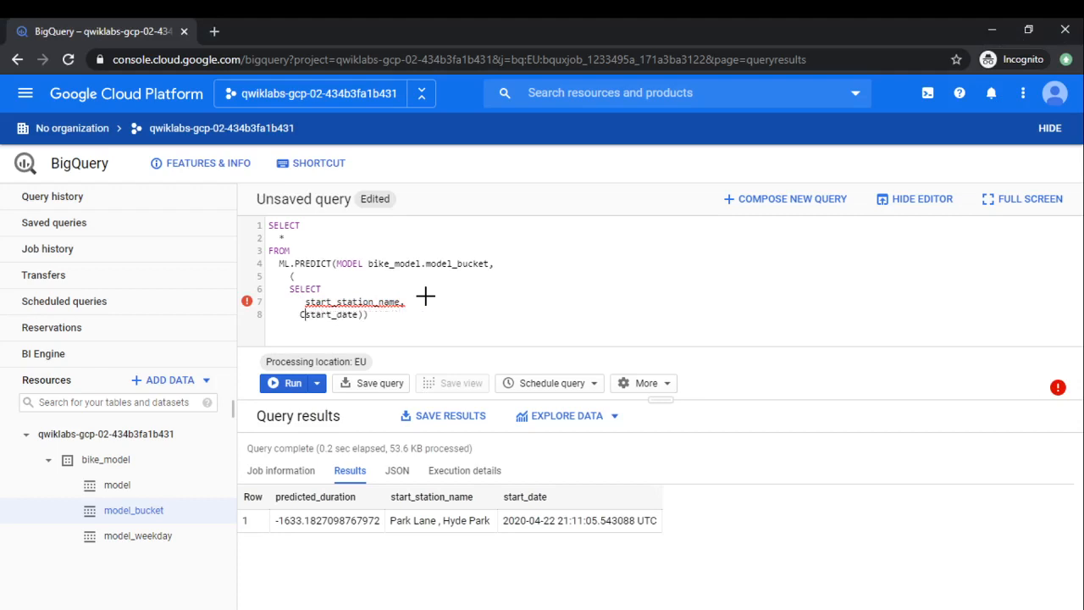
Remove the stray C before start_date and begin a FROM clause in the subquery with `bigquery-public-data
{"action": "key", "text": "Right"}
{"action": "key", "text": "Right"}
{"action": "key", "text": "Right"}
{"action": "key", "text": "Right"}
{"action": "key", "text": "End"}
{"action": "key", "text": "alt+Tab"}
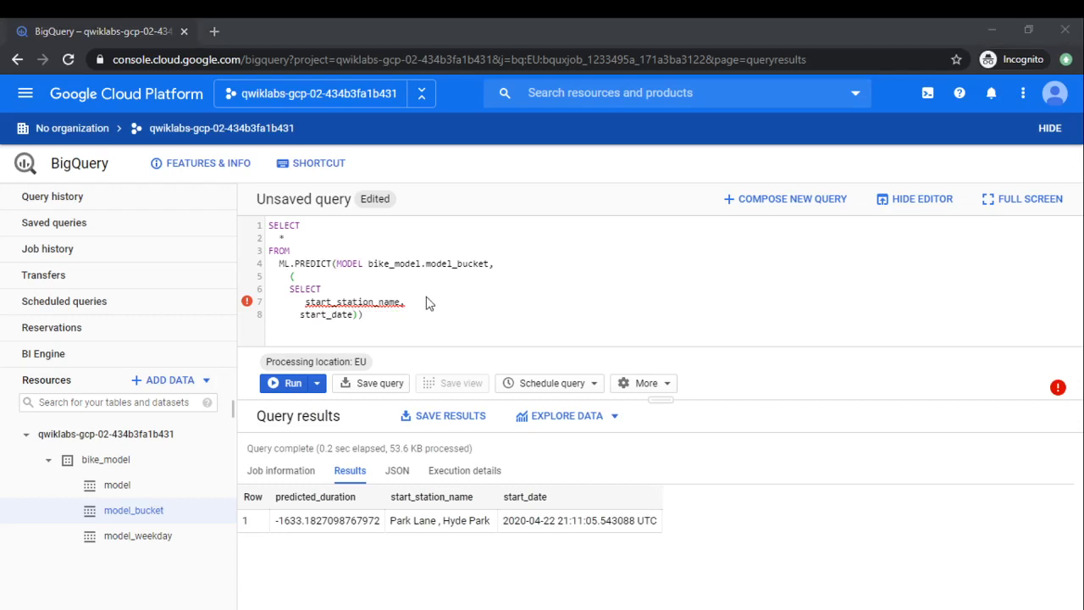
{"action": "key", "text": "alt+Tab"}
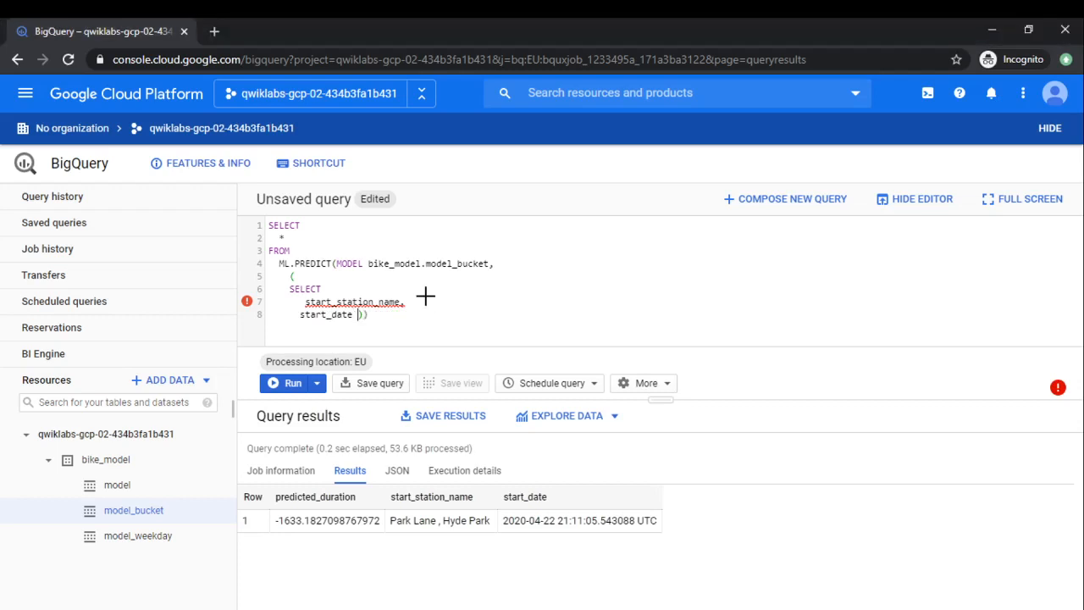
{"action": "type", "text": "from"}
{"action": "key", "text": "alt+Tab"}
{"action": "key", "text": "alt+Tab"}
{"action": "type", "text": "`big"}
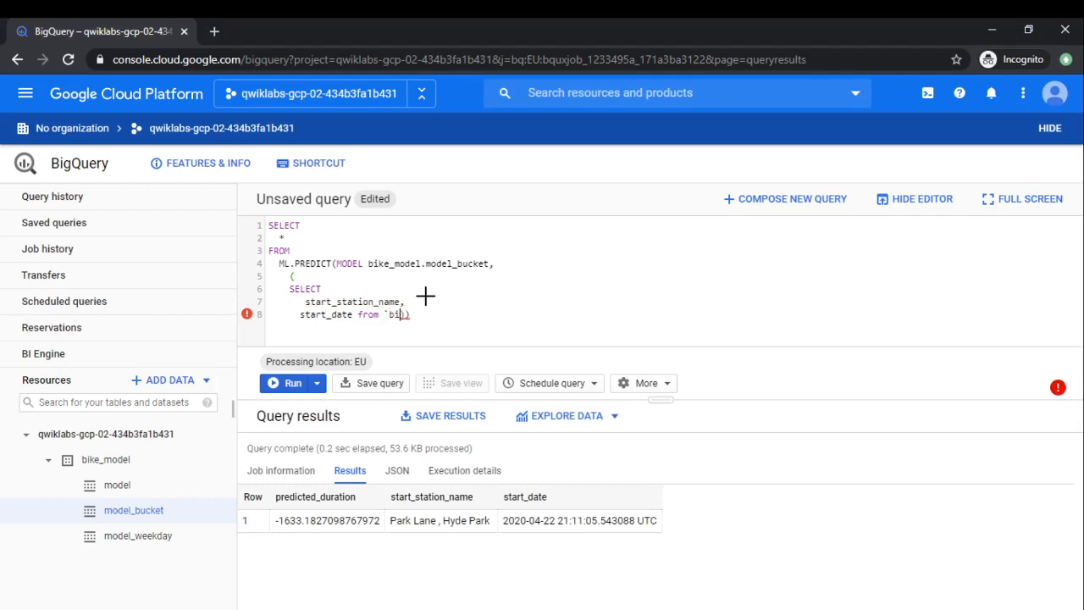
{"action": "key", "text": "BackSpace"}
{"action": "key", "text": "BackSpace"}
{"action": "type", "text": "query-public-data."}
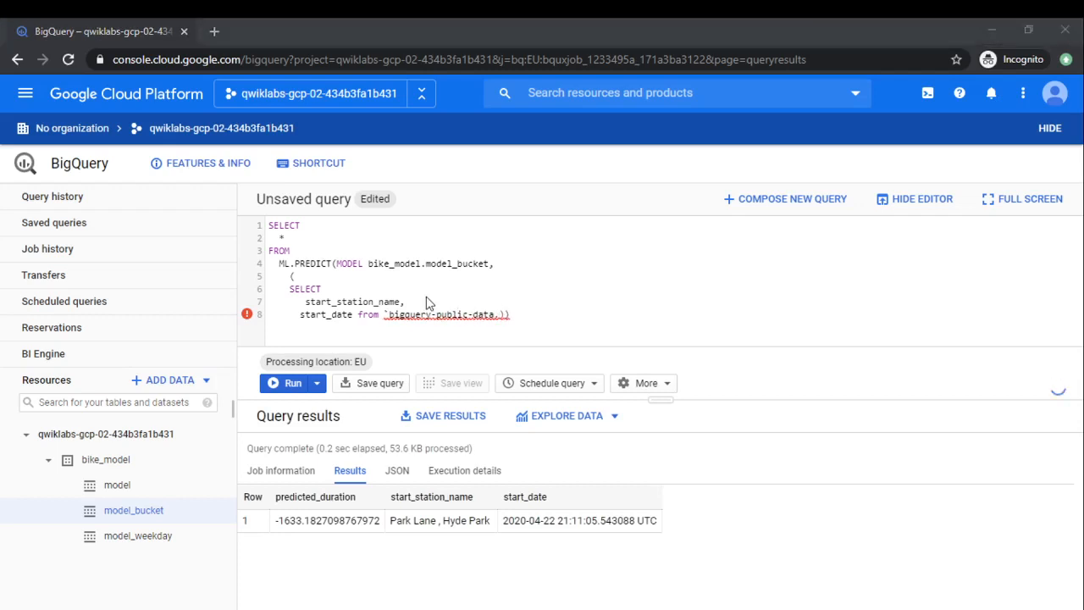
Complete the subquery's source table reference with the london_bicycles dataset and the cycle_hire table
{"action": "type", "text": "london"}
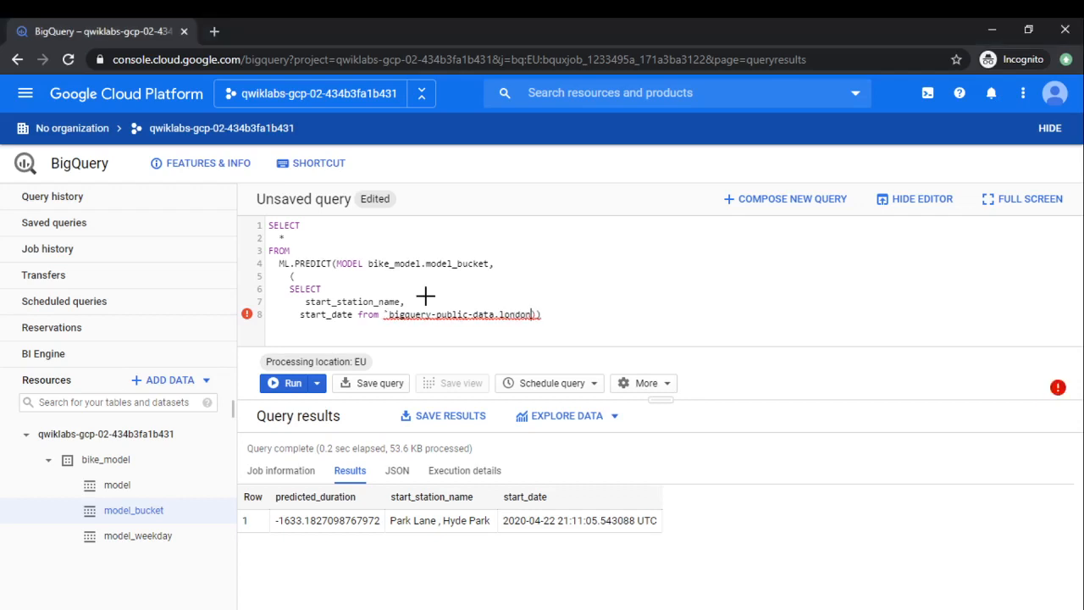
{"action": "type", "text": "_bicycle"}
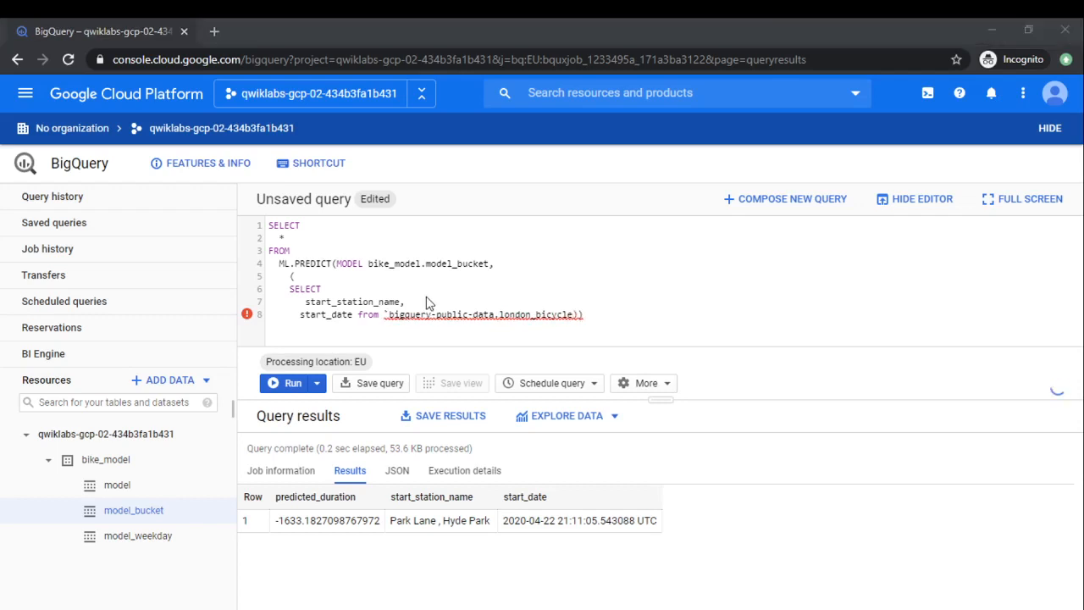
{"action": "type", "text": "s"}
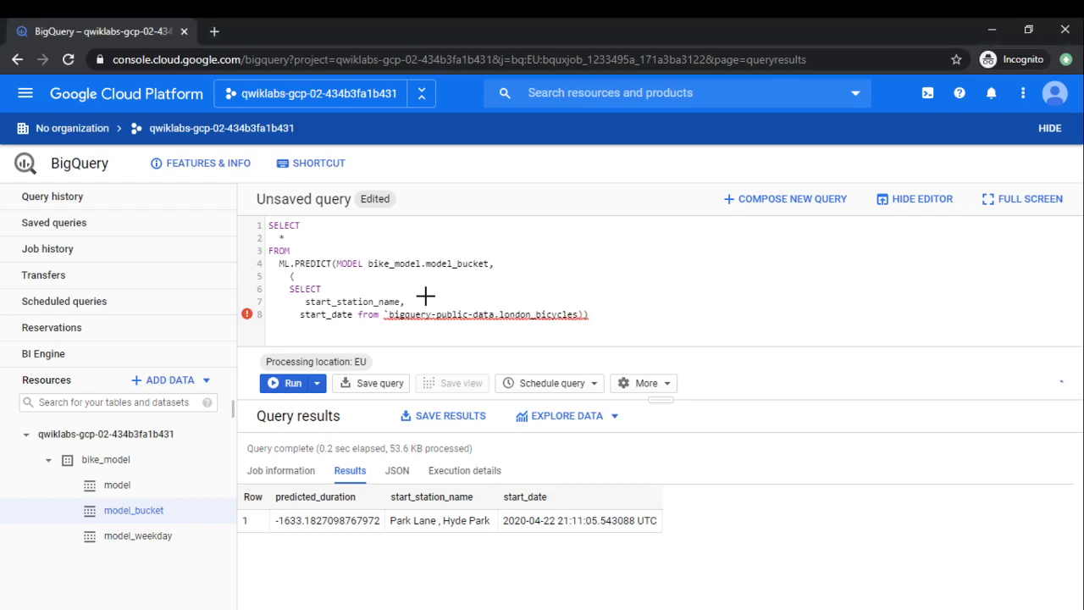
{"action": "type", "text": ".c"}
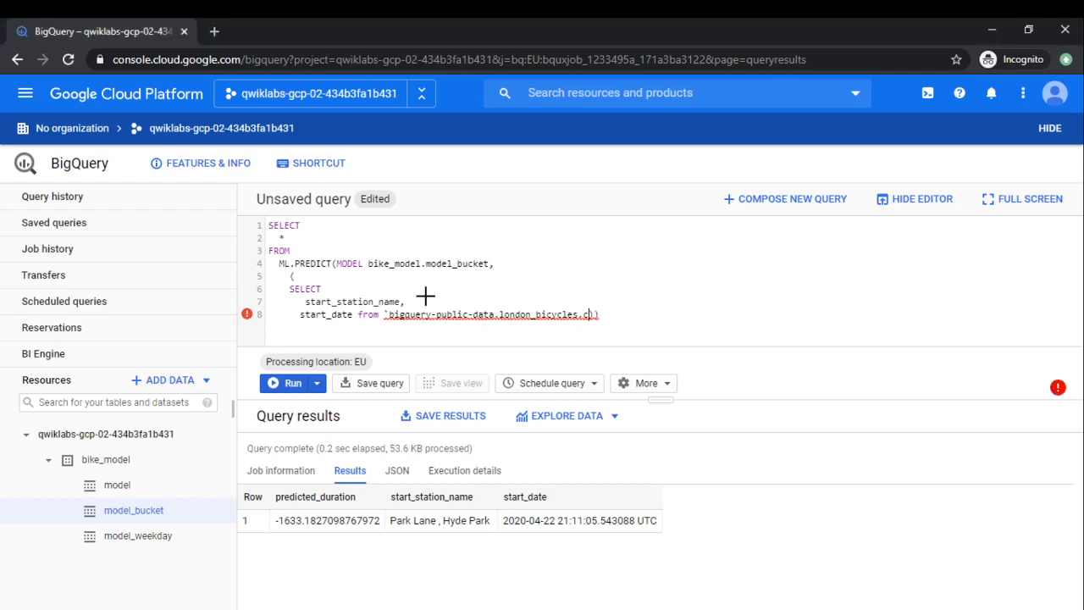
{"action": "type", "text": "ycle"}
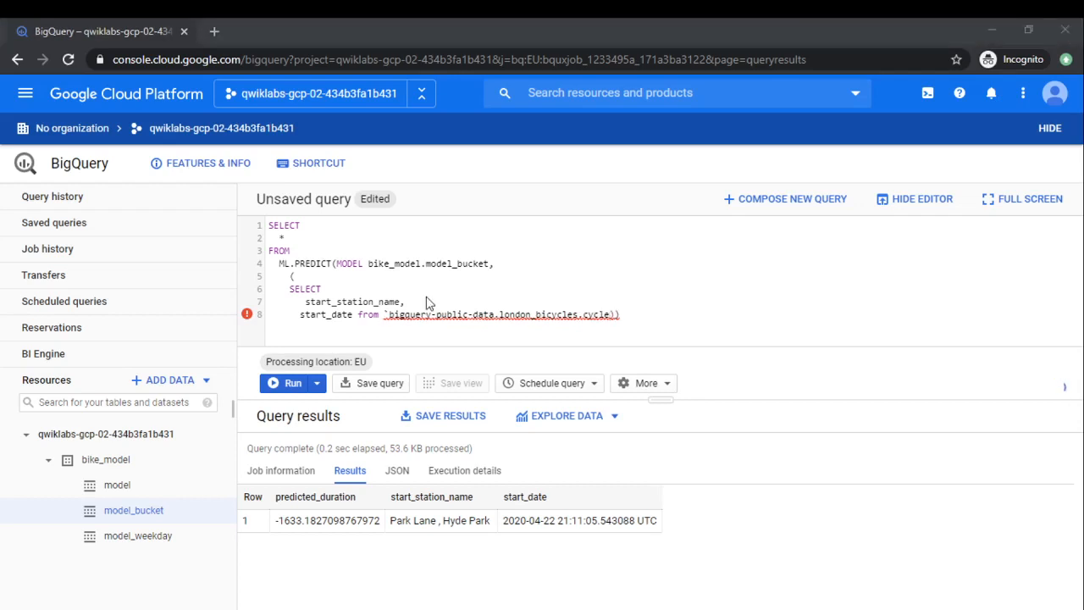
{"action": "type", "text": "_hire"}
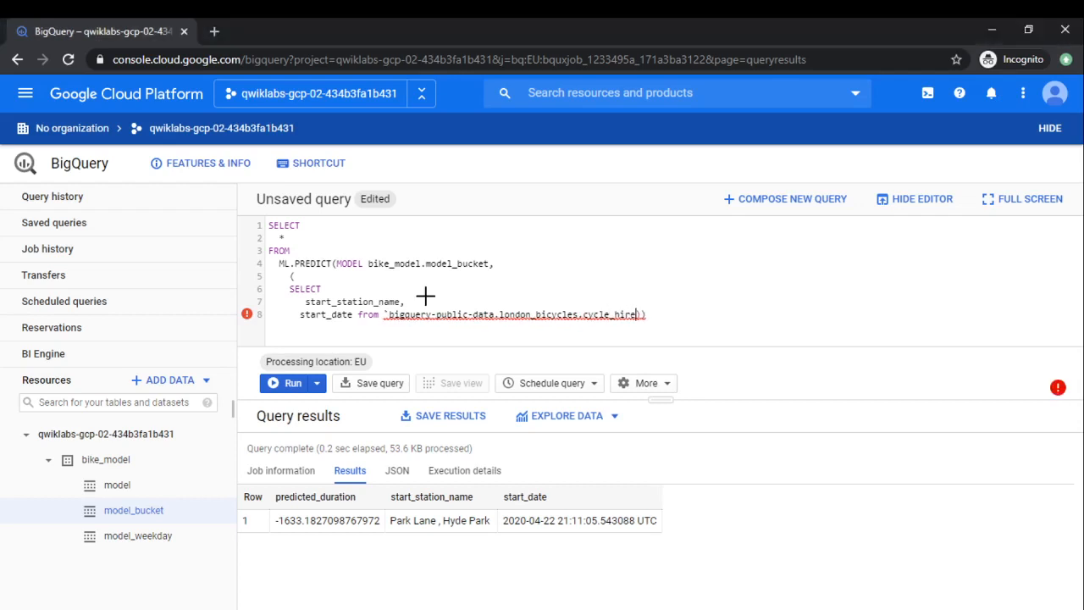
{"action": "key", "text": "alt+Tab"}
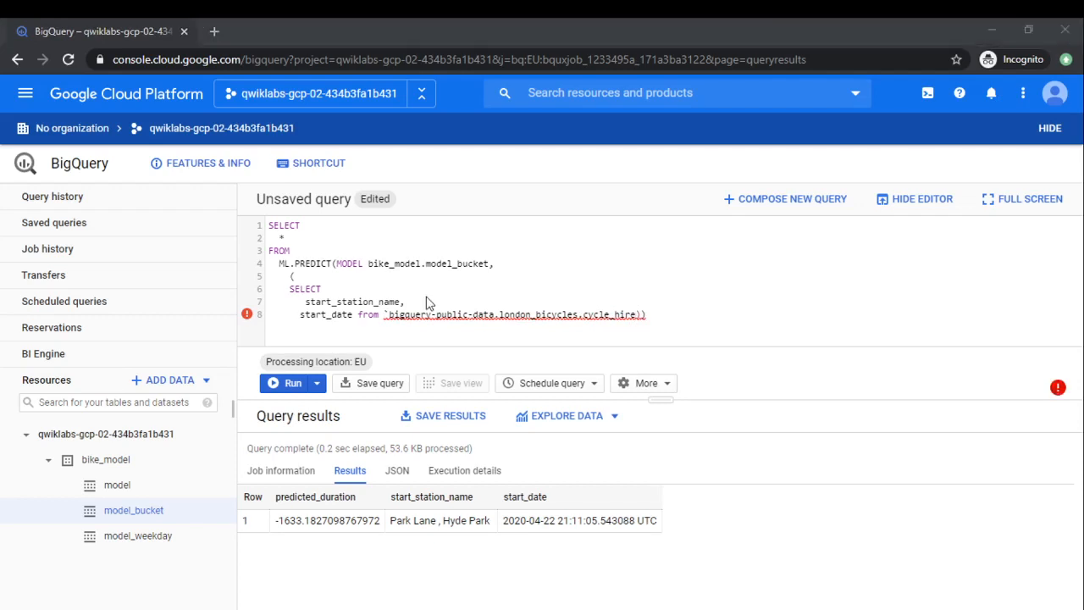
{"action": "key", "text": "alt+Tab"}
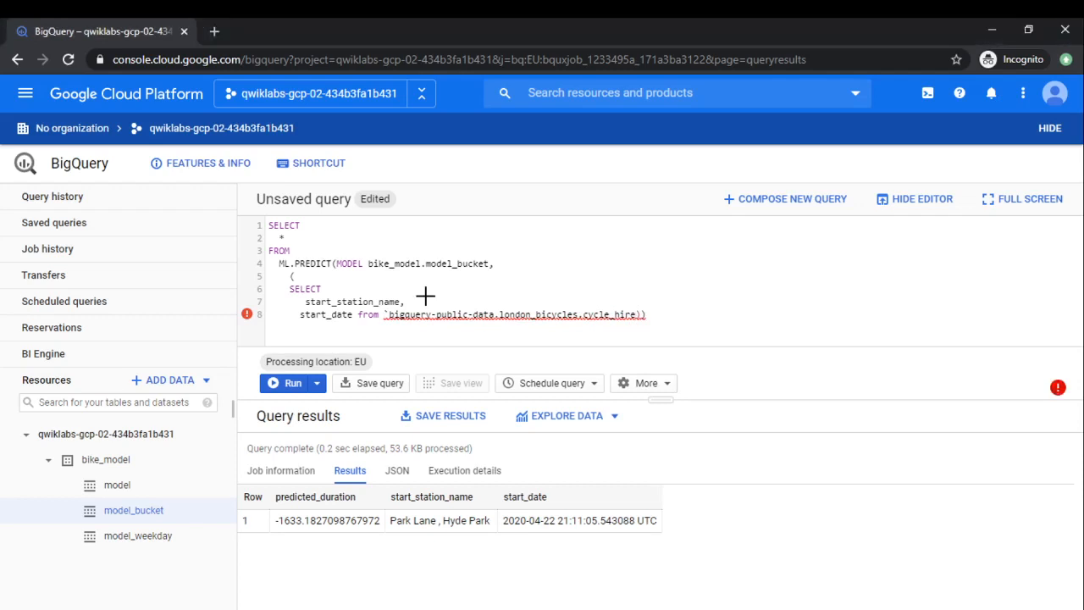
Limit the subquery to 100 rows, then format the query with the table name closed by a backtick
{"action": "type", "text": "limit "}
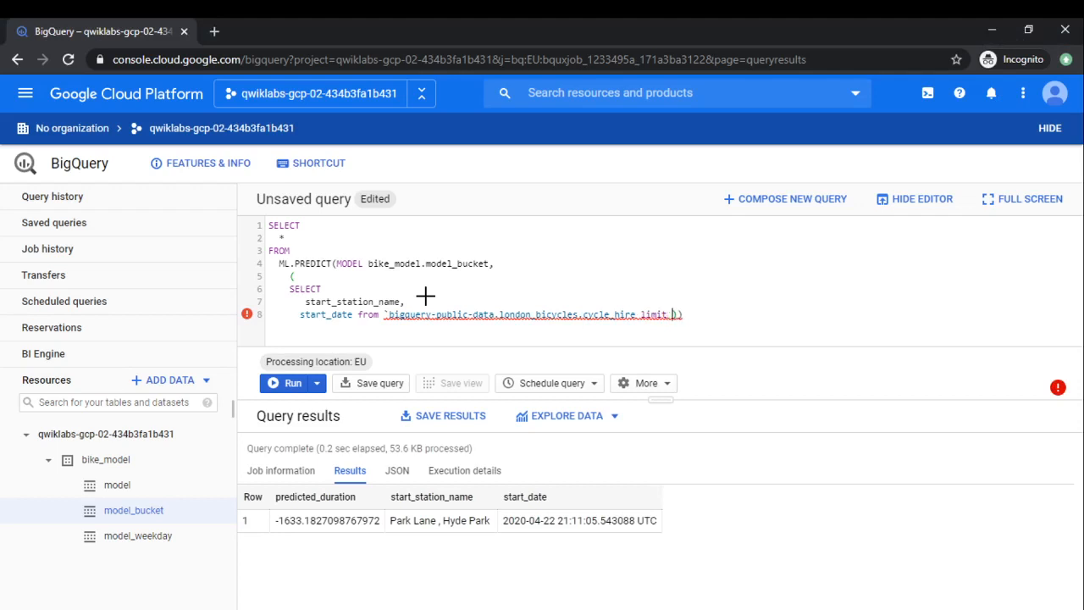
{"action": "type", "text": "100"}
{"action": "left_click", "coordinate": [648, 383]}
{"action": "left_click", "coordinate": [676, 411]}
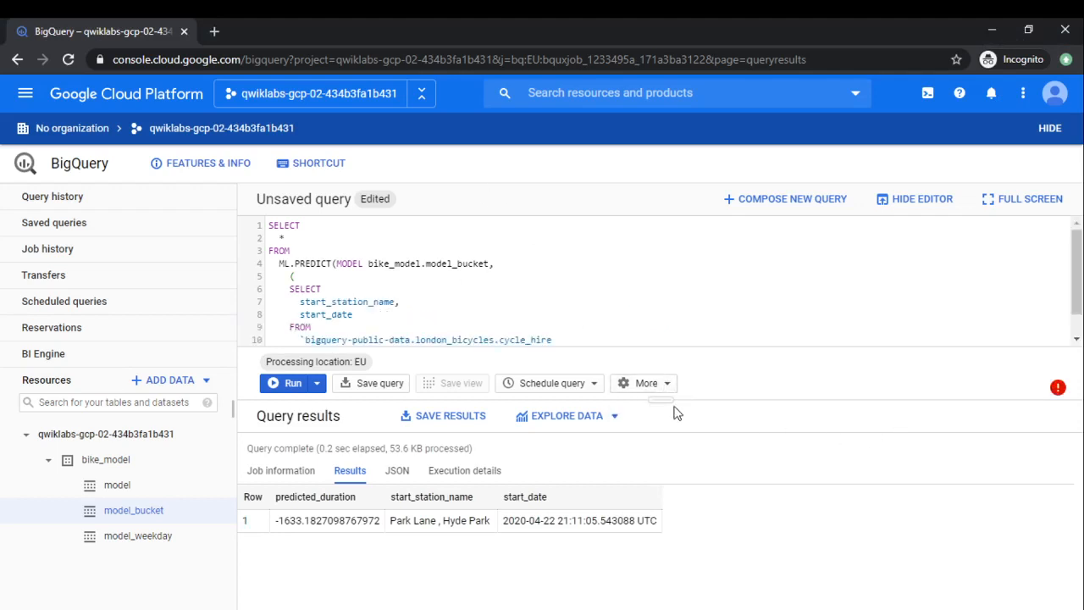
{"action": "scroll", "coordinate": [620, 253], "scroll_direction": "down", "scroll_amount": 1}
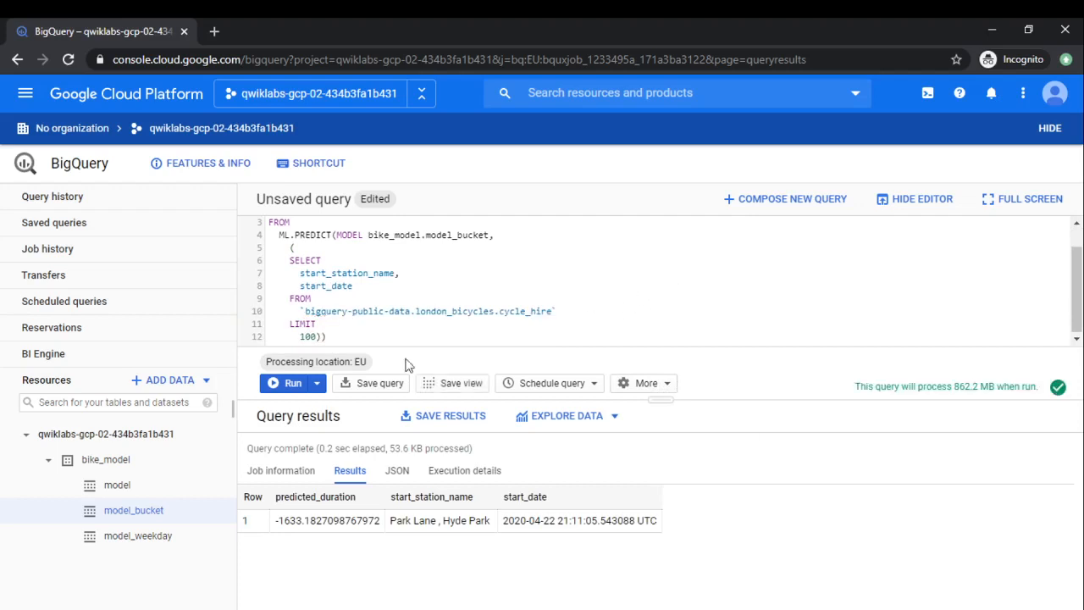
Run the prediction query on the cycle_hire rows and examine the predicted durations down to the last row
{"action": "left_click", "coordinate": [280, 386]}
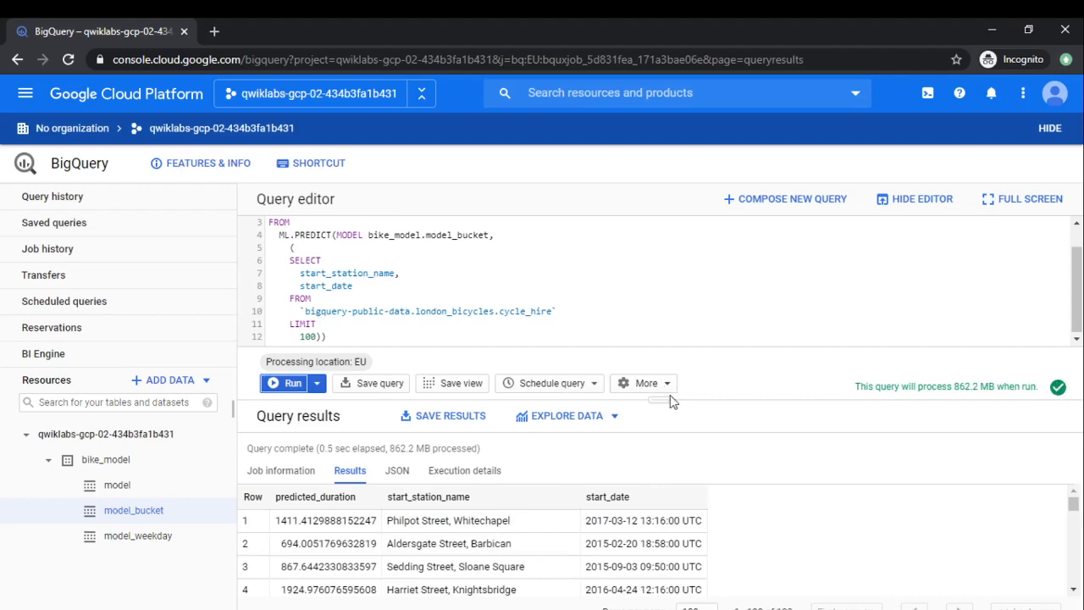
{"action": "left_click_drag", "start_coordinate": [665, 398], "coordinate": [665, 310]}
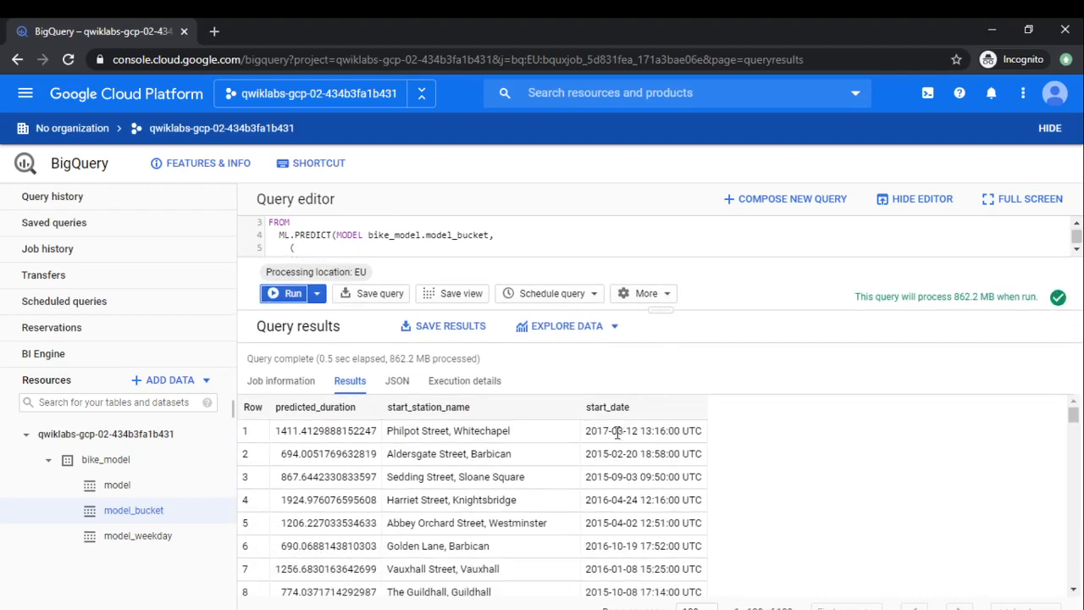
{"action": "scroll", "coordinate": [612, 438], "scroll_direction": "down", "scroll_amount": 7}
{"action": "scroll", "coordinate": [612, 437], "scroll_direction": "down", "scroll_amount": 16}
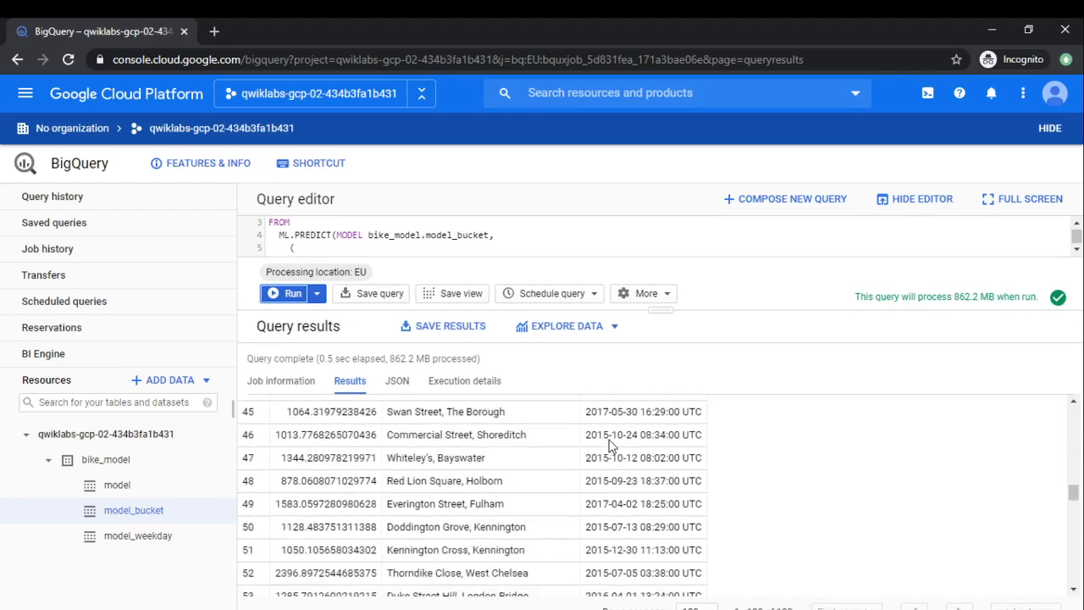
{"action": "key", "text": "alt+Tab"}
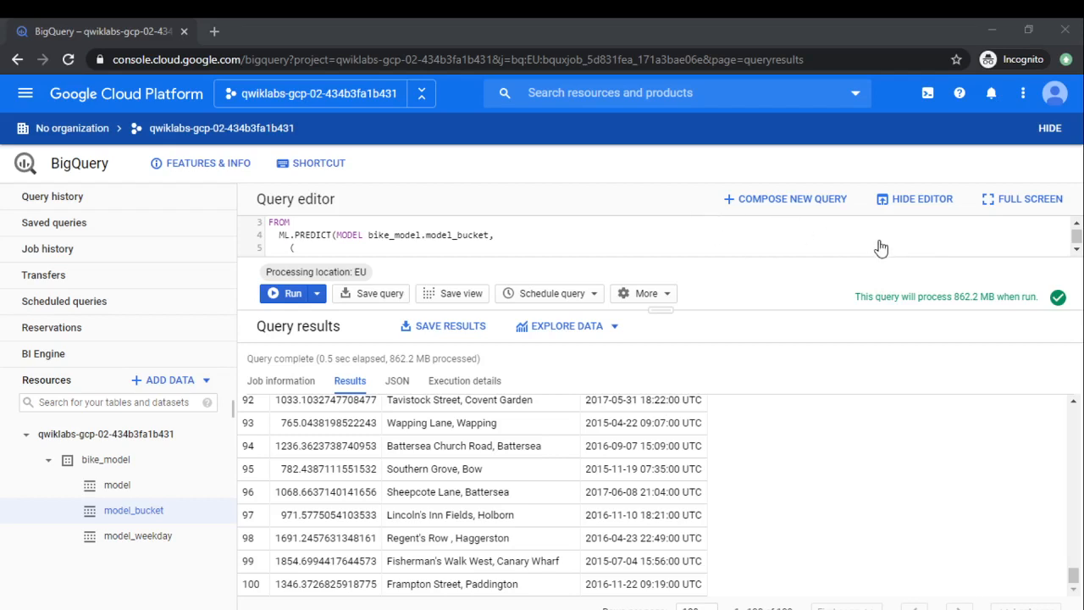
{"action": "left_click", "coordinate": [690, 280]}
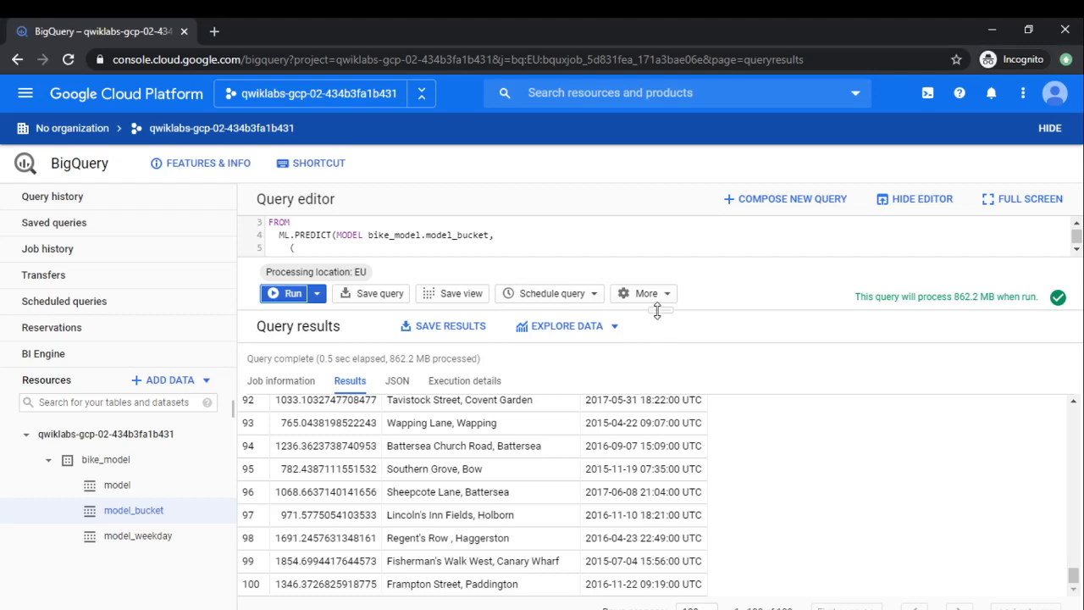
Replace the query with SELECT * FROM ML.WEIGHTS(MODEL bike_model.model_bucket) and run it
{"action": "left_click_drag", "start_coordinate": [661, 310], "coordinate": [663, 407]}
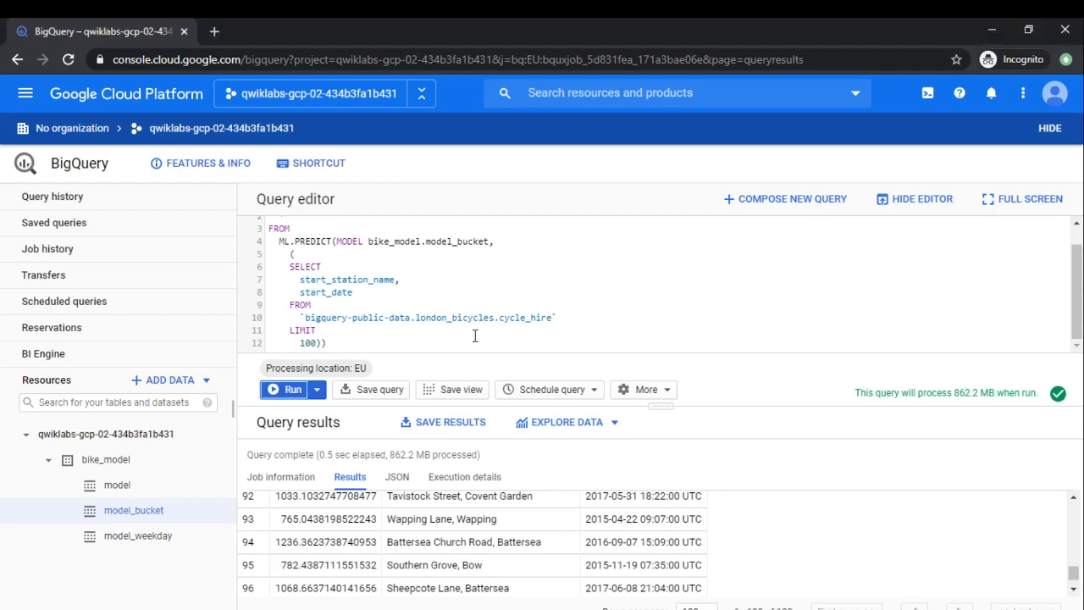
{"action": "left_click_drag", "start_coordinate": [351, 347], "coordinate": [267, 219]}
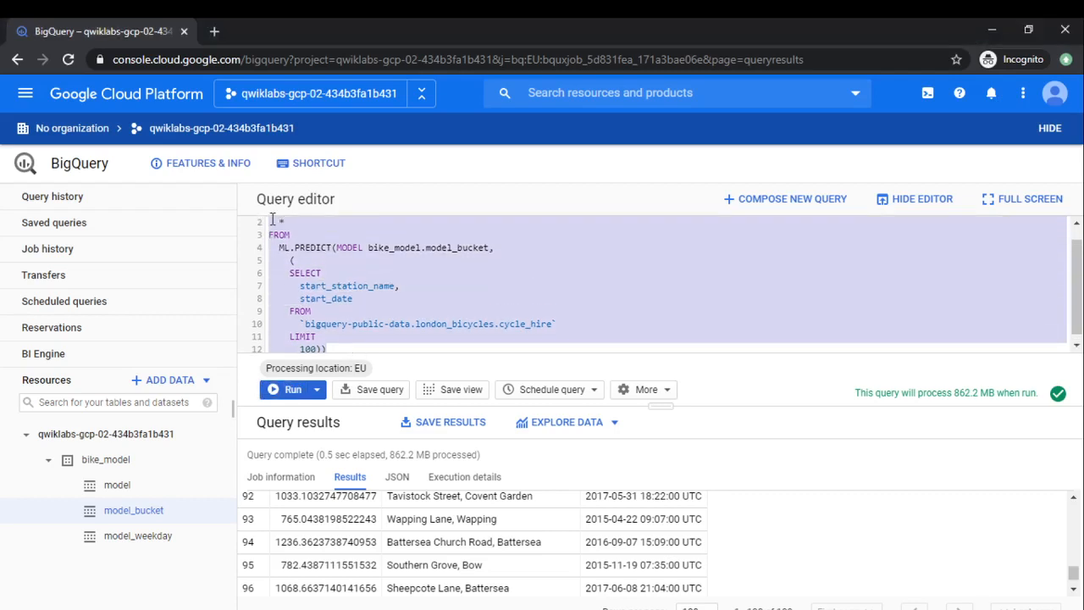
{"action": "key", "text": "BackSpace"}
{"action": "double_click", "coordinate": [272, 222]}
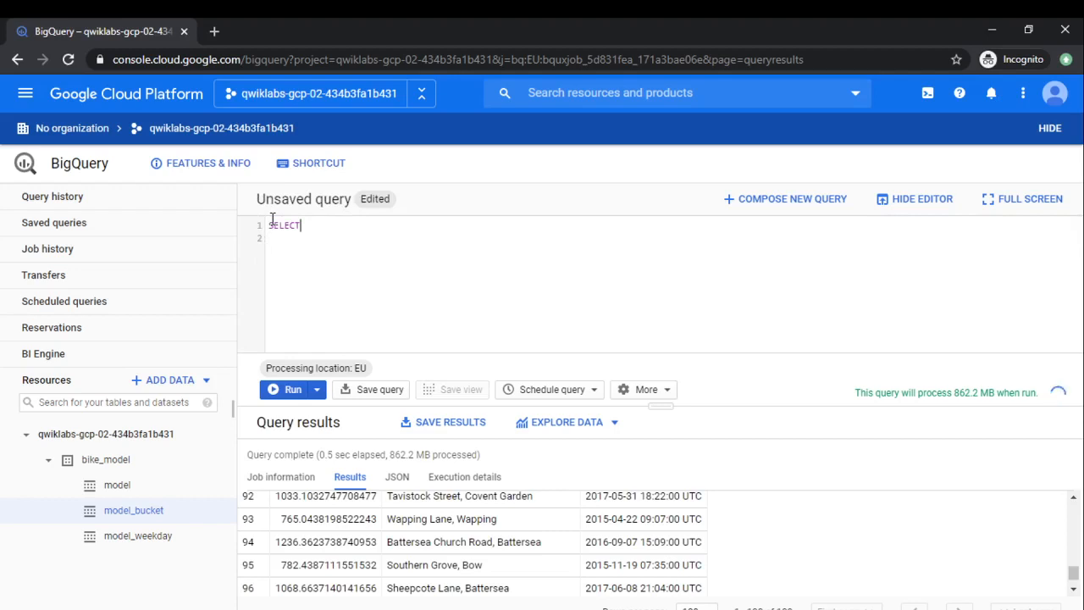
{"action": "type", "text": "se"}
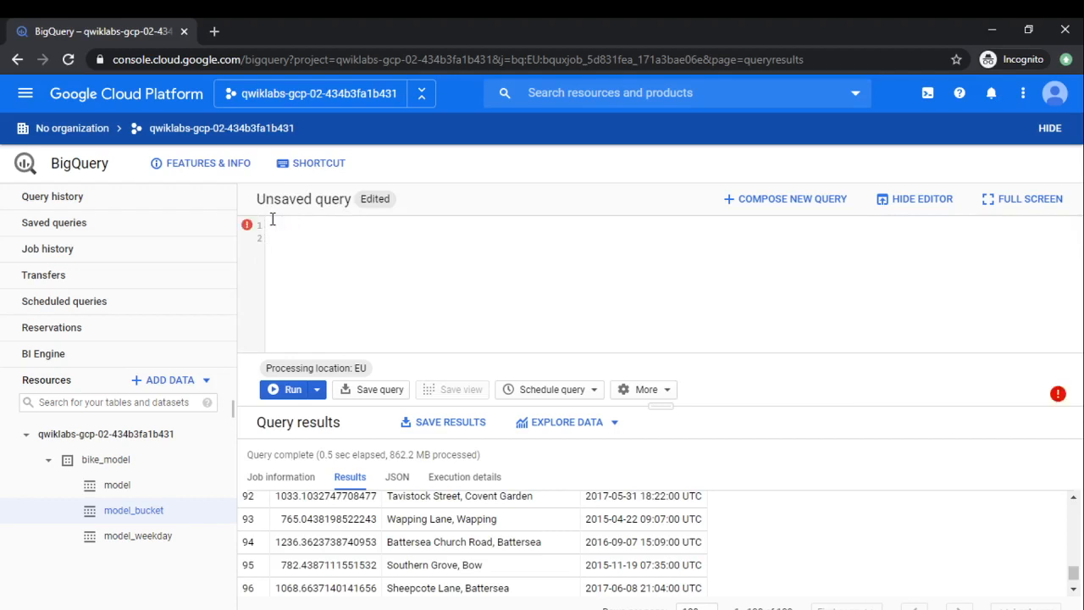
{"action": "type", "text": "SELECT * FROM ML.WEIGHTS(MODEL bike_model.model_bucketized)"}
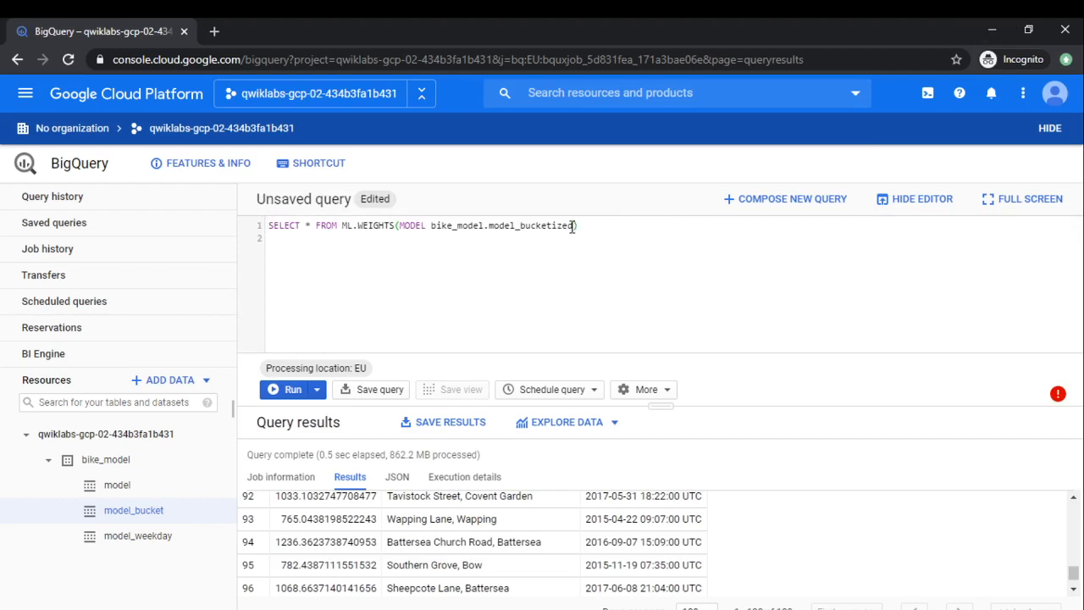
{"action": "key", "text": "BackSpace"}
{"action": "key", "text": "BackSpace"}
{"action": "key", "text": "BackSpace"}
{"action": "left_click", "coordinate": [285, 389]}
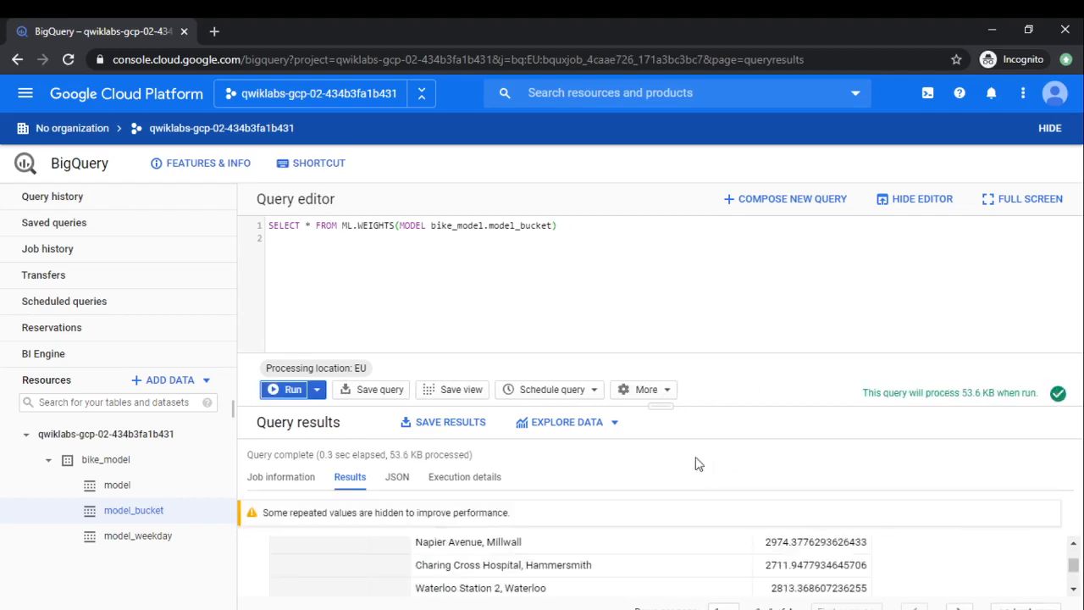
Examine the category weights of start_station_name from the first category to the end of the results page
{"action": "left_click_drag", "start_coordinate": [654, 405], "coordinate": [659, 294]}
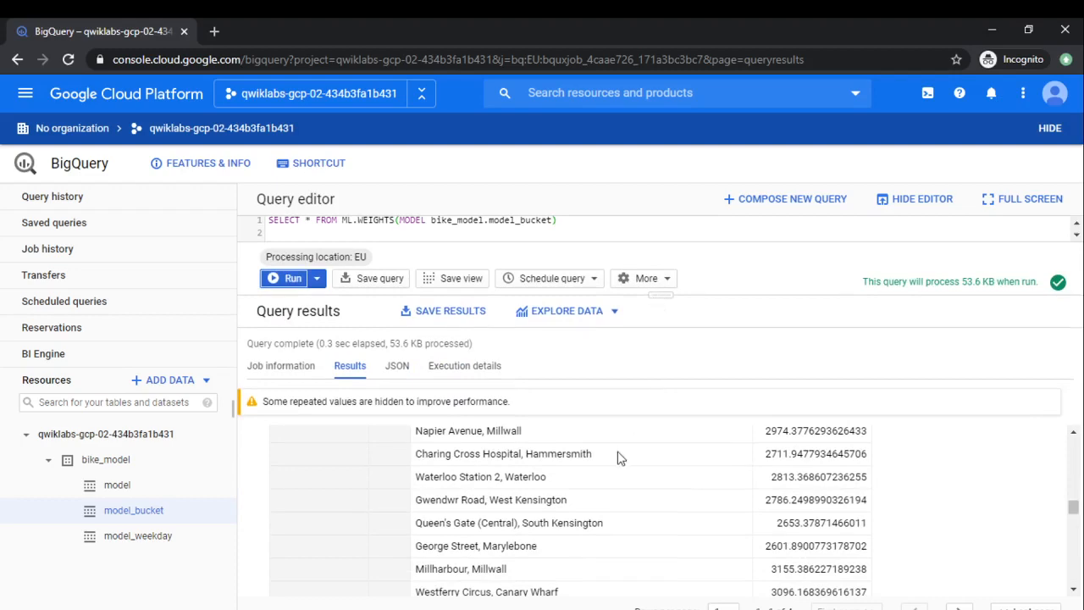
{"action": "scroll", "coordinate": [618, 453], "scroll_direction": "up", "scroll_amount": 20}
{"action": "left_click_drag", "start_coordinate": [1073, 473], "coordinate": [1073, 436]}
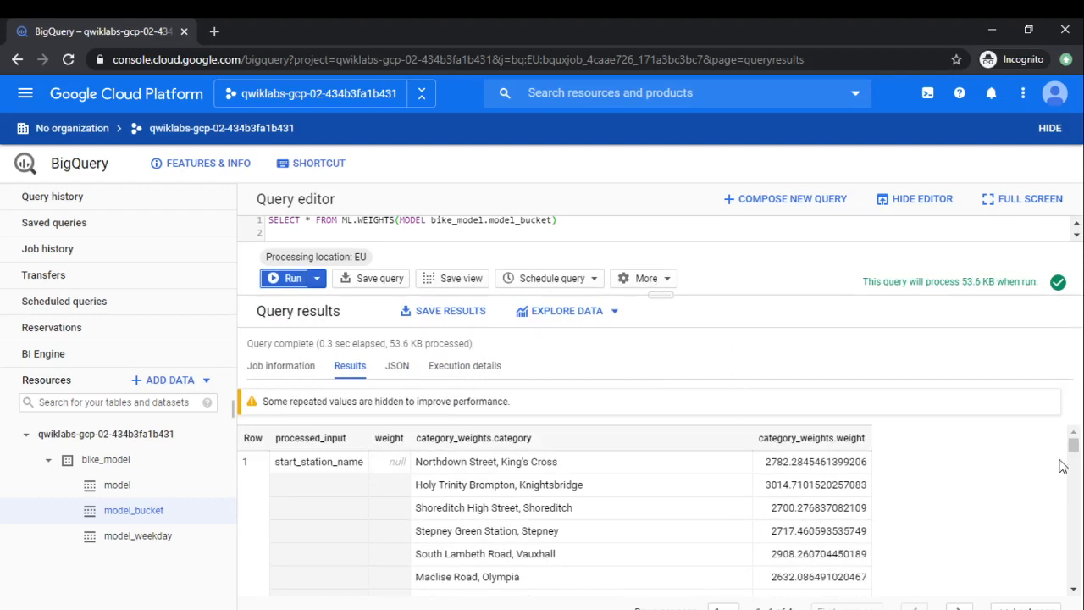
{"action": "left_click_drag", "start_coordinate": [1073, 446], "coordinate": [1078, 583]}
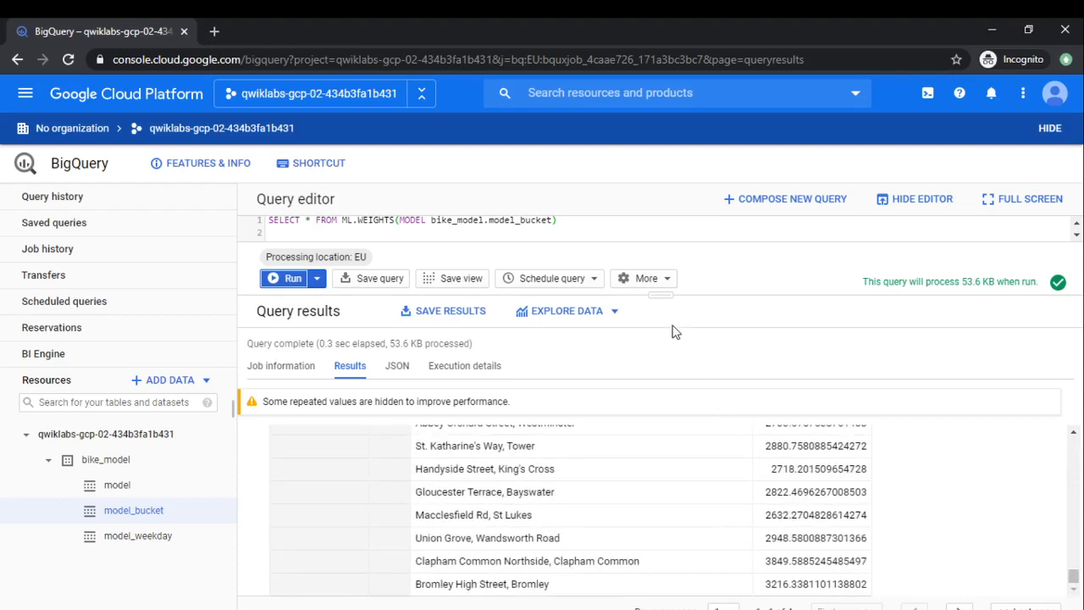
{"action": "left_click_drag", "start_coordinate": [667, 296], "coordinate": [699, 429]}
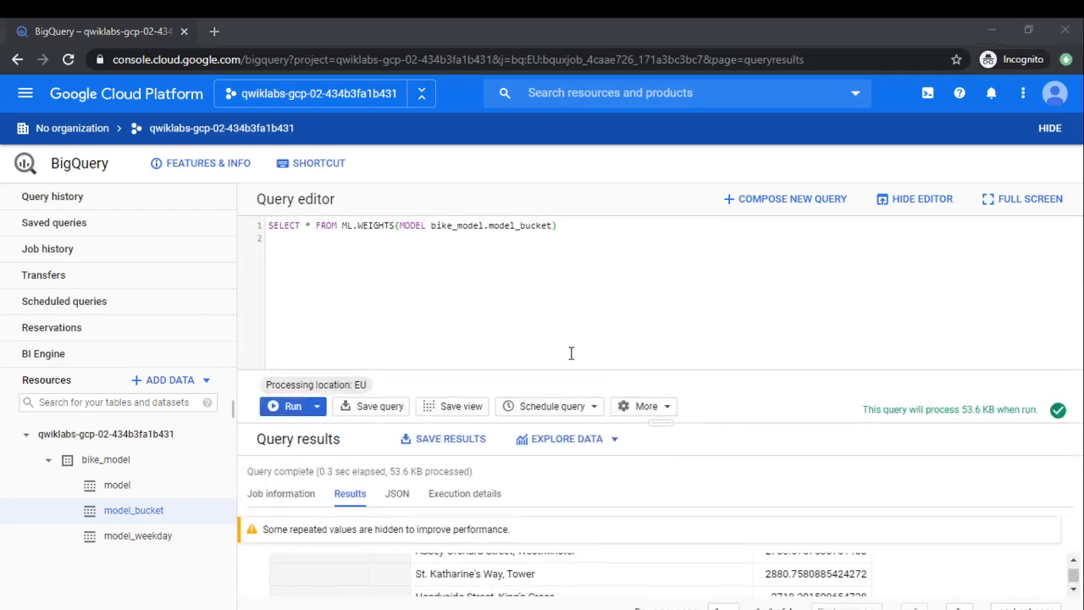